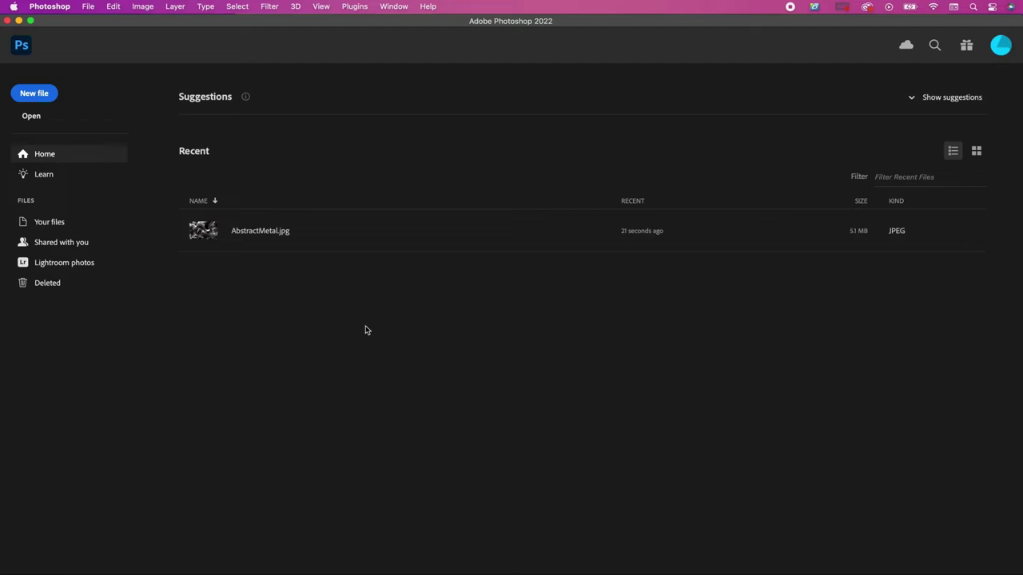
Step: Create a new 16 × 20 inch, 300 ppi document (4800 × 6000 px)
click(88, 10)
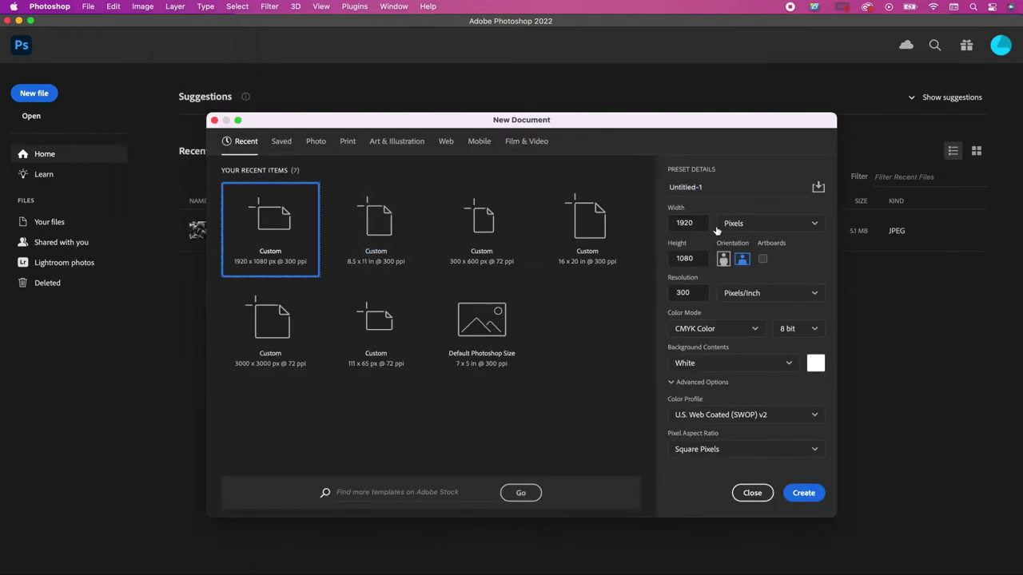
click(732, 224)
click(734, 263)
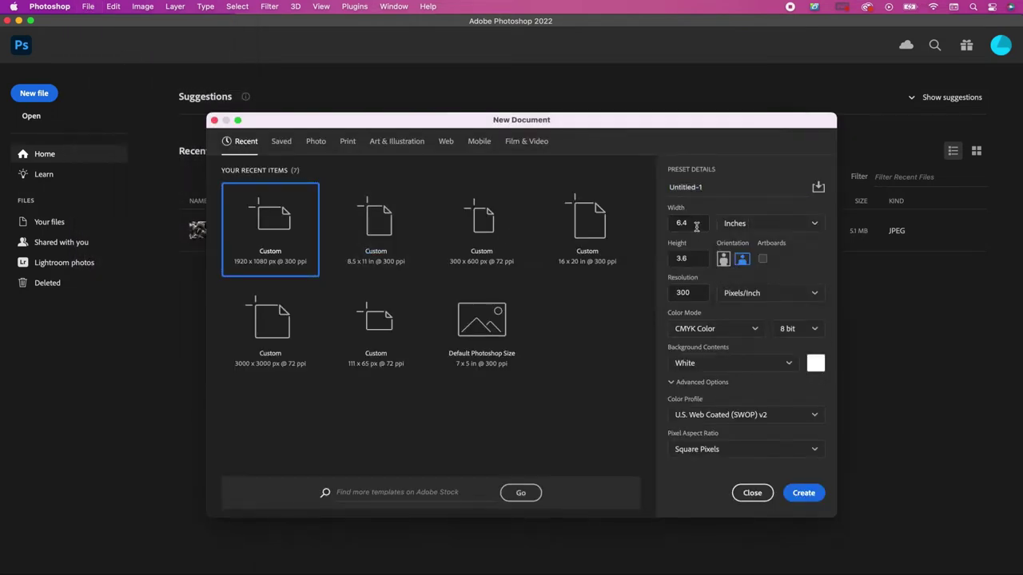
double_click(694, 226)
text(16)
double_click(692, 260)
text(20)
double_click(695, 299)
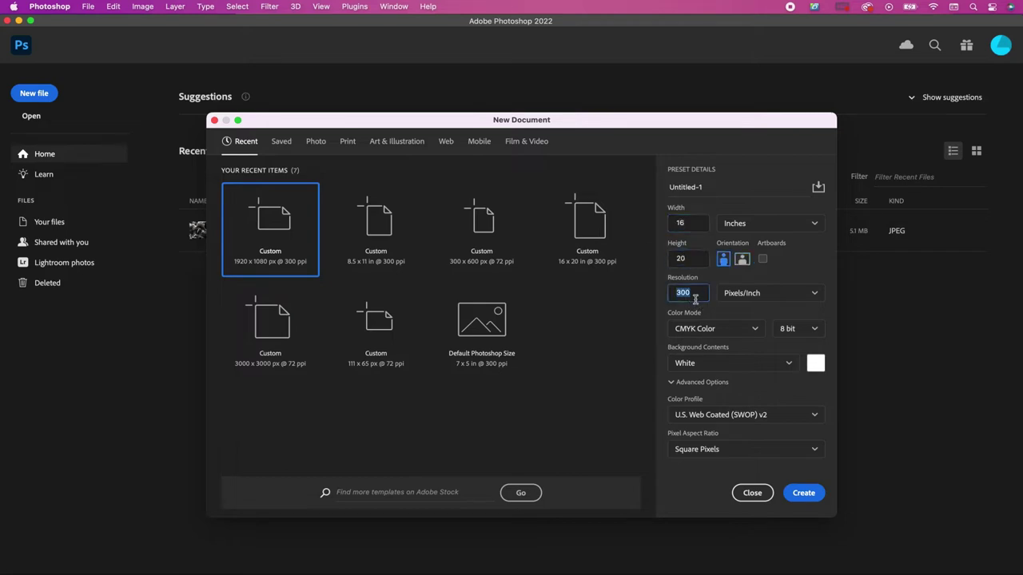
click(804, 494)
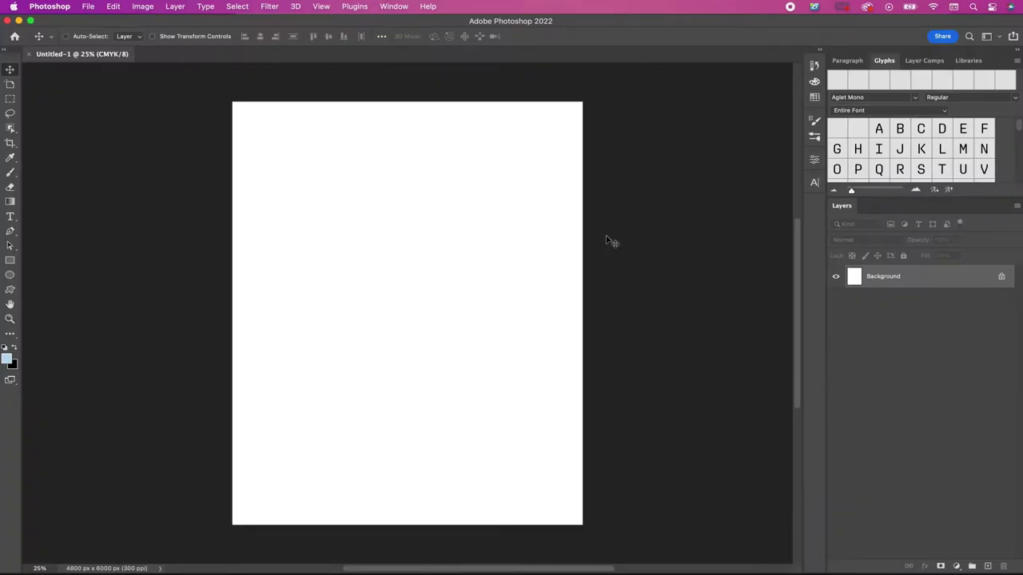
Step: Add a dark navy (#04101a) solid colour fill layer covering the whole poster
mouse_move(967, 572)
click(711, 424)
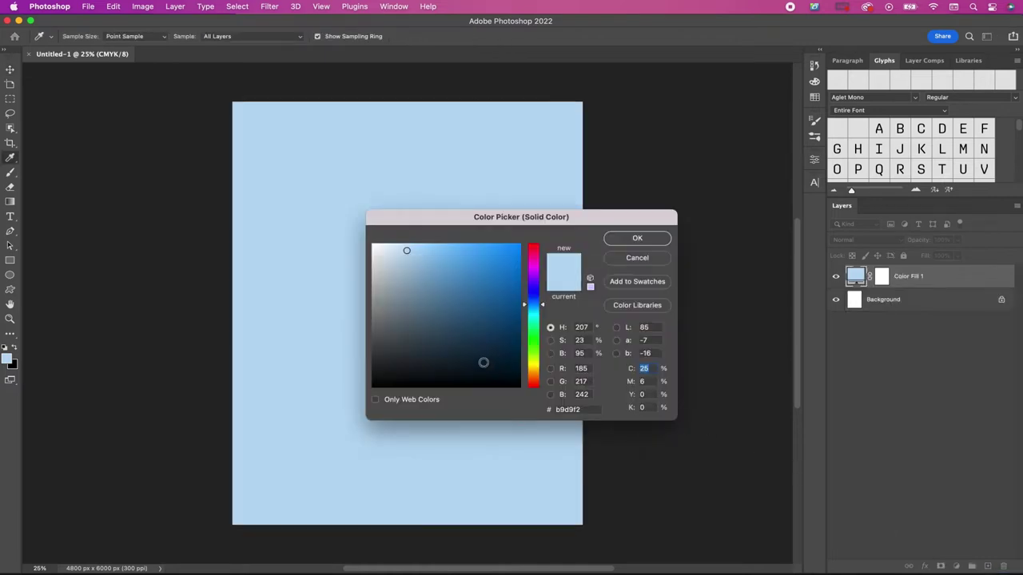
click(483, 363)
drag(483, 364, 498, 372)
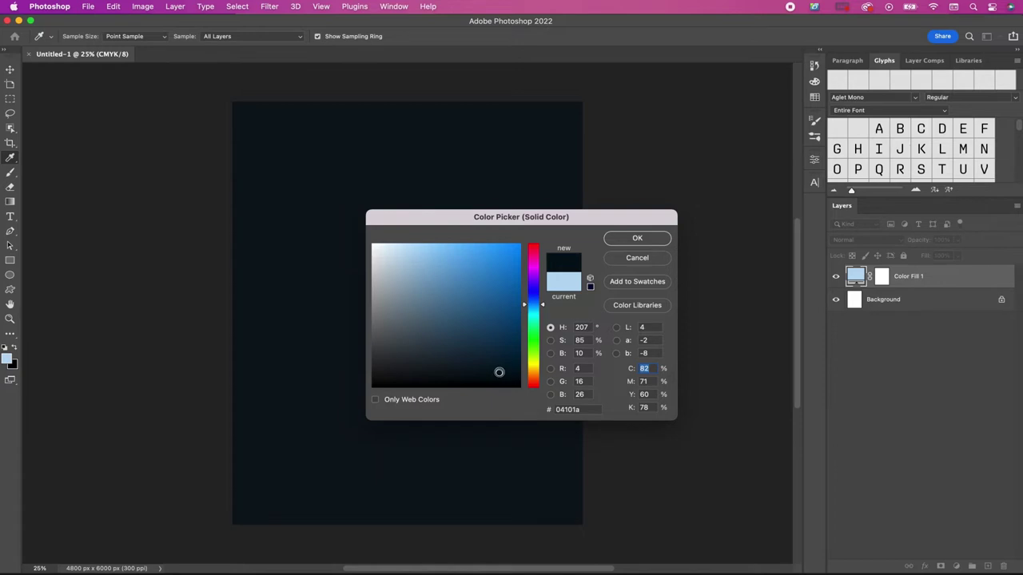
key(Return)
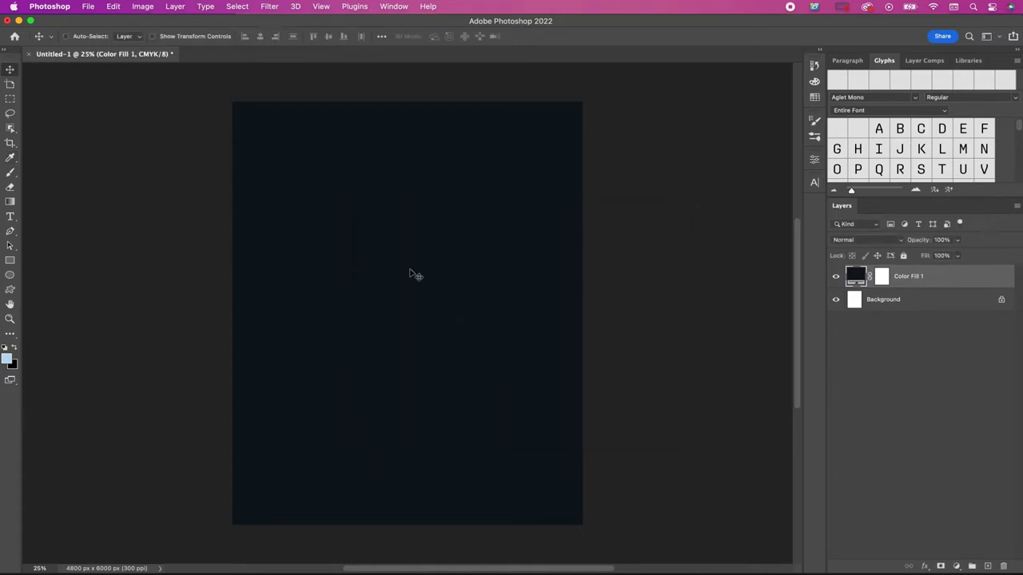
key(super+o)
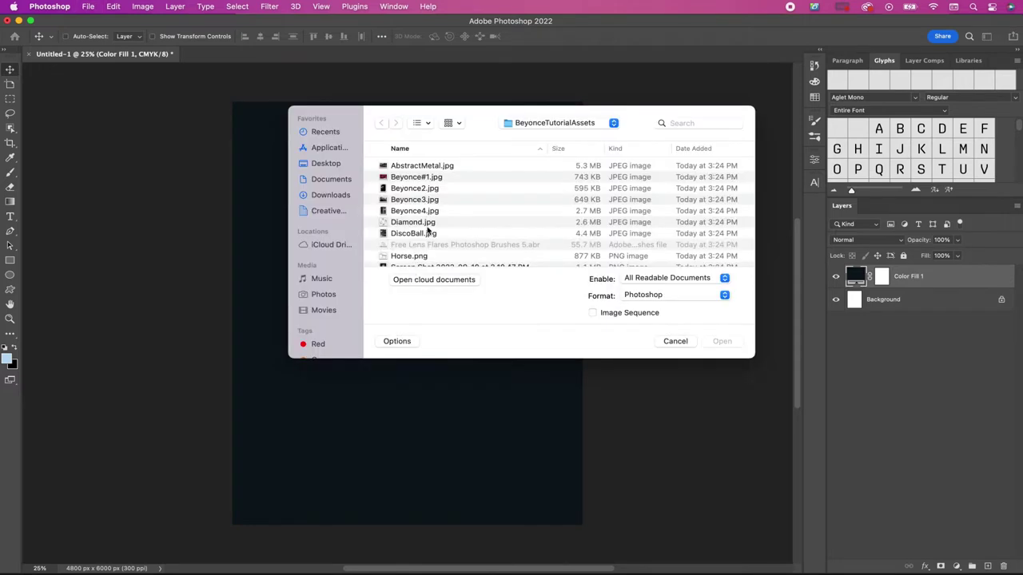
Step: Open VinylRecord.jpg, unlock its background as Layer 0 and delete the two right-hand records
scroll(438, 211, down, 3)
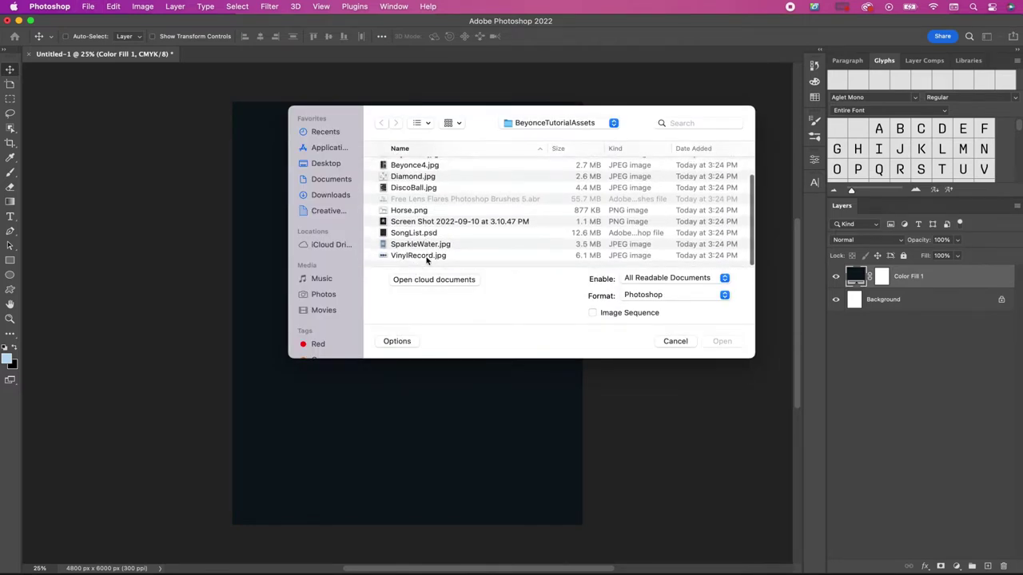
double_click(418, 256)
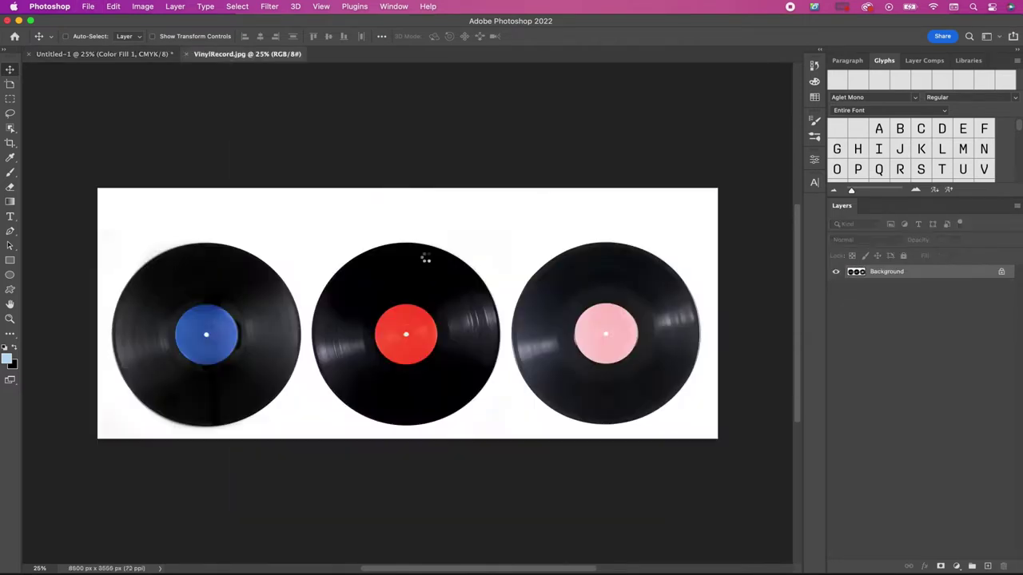
double_click(919, 274)
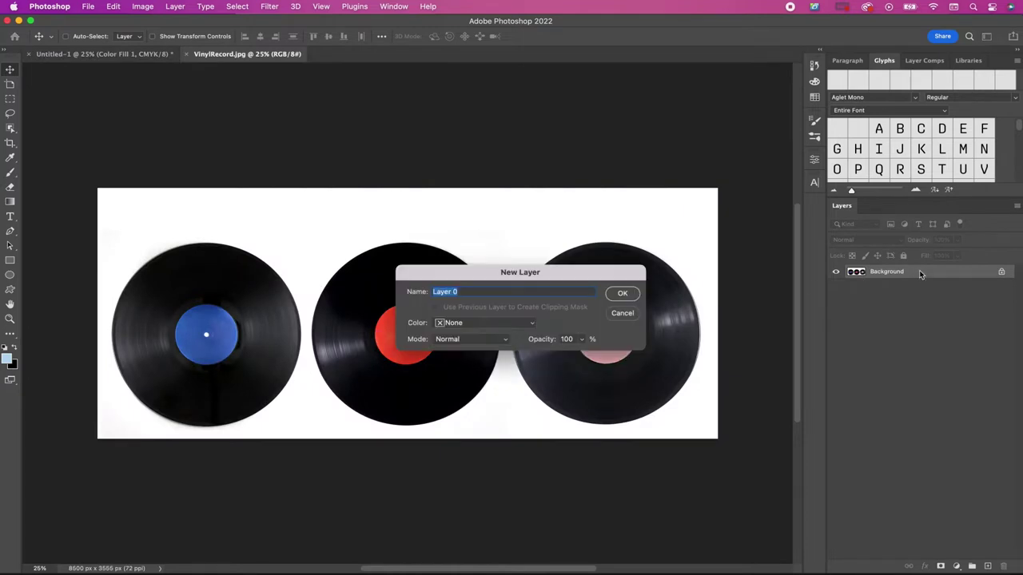
key(Return)
key(m)
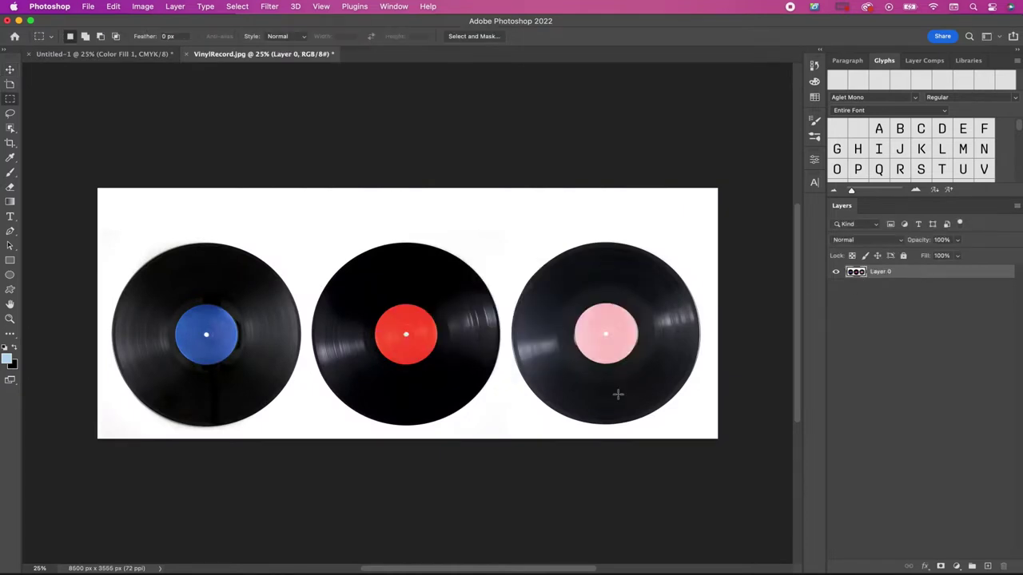
drag(724, 447, 304, 176)
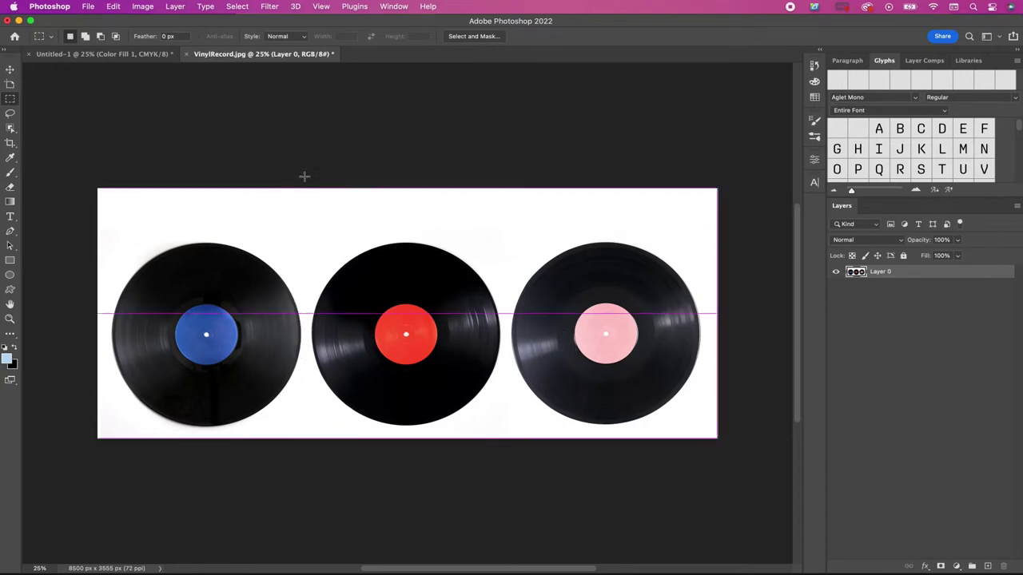
key(Delete)
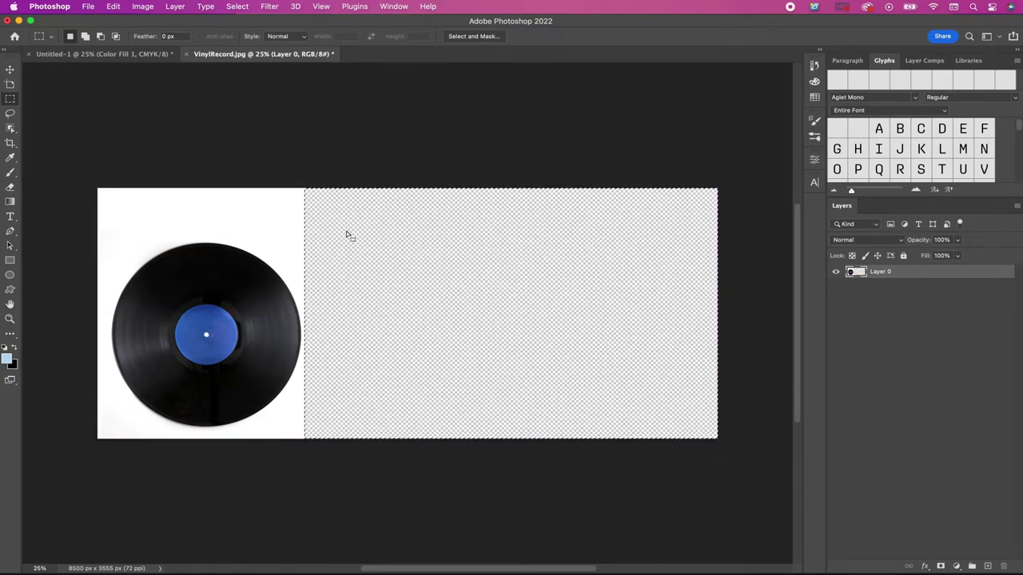
key(super+d)
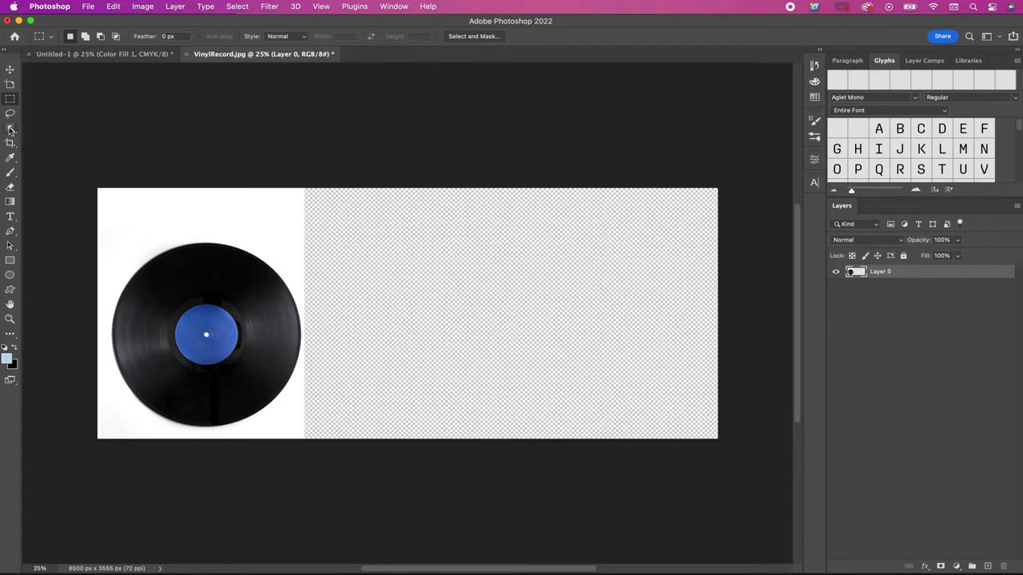
Step: Mask out the white background with the Magic Wand and convert Layer 0 to a smart object
click(11, 128)
click(63, 149)
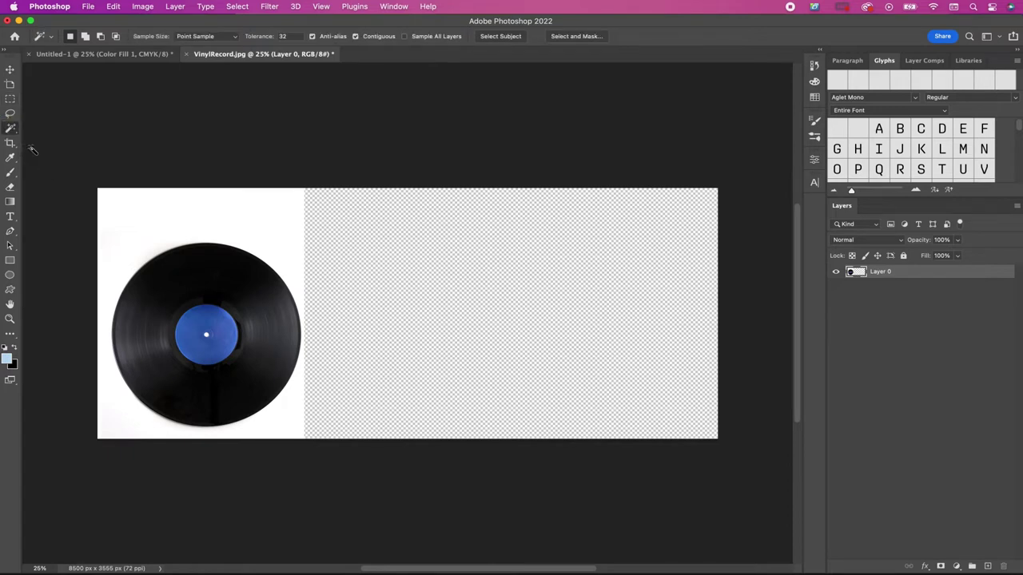
click(131, 200)
alt+click(941, 566)
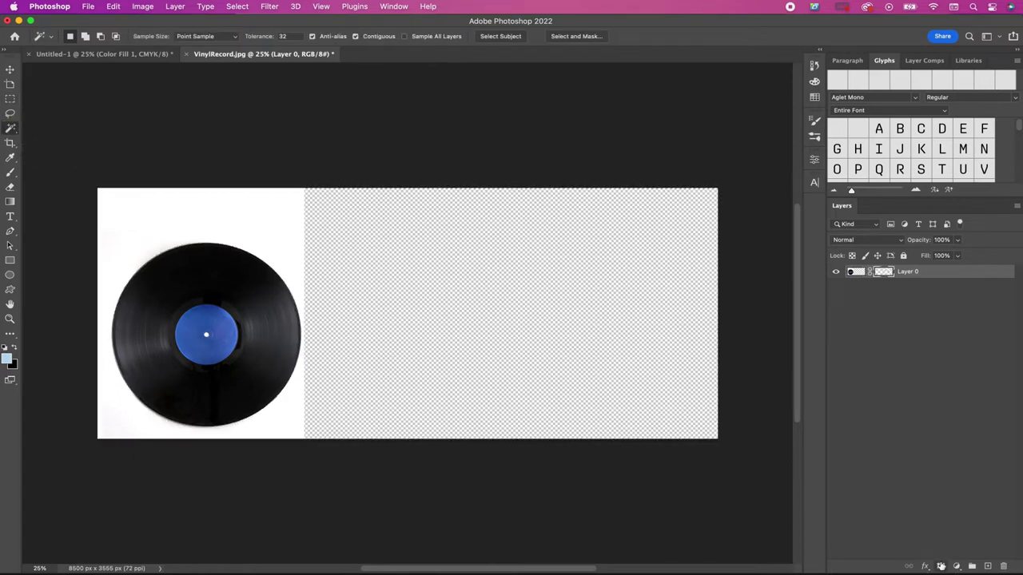
key(ctrl+2)
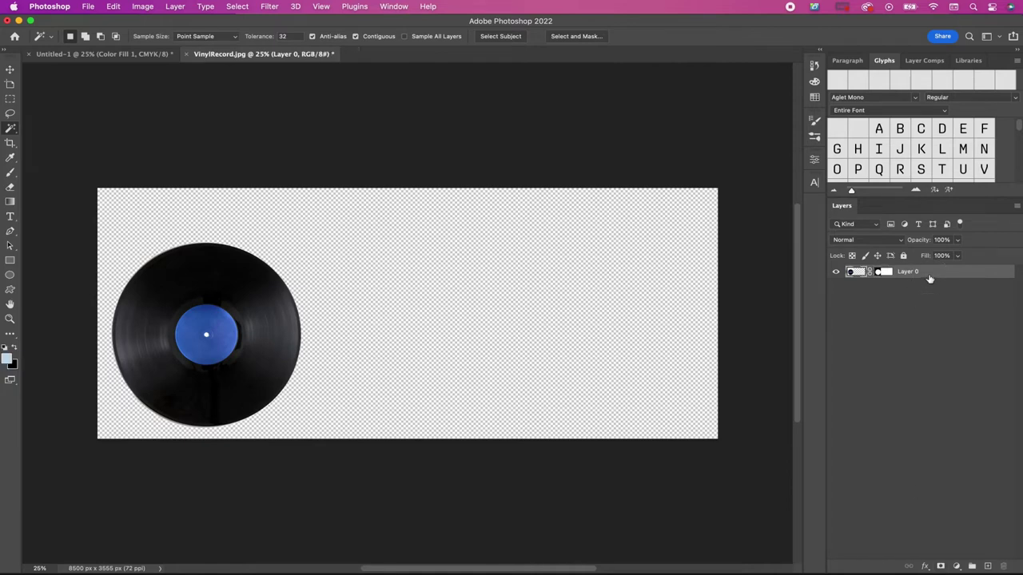
right_click(929, 278)
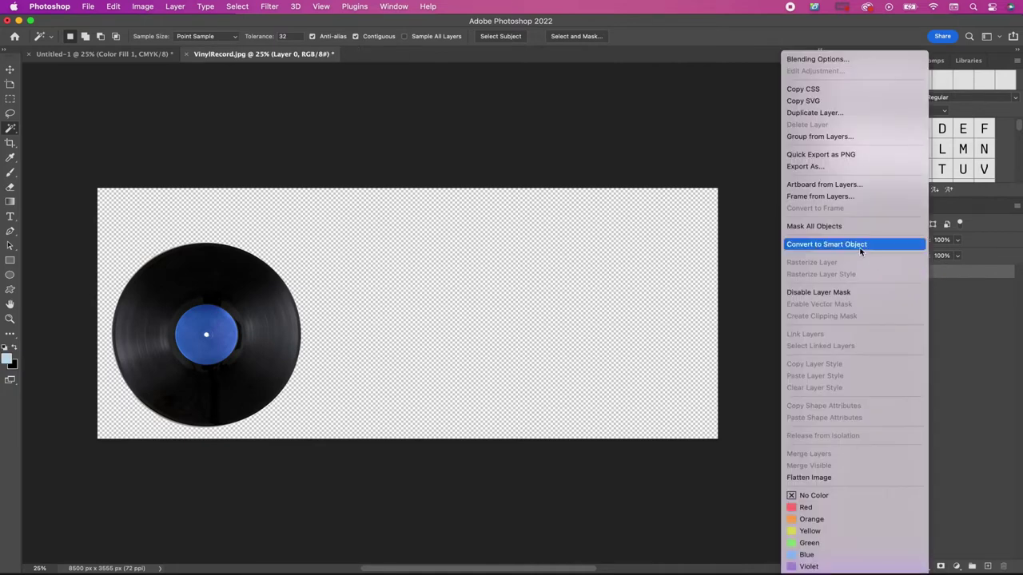
click(860, 246)
Step: Move the record into the poster, centre it and name its layer Vinyl
key(v)
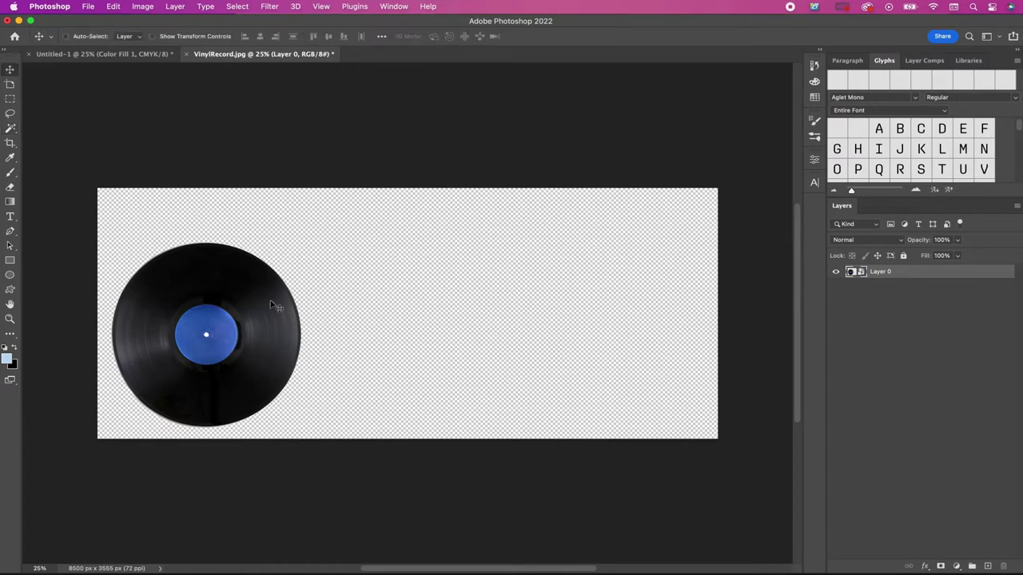
mouse_move(240, 299)
mouse_down()
mouse_move(132, 60)
mouse_move(420, 316)
mouse_move(402, 301)
mouse_up()
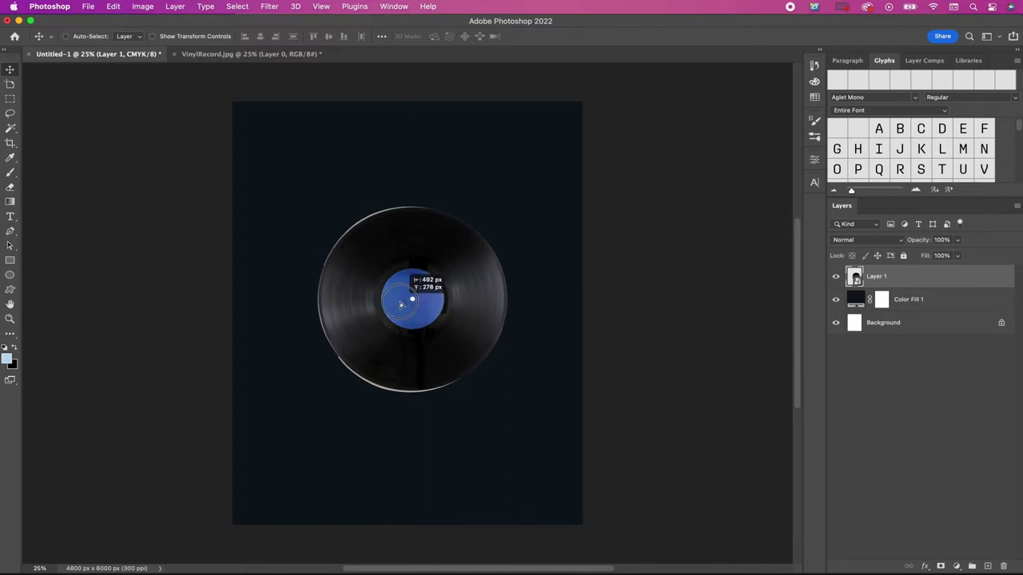
drag(401, 301, 396, 301)
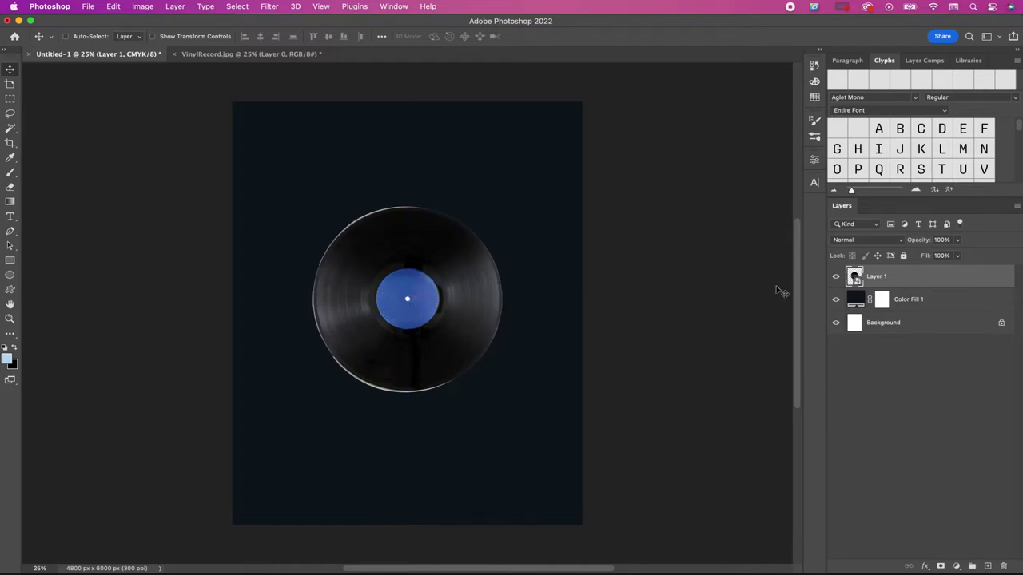
double_click(876, 277)
text(Vinyl)
key(Return)
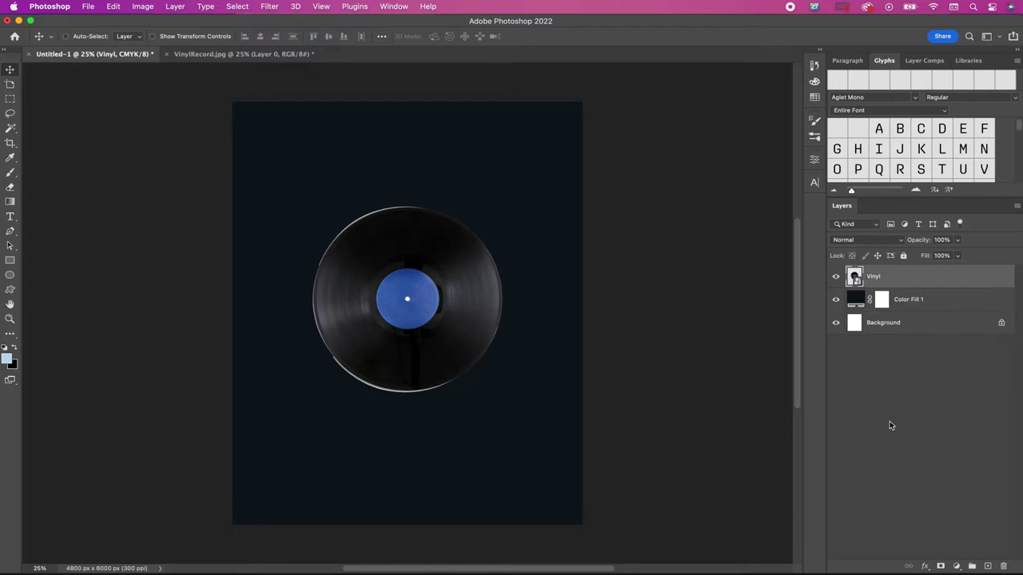
Step: Add an empty layer named Shadow above Vinyl
click(987, 566)
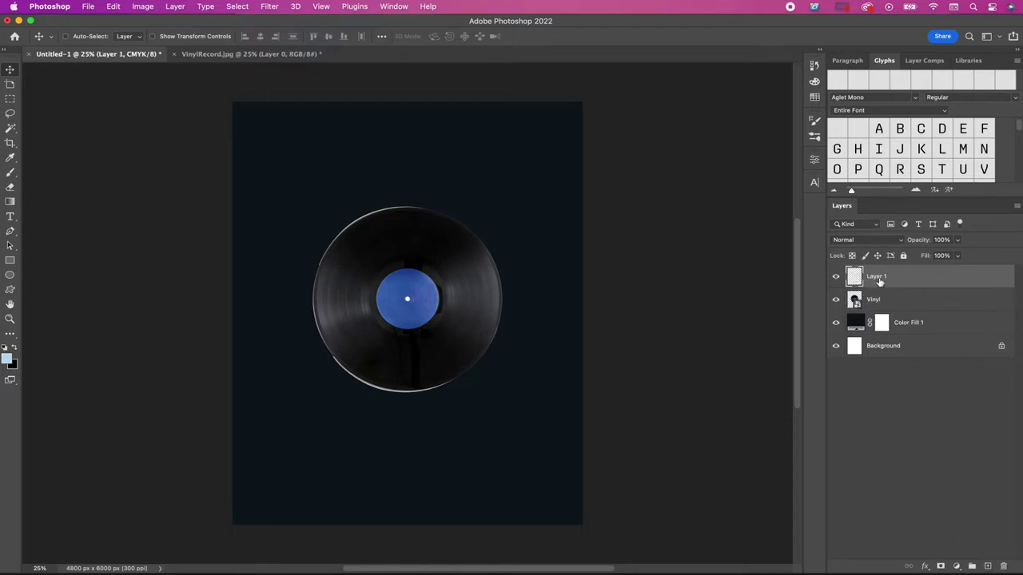
text(Shad)
text(ow)
key(Return)
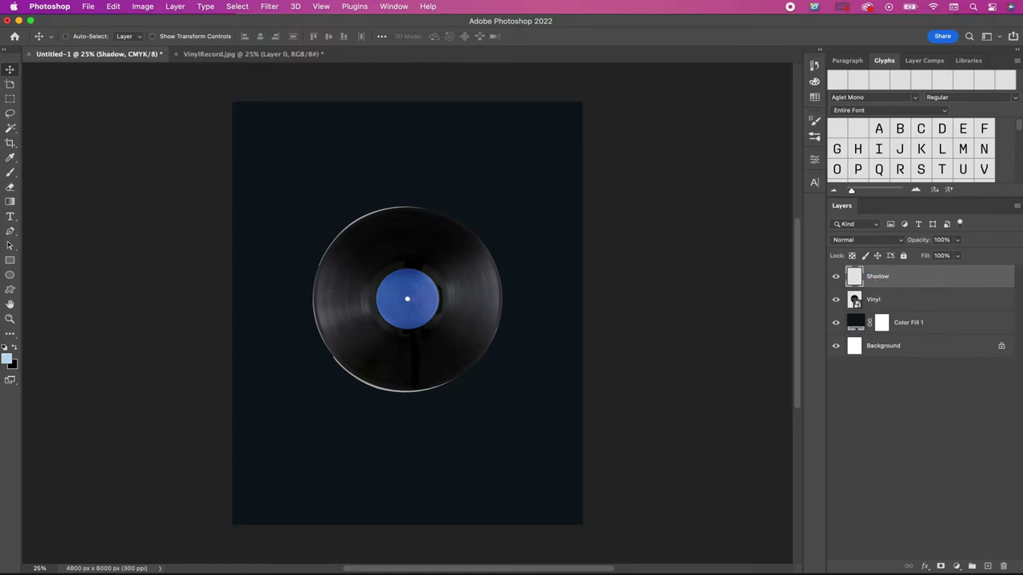
Step: Paint a soft black shadow over the record's upper left on the Shadow layer
key(b)
click(81, 39)
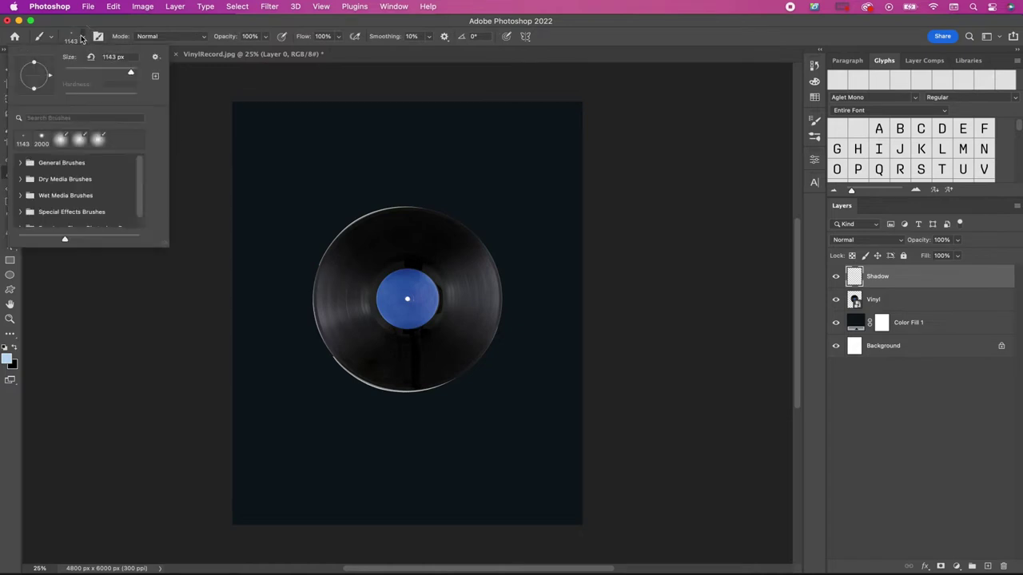
click(75, 140)
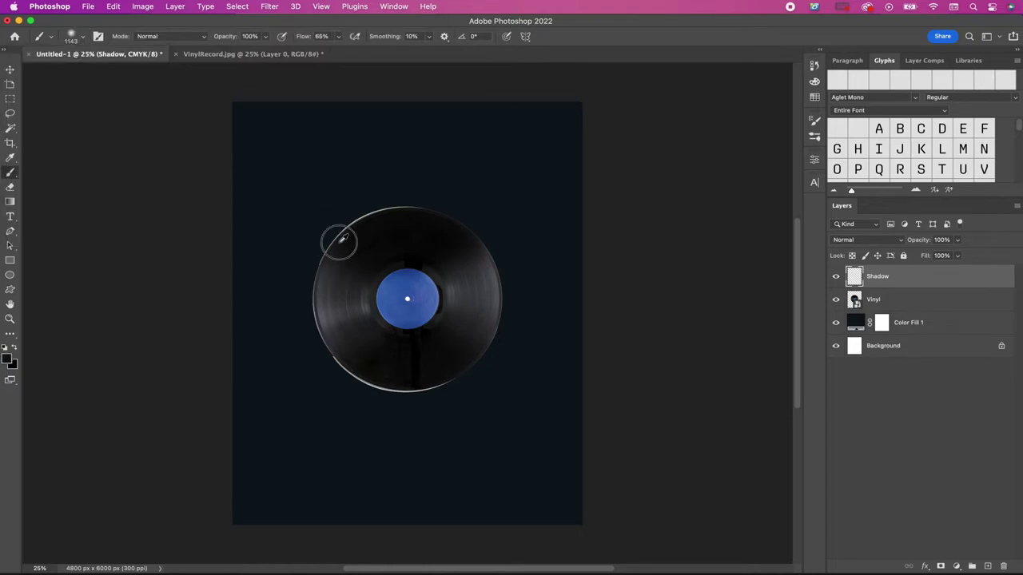
click(336, 239)
mouse_move(325, 235)
mouse_down()
mouse_move(380, 208)
mouse_move(423, 203)
mouse_up()
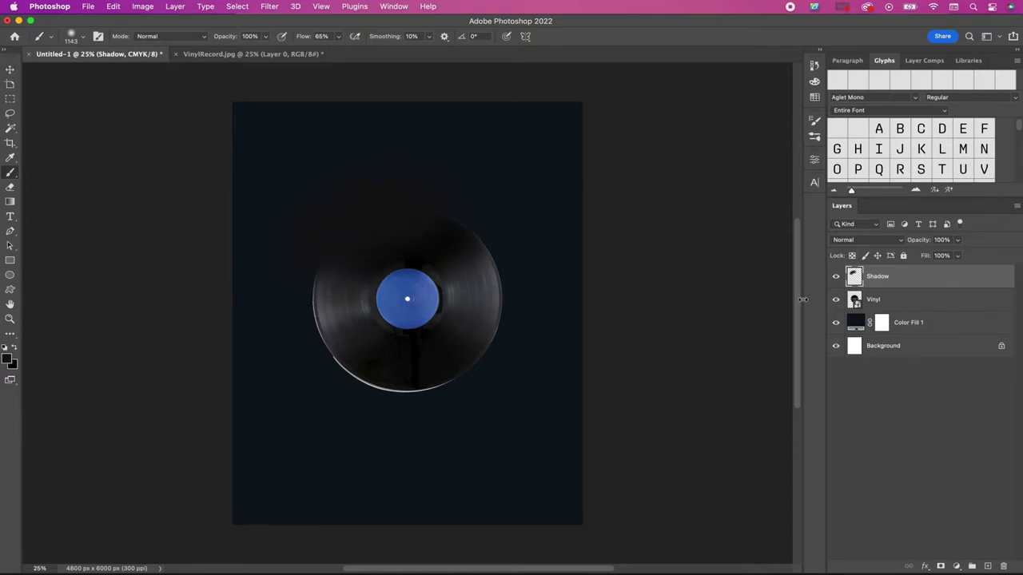
Step: Clip the Shadow layer to the Vinyl record layer
right_click(907, 279)
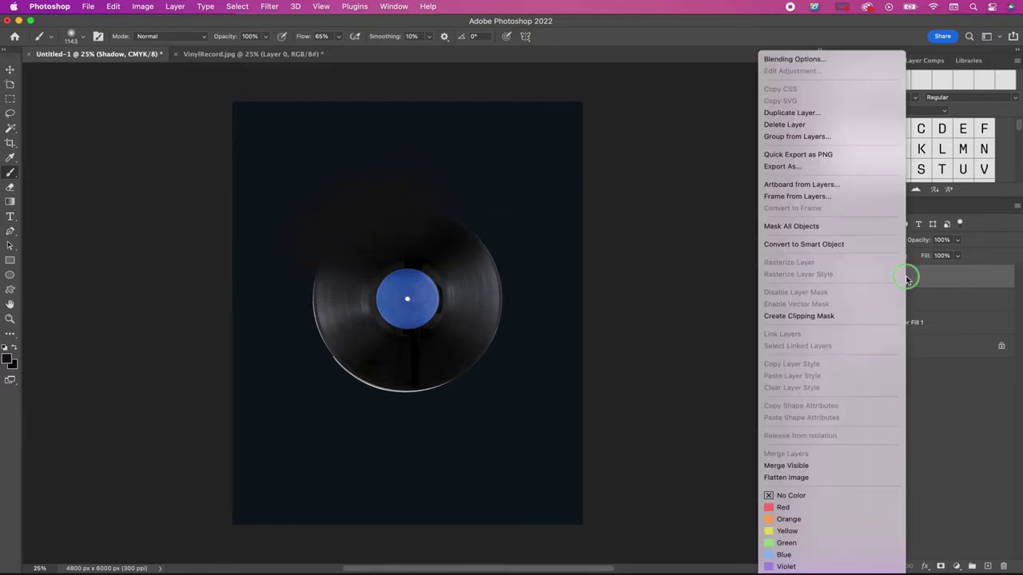
click(831, 315)
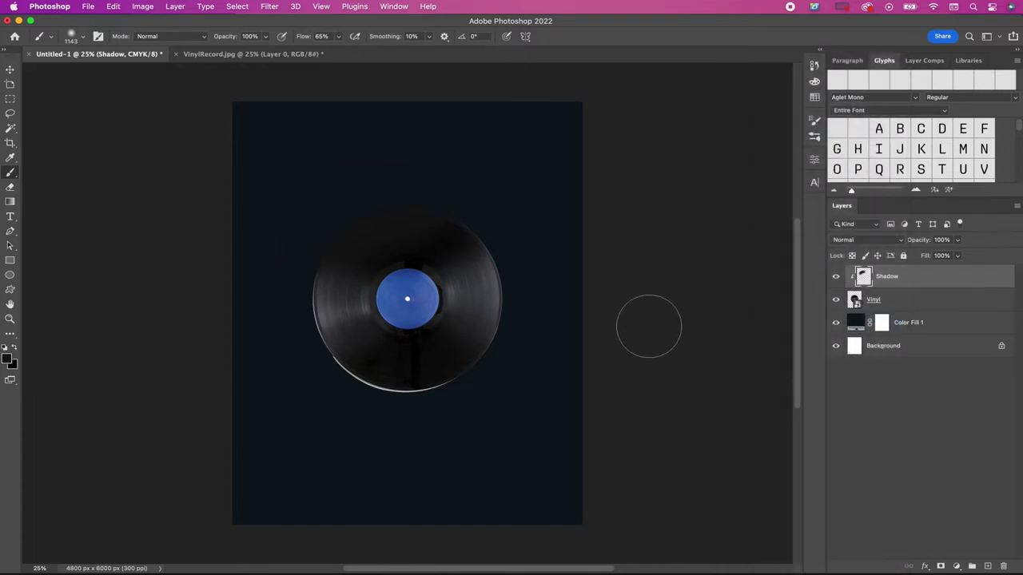
key(super+s)
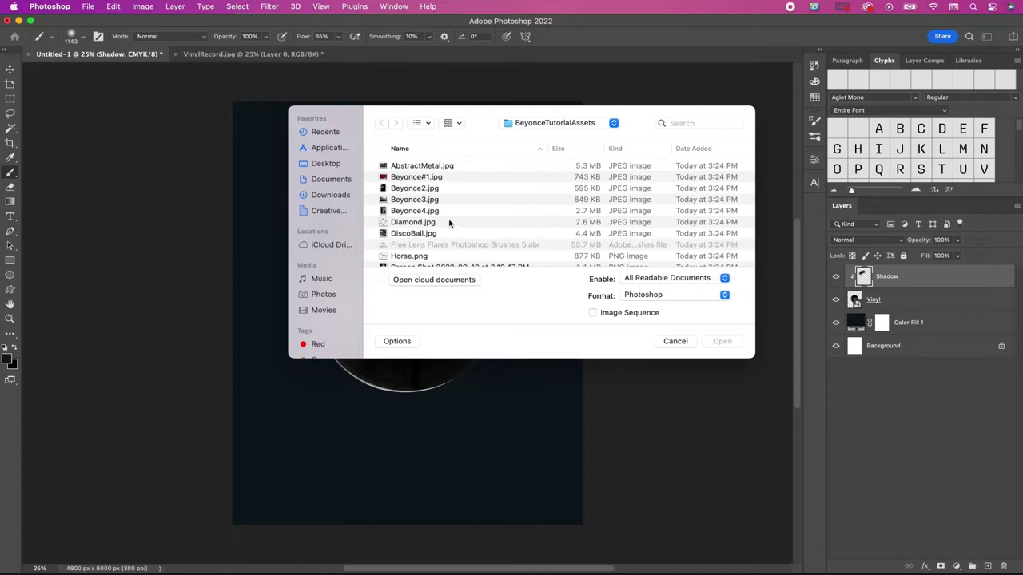
Step: Open Diamond.jpg and trace the round diamond's outline with a closed Pen path
double_click(422, 222)
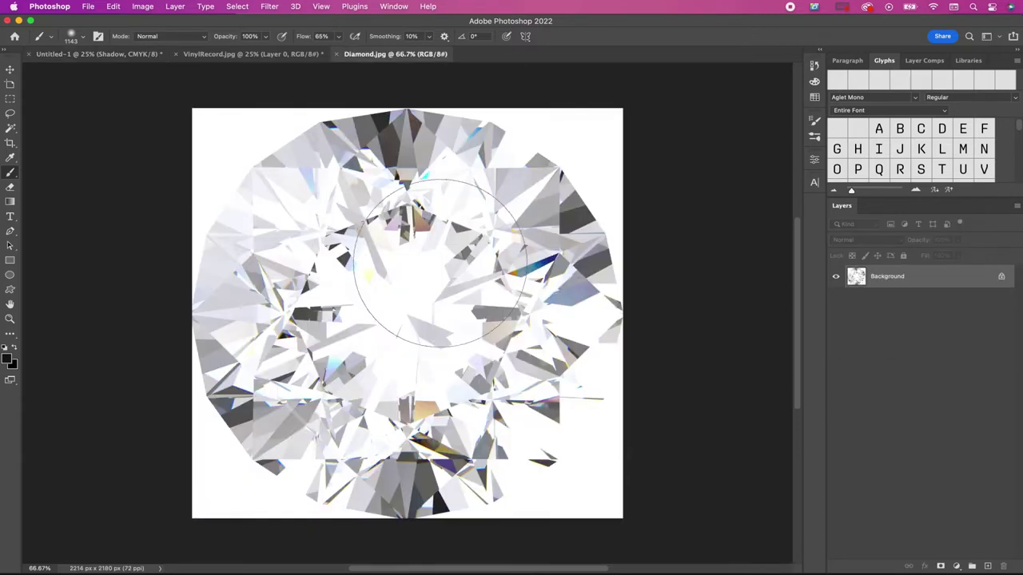
key(p)
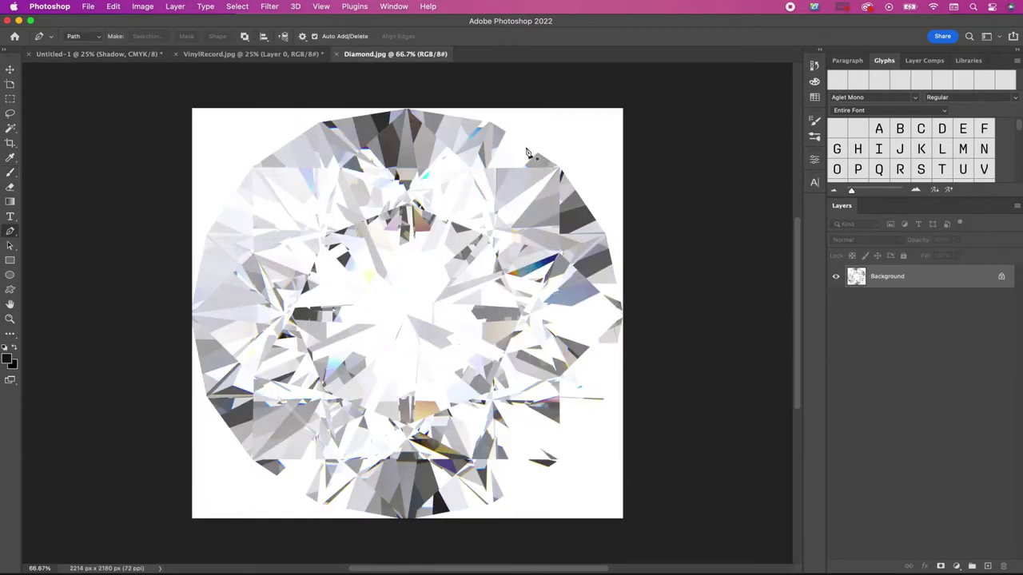
click(491, 122)
click(560, 170)
click(605, 237)
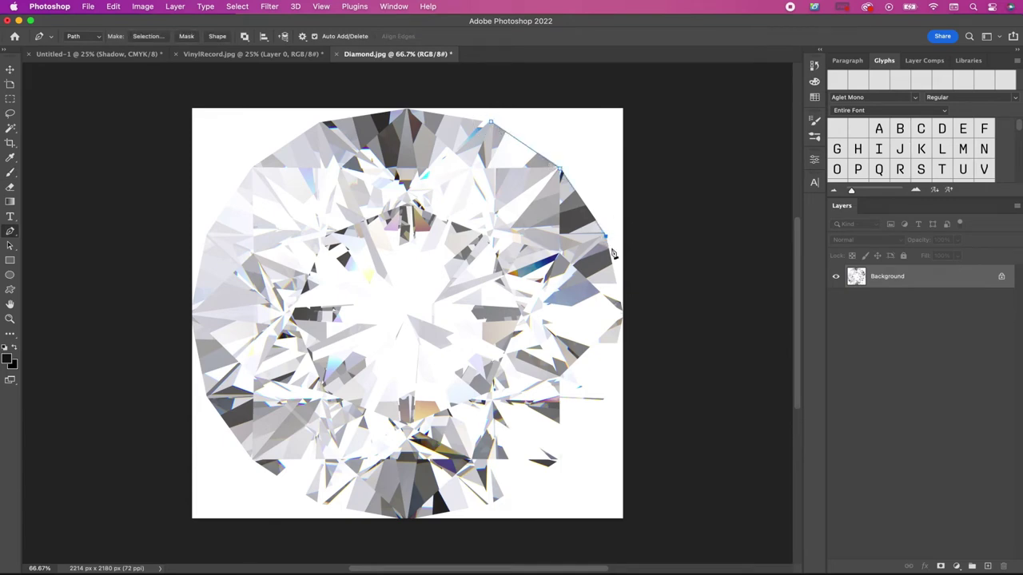
click(622, 312)
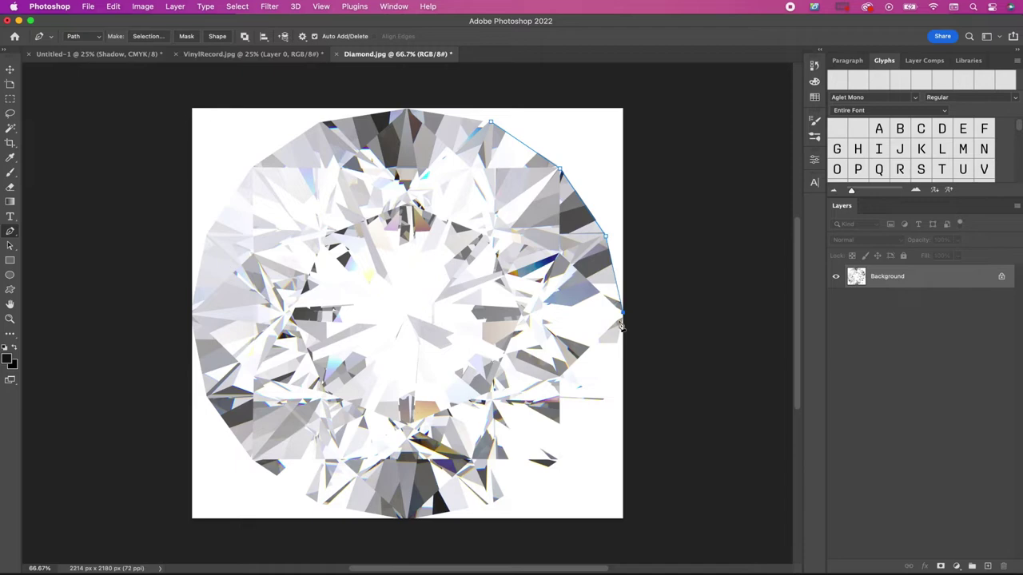
click(604, 398)
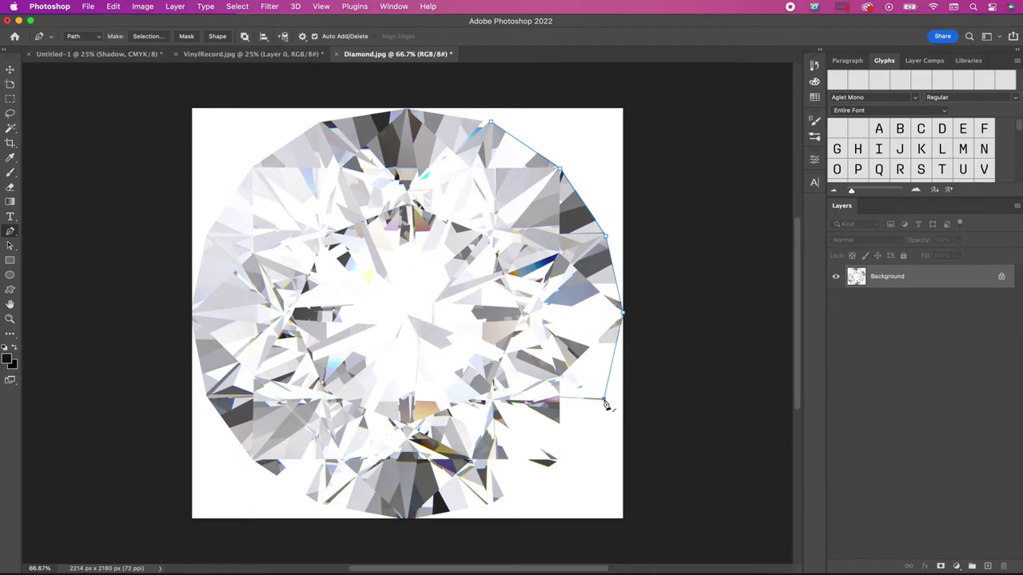
click(554, 462)
click(490, 503)
click(405, 519)
click(319, 504)
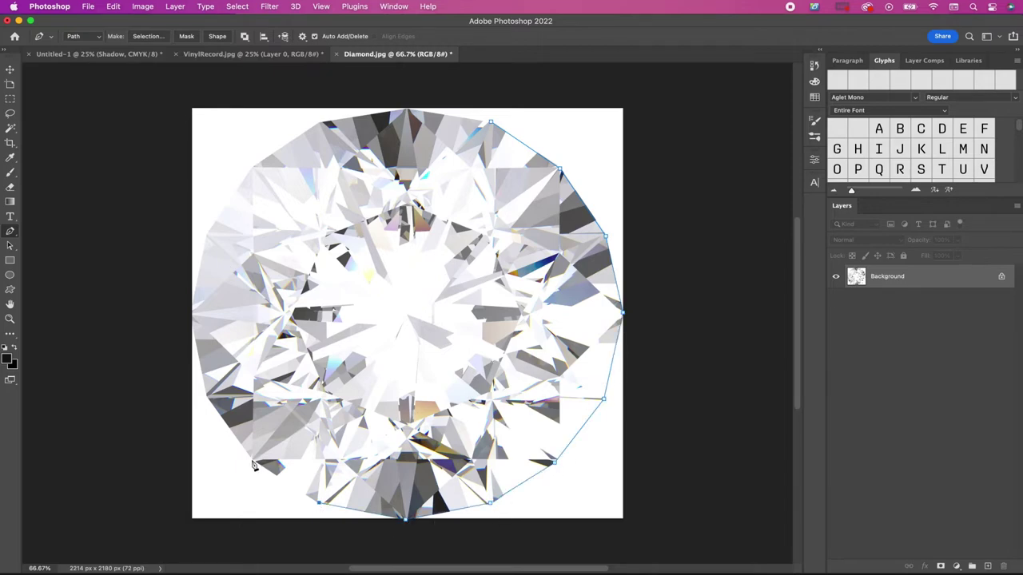
click(253, 460)
click(207, 396)
click(192, 314)
click(207, 235)
click(253, 168)
click(320, 122)
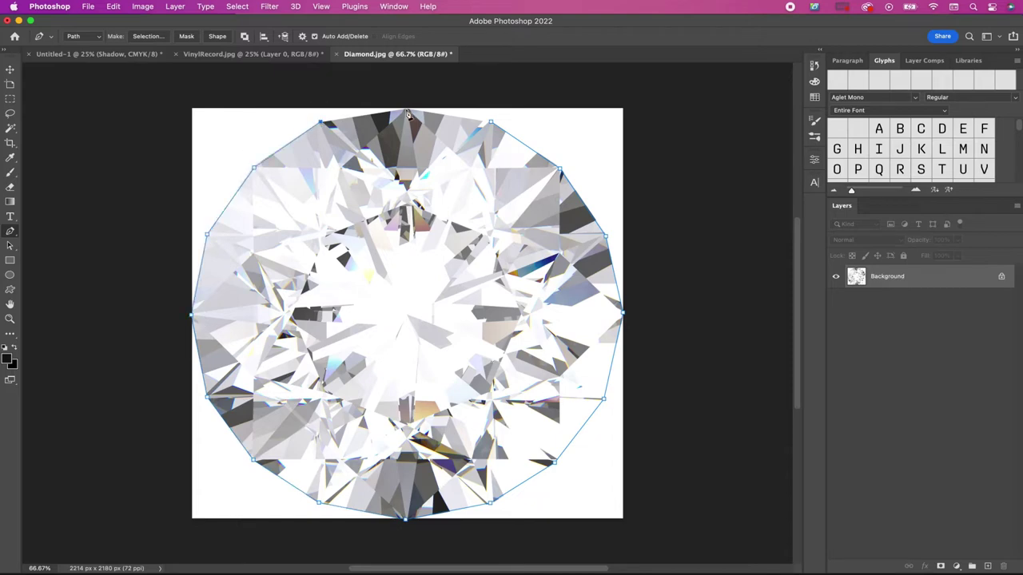
click(405, 109)
Step: Mask the diamond off its background from the path, name it Diamond, and make it a smart object
click(148, 36)
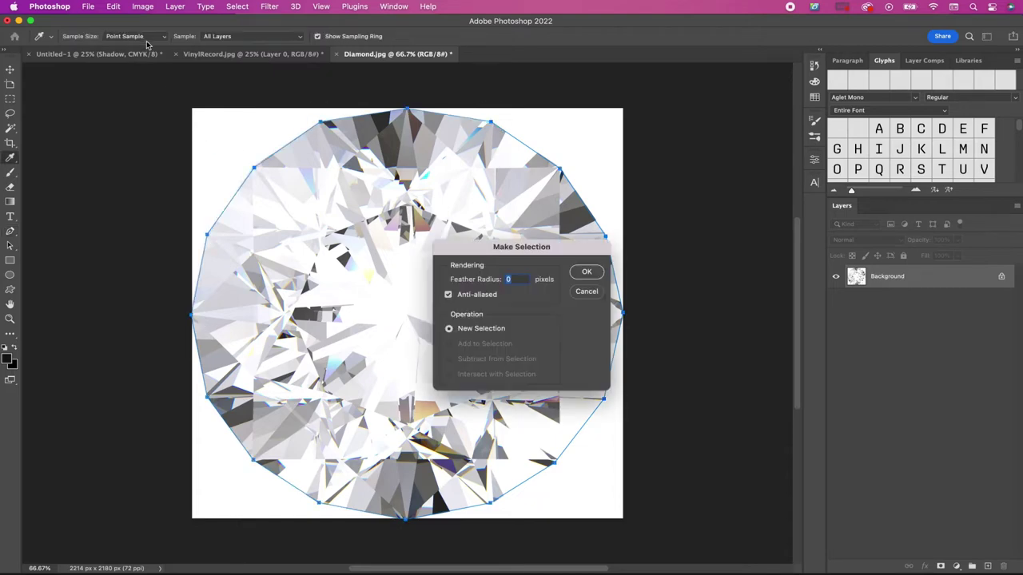
key(Return)
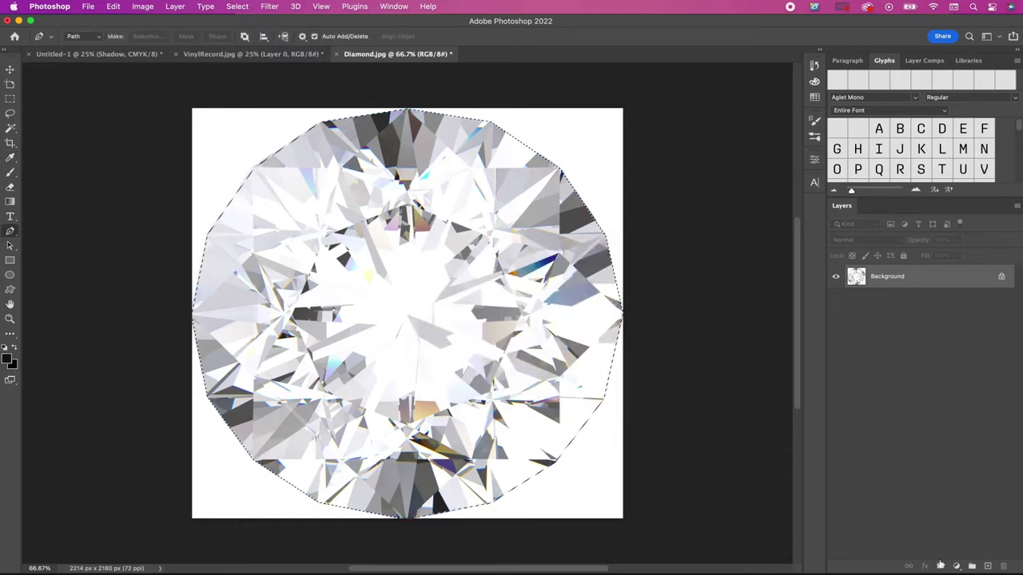
click(941, 565)
double_click(910, 277)
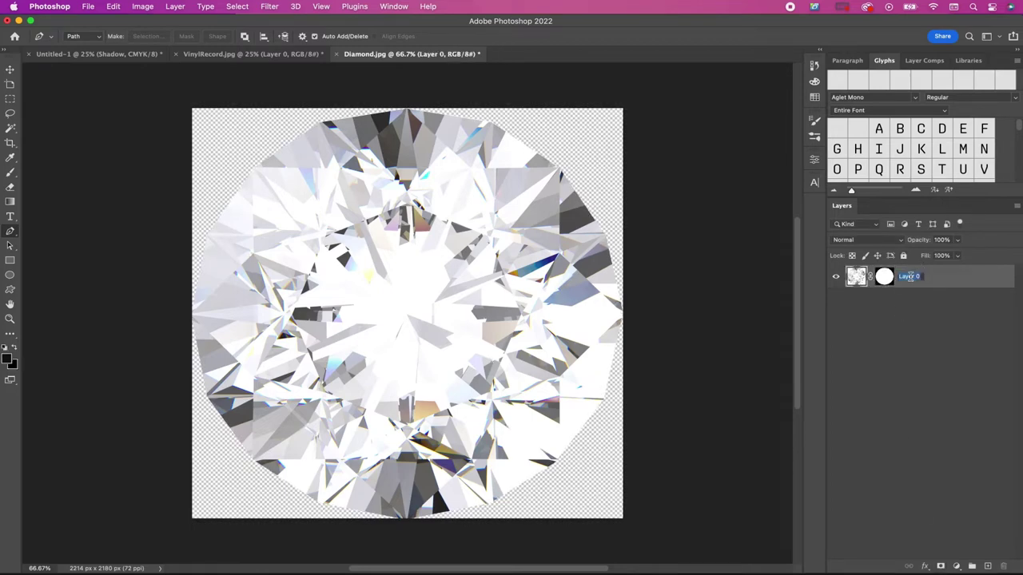
text(Diamond)
key(Return)
right_click(922, 286)
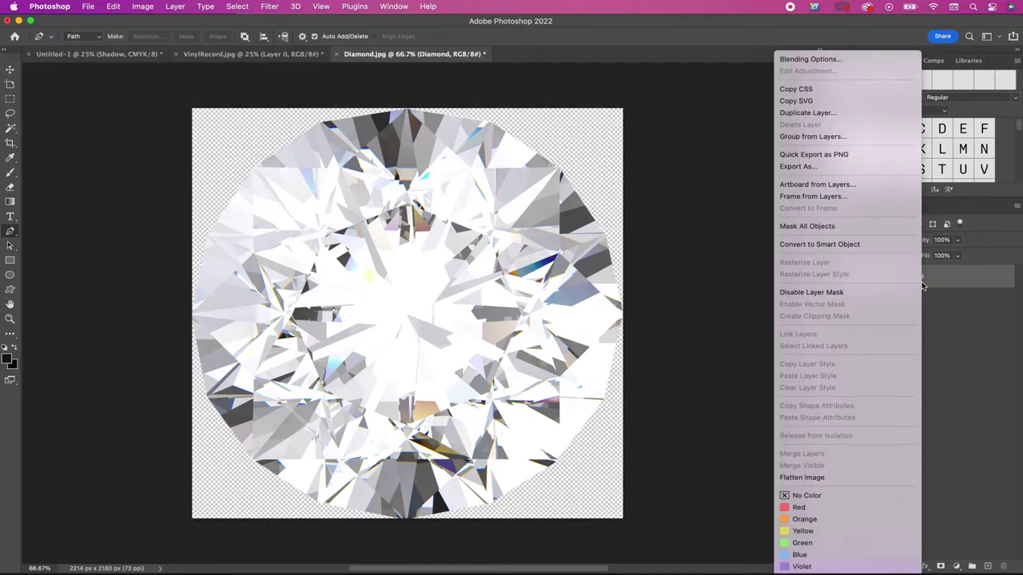
click(847, 244)
Step: Bring the diamond into the poster and scale it down onto the record's centre
key(v)
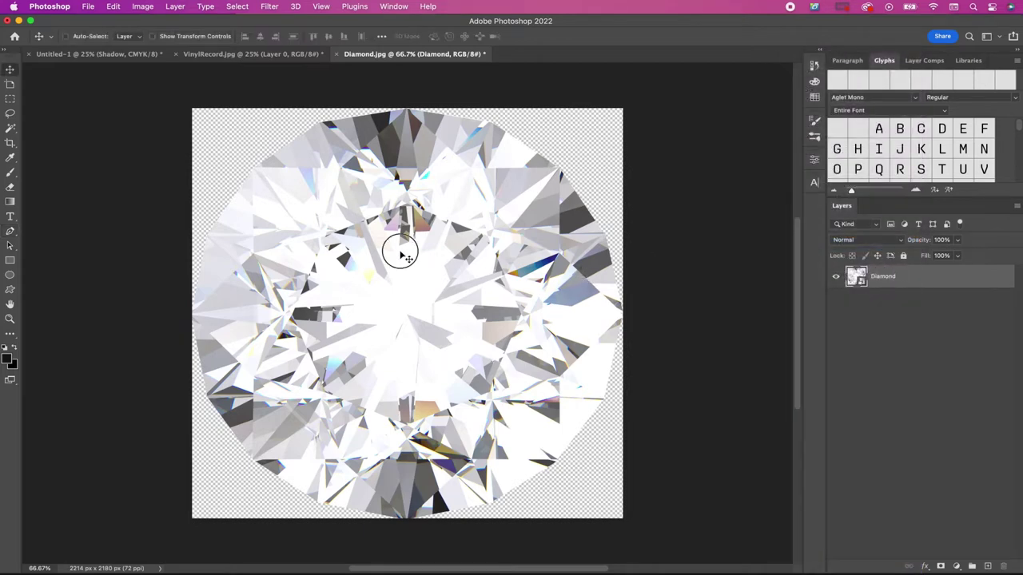
mouse_move(400, 247)
mouse_down()
mouse_move(100, 57)
mouse_move(406, 300)
mouse_up()
key(super+t)
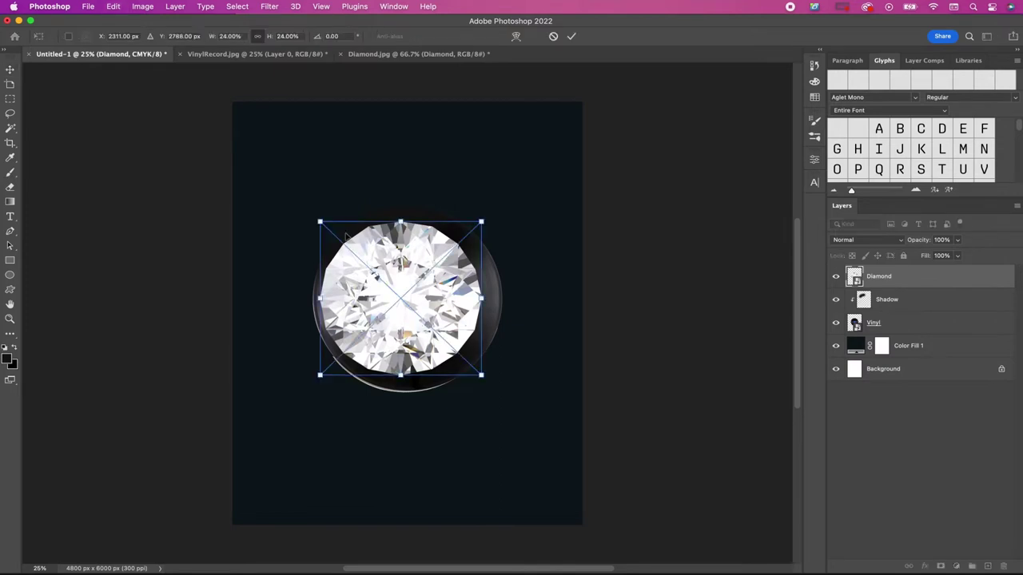
drag(318, 217, 404, 302)
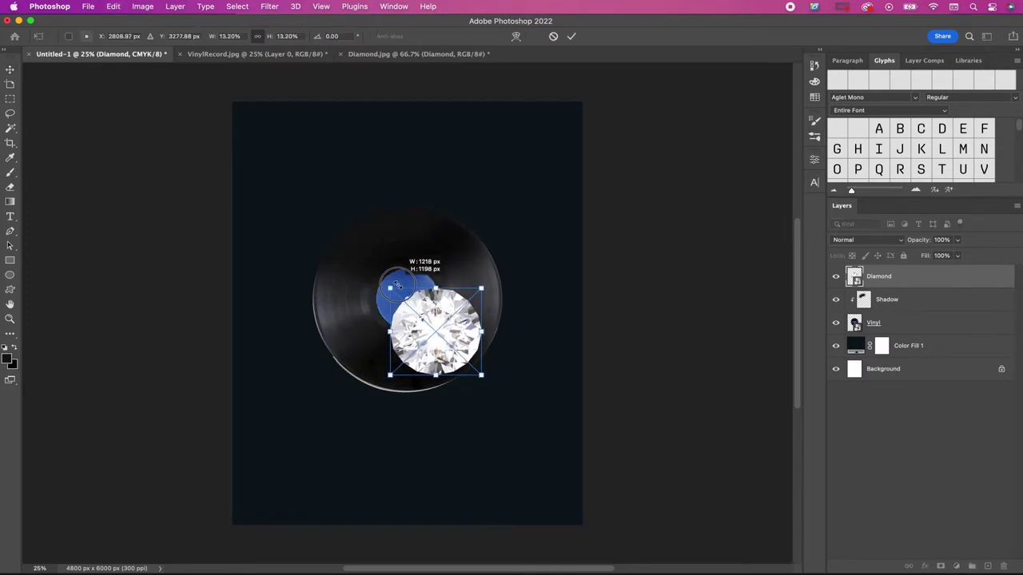
drag(445, 346, 407, 309)
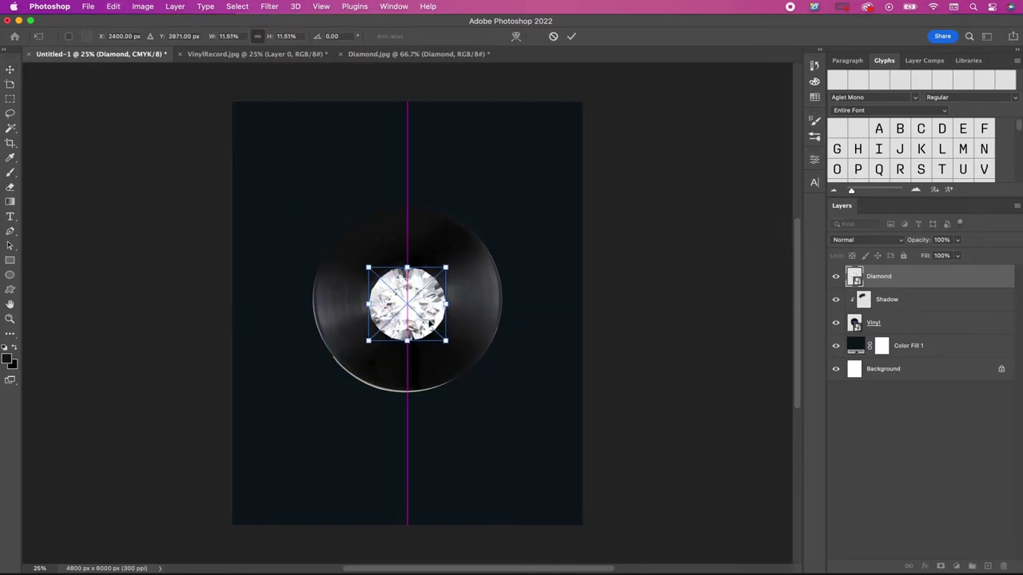
drag(443, 339, 422, 316)
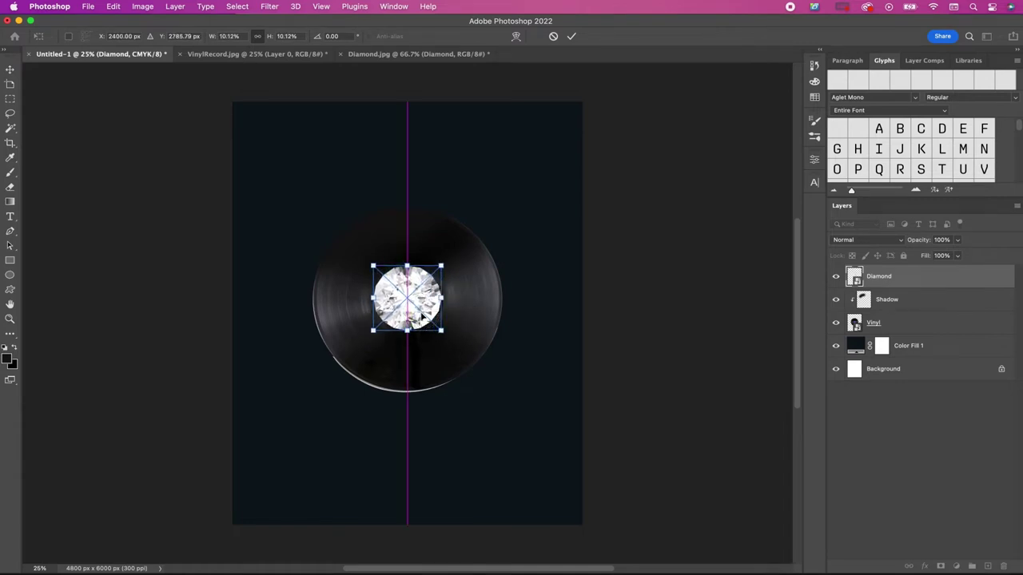
key(Return)
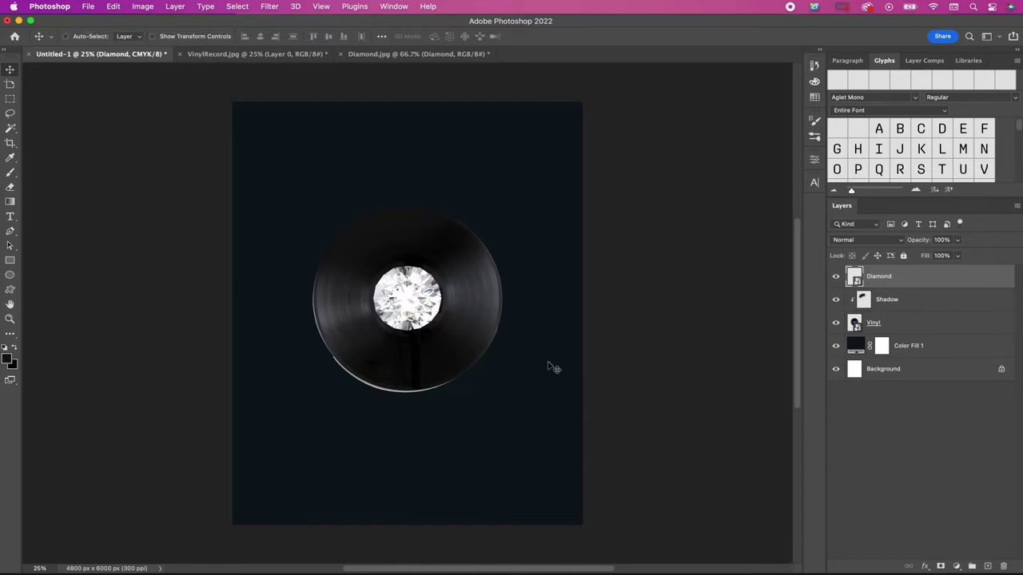
Step: Group the Diamond, Shadow and Vinyl layers as "Diamond and Vinyl"
shift+click(900, 326)
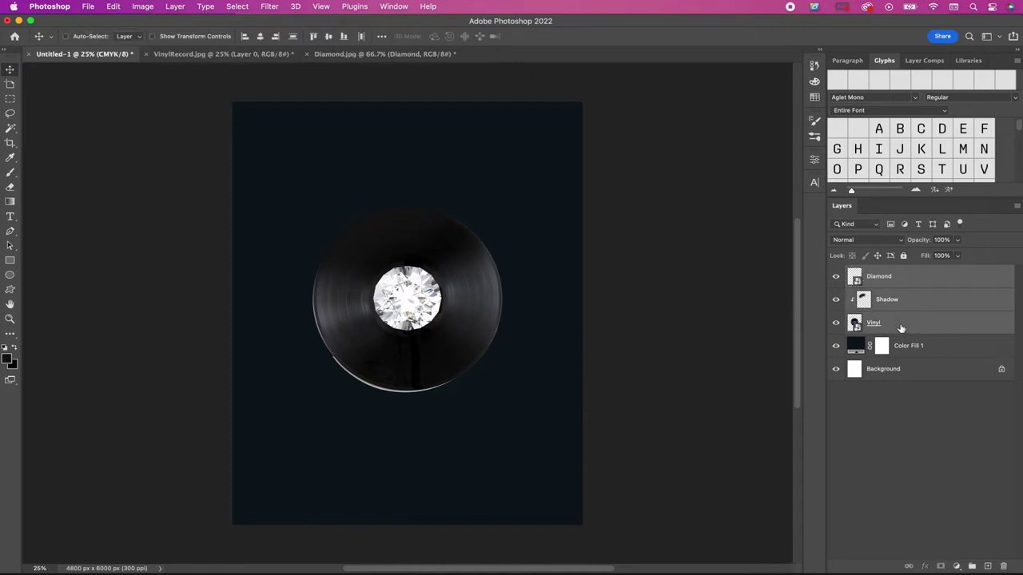
click(971, 566)
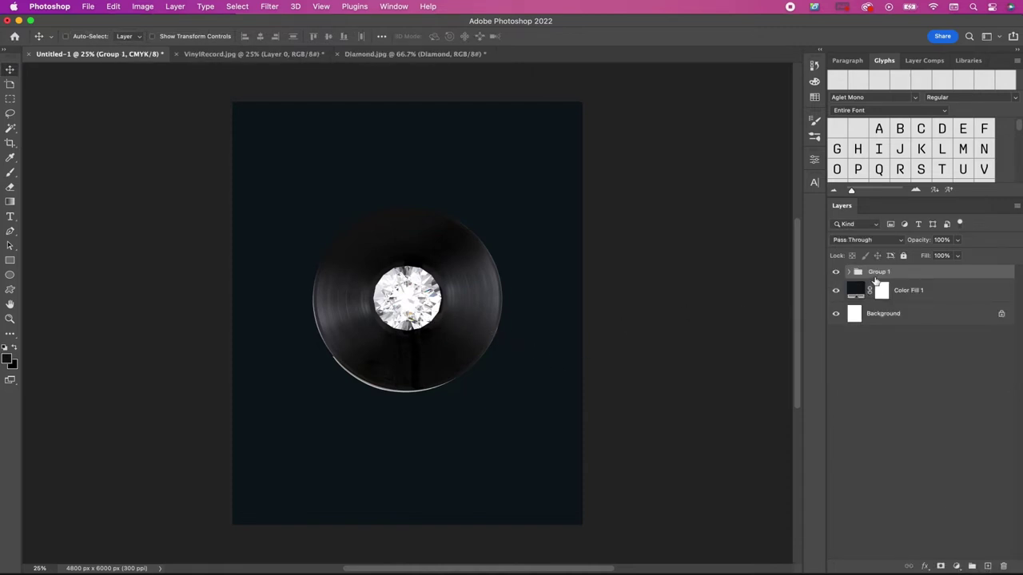
double_click(878, 272)
text(Diamond and Vinyl)
key(Return)
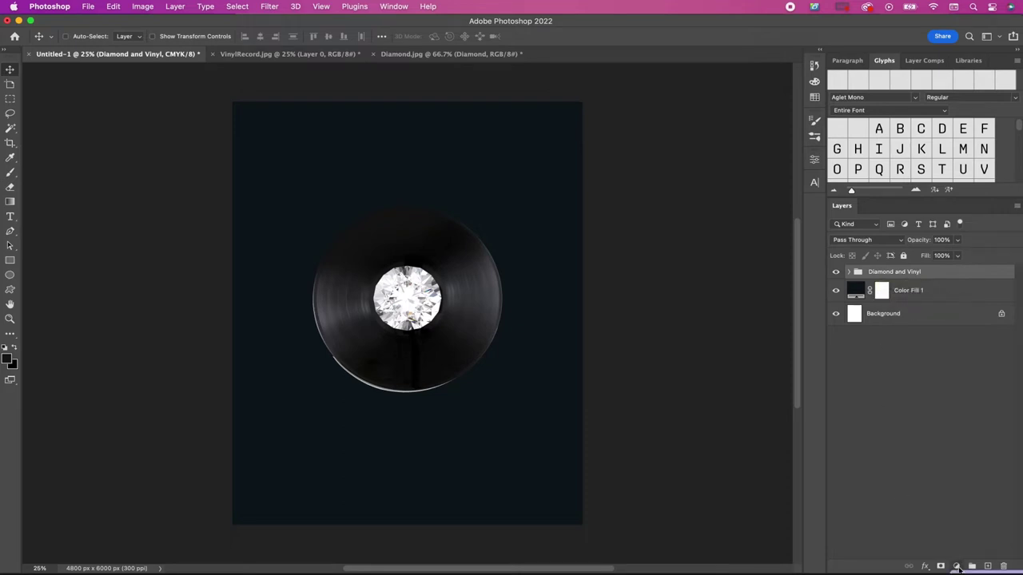
Step: Add a Brightness/Contrast layer (brightness -4, contrast 87) clipped to the Diamond and Vinyl group
click(958, 566)
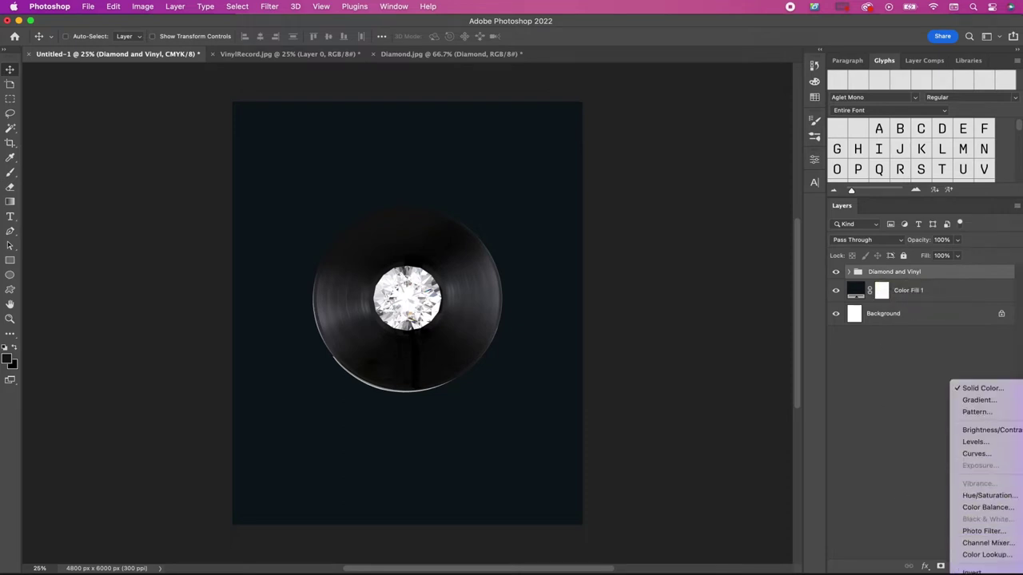
click(976, 430)
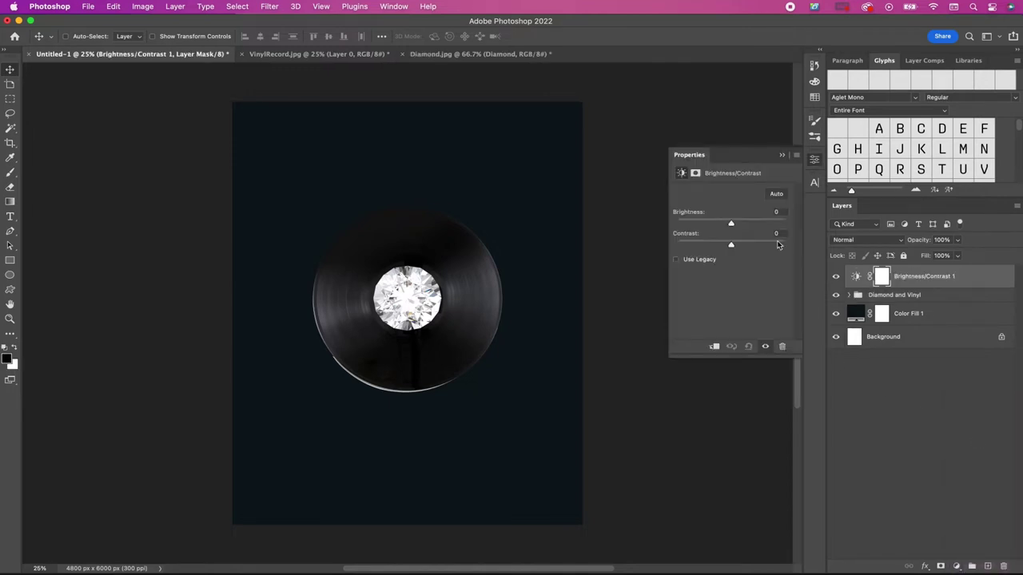
click(776, 212)
text(4)
click(784, 231)
text(87)
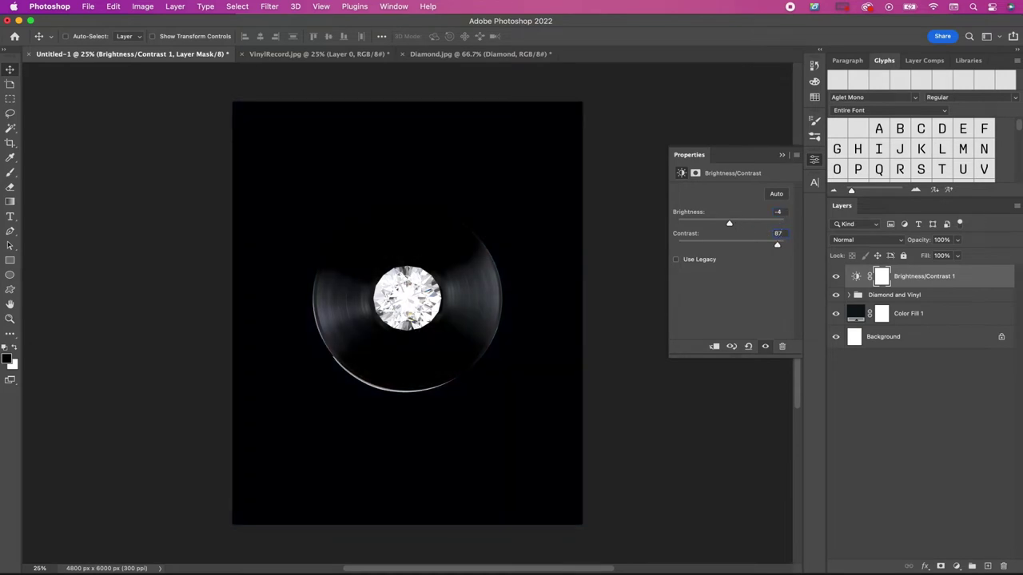
right_click(968, 280)
click(906, 315)
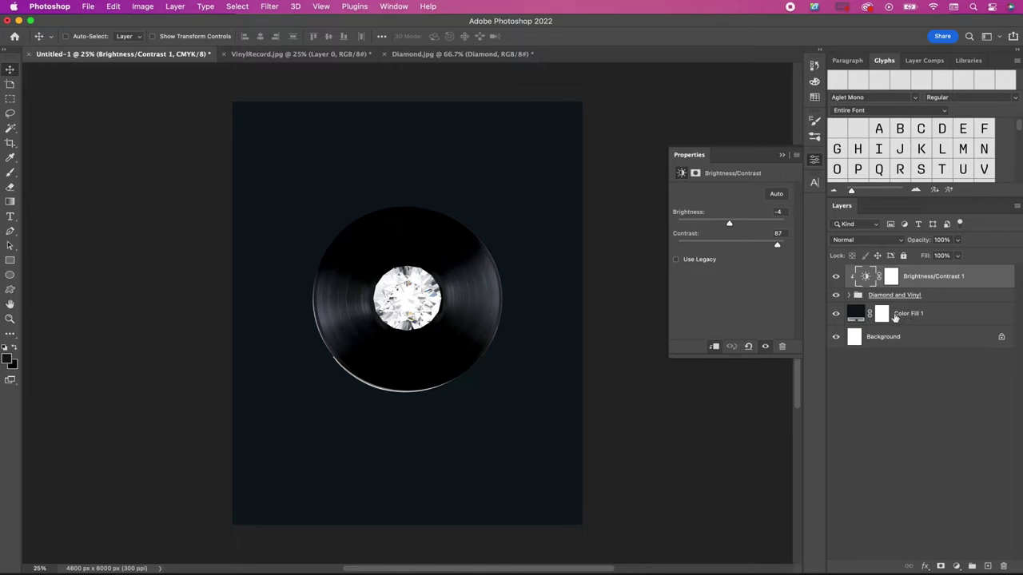
key(ctrl+s)
Step: Open Beyonce#1.jpg and turn its background into a layer named Beyonce#1
click(420, 178)
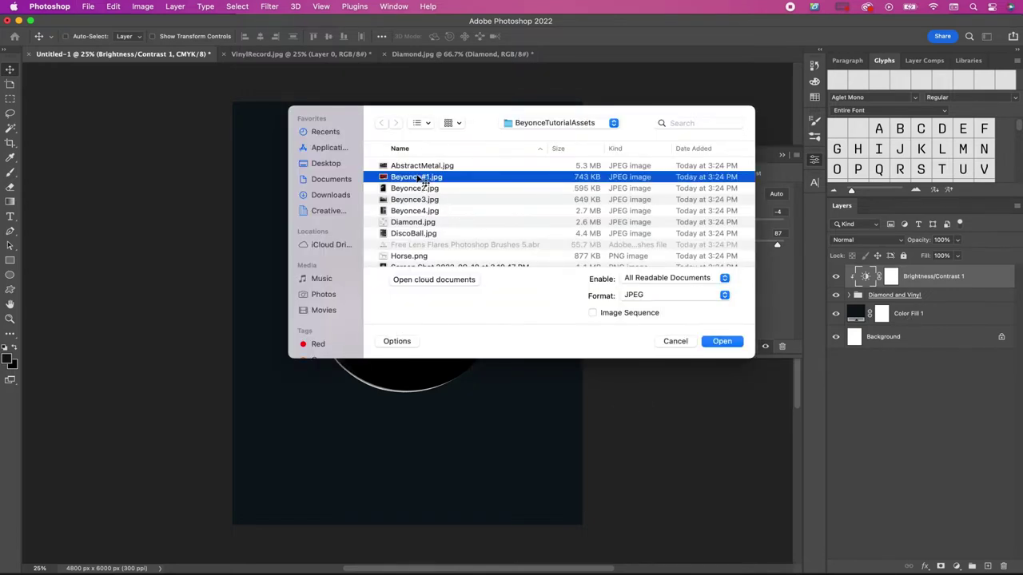
double_click(421, 178)
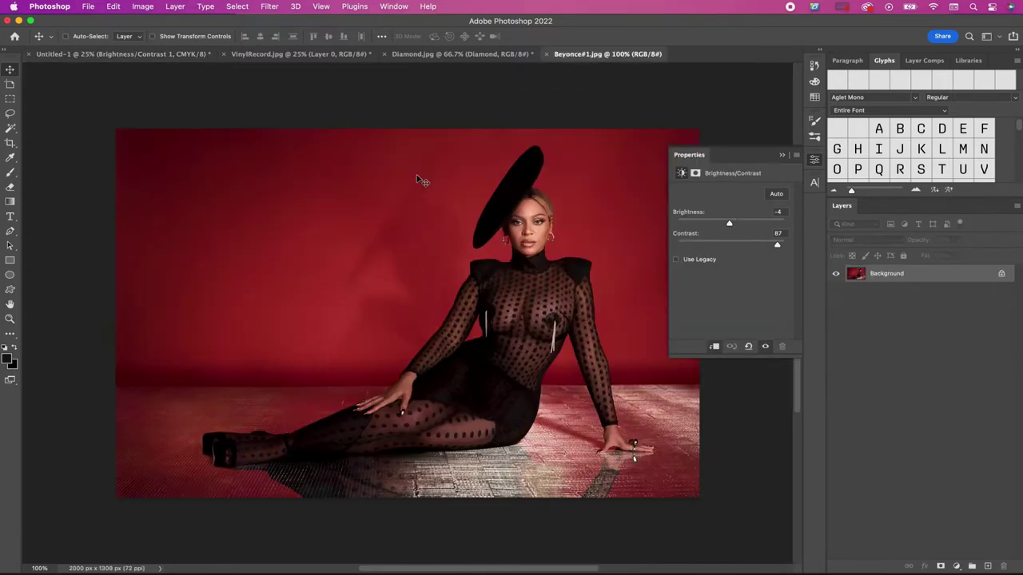
double_click(885, 275)
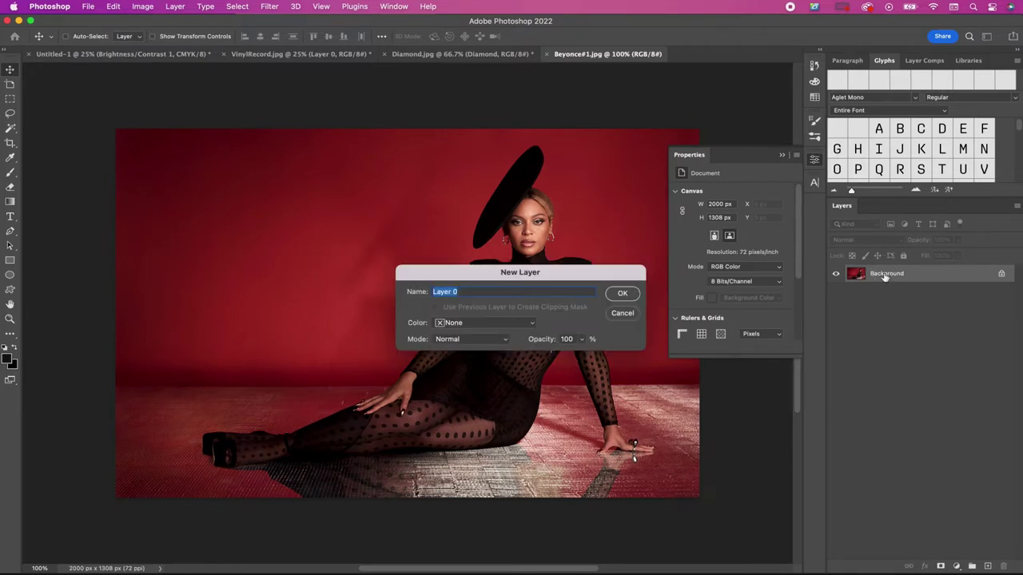
text(Beyonce#1)
key(Return)
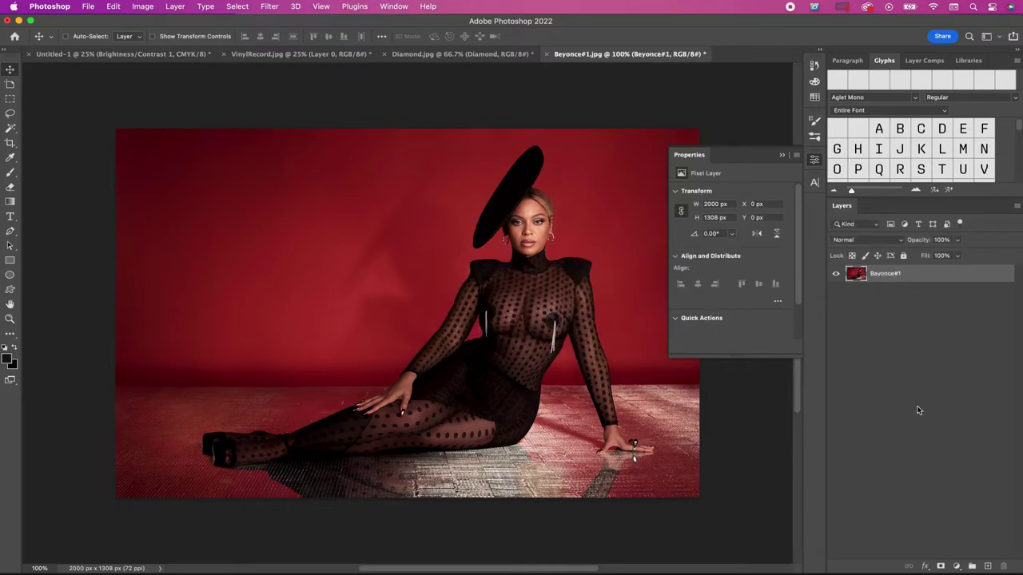
Step: Make the photo black and white by merging a Black & White adjustment into Beyonce#1
click(958, 565)
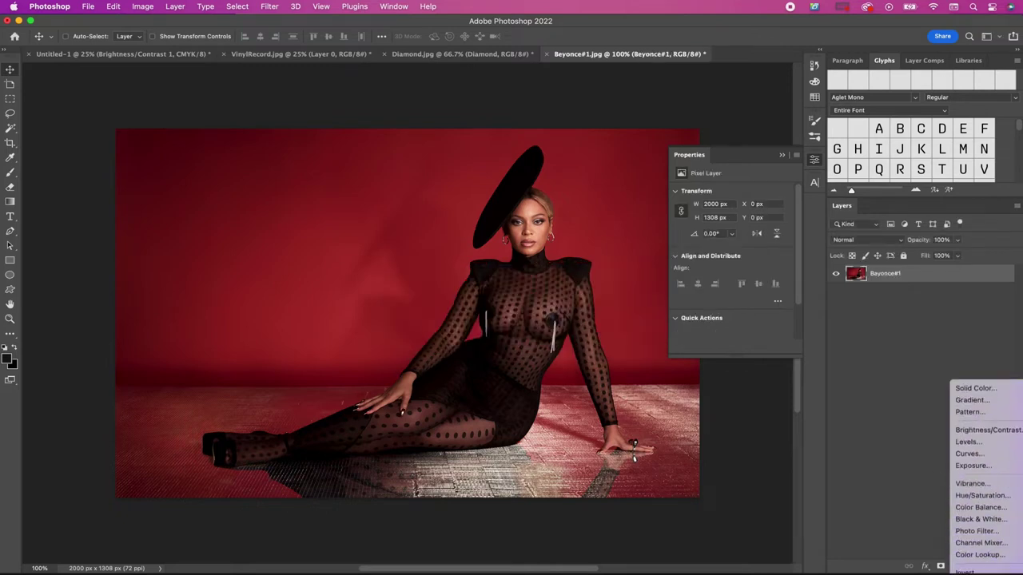
click(974, 520)
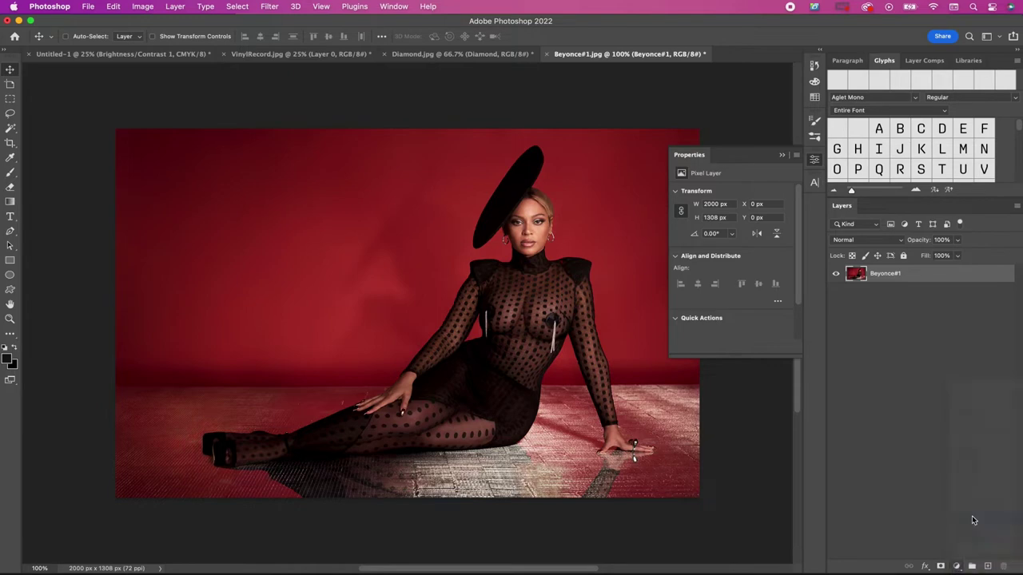
shift+click(927, 297)
right_click(927, 297)
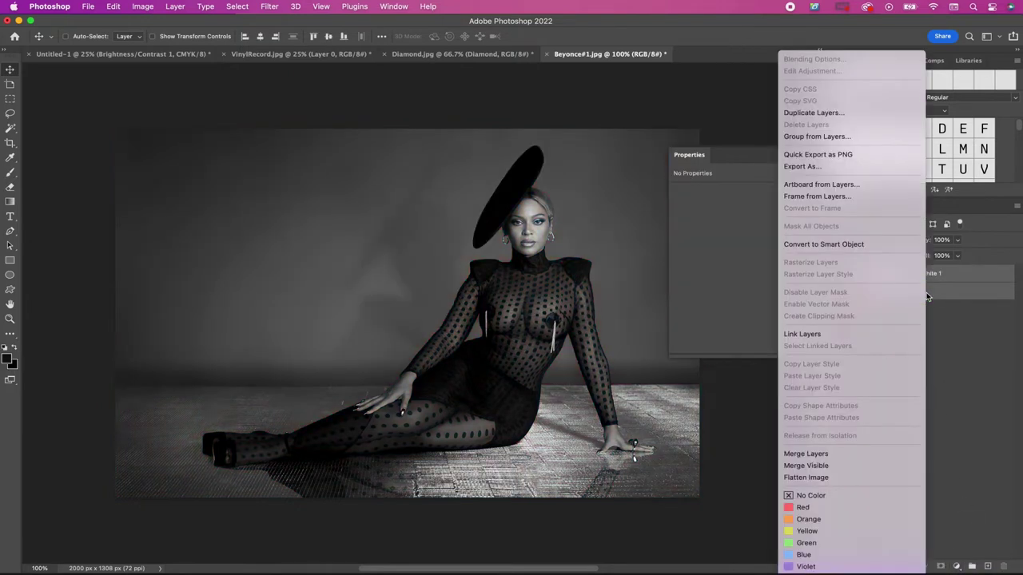
click(816, 454)
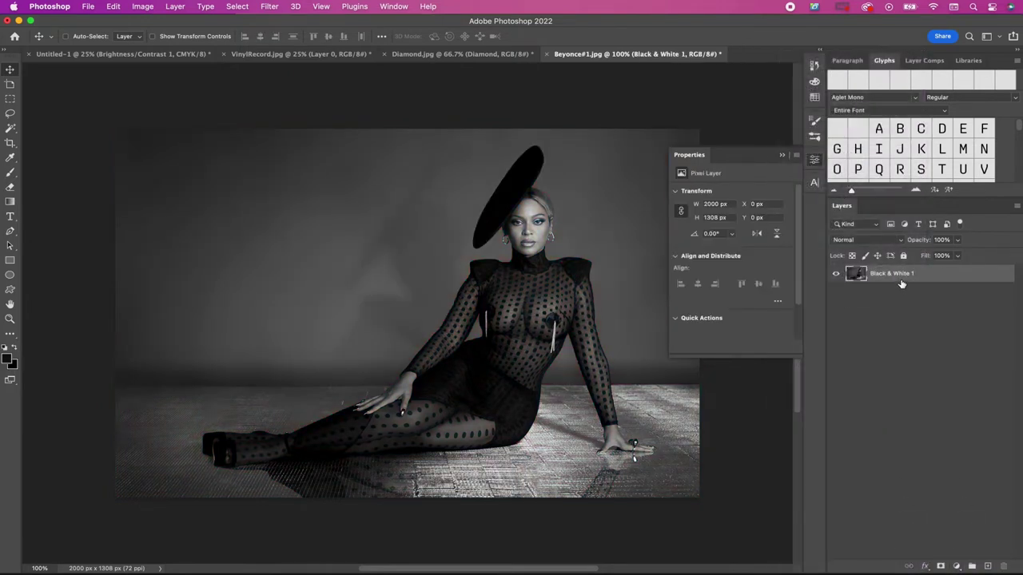
text(Beyonce#)
text(1)
key(Return)
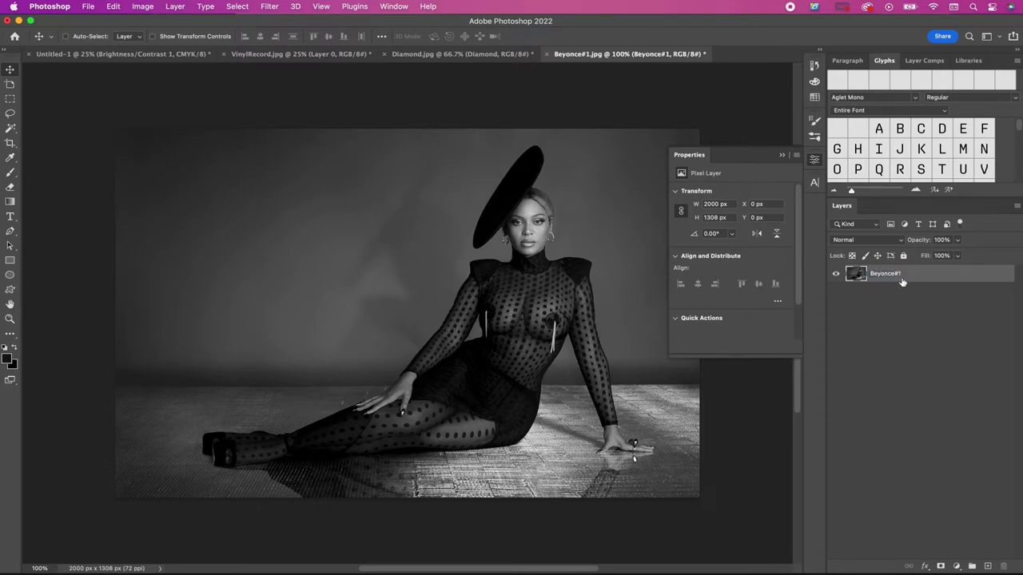
Step: Convert Beyonce#1 to a smart object, mask her with Select Subject, and drag her into the poster
right_click(909, 283)
click(833, 246)
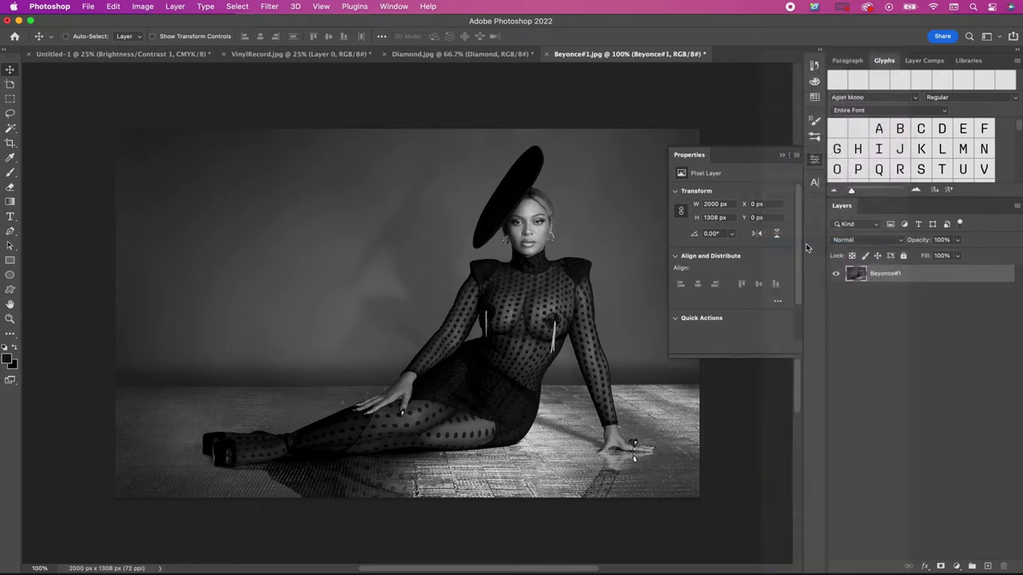
click(238, 6)
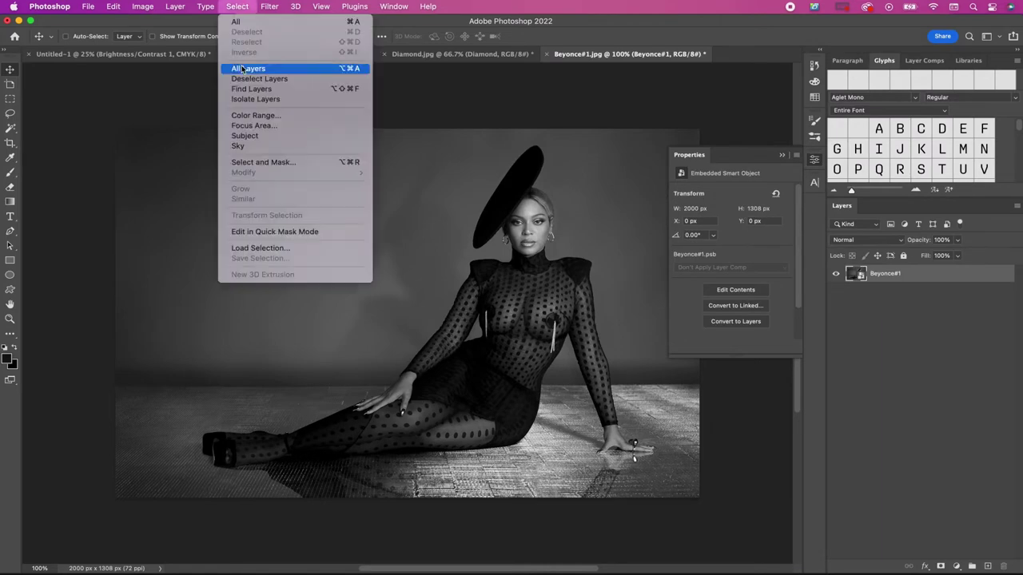
click(244, 136)
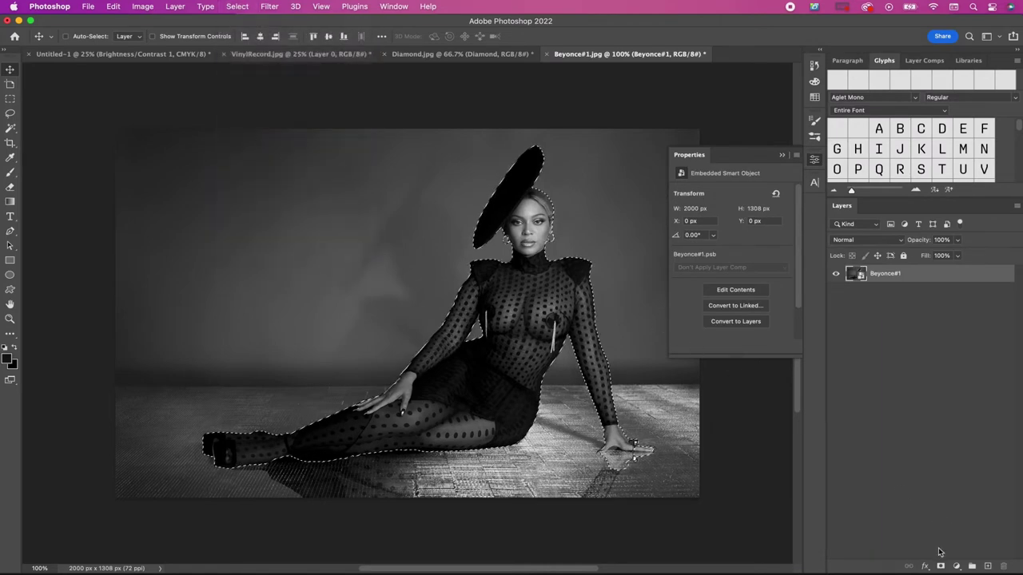
click(940, 566)
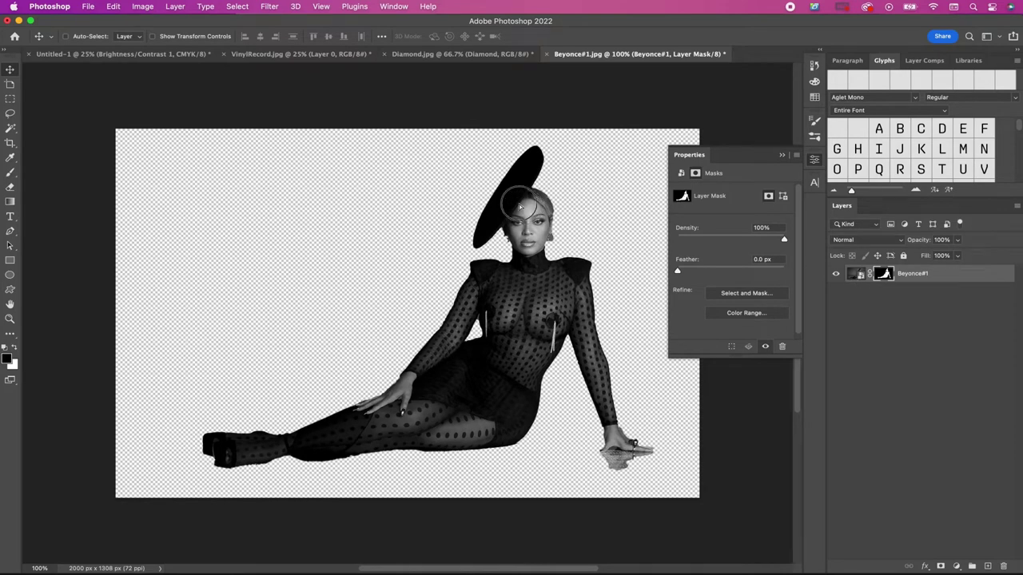
mouse_move(527, 212)
mouse_down()
mouse_move(148, 58)
mouse_move(352, 239)
mouse_move(363, 329)
mouse_up()
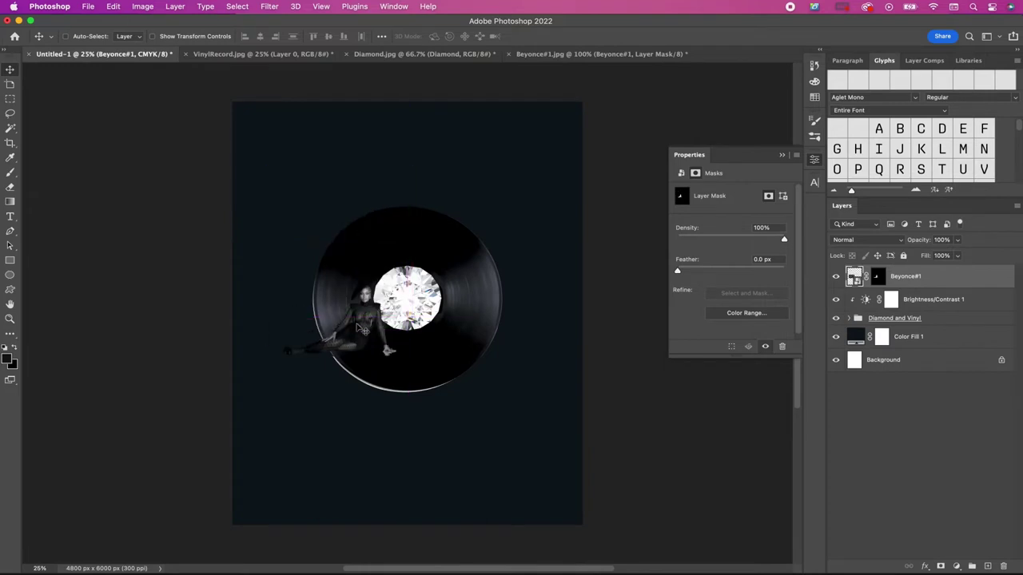
Step: Enlarge Beyonce about four times, shift her left and down, and set Lighten blend mode
key(ctrl+t)
drag(407, 271, 661, 110)
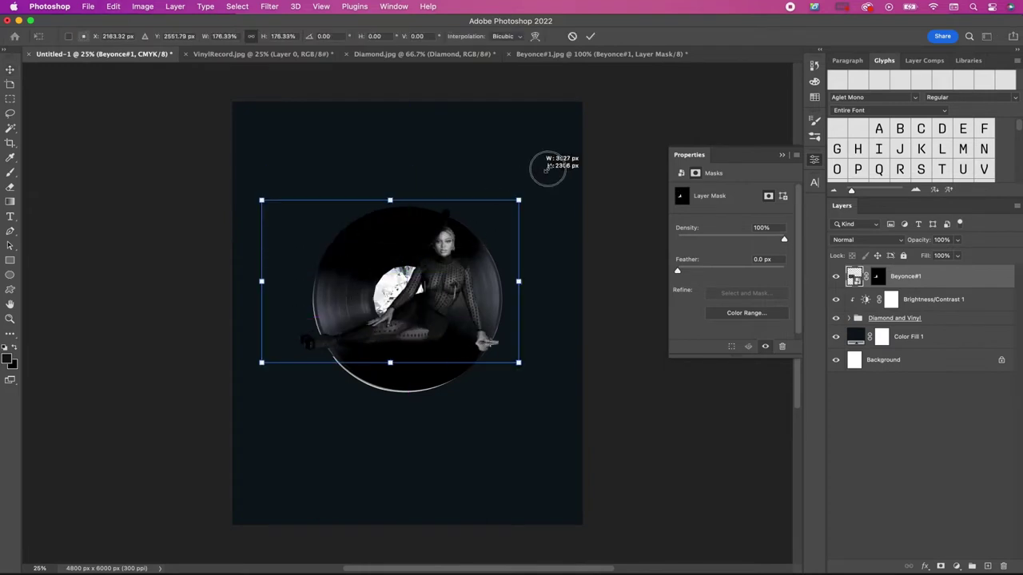
drag(260, 364, 68, 485)
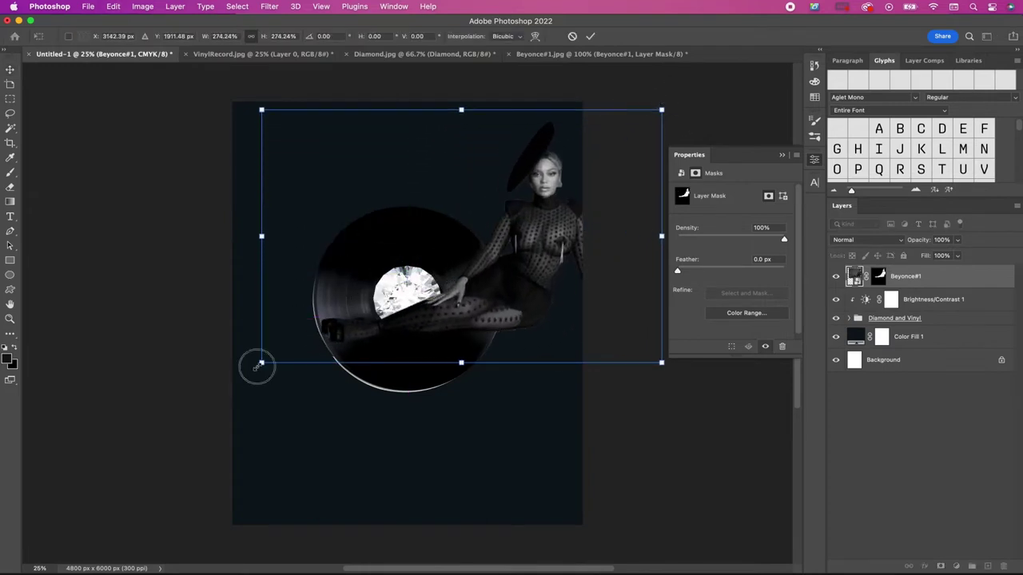
drag(472, 219, 337, 271)
key(Return)
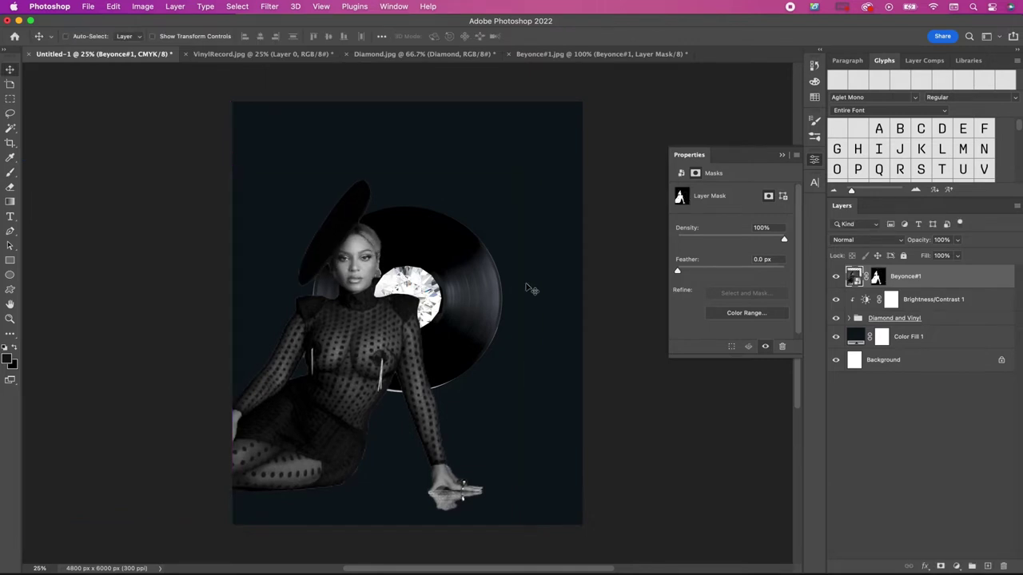
click(873, 241)
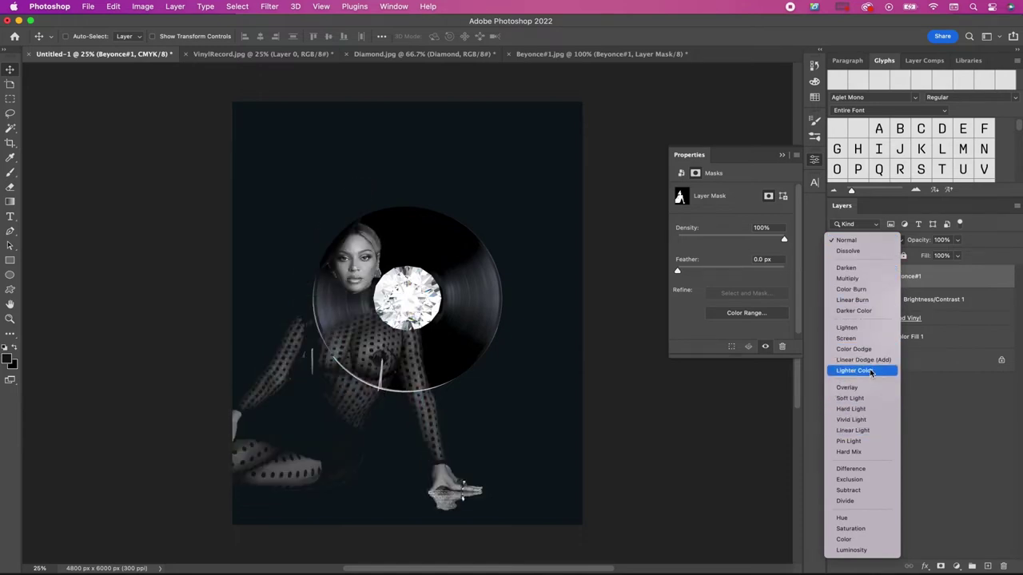
click(859, 328)
Step: Fine-tune Beyonce's size and position so her face settles on the record
key(ctrl+t)
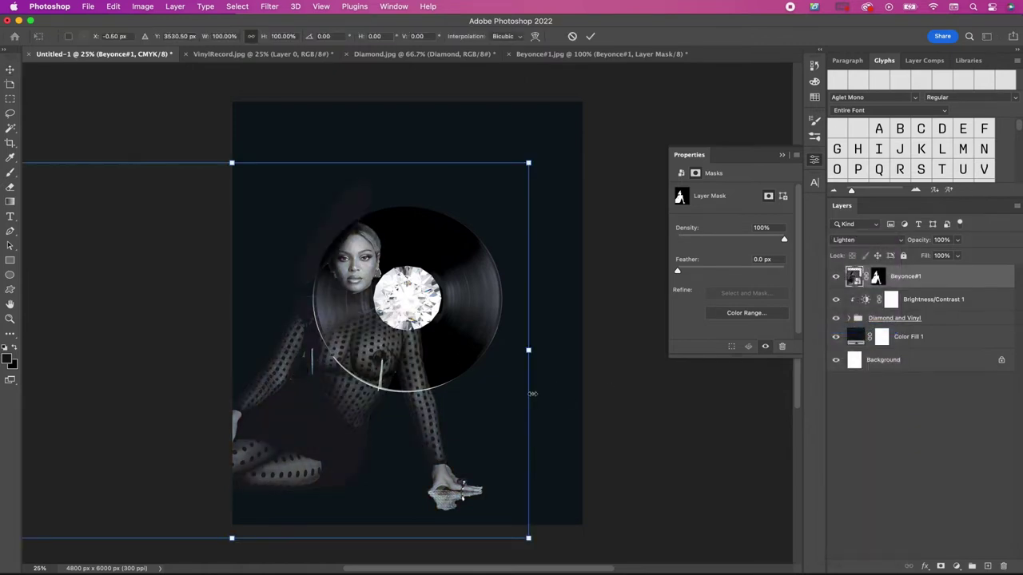
drag(528, 540, 614, 554)
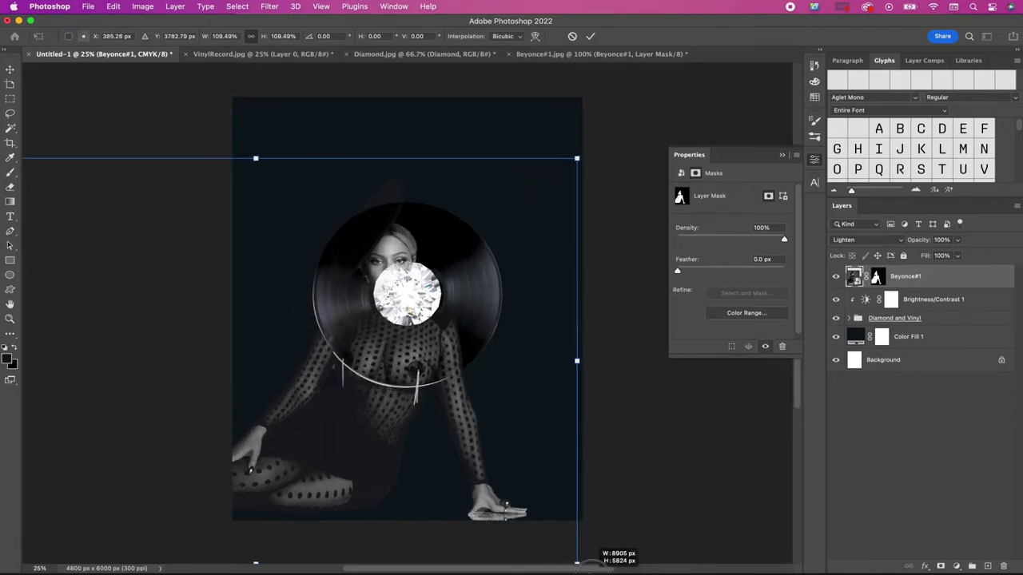
drag(547, 347, 448, 342)
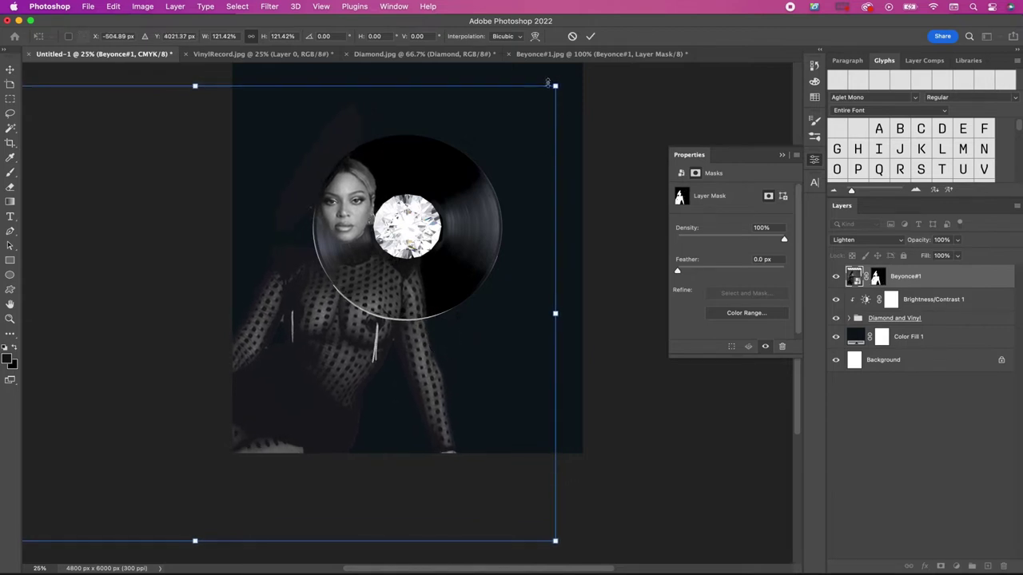
drag(554, 85, 527, 108)
drag(484, 165, 504, 154)
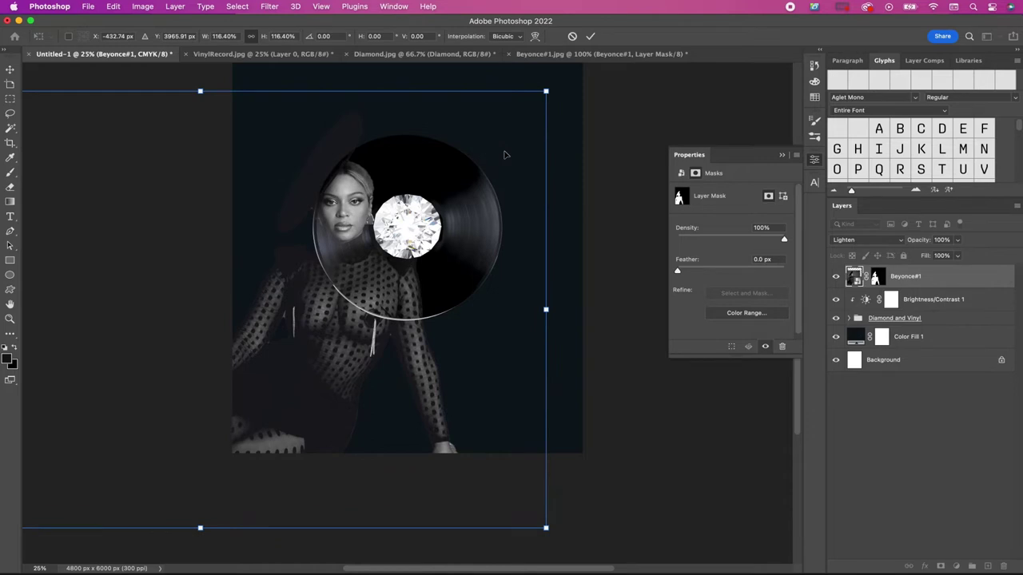
key(Return)
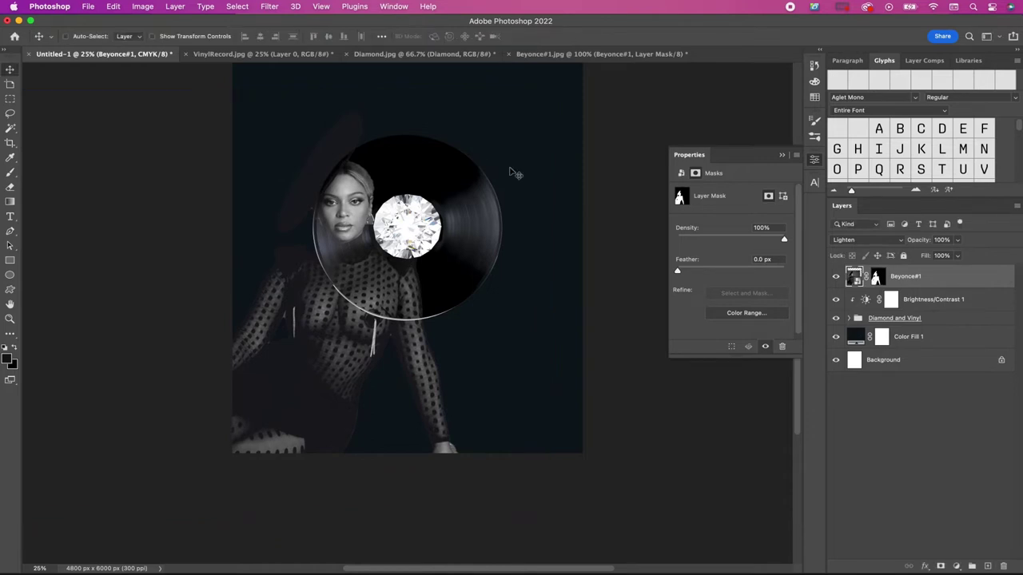
scroll(537, 211, up, 3)
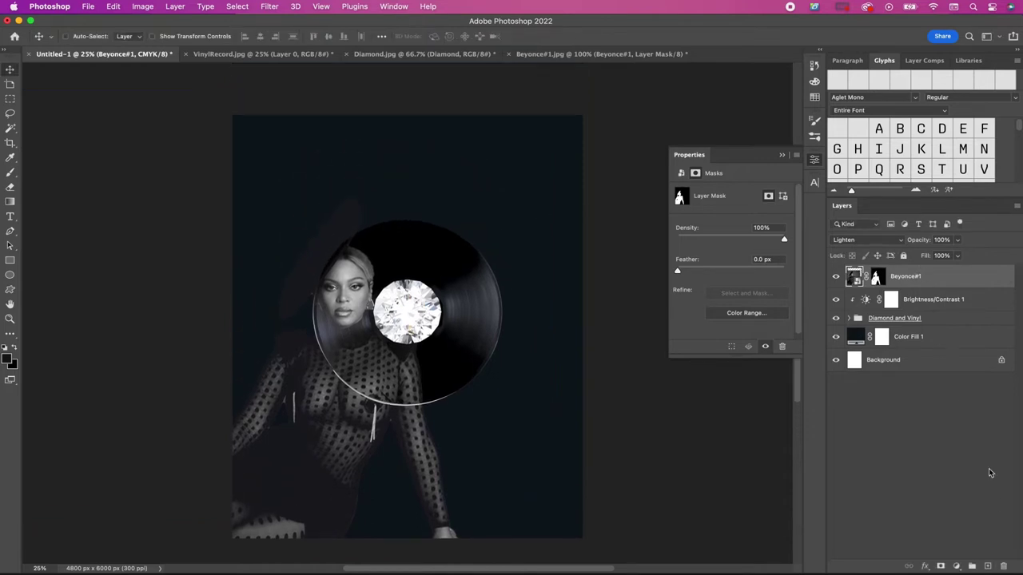
Step: Put Beyonce#1 into a new layer group named Beyonce Collage
click(972, 566)
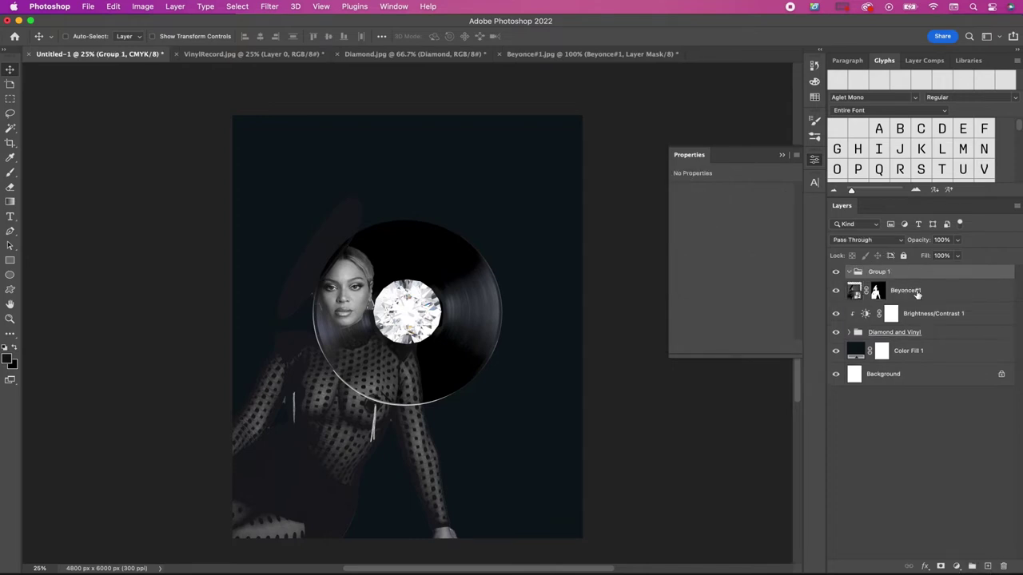
drag(917, 294, 879, 273)
double_click(879, 271)
text(Beyonce Collage)
key(Return)
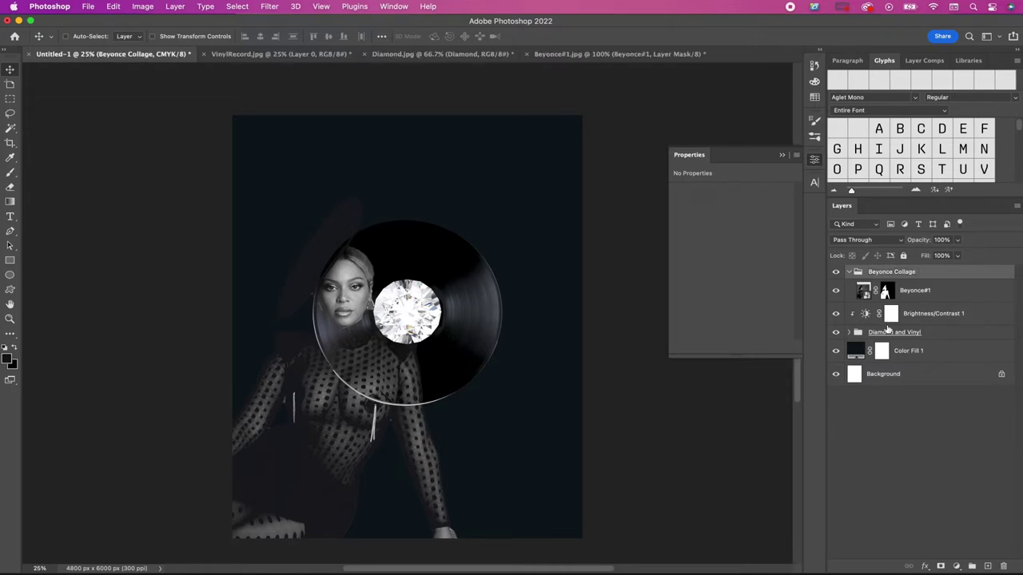
Step: Mask the Beyonce Collage group to the vinyl disc's outline and reselect Beyonce#1
click(848, 336)
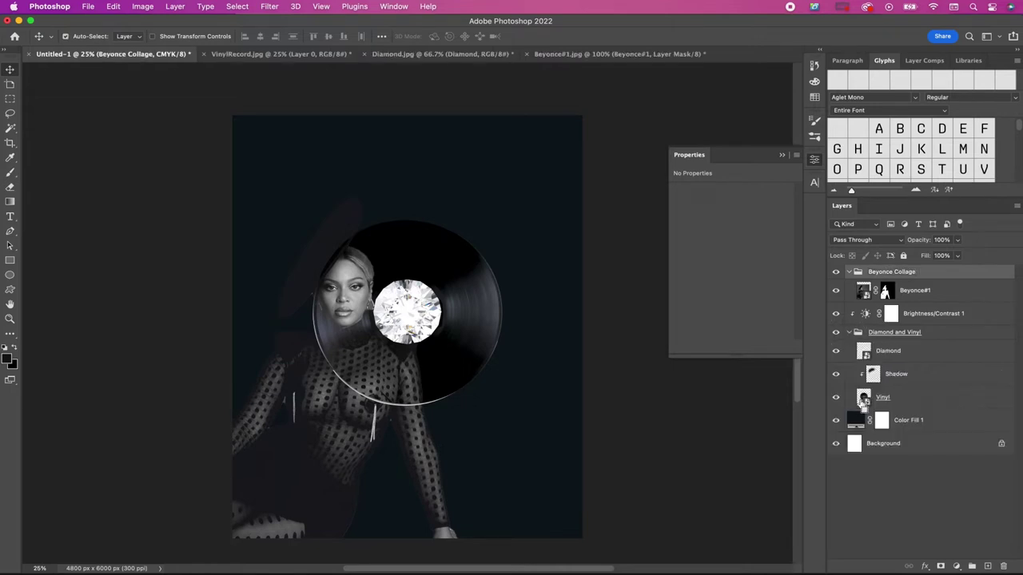
super+click(864, 397)
click(940, 565)
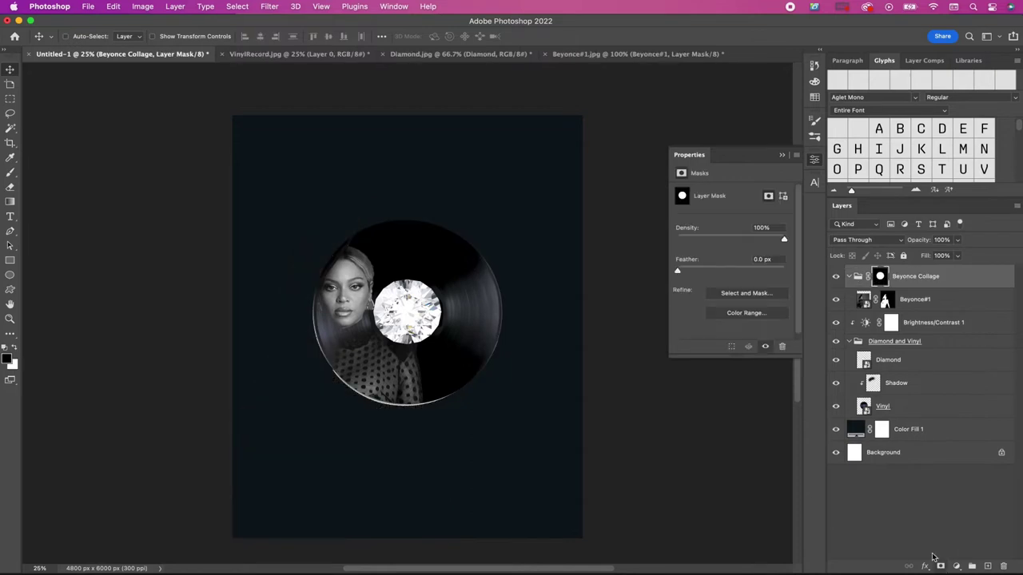
click(849, 276)
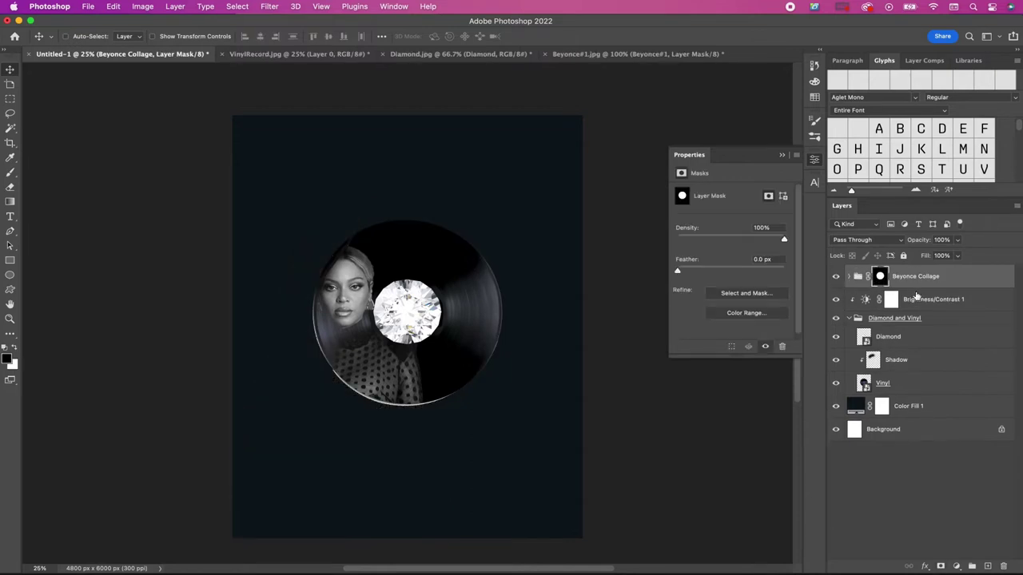
click(850, 277)
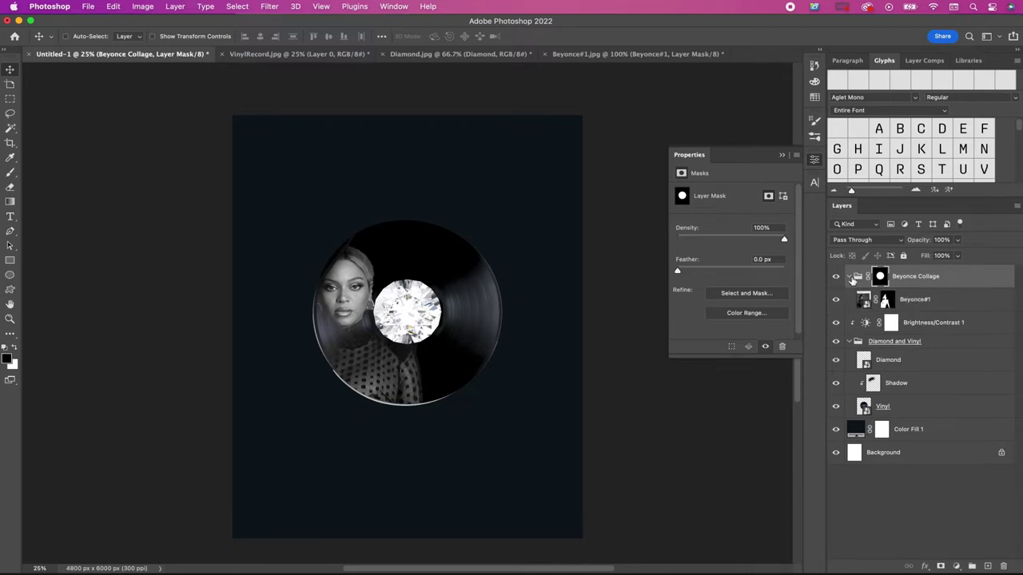
click(915, 300)
key(super+o)
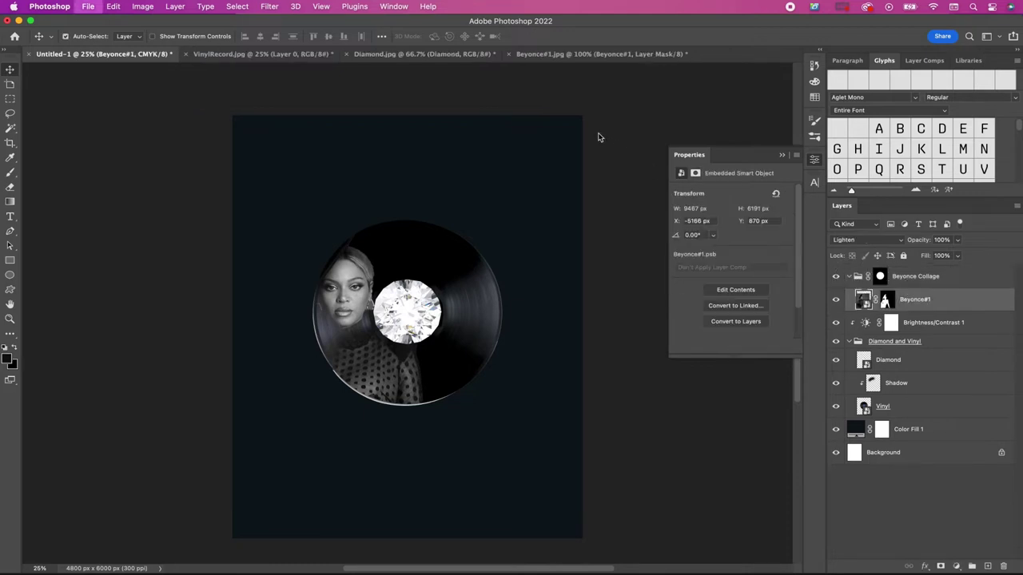
Step: Open Beyonce2.jpg, rename its layer Beyonce#2, make it a smart object and drag it into the poster
double_click(414, 188)
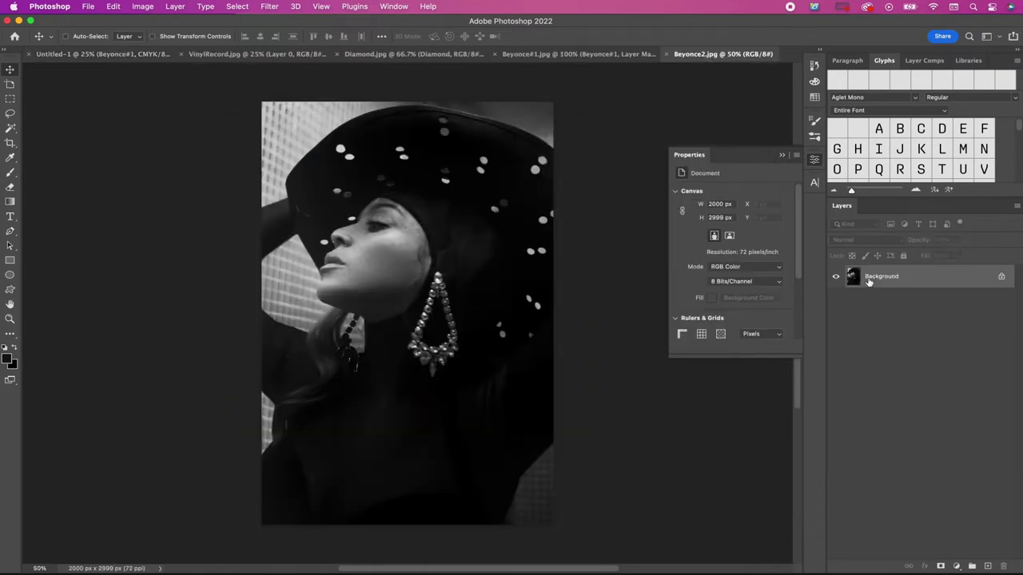
double_click(892, 277)
text(Beyonce#2)
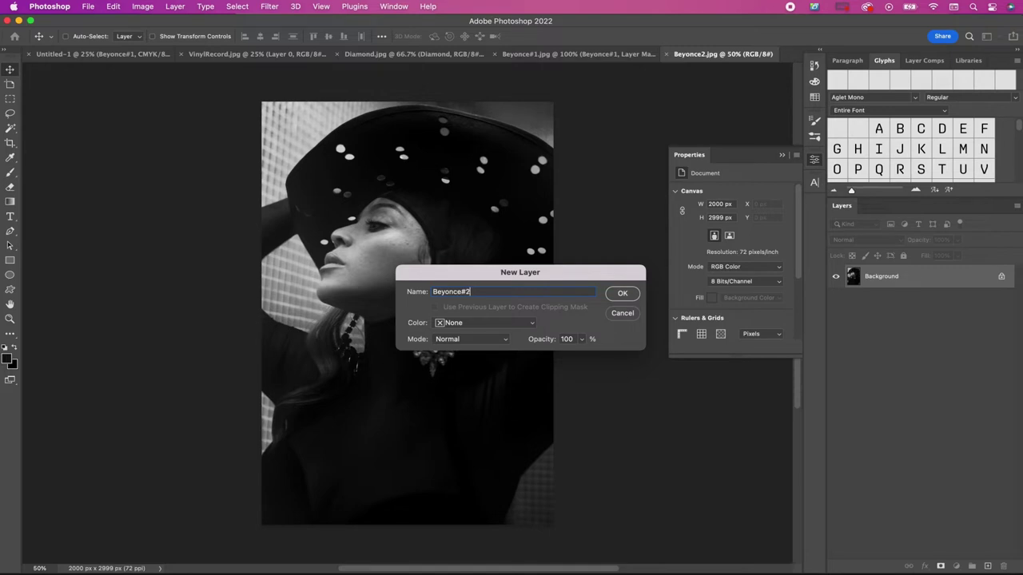
key(Return)
right_click(925, 282)
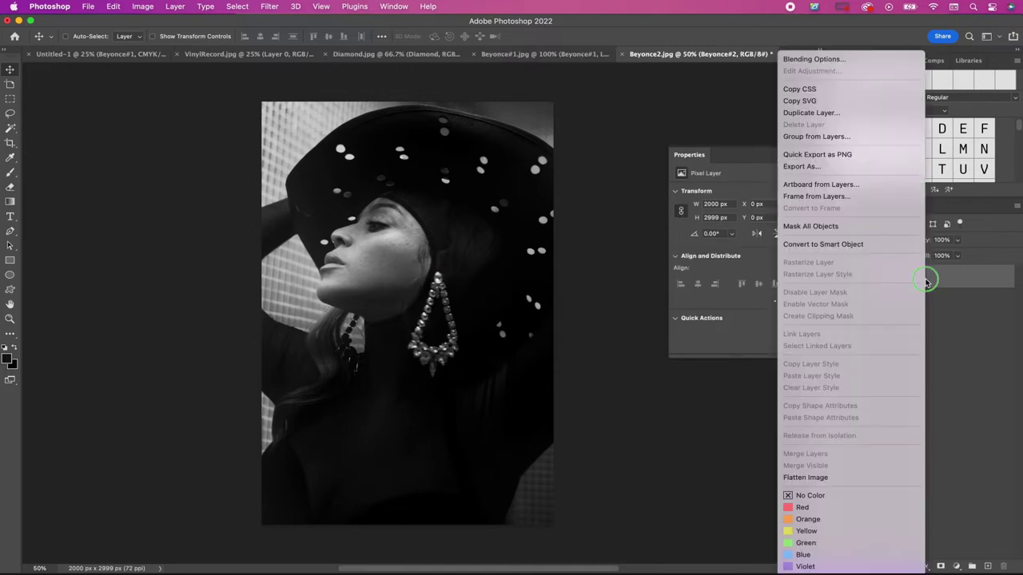
click(852, 244)
mouse_move(349, 177)
mouse_down()
mouse_move(114, 54)
mouse_move(525, 398)
mouse_up()
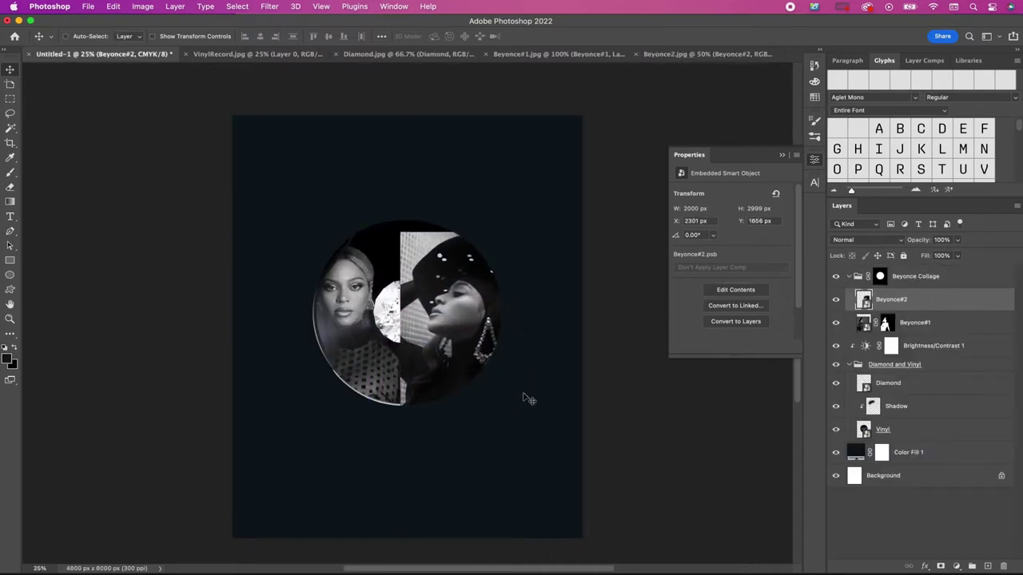
Step: Set Beyonce#2 to Lighter Color blend mode and shift it right on the record
click(849, 241)
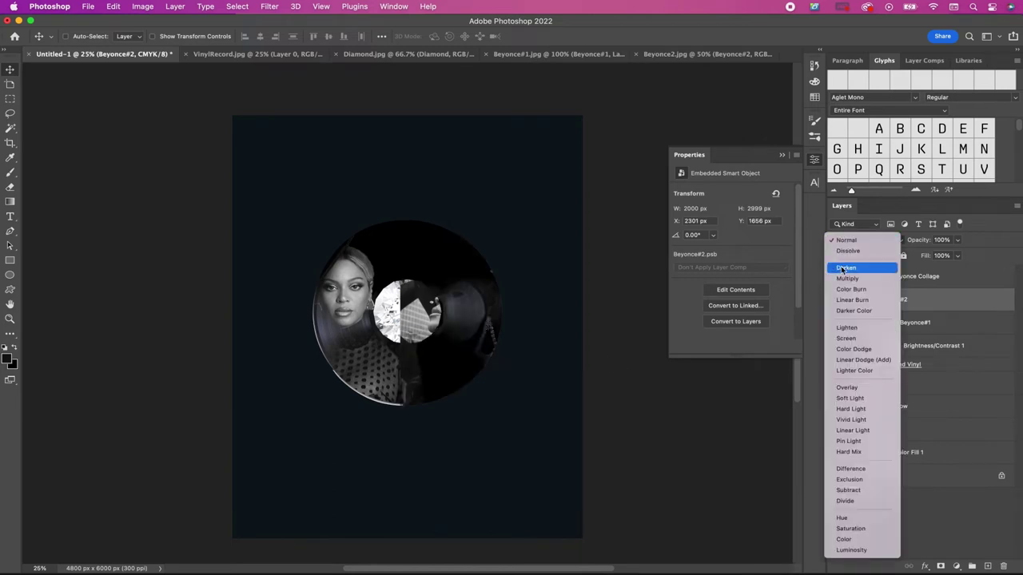
click(864, 372)
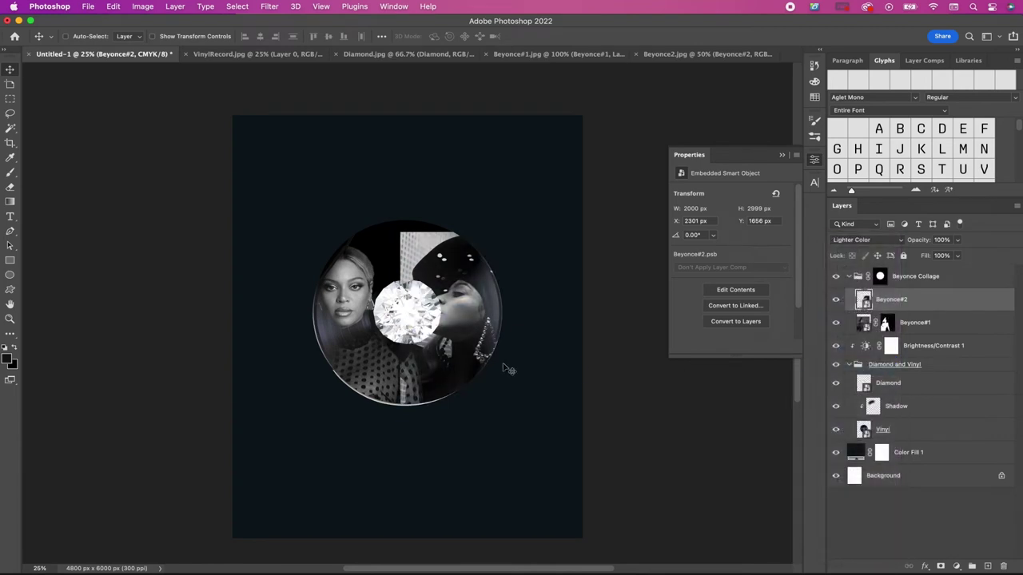
drag(463, 339, 485, 339)
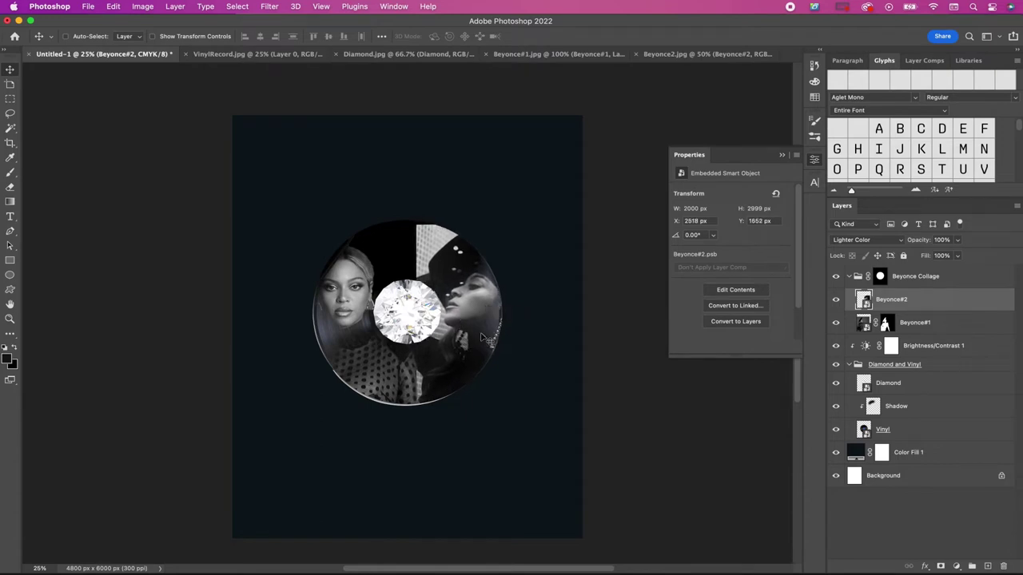
Step: Add a layer mask to Beyonce#2 and paint out the light patch at the disc's top
click(940, 566)
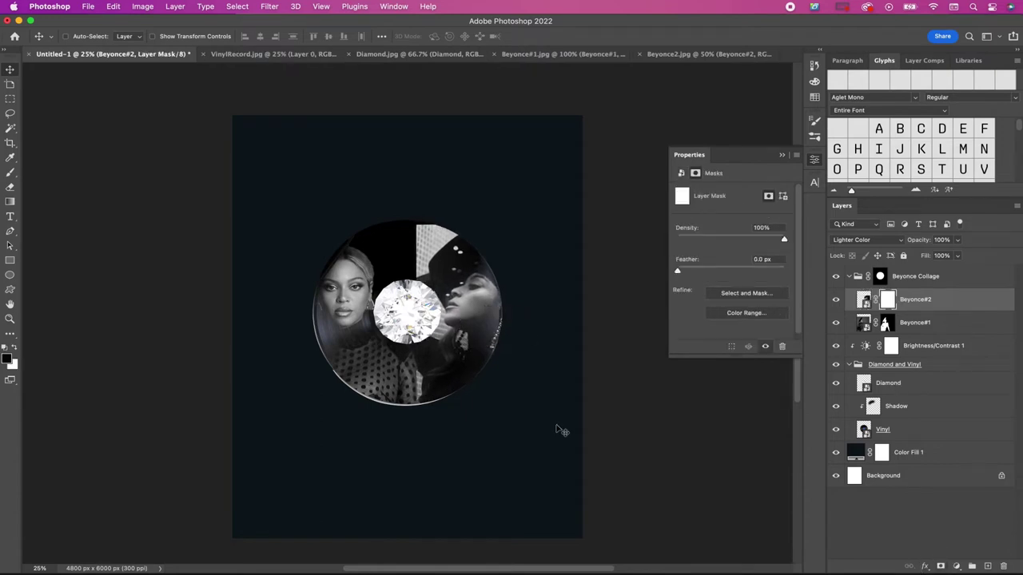
key(b)
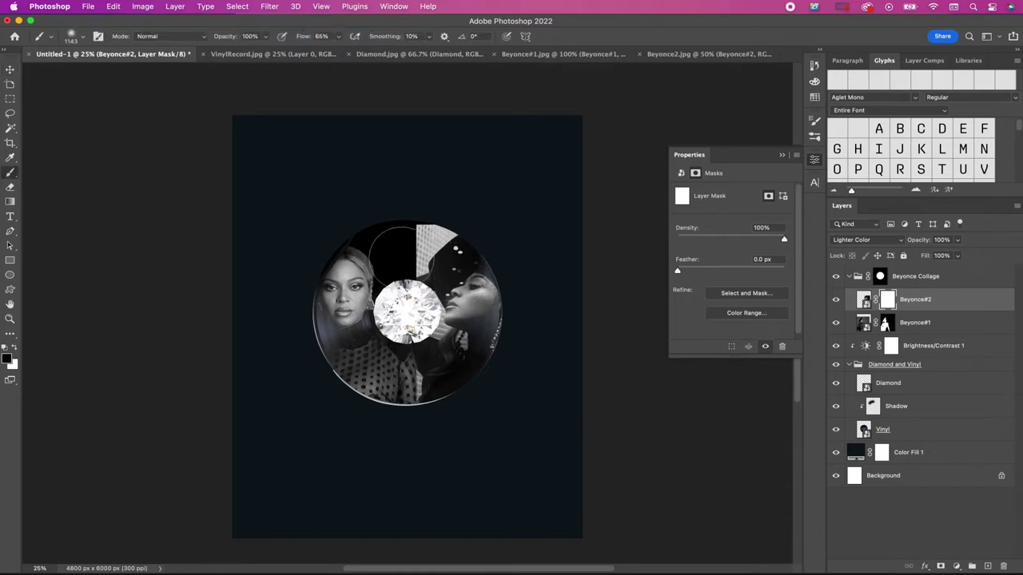
click(420, 238)
key(bracketleft)
key(bracketleft)
key(bracketleft)
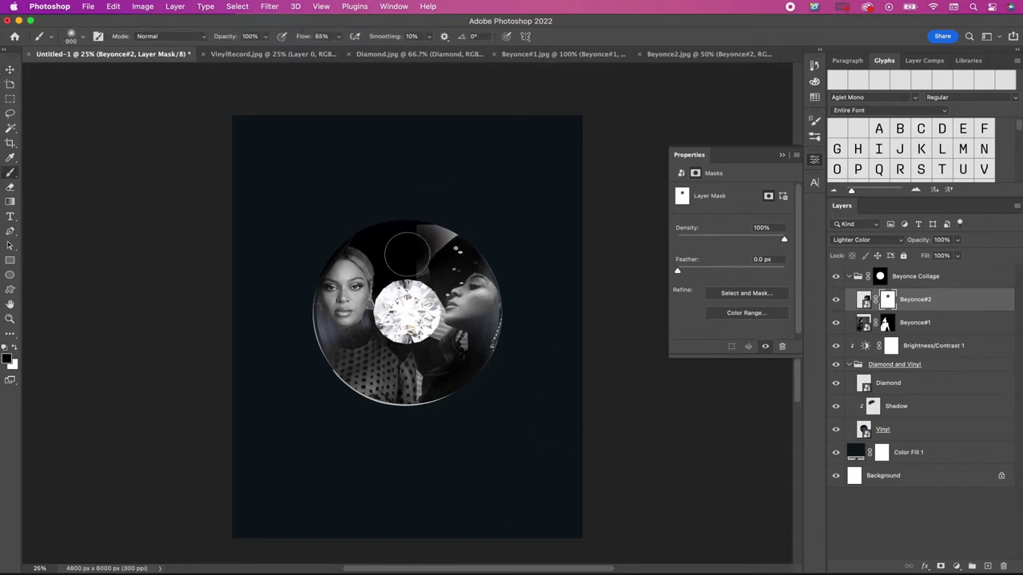
key(bracketleft)
right_click(414, 244)
key(Escape)
drag(424, 271, 414, 220)
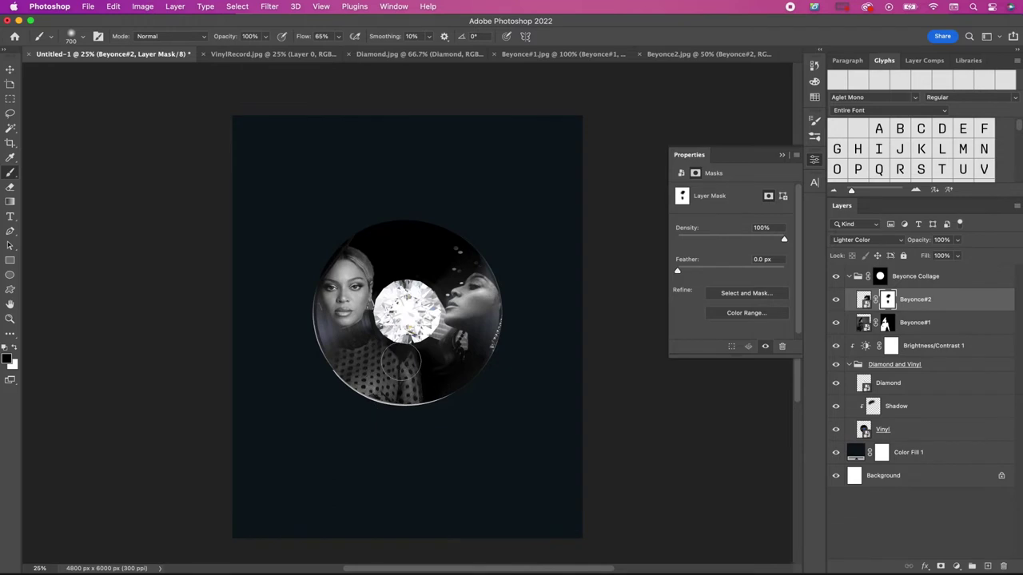
key(v)
key(super+o)
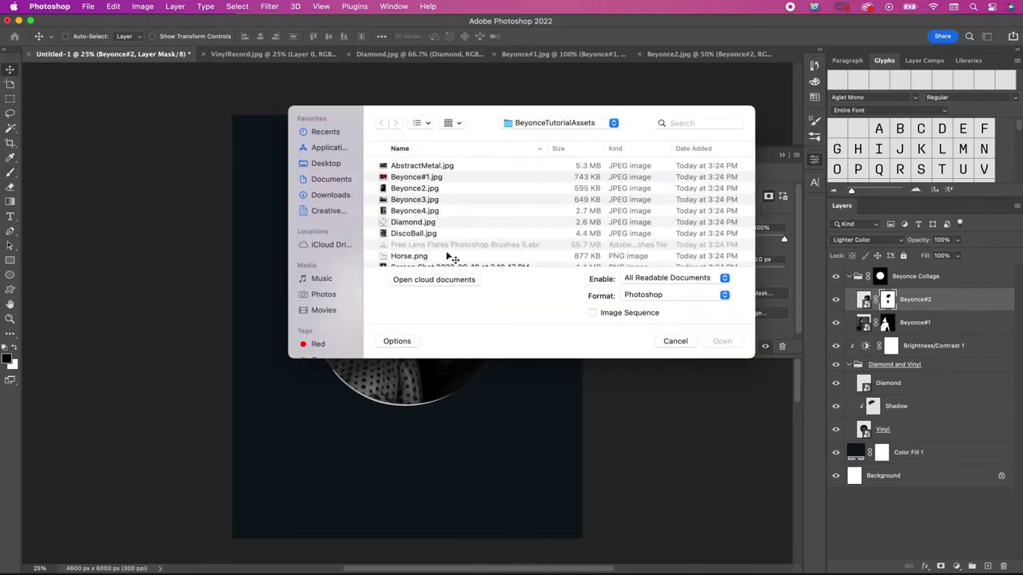
Step: Open Beyonce3.jpg, rename its layer Beyonce#3 and convert it to a smart object
click(426, 203)
double_click(425, 203)
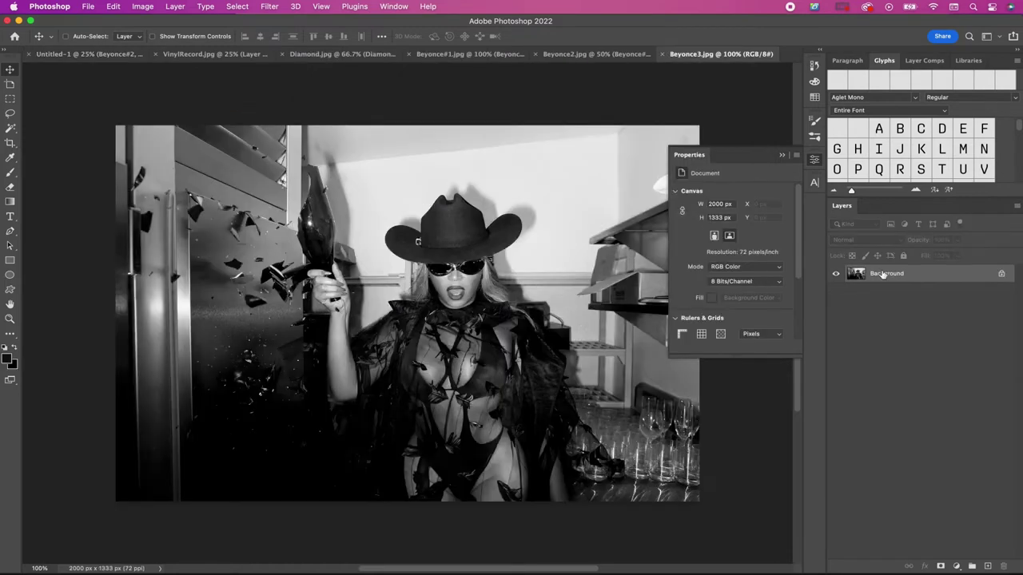
double_click(882, 274)
text(Beyonce#3)
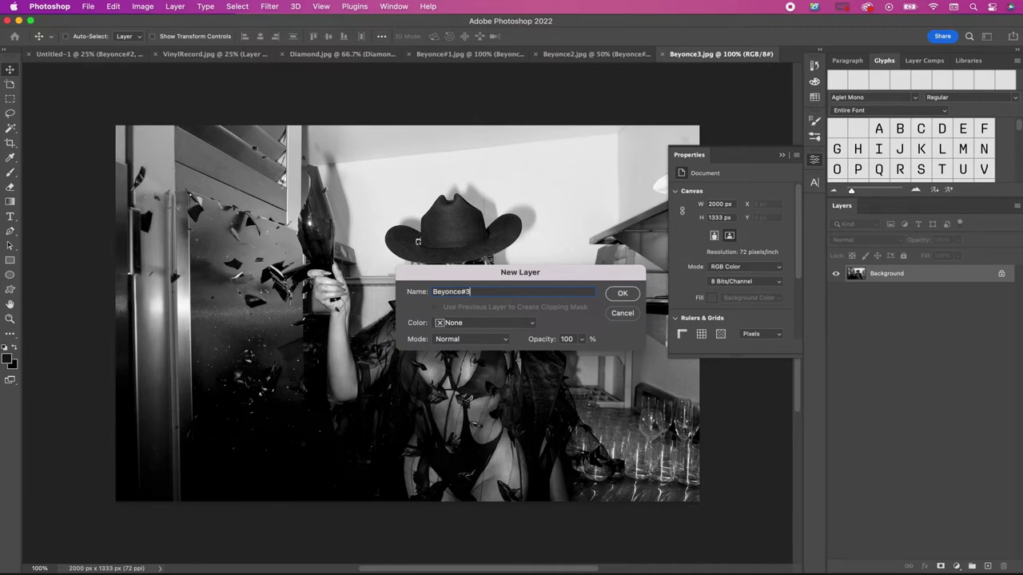
key(Return)
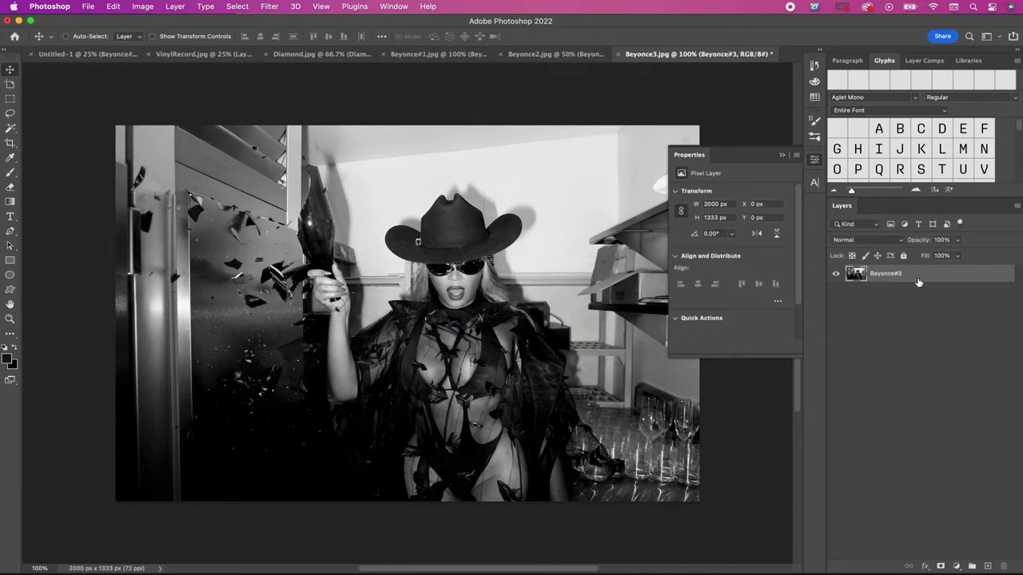
right_click(917, 283)
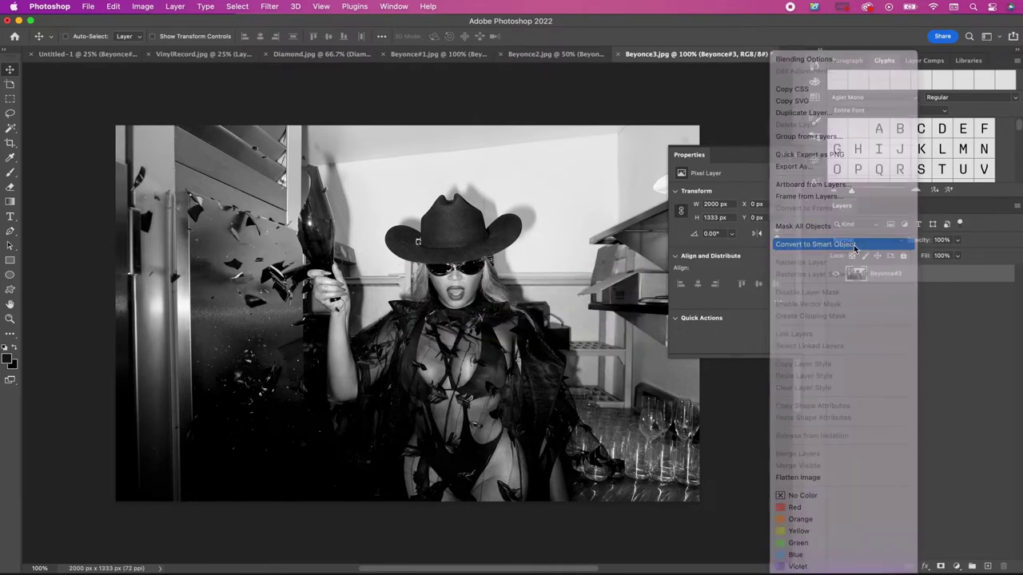
click(854, 248)
Step: Bring Beyonce#3 into the poster and place it across the disc's top at X 1400, Y 1452
mouse_move(290, 184)
mouse_down()
mouse_move(89, 68)
mouse_move(319, 263)
mouse_up()
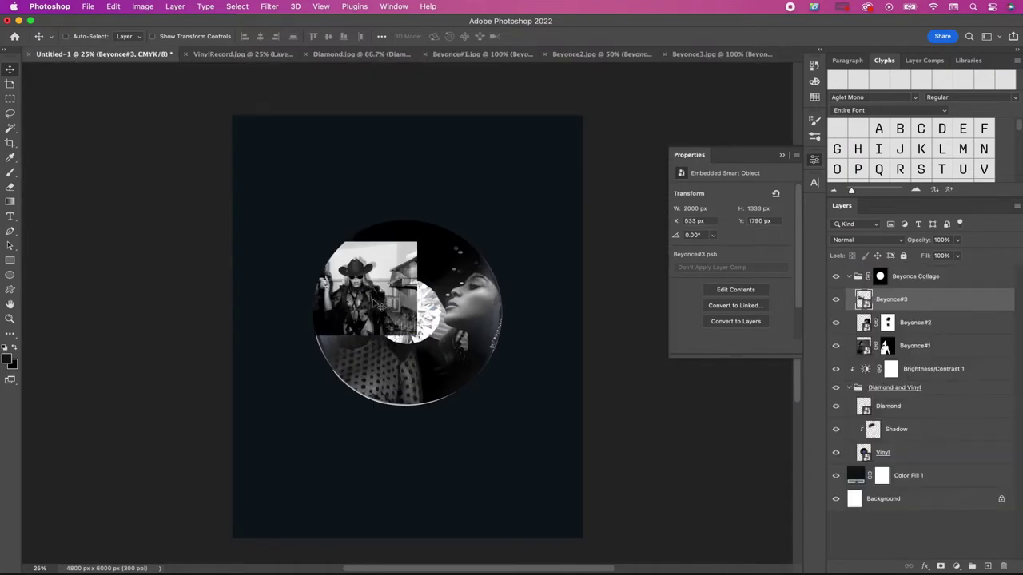
drag(379, 305, 429, 275)
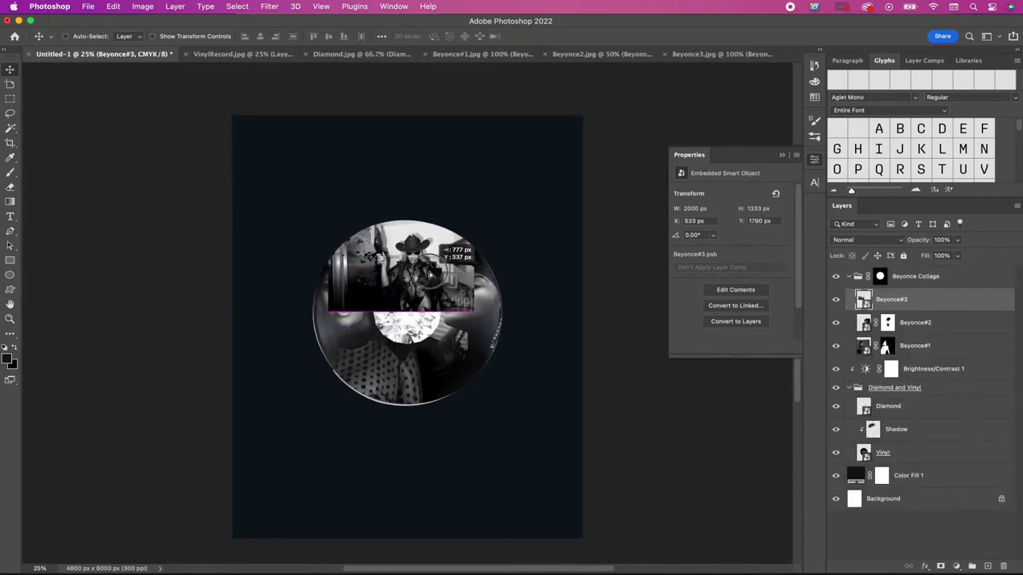
drag(429, 274, 438, 274)
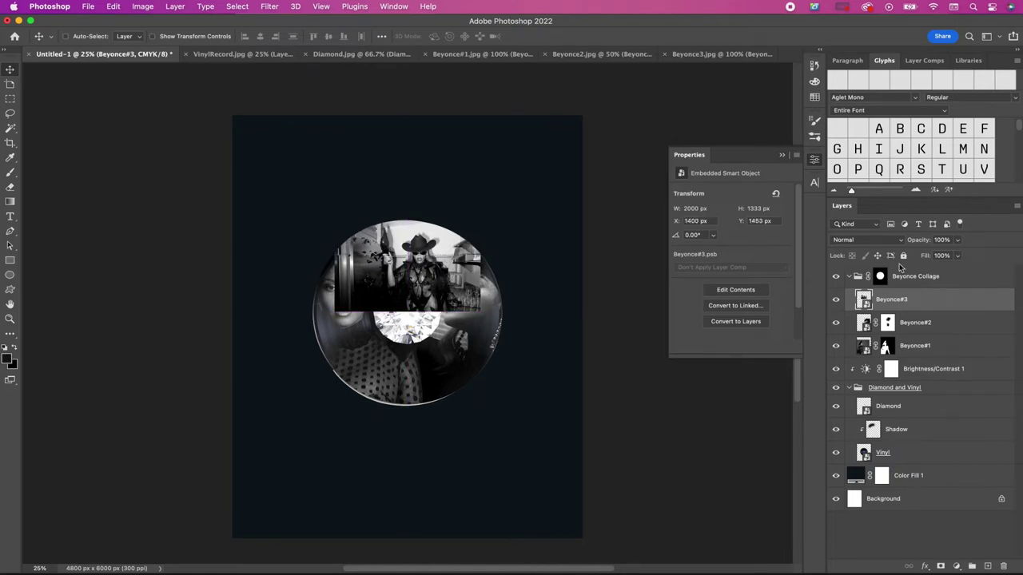
Step: Blend Beyonce#3 in Lighter Color, nudge it to X 1518, Y 1387, and close Properties
click(864, 242)
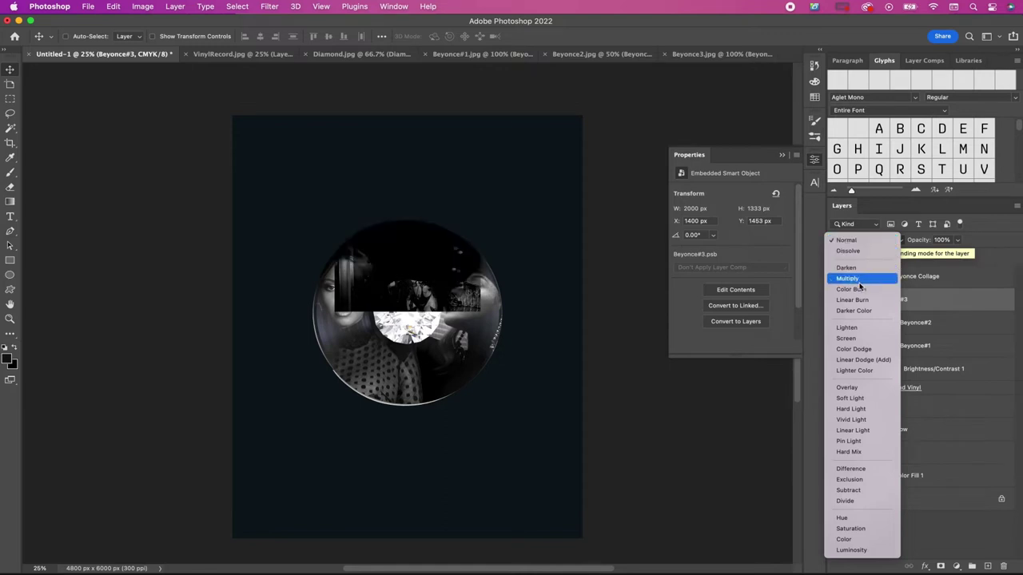
click(863, 371)
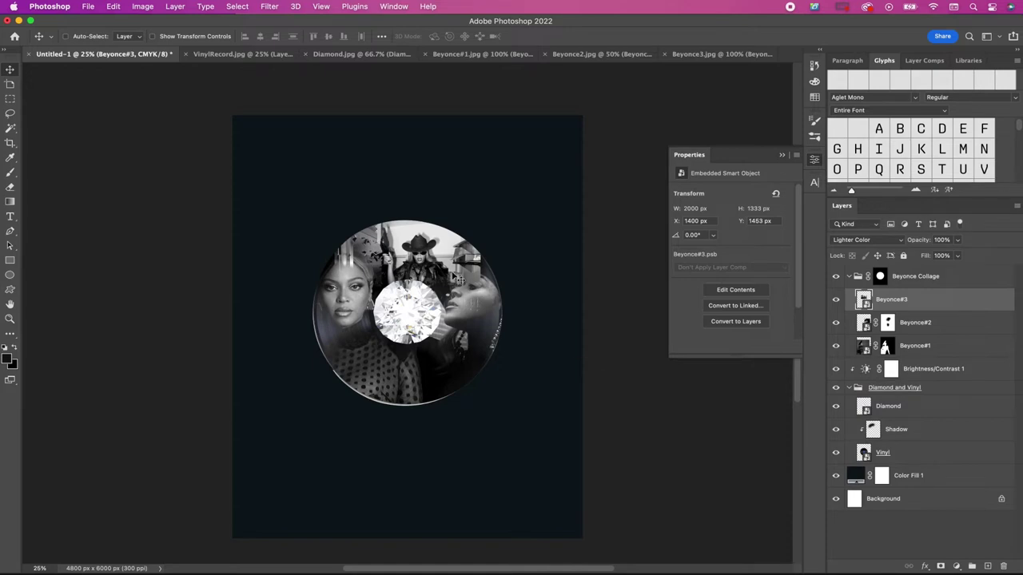
drag(458, 277, 468, 258)
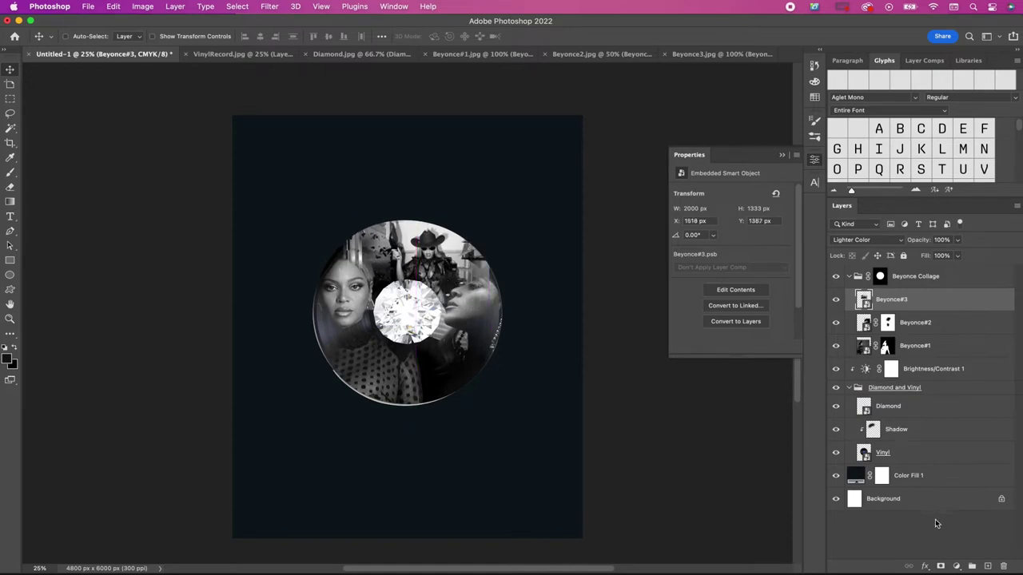
click(940, 566)
key(super+equal)
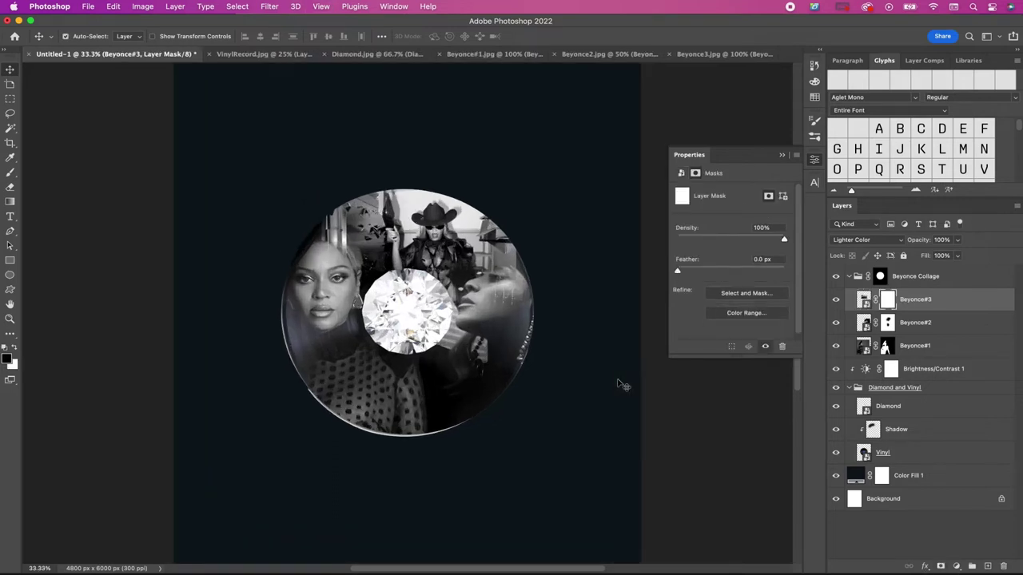
key(super+z)
key(b)
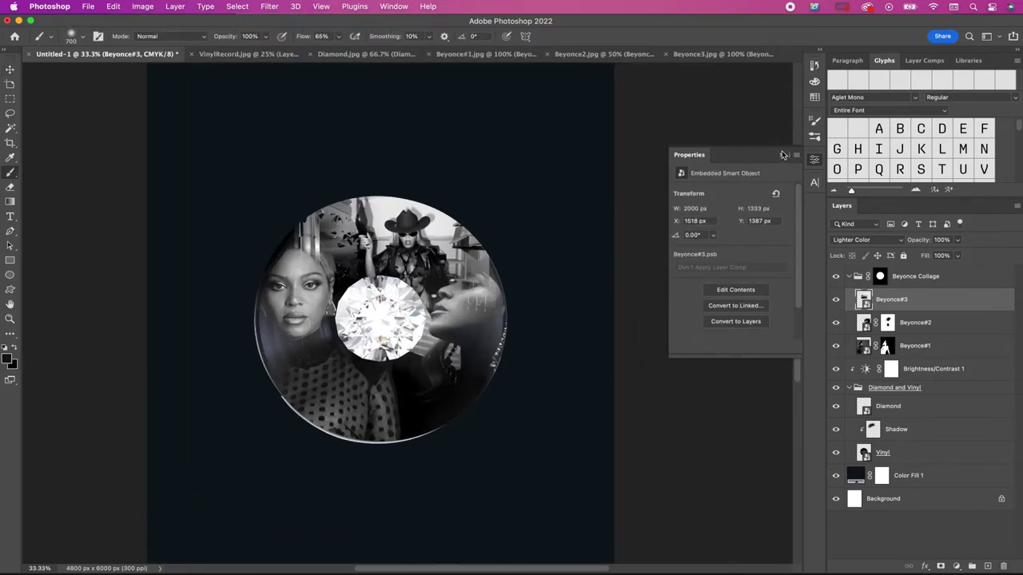
click(782, 155)
key(super+s)
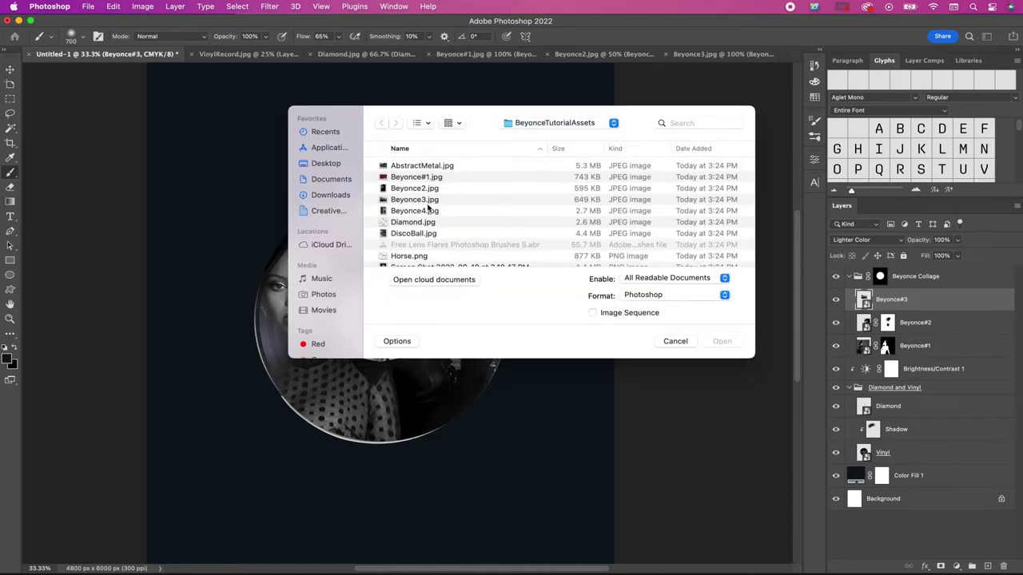
Step: Open Beyonce4.jpg, rename its layer Beyonce#4 and convert it to a smart object
double_click(414, 211)
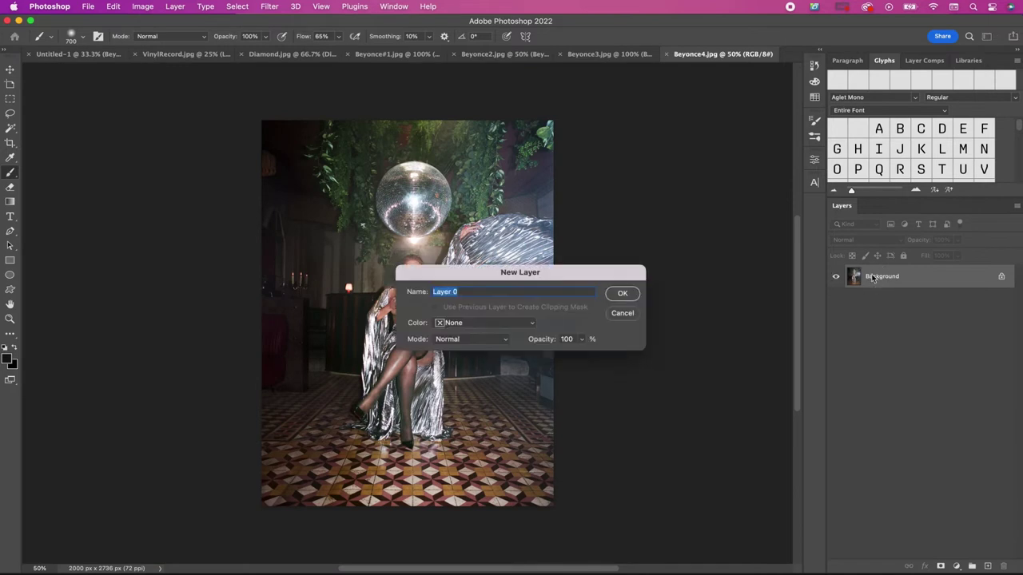
double_click(873, 279)
text(Beyonce#4)
key(Return)
right_click(957, 279)
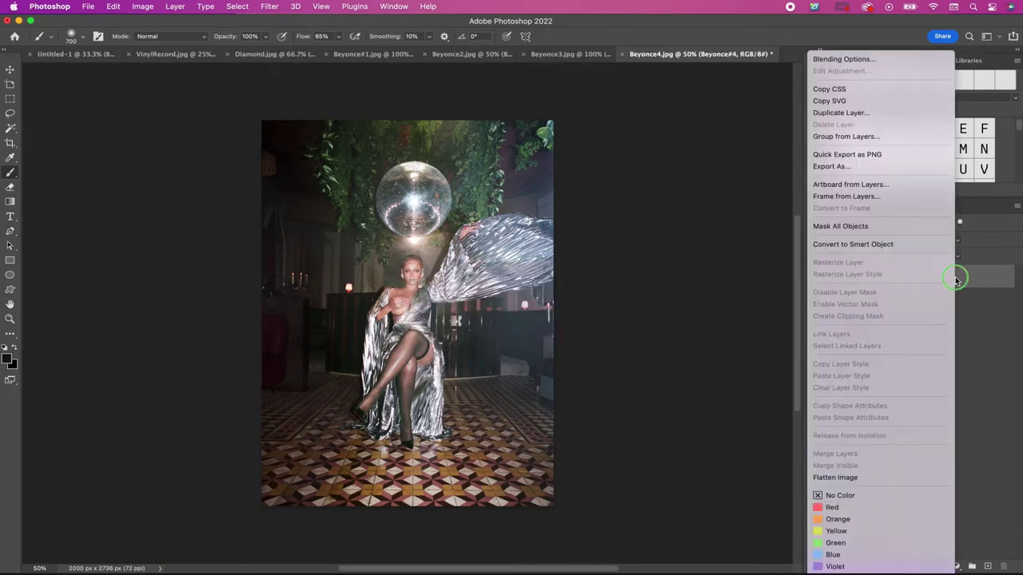
click(853, 244)
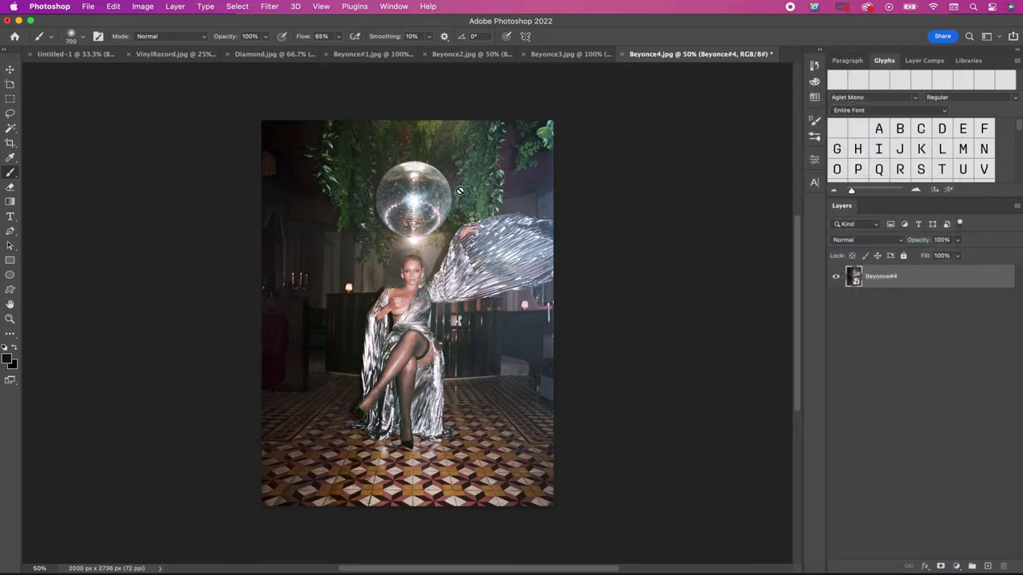
Step: Drag Beyonce#4 into the poster's Beyonce Collage group and centre it on the disc
key(v)
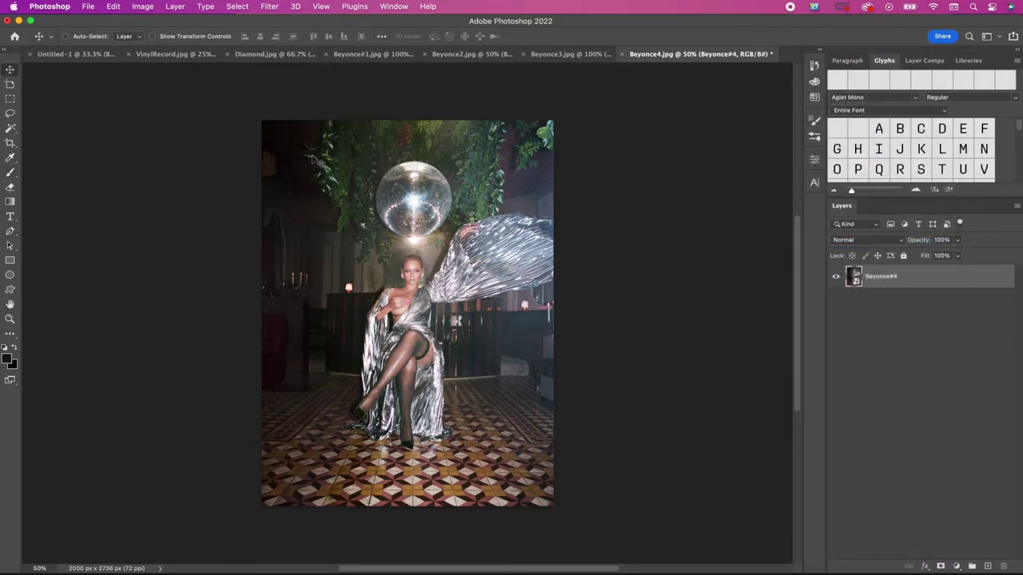
drag(320, 156, 102, 66)
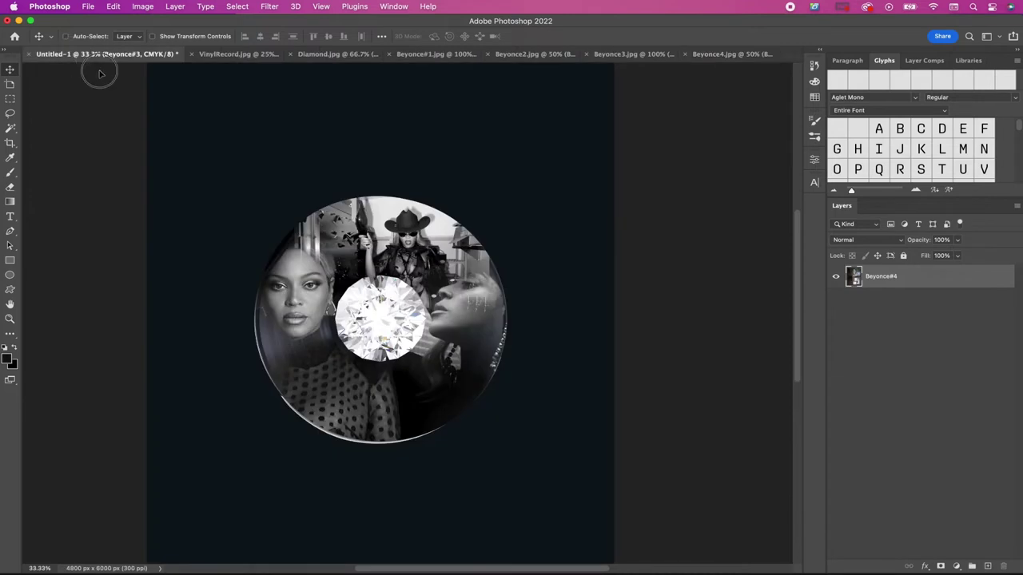
drag(74, 61, 208, 159)
mouse_move(293, 241)
mouse_down()
mouse_move(470, 355)
mouse_move(418, 401)
mouse_up()
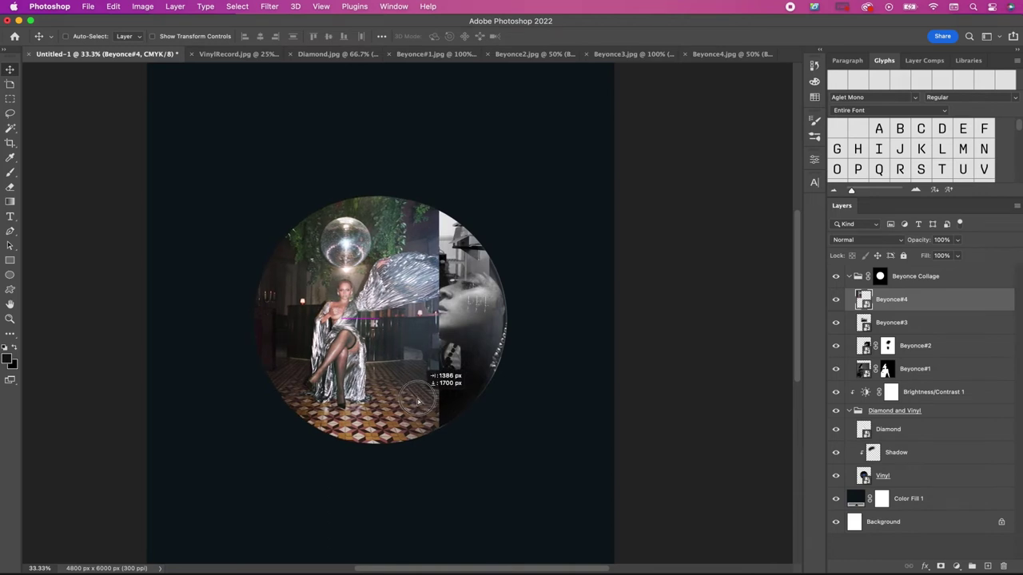
Step: Set Beyonce#4 to Lighten blend mode and shift it slightly right on the disc
drag(417, 401, 424, 408)
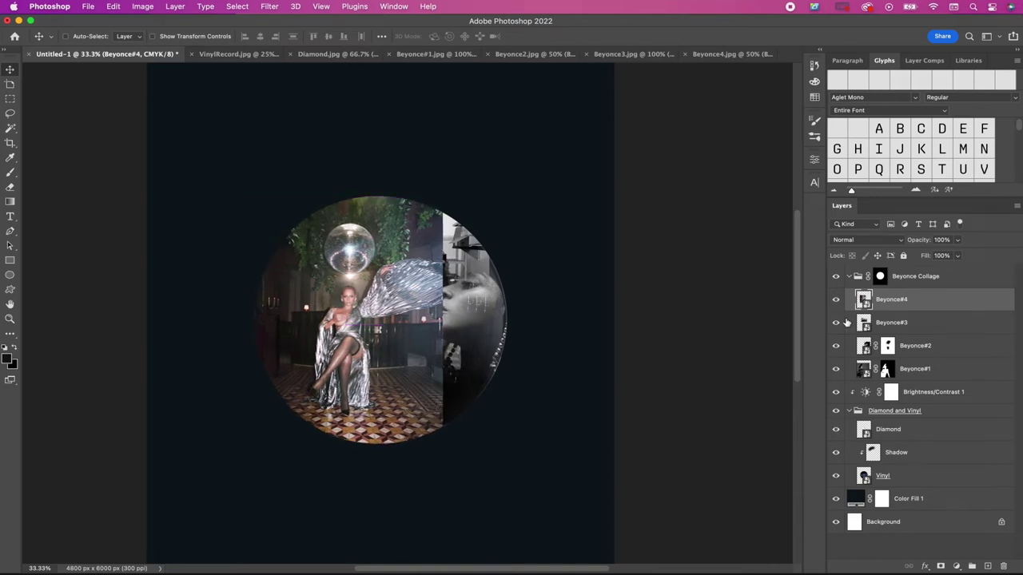
click(884, 245)
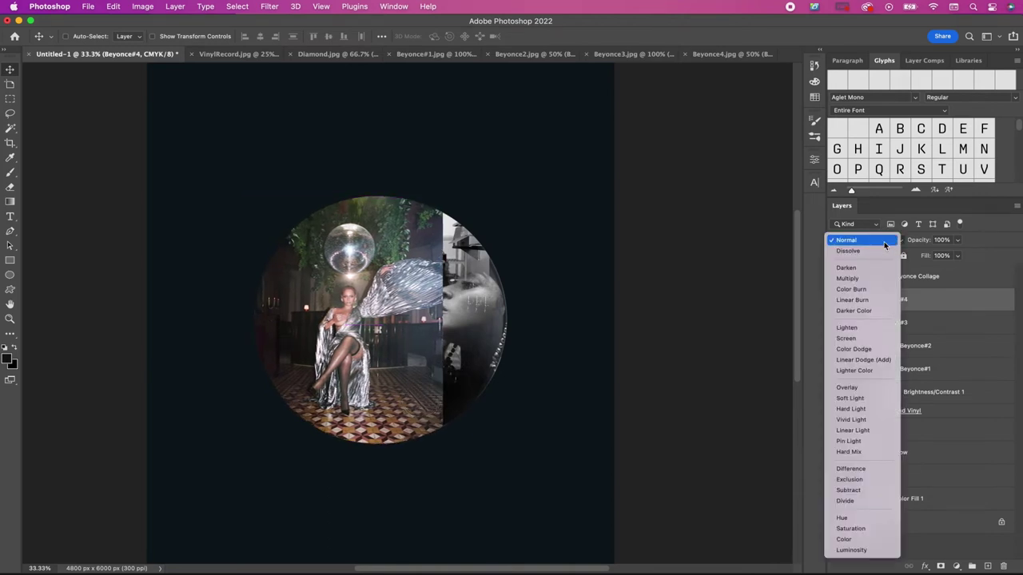
click(877, 334)
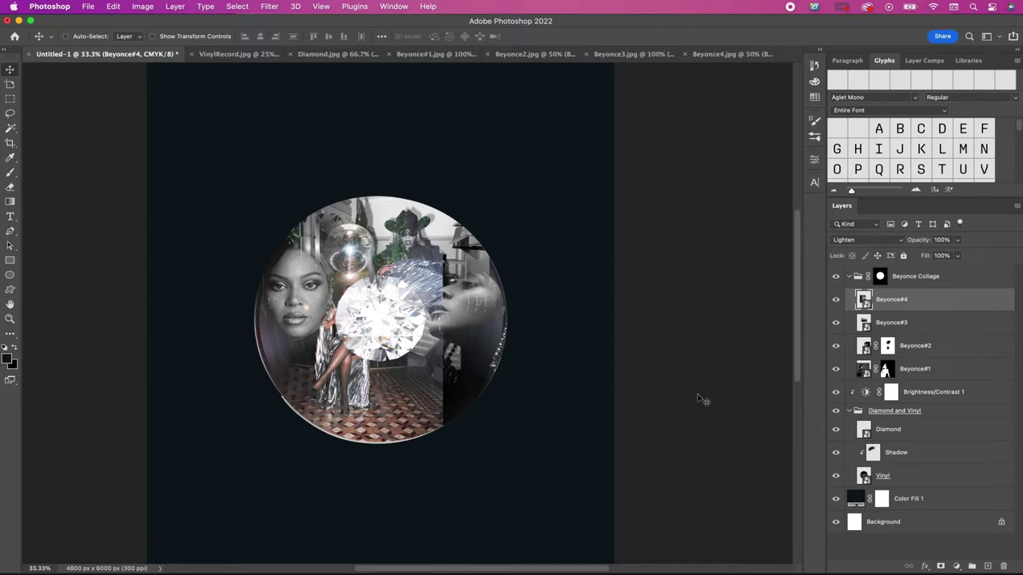
drag(358, 301, 393, 306)
Step: Scale Beyonce#4 to about 31% over the disc's centre and commit the transform
key(ctrl+t)
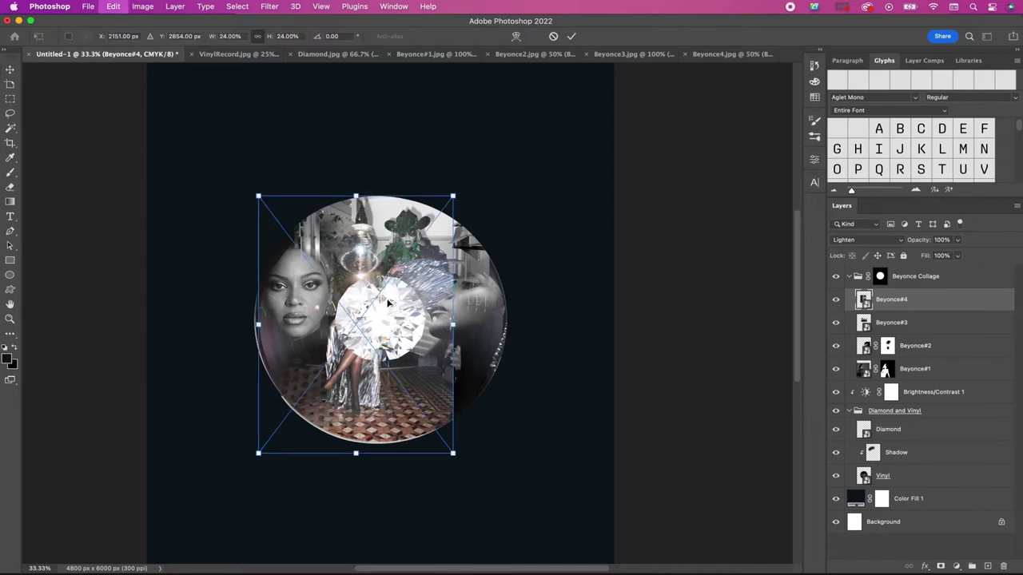
click(289, 38)
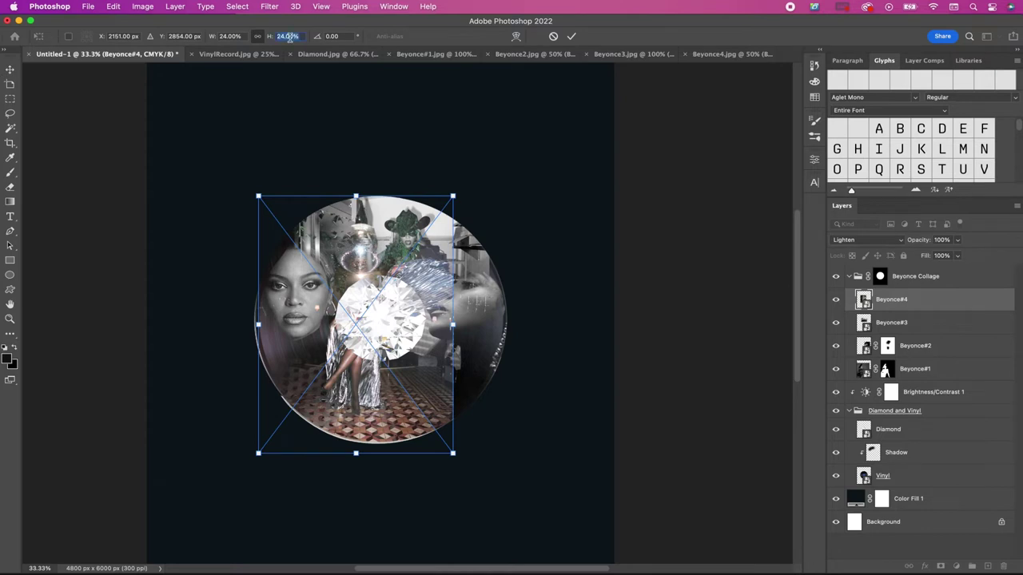
text(34)
key(Return)
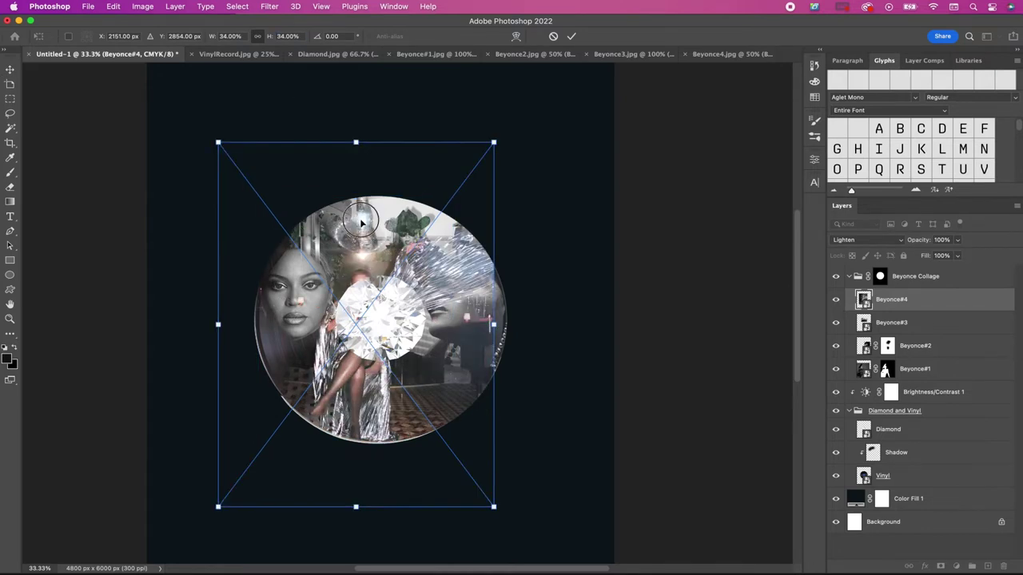
drag(355, 208, 356, 256)
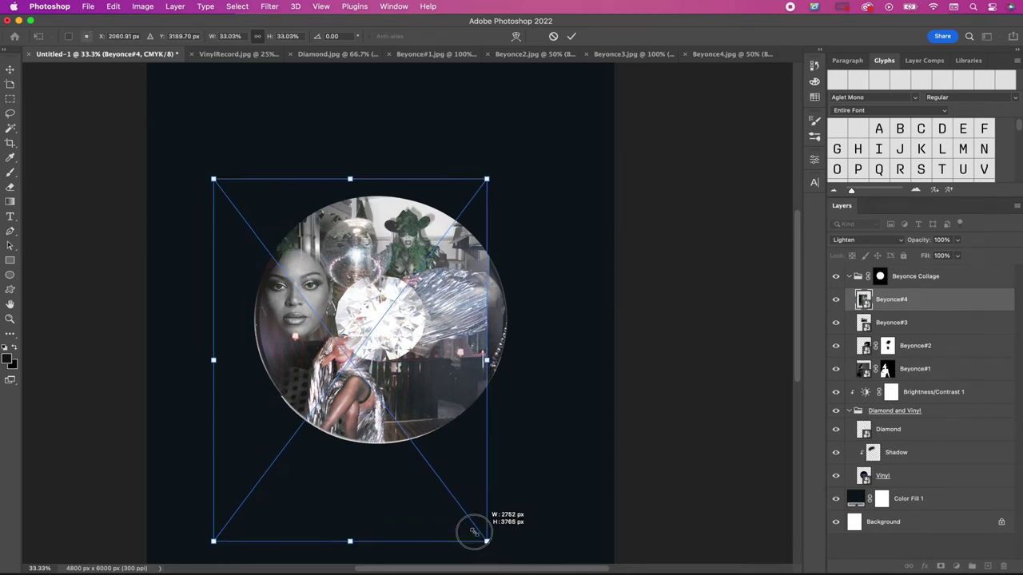
drag(488, 545, 462, 508)
drag(408, 470, 414, 472)
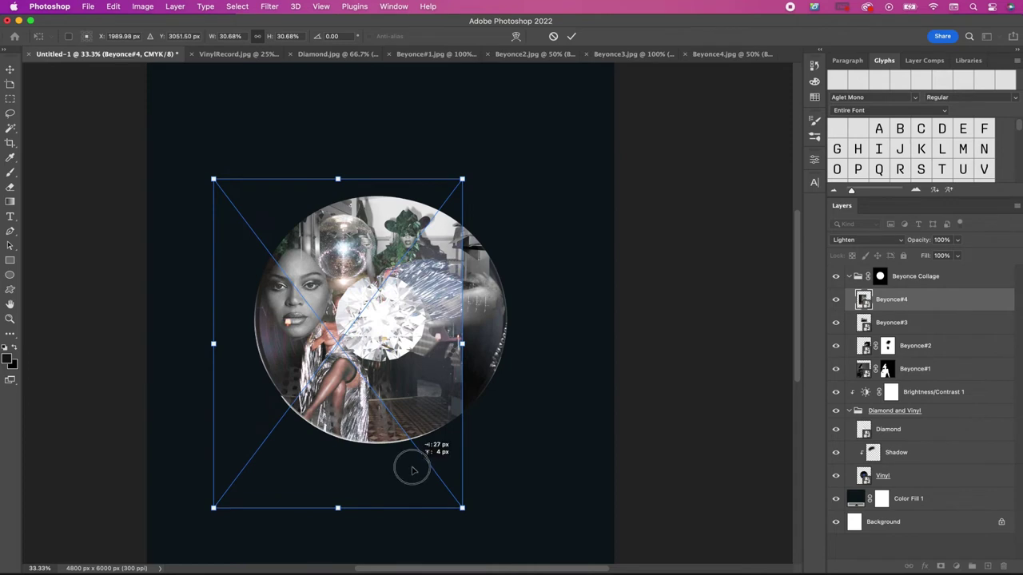
key(Return)
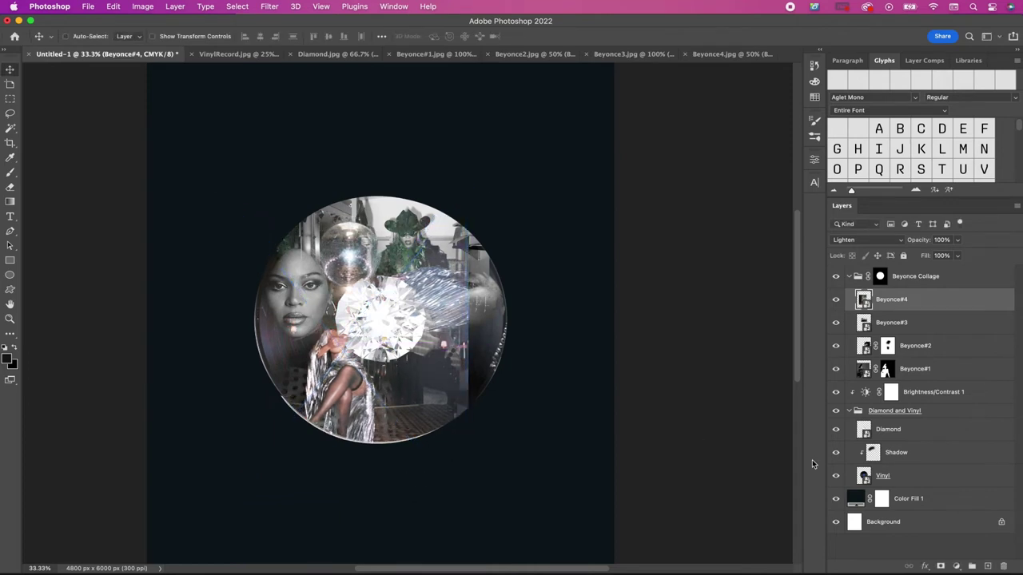
Step: Add a layer mask to Beyonce#4 and paint out its lower and outer areas with a 1000 px brush
click(940, 567)
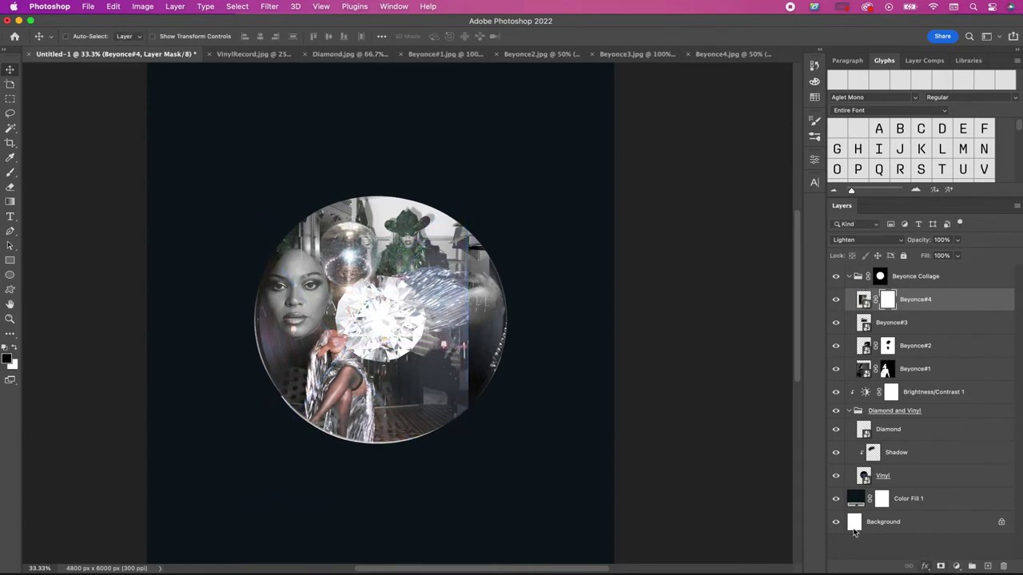
key(b)
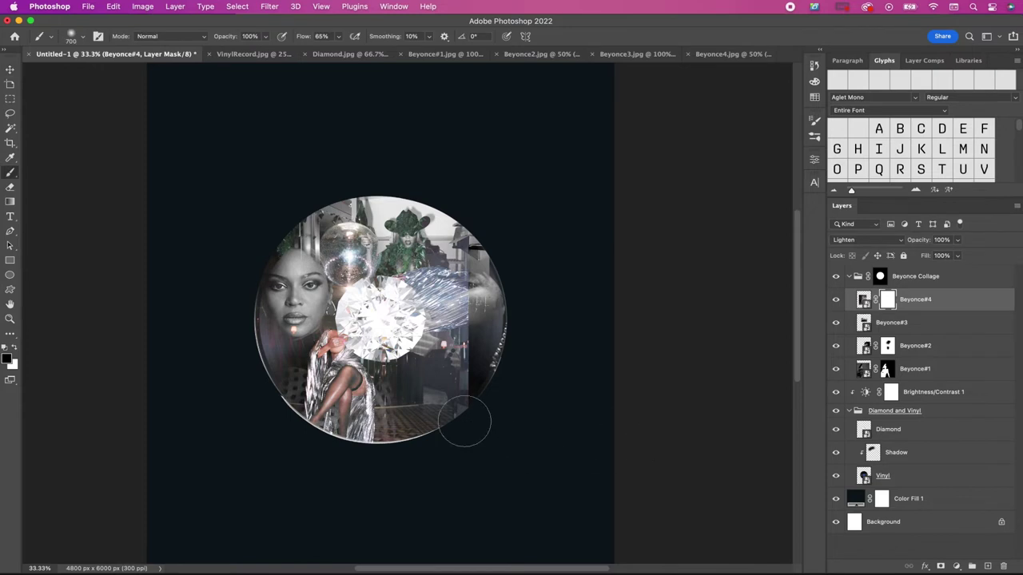
key(bracketright)
key(bracketright)
key(bracketright)
mouse_move(465, 420)
mouse_down()
mouse_move(466, 351)
mouse_move(428, 209)
mouse_move(433, 368)
mouse_move(279, 349)
mouse_move(240, 285)
mouse_move(251, 228)
mouse_move(235, 303)
mouse_up()
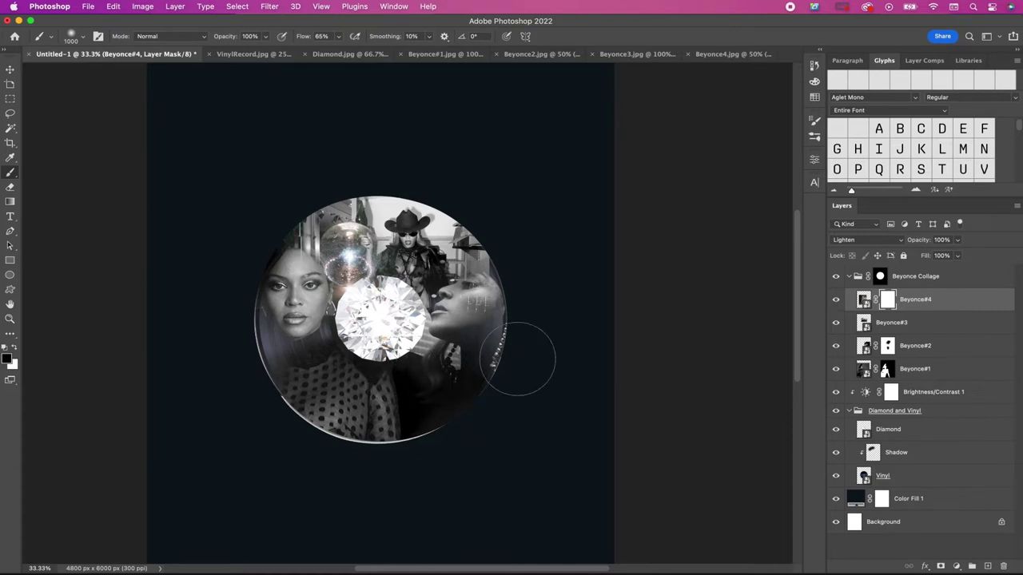
key(v)
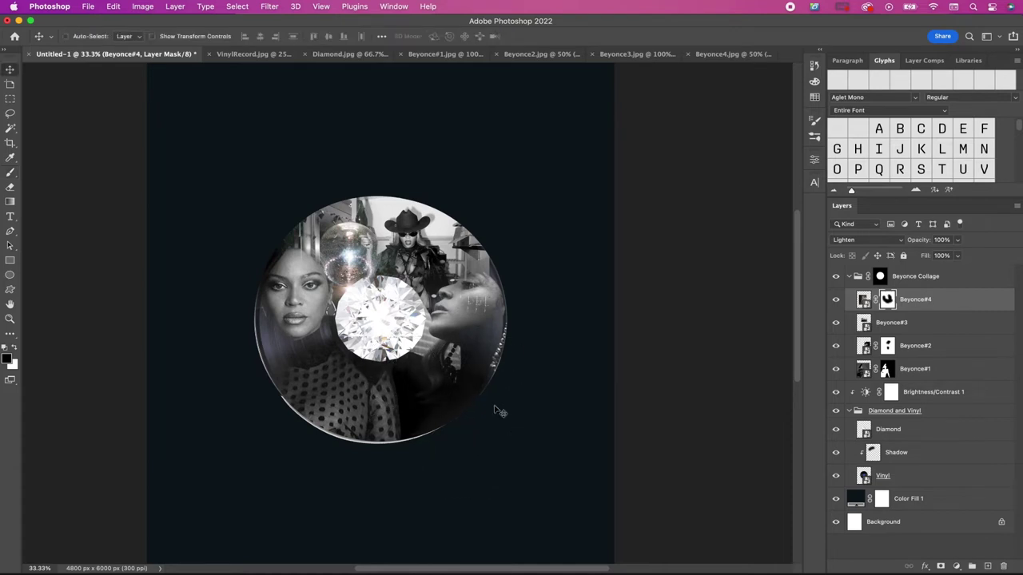
click(850, 277)
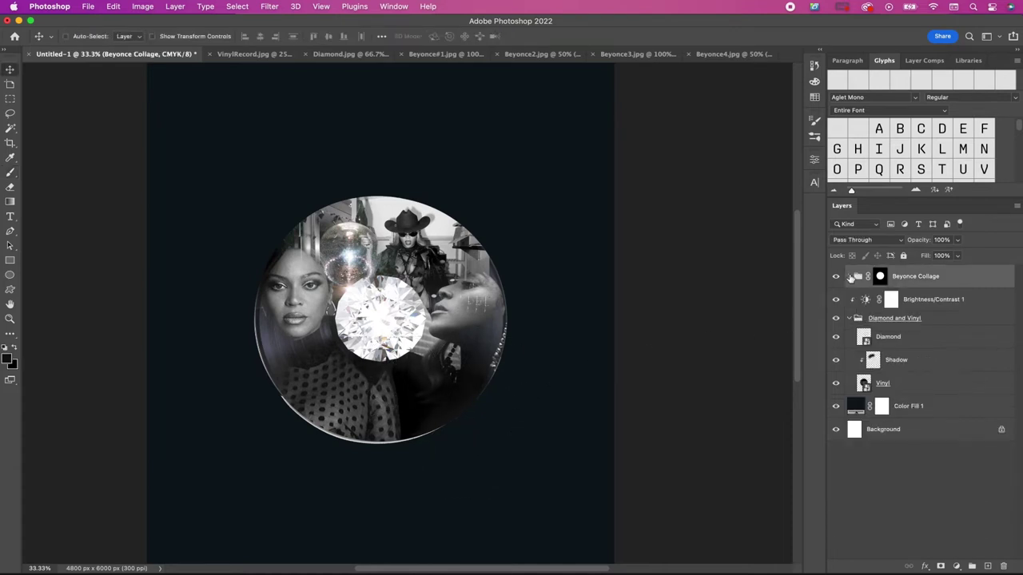
Step: Duplicate the Diamond layer and move the copy to the top of the layer stack
click(883, 339)
key(super+j)
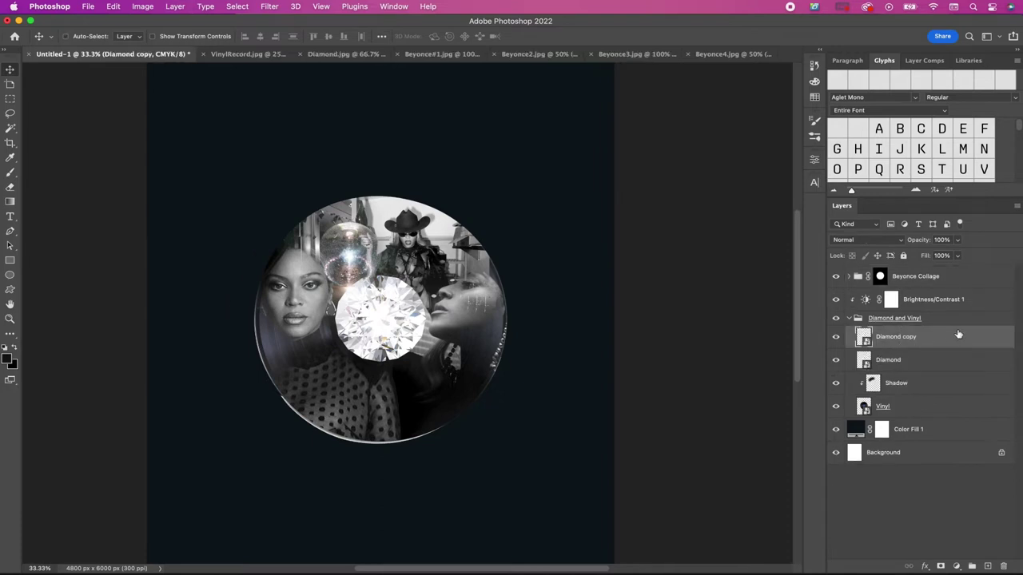
drag(957, 338, 943, 272)
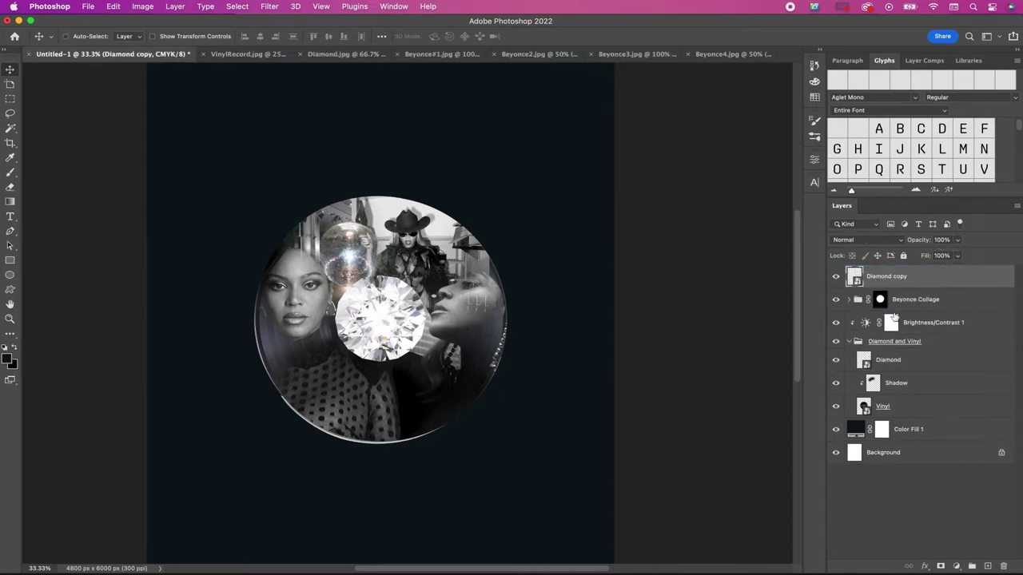
click(849, 341)
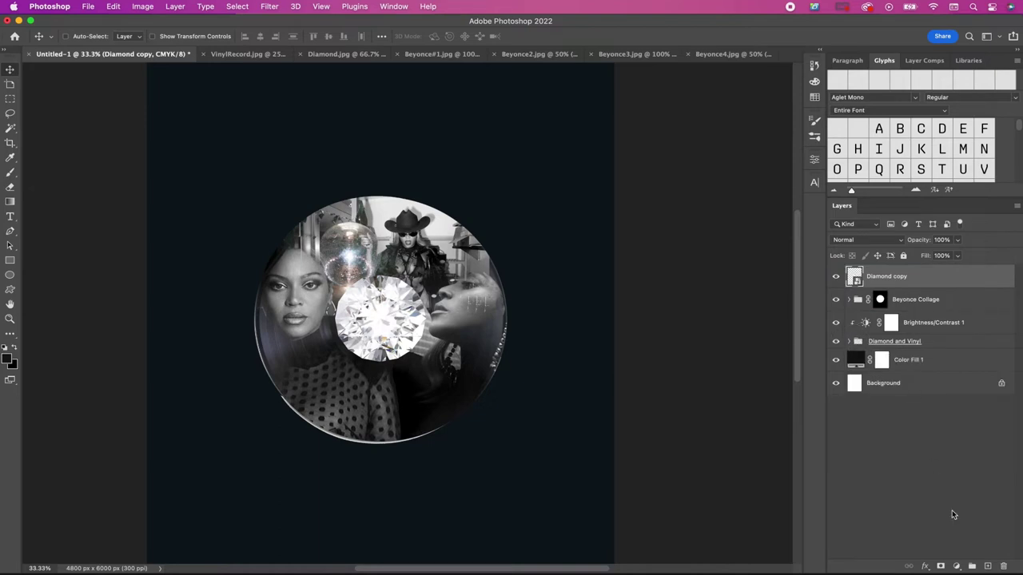
Step: Place Diamond copy inside a new group renamed Small Diamonds
click(972, 567)
drag(922, 291, 908, 284)
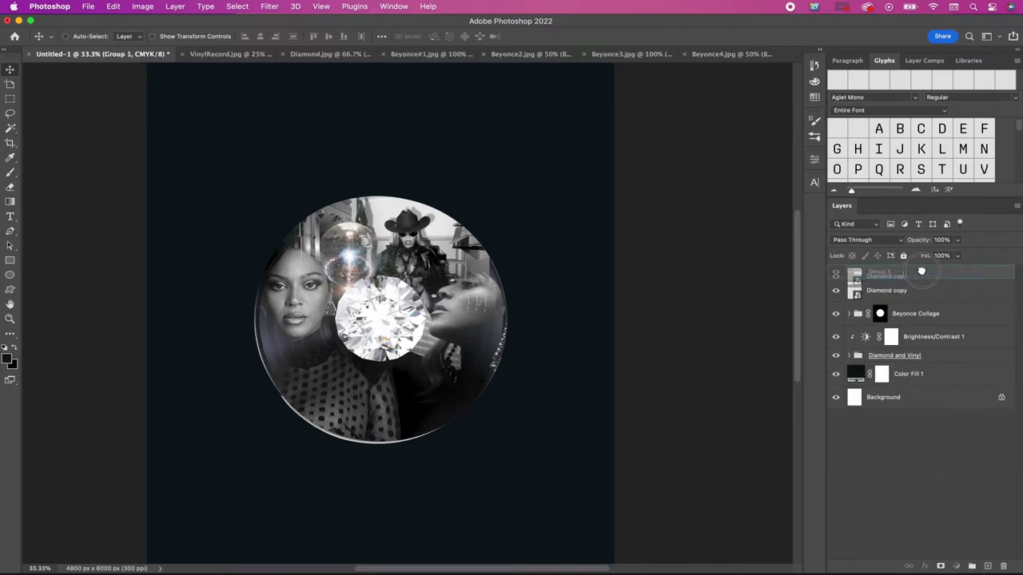
double_click(879, 272)
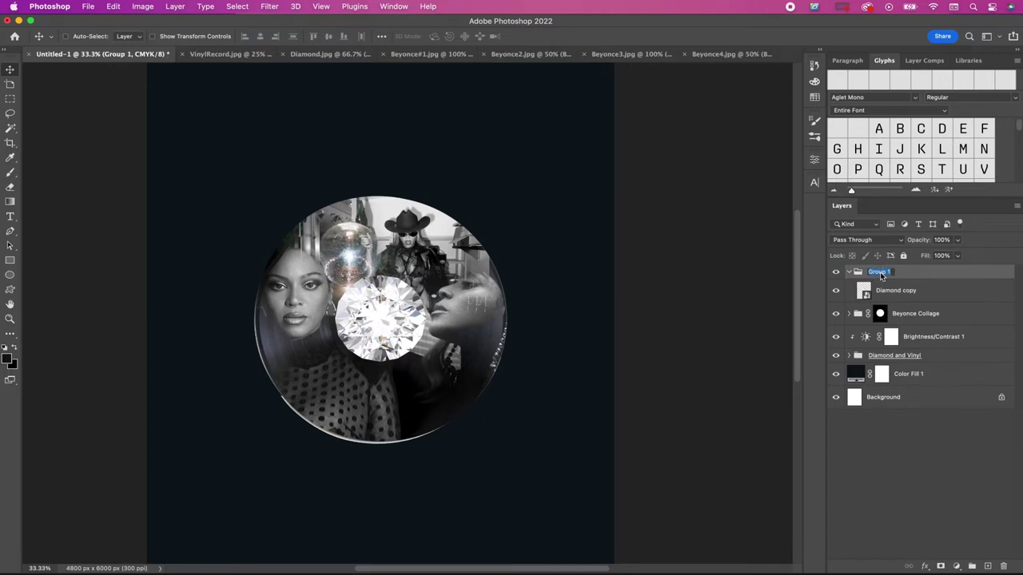
text(t)
text(s)
key(Return)
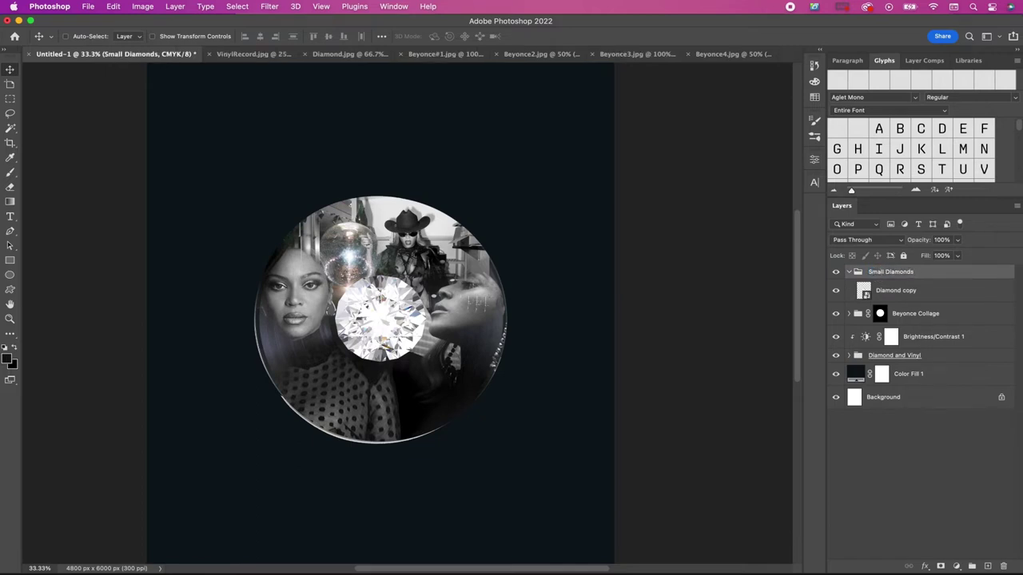
right_click(888, 292)
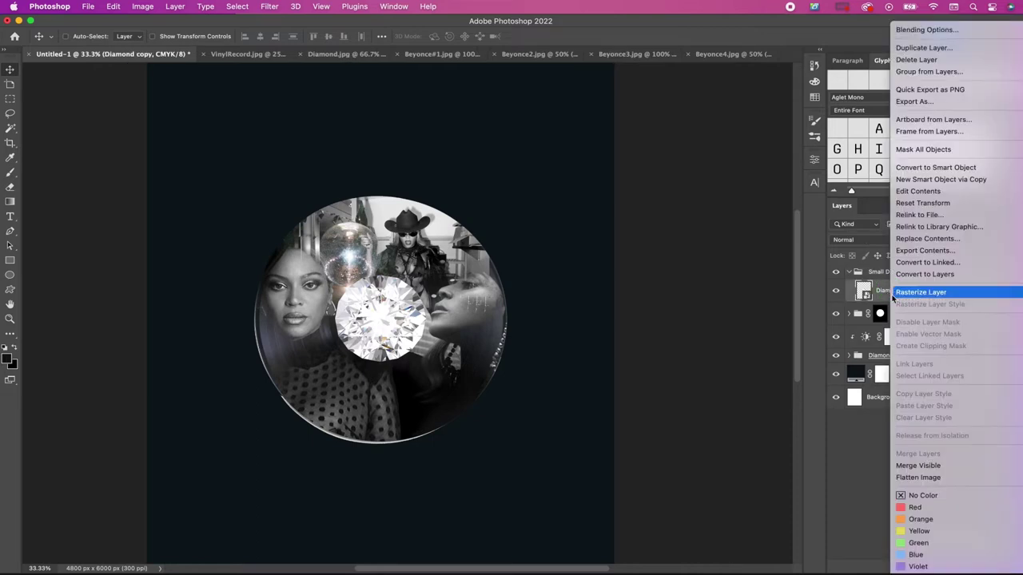
Step: Rasterize Diamond copy, shrink it to a tiny gem and set it on the vinyl's left rim
click(901, 294)
key(super+t)
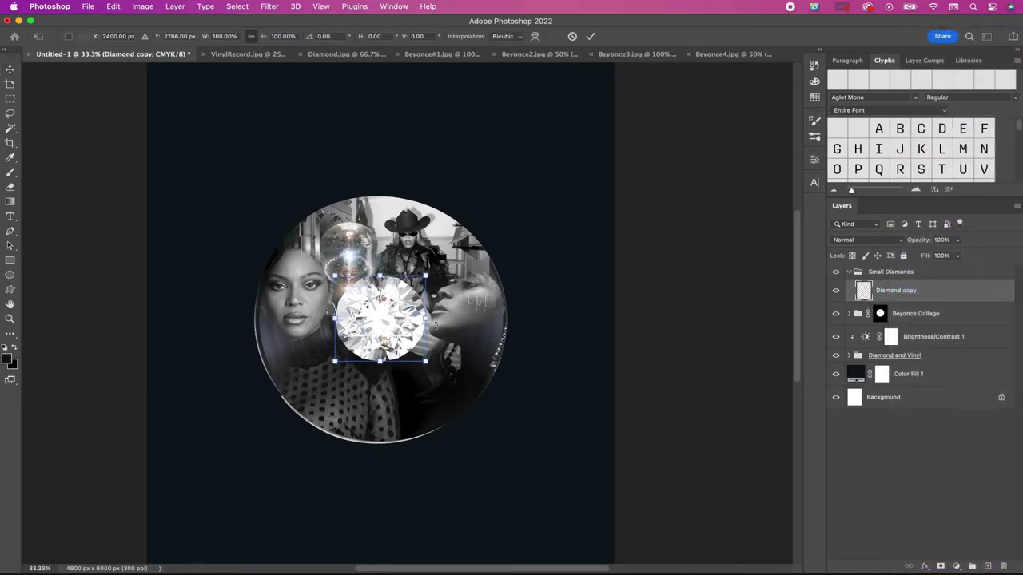
drag(425, 362, 349, 290)
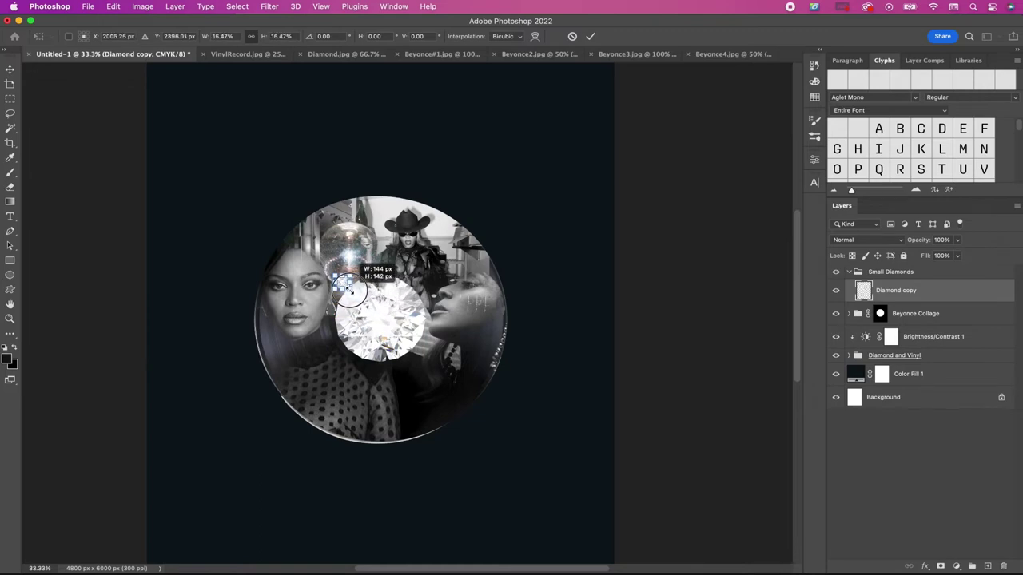
key(Return)
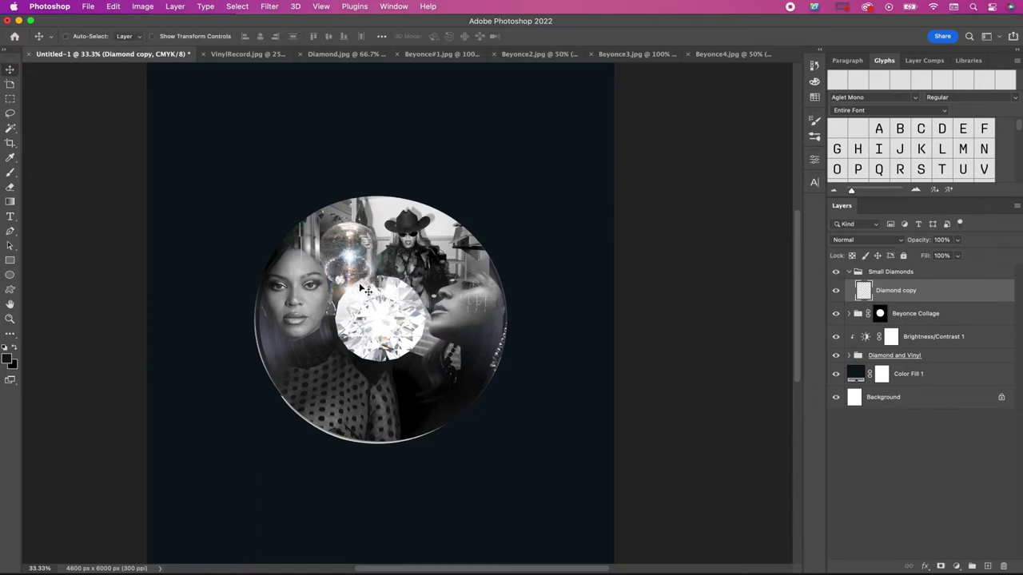
drag(380, 287, 301, 317)
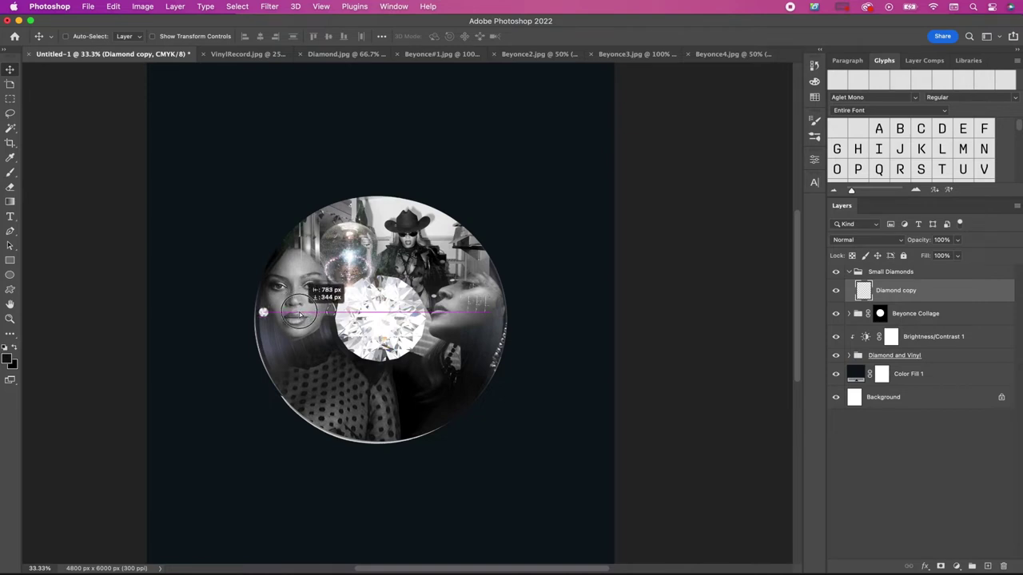
mouse_move(300, 314)
mouse_down()
mouse_move(264, 312)
mouse_move(278, 313)
mouse_move(274, 290)
mouse_up()
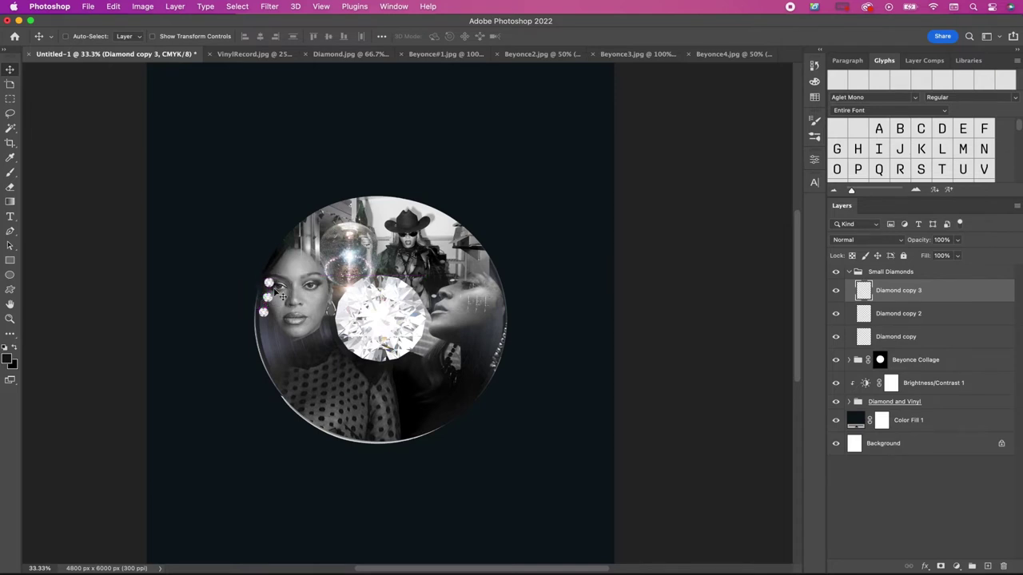
Step: Repeat the small diamond up the upper-left and along the top rim, up to Diamond copy 12
click(919, 331)
drag(267, 283, 315, 218)
drag(315, 218, 376, 203)
Step: Group all the small diamond layers into a group named L Diamonds
scroll(912, 479, down, 3)
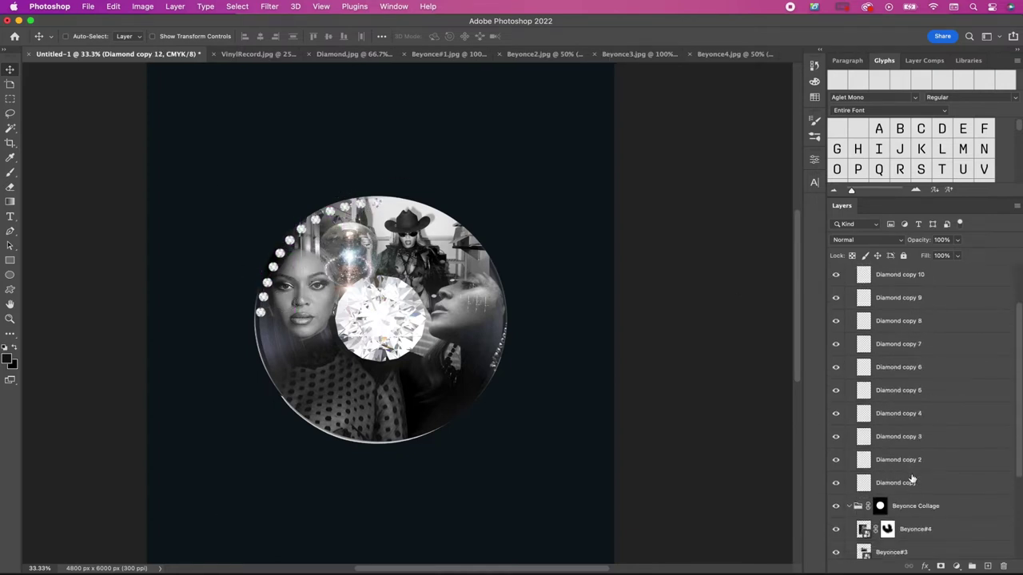
shift+click(909, 484)
click(972, 566)
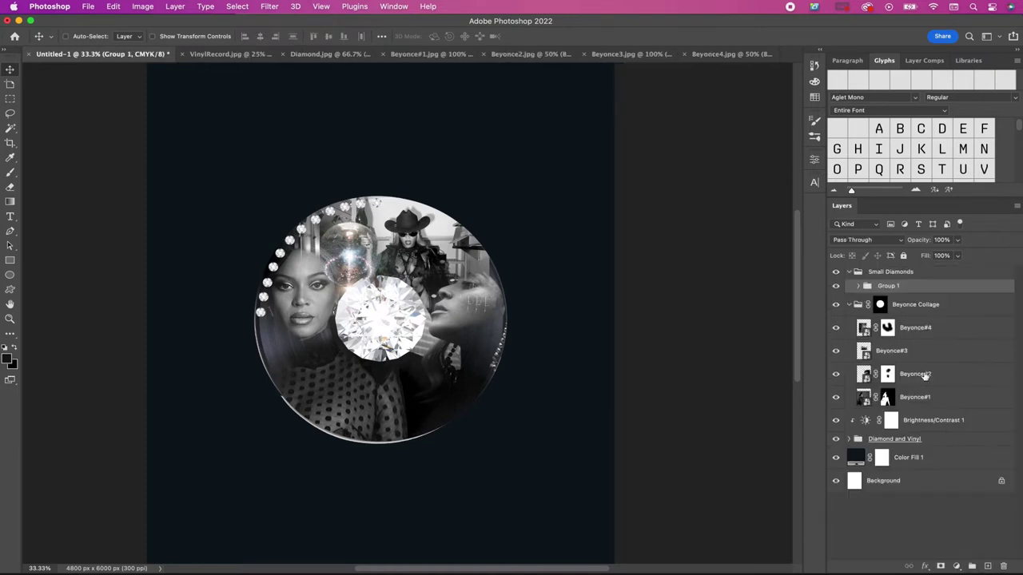
double_click(887, 286)
text(L Diamonds)
key(Return)
Step: Duplicate the L Diamonds group and rename the copy R Diamonds
key(super+j)
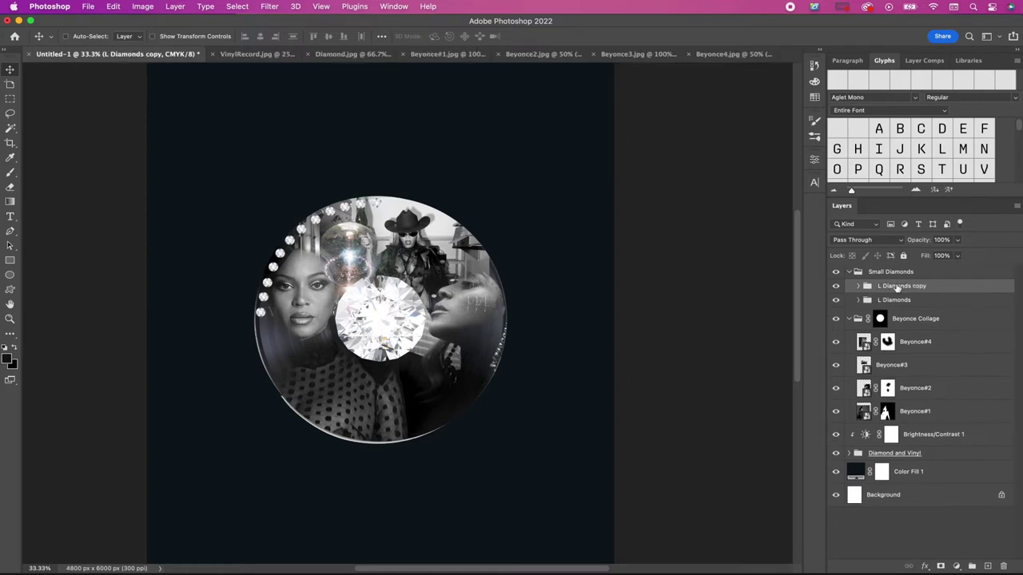
double_click(897, 286)
text(R)
text(s)
key(Return)
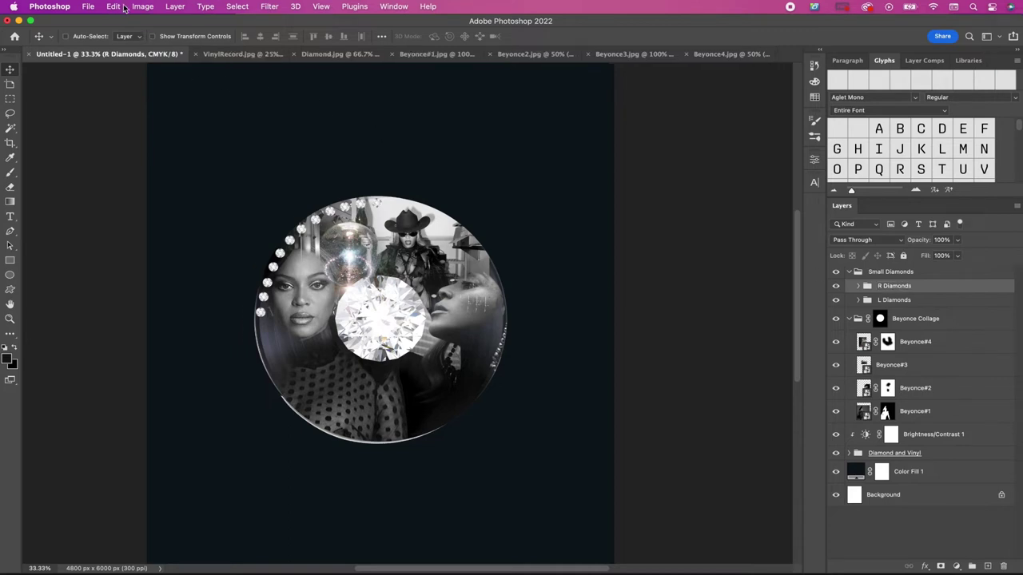
click(116, 8)
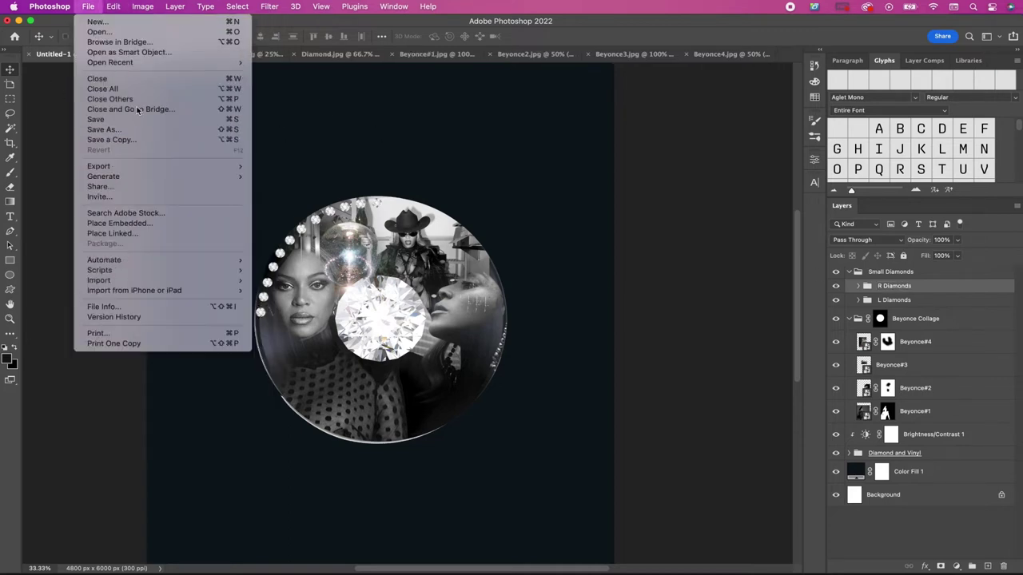
mouse_move(129, 256)
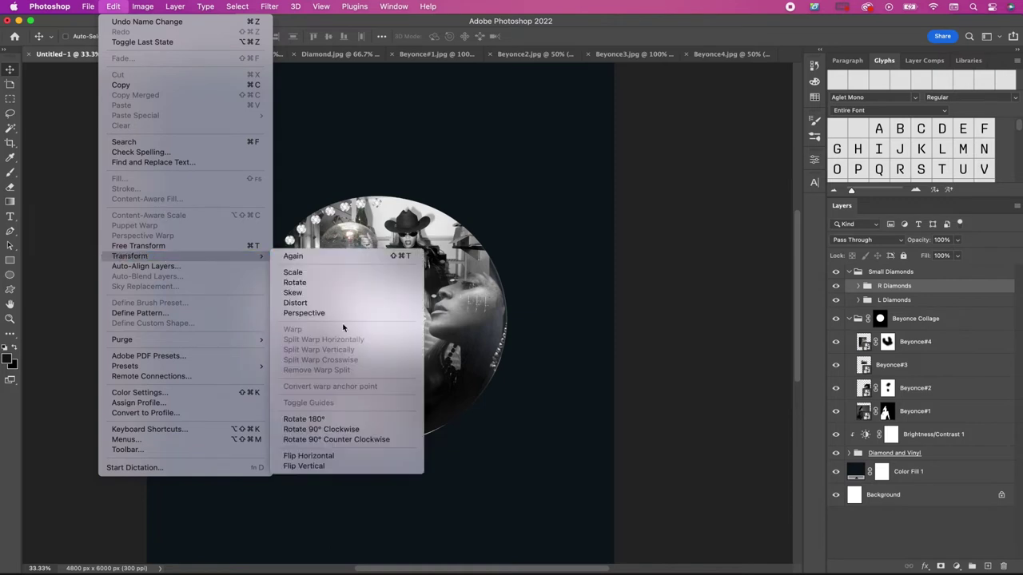
Step: Flip R Diamonds horizontally and move the arc onto the vinyl's right rim
click(344, 455)
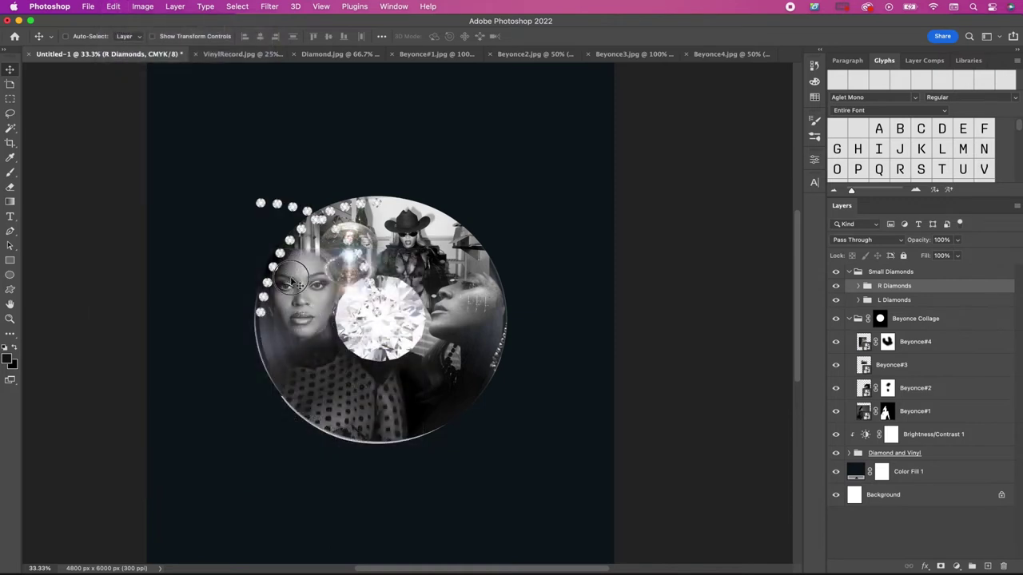
drag(294, 279, 413, 281)
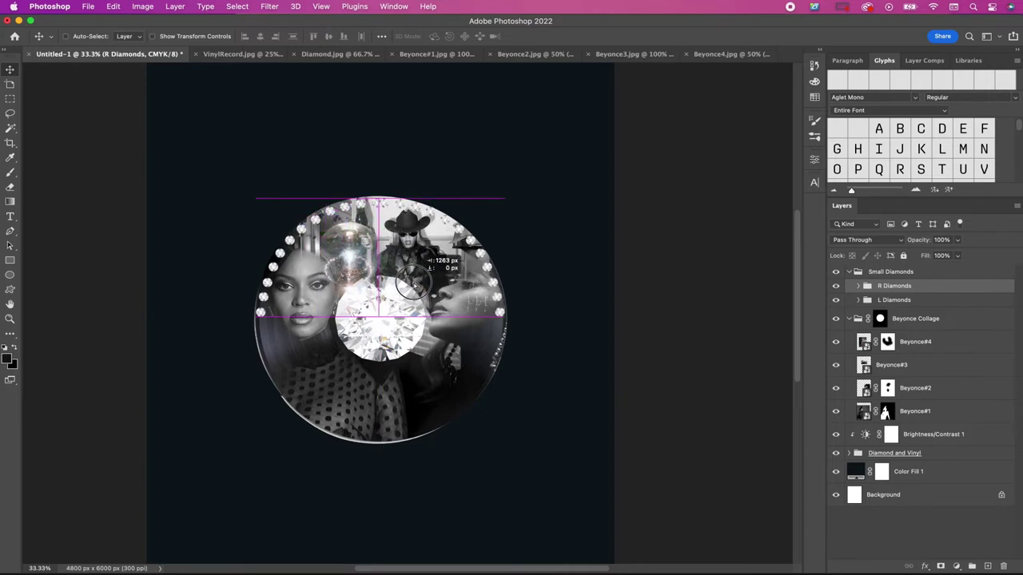
drag(413, 282, 415, 286)
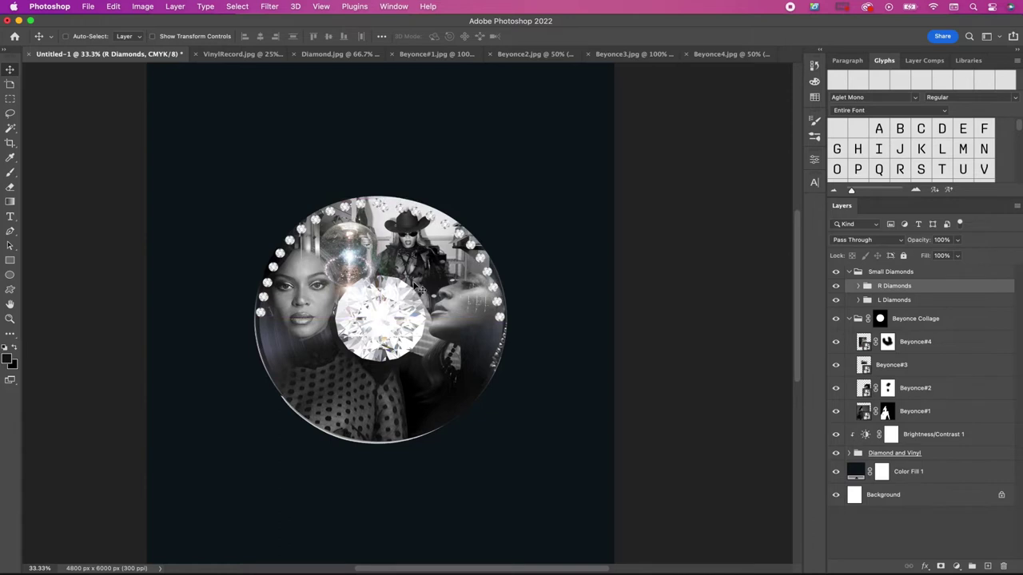
key(Right)
key(Right)
Step: Check the diamond layers in R Diamonds, then select and collapse the Small Diamonds group
super+click(489, 274)
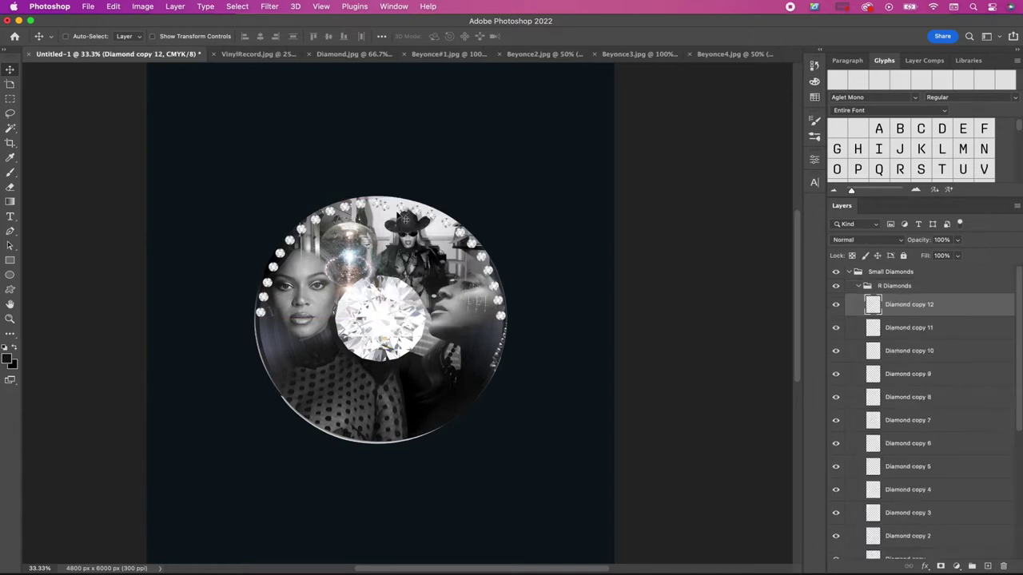
right_click(488, 260)
click(502, 291)
super+click(480, 267)
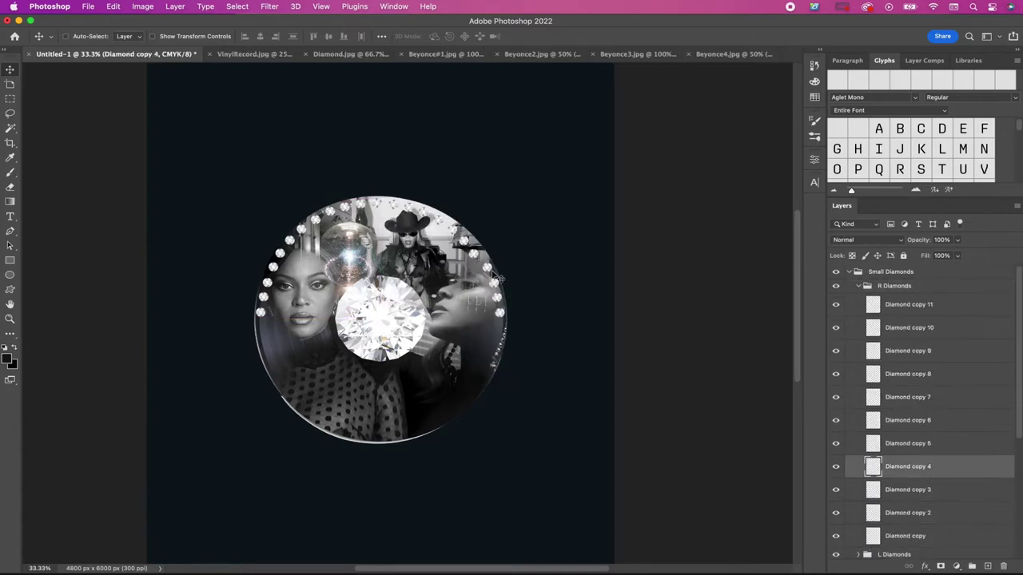
super+click(463, 241)
super+click(453, 230)
right_click(434, 217)
click(434, 216)
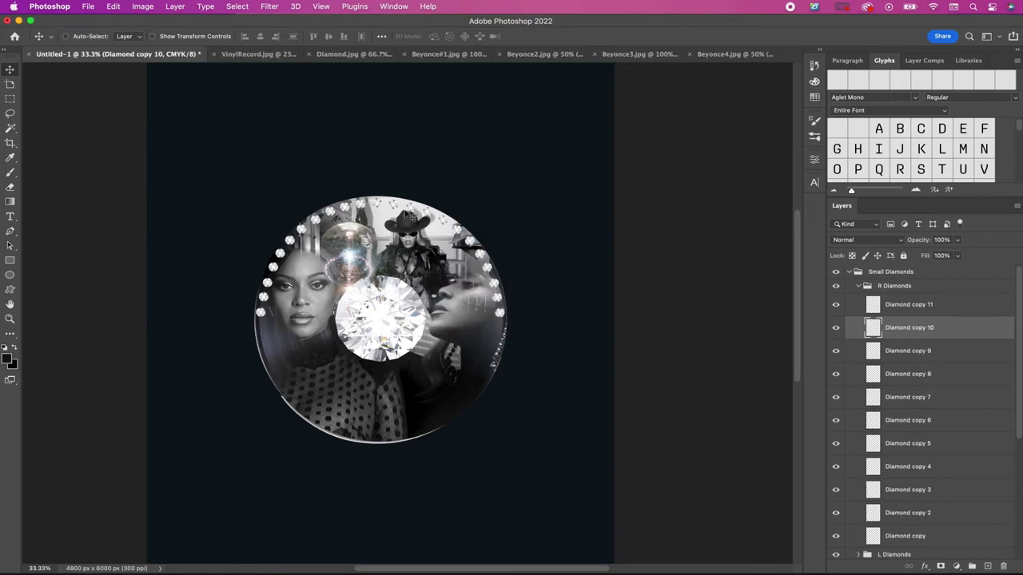
click(931, 274)
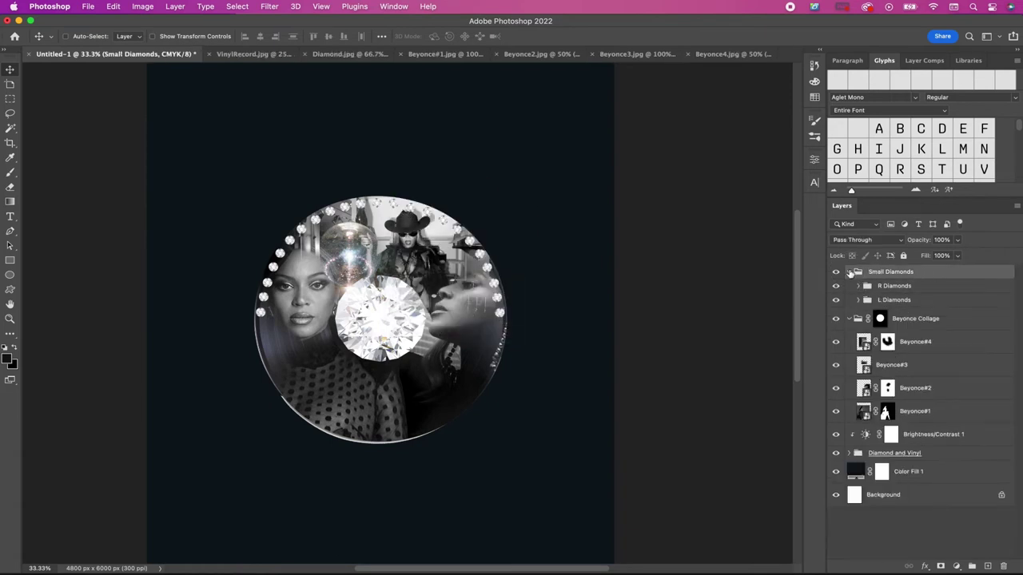
click(849, 273)
Step: Add a Drop Shadow to Small Diamonds with colour #070808
double_click(929, 272)
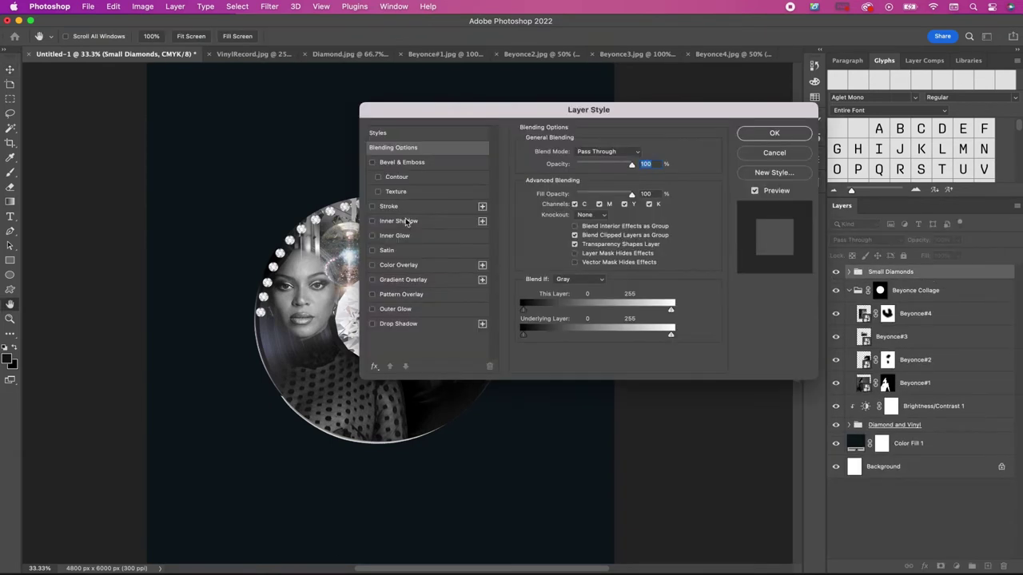
click(423, 326)
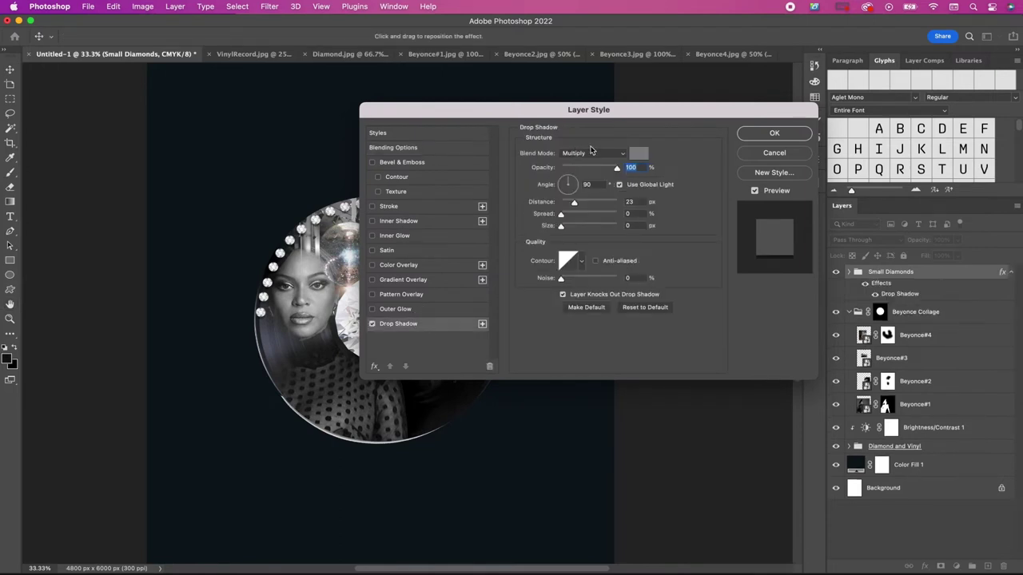
click(640, 154)
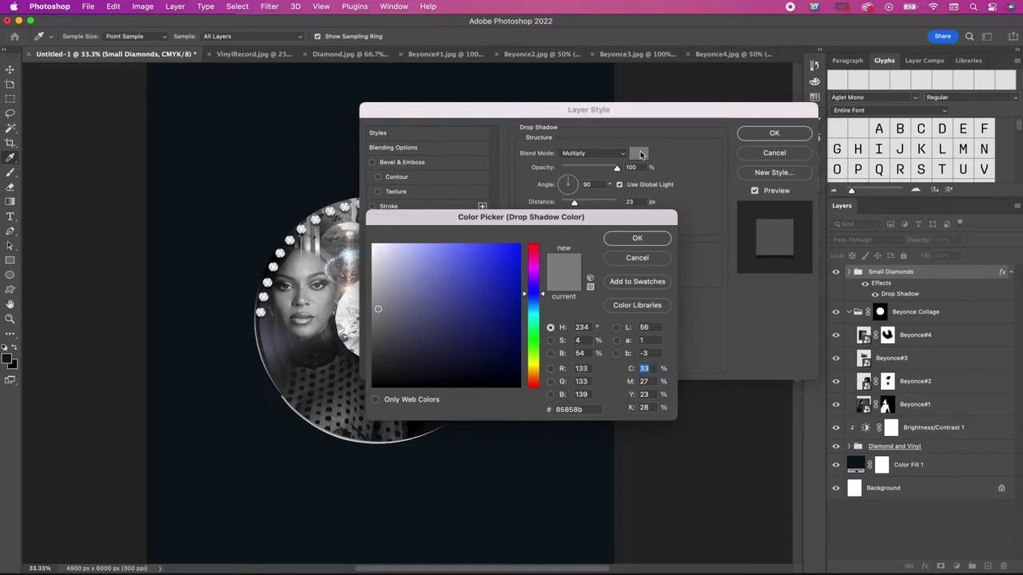
text(0)
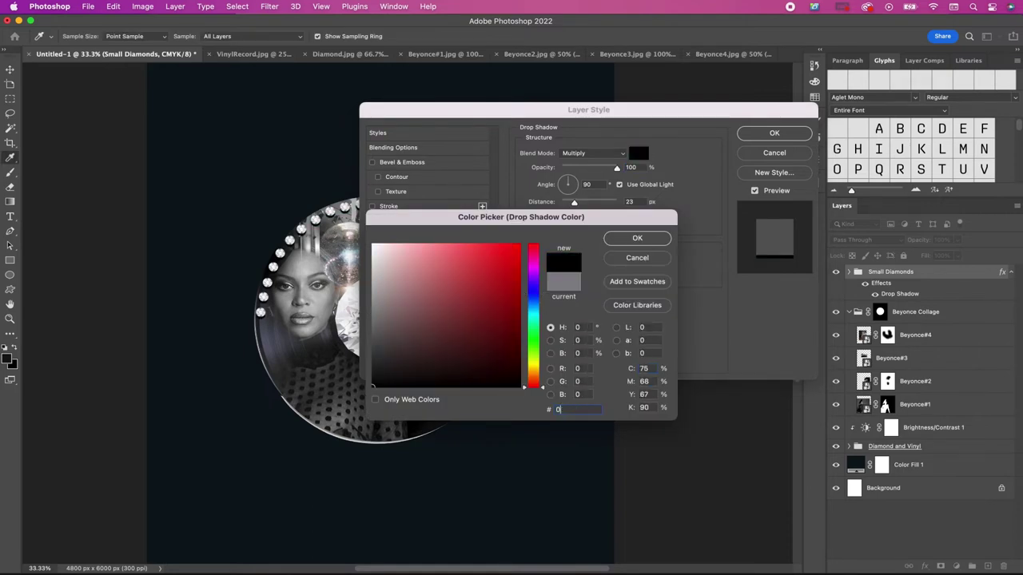
text(708)
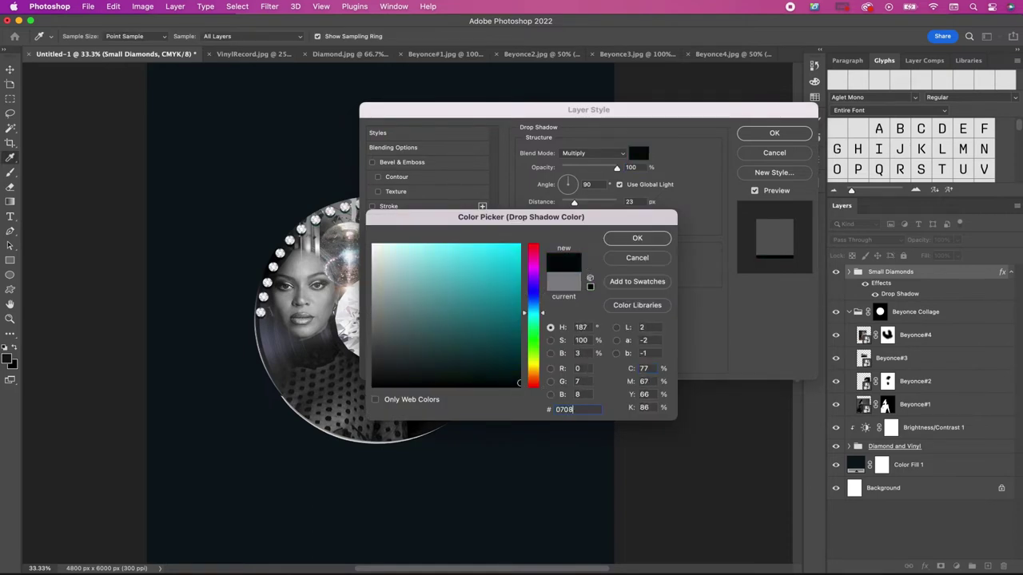
text(08)
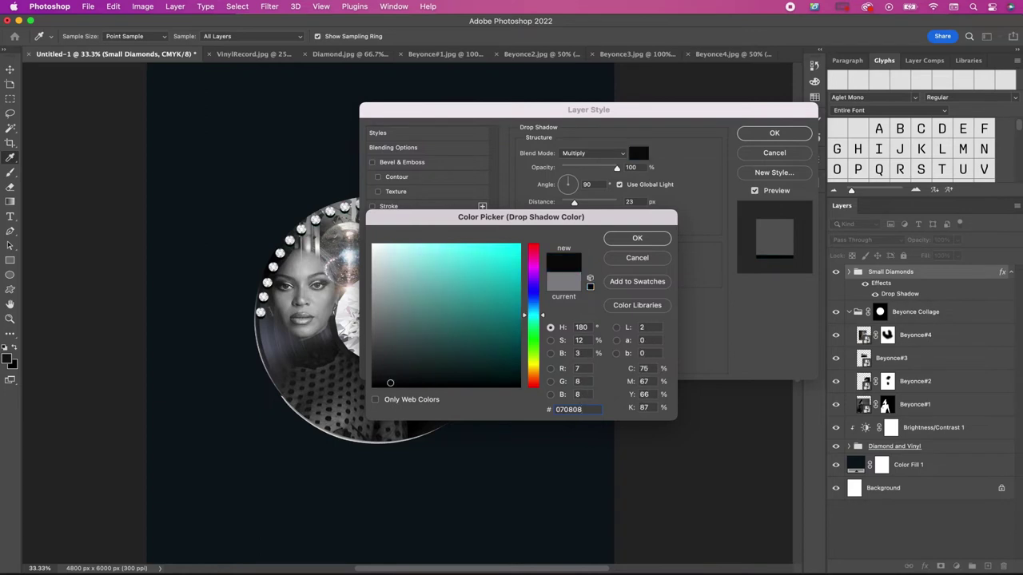
key(Return)
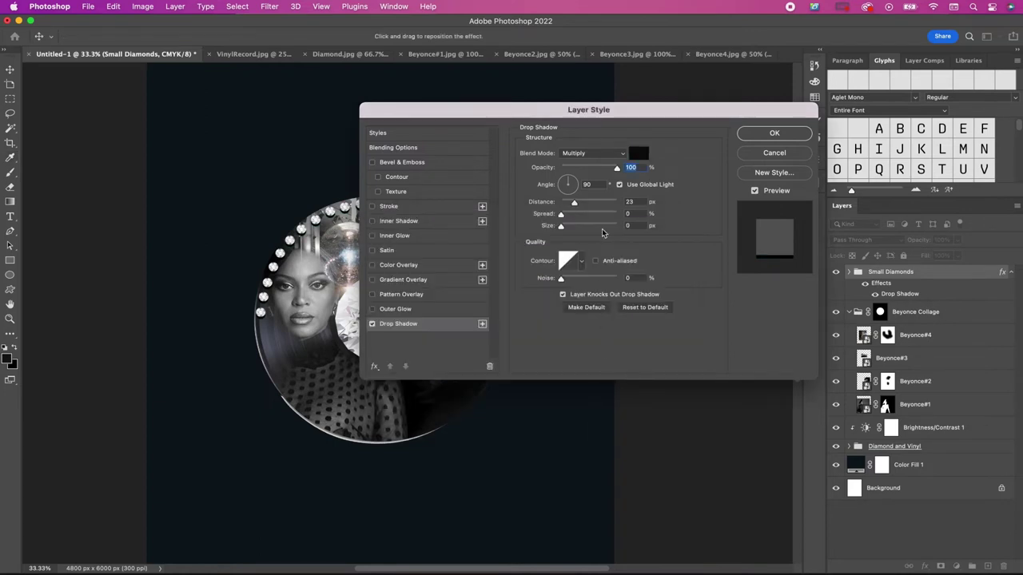
Step: Set the drop shadow to 90% opacity, −115° angle, 13 px distance and 81 px size
text(90)
key(Tab)
text(-115)
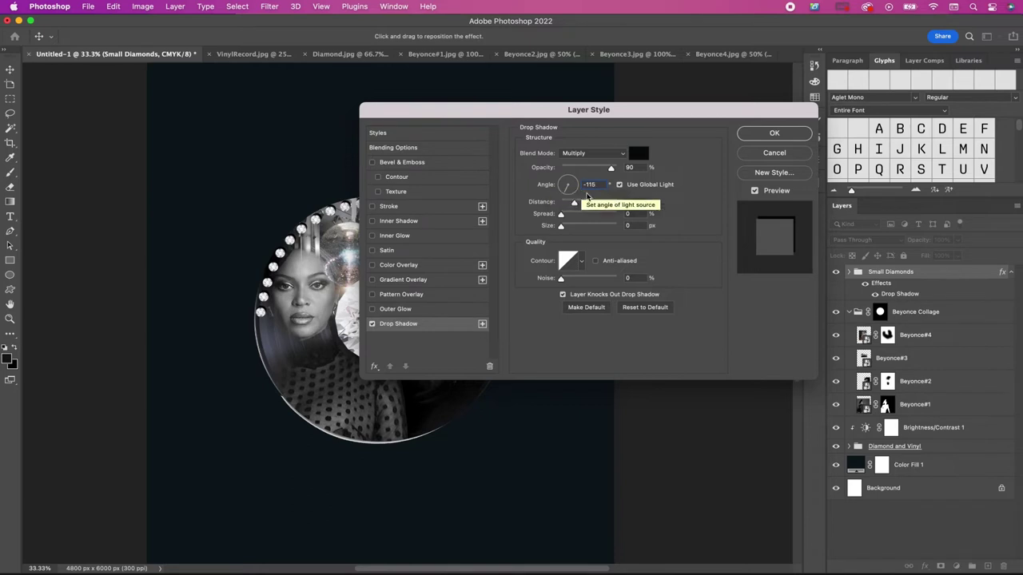
key(Tab)
text(13)
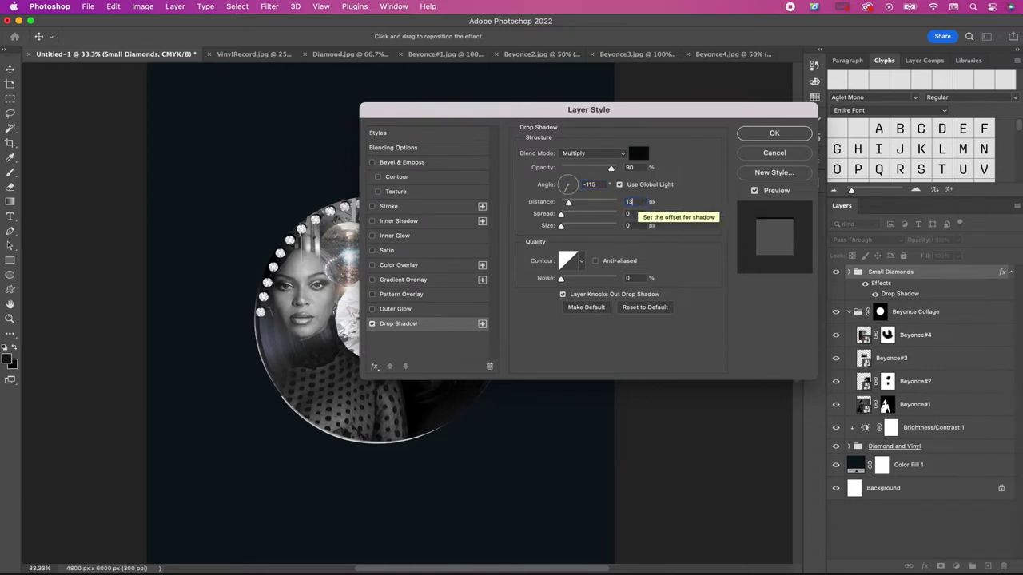
key(Tab)
key(Tab)
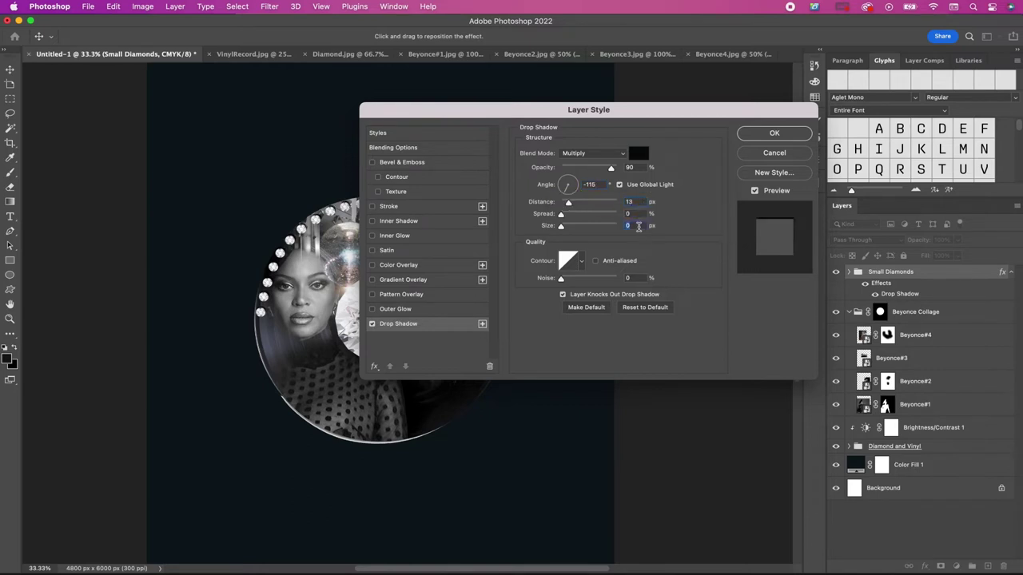
text(82)
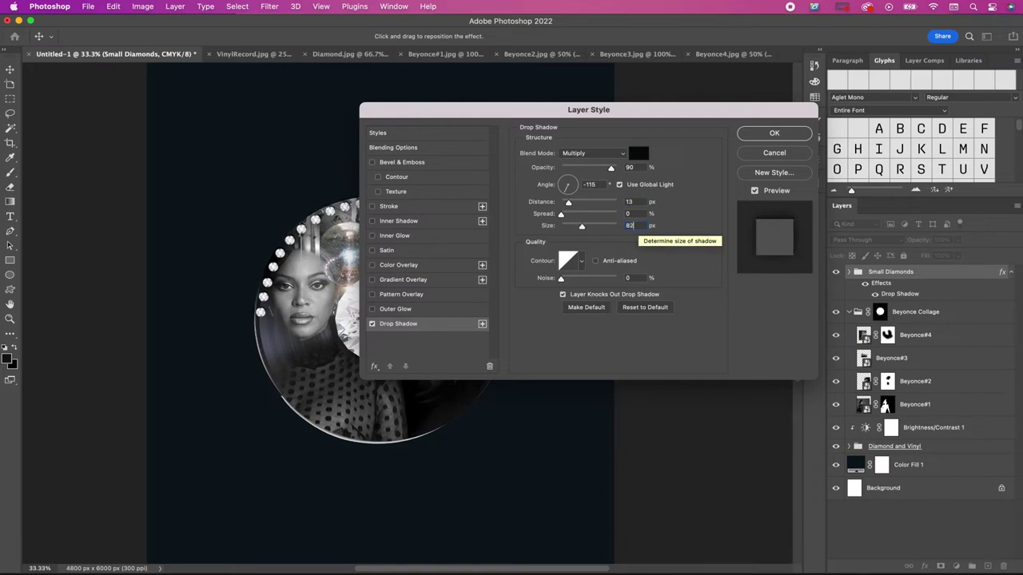
key(Down)
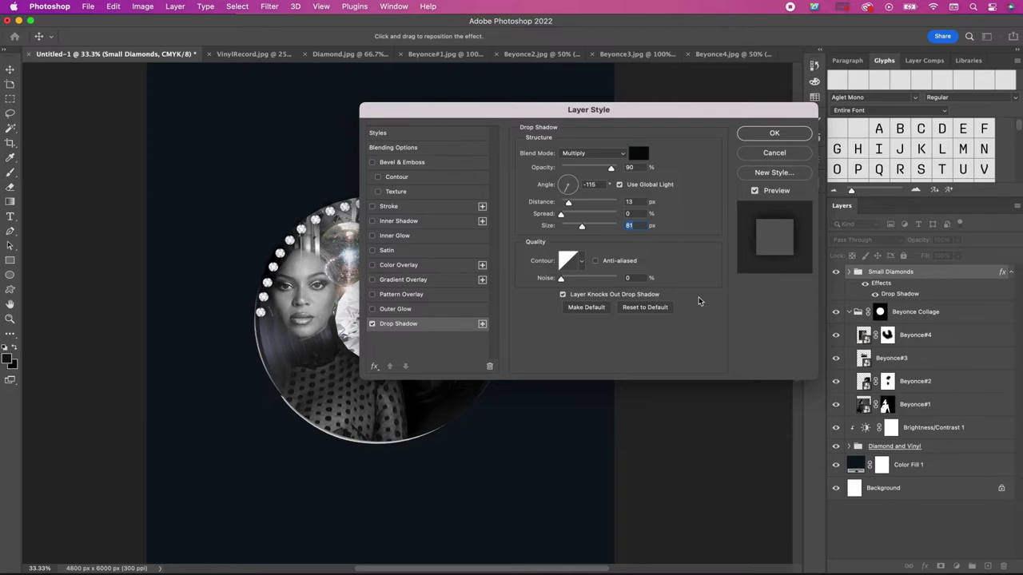
click(756, 133)
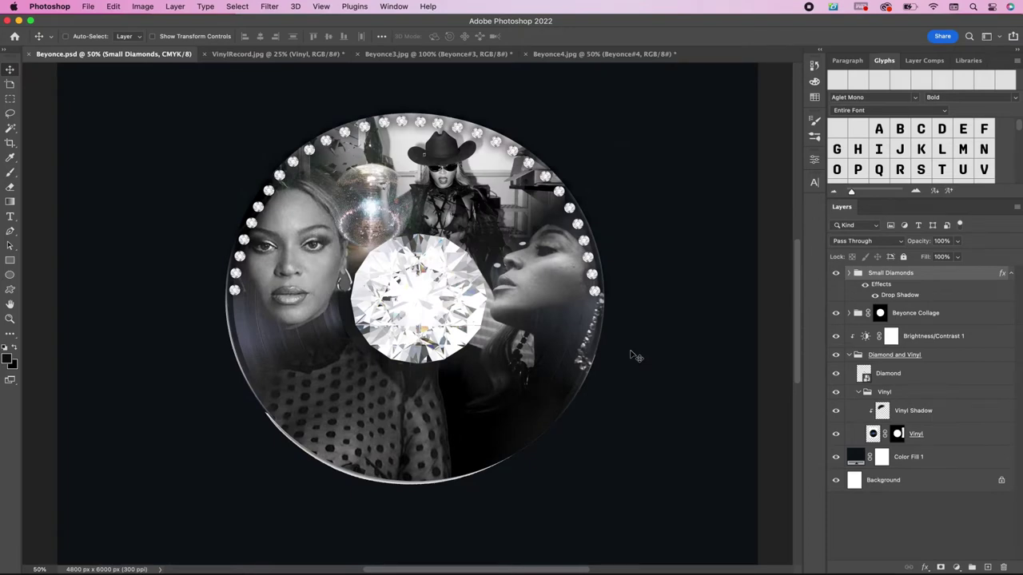
Step: Open Horse.png and rename its layer to Horse
key(super+o)
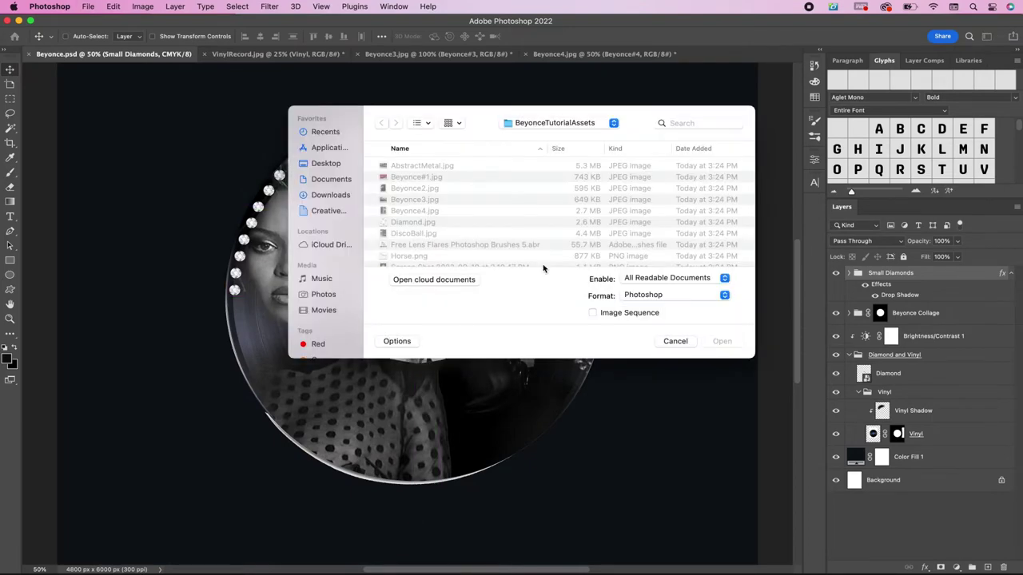
double_click(414, 256)
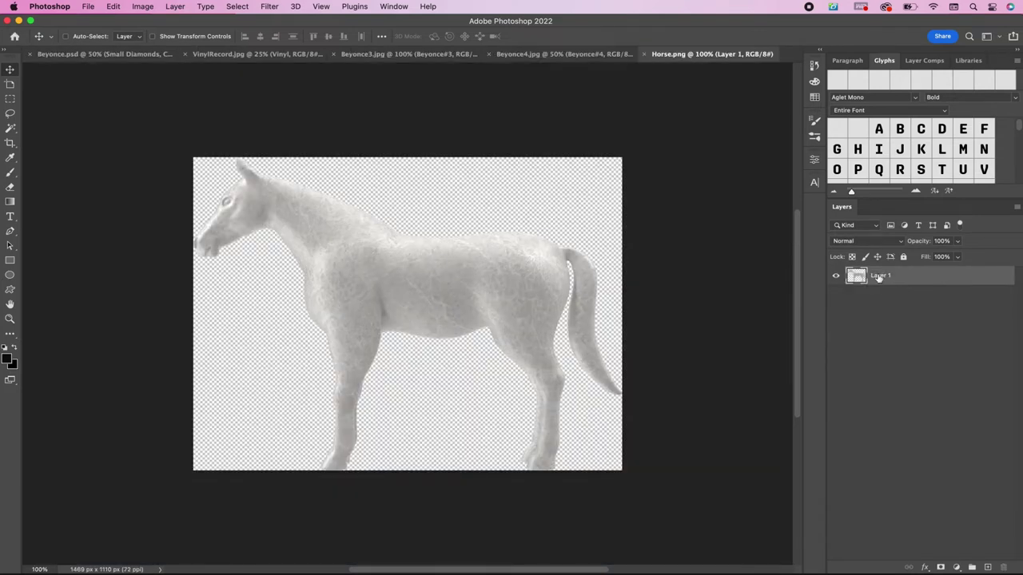
double_click(879, 276)
text(Horse)
key(Return)
Step: Convert the Horse layer to a smart object and bring it into the Beyonce poster
right_click(895, 278)
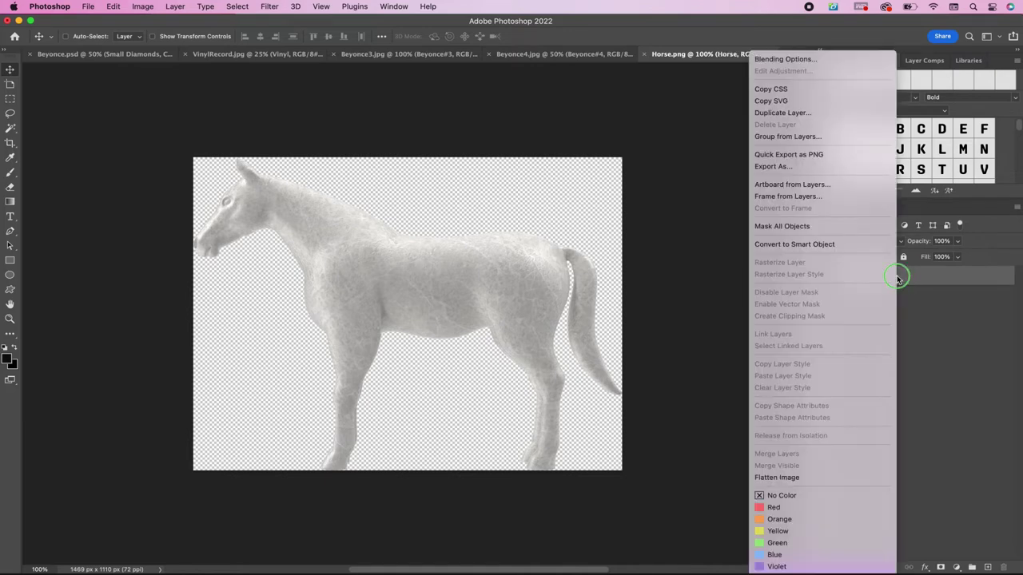
click(827, 244)
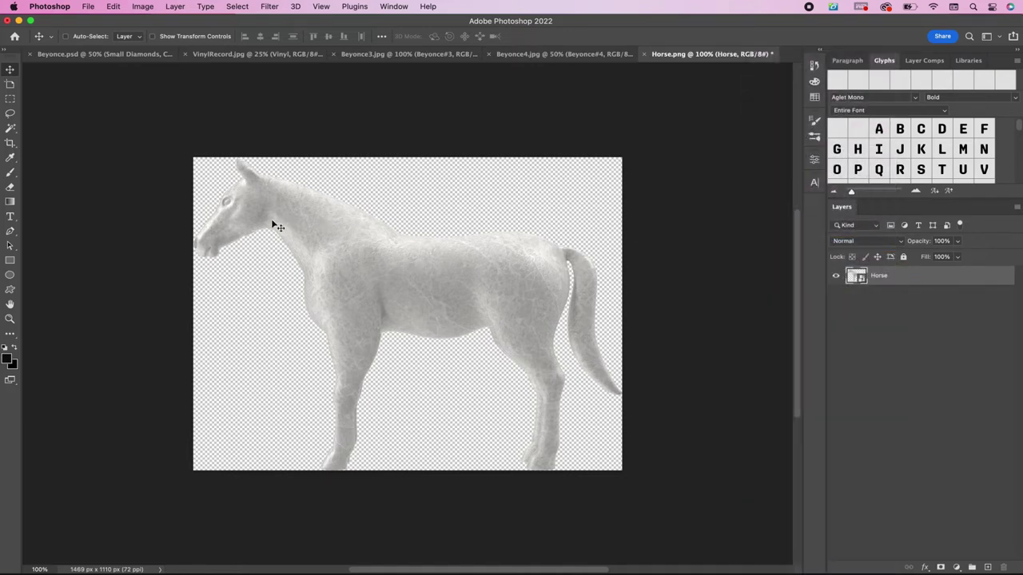
drag(266, 199, 250, 257)
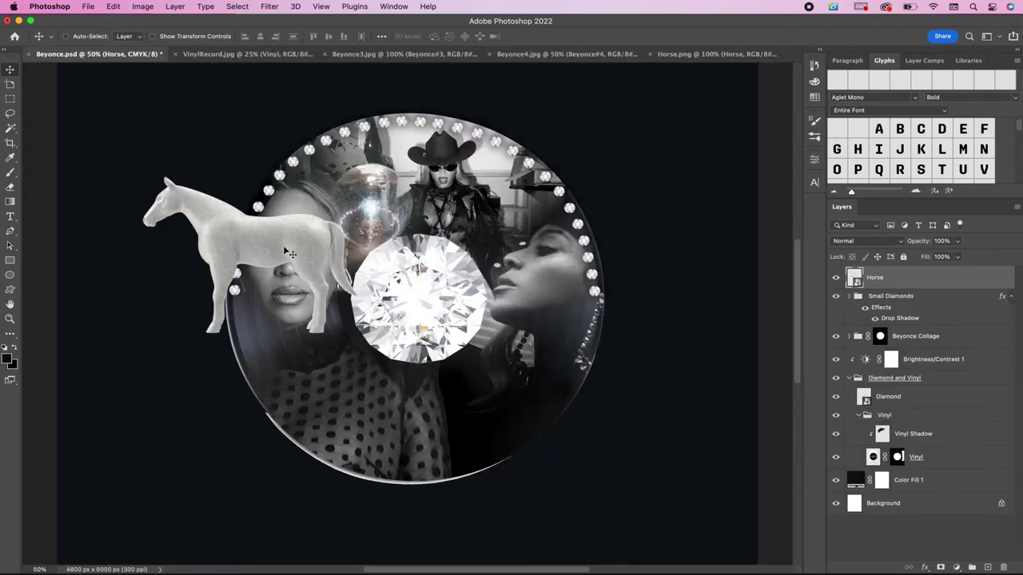
Step: Scale the horse up to about 53% and position it over the disc's lower edge
mouse_move(336, 346)
mouse_down()
mouse_move(439, 432)
mouse_move(522, 465)
mouse_up()
key(super+minus)
key(super+t)
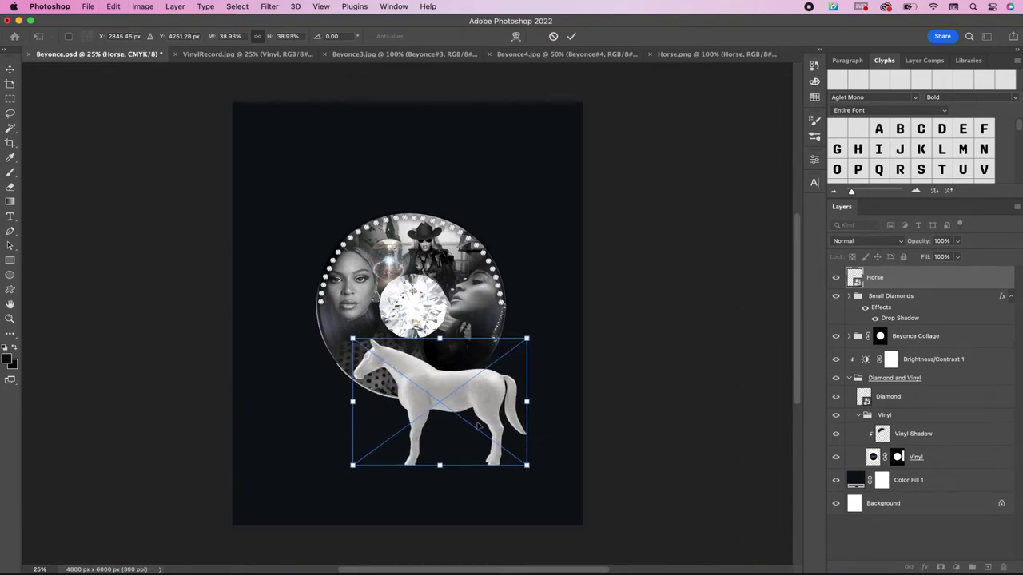
drag(480, 421, 472, 378)
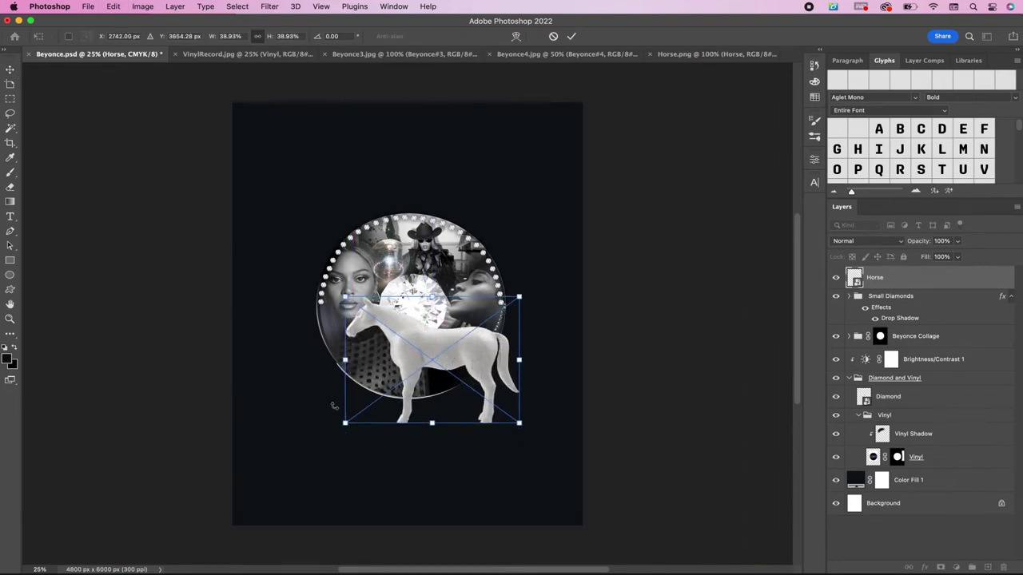
drag(347, 422, 270, 458)
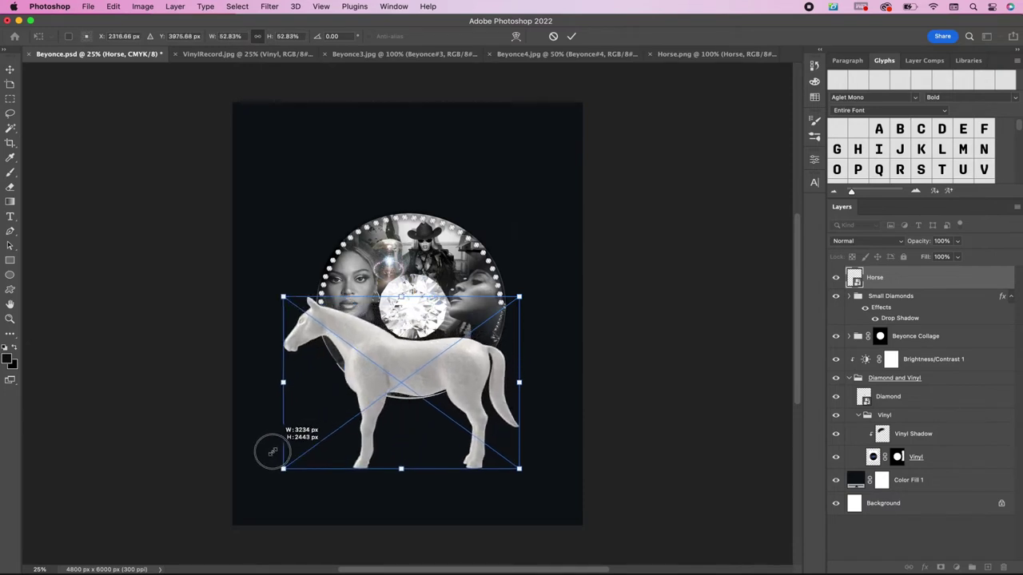
drag(387, 360, 382, 366)
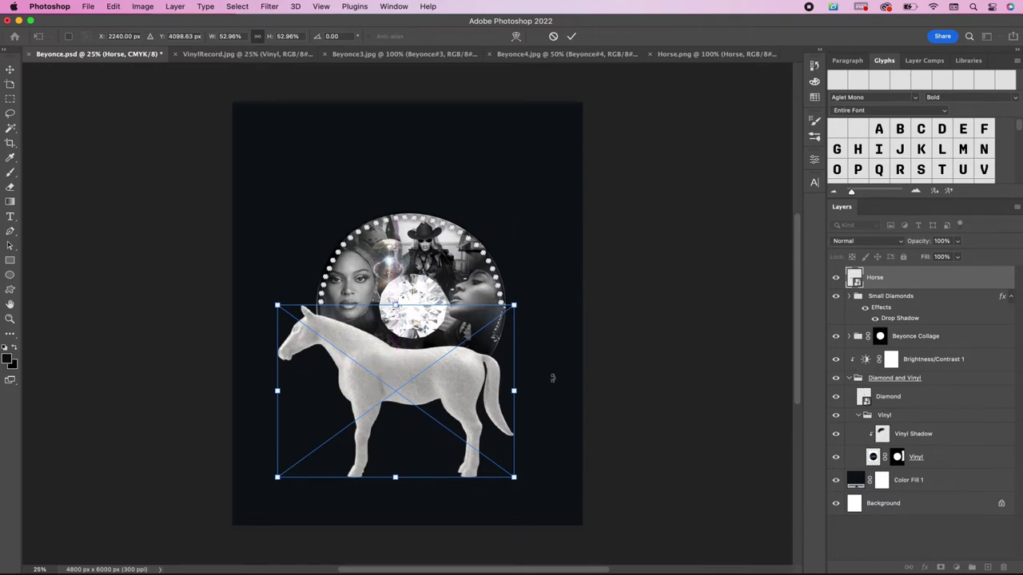
key(Return)
key(super+equal)
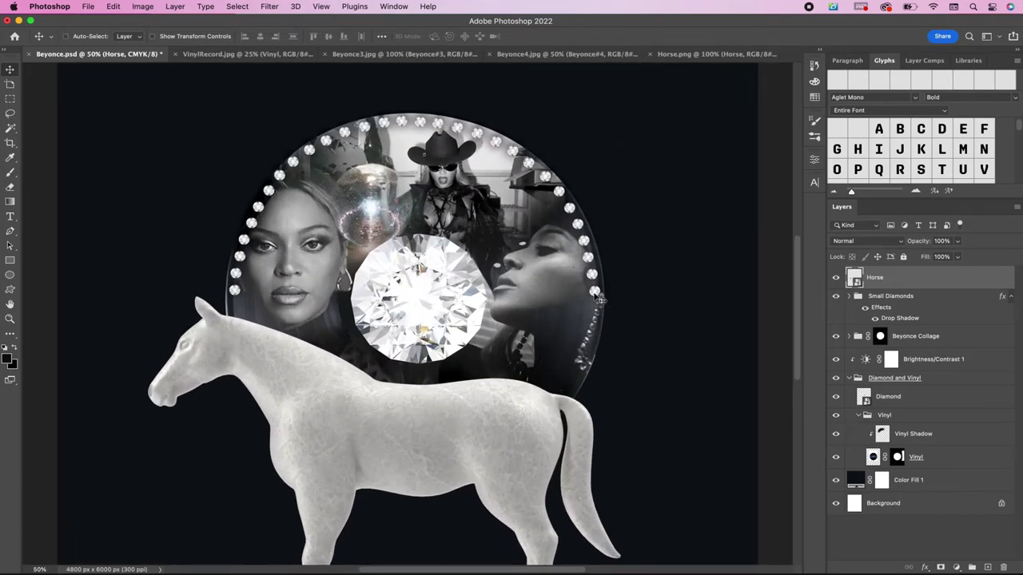
right_click(602, 297)
Step: Duplicate a diamond from the ring's right edge further down the rim
click(604, 297)
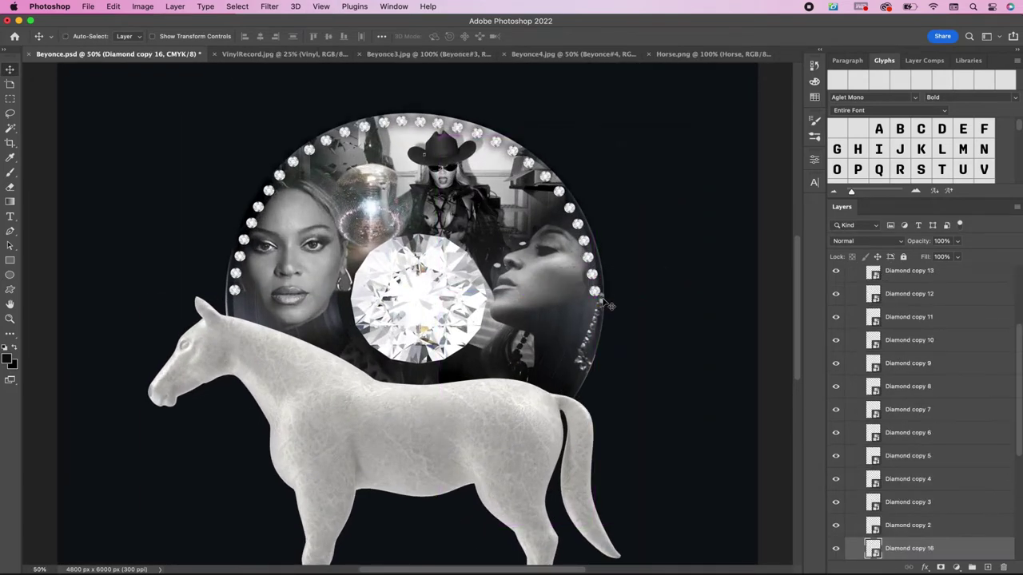
drag(595, 293, 599, 377)
right_click(599, 286)
click(646, 311)
scroll(956, 353, up, 5)
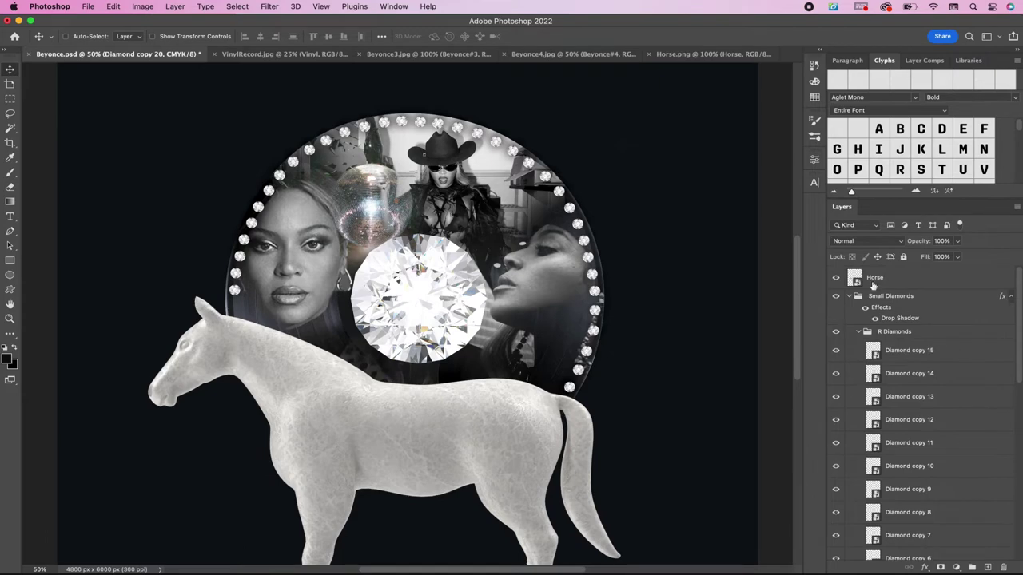
Step: Wrap the Horse layer in a new top-level group named Horse above Small Diamonds
click(849, 296)
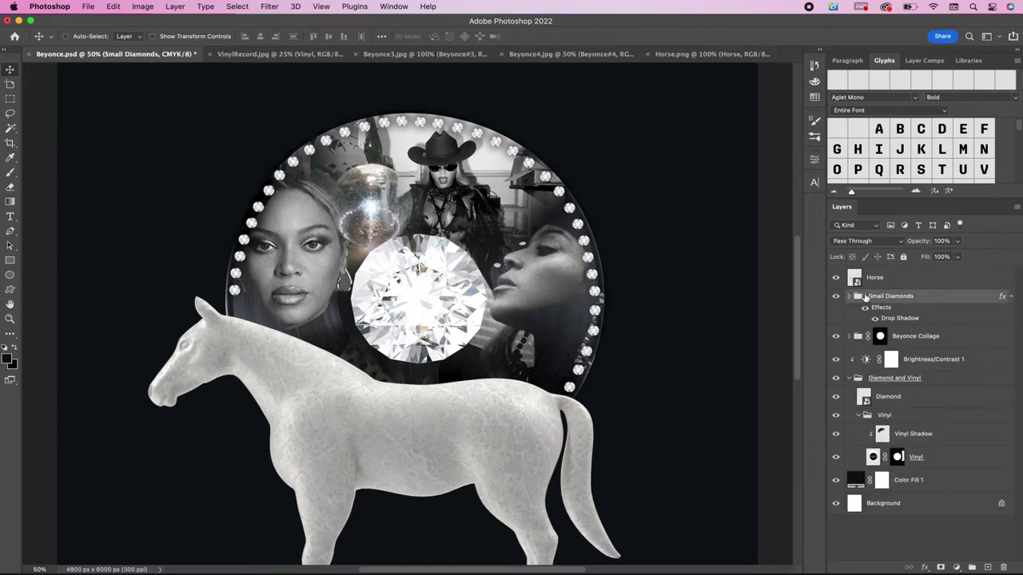
click(887, 281)
click(972, 569)
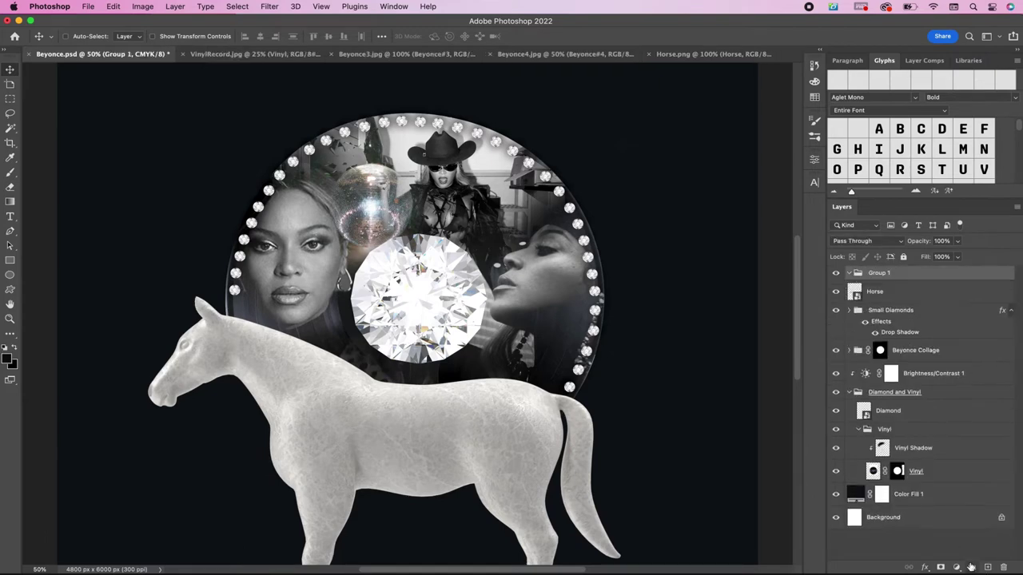
drag(879, 294, 886, 278)
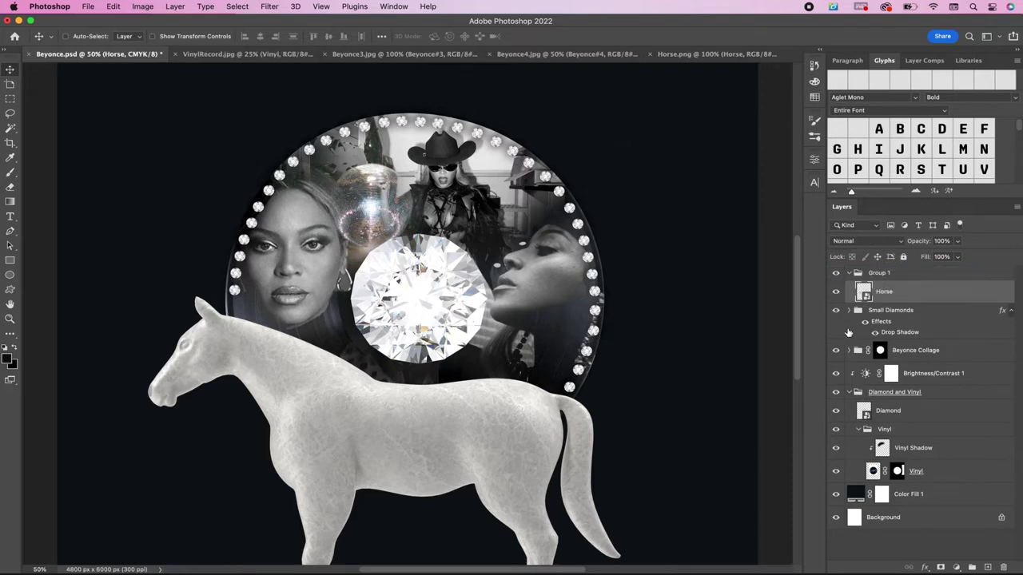
click(847, 393)
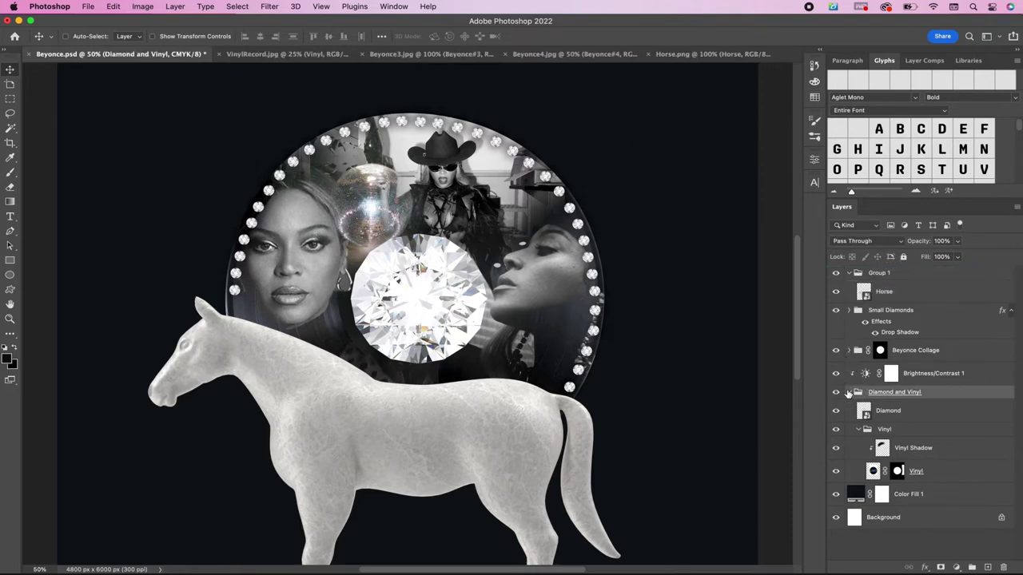
click(849, 393)
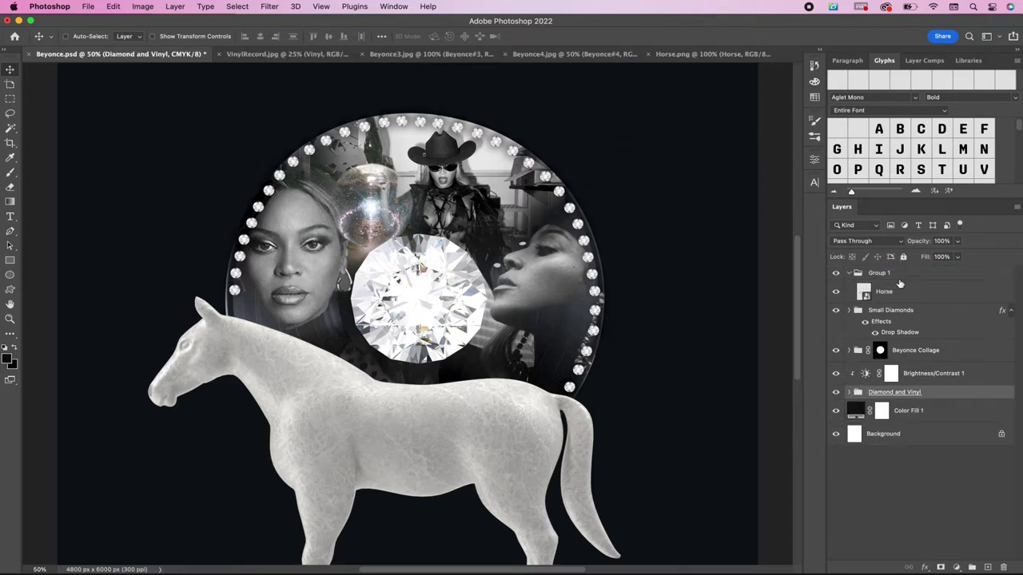
click(902, 279)
double_click(879, 274)
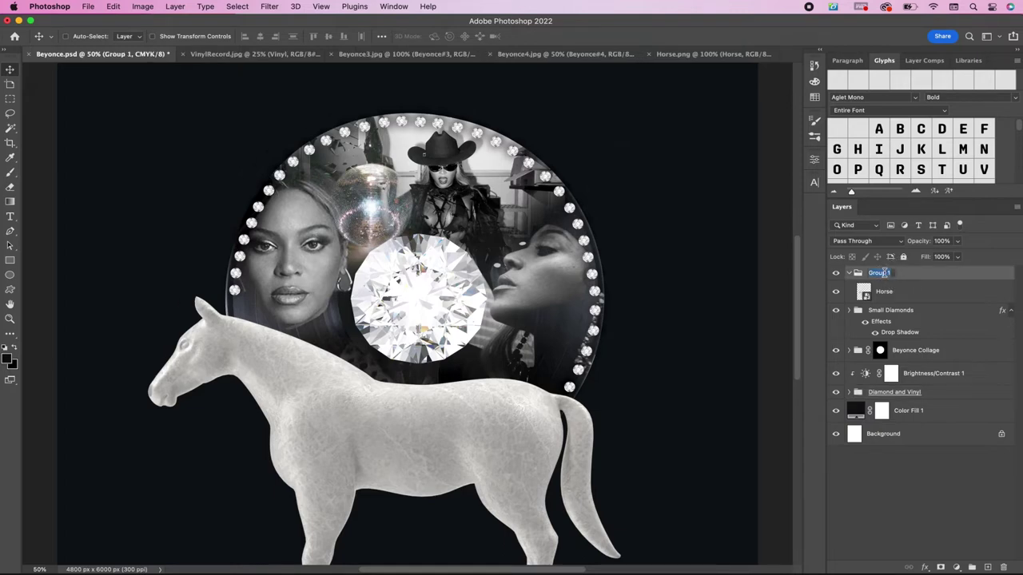
text(Horse)
key(Return)
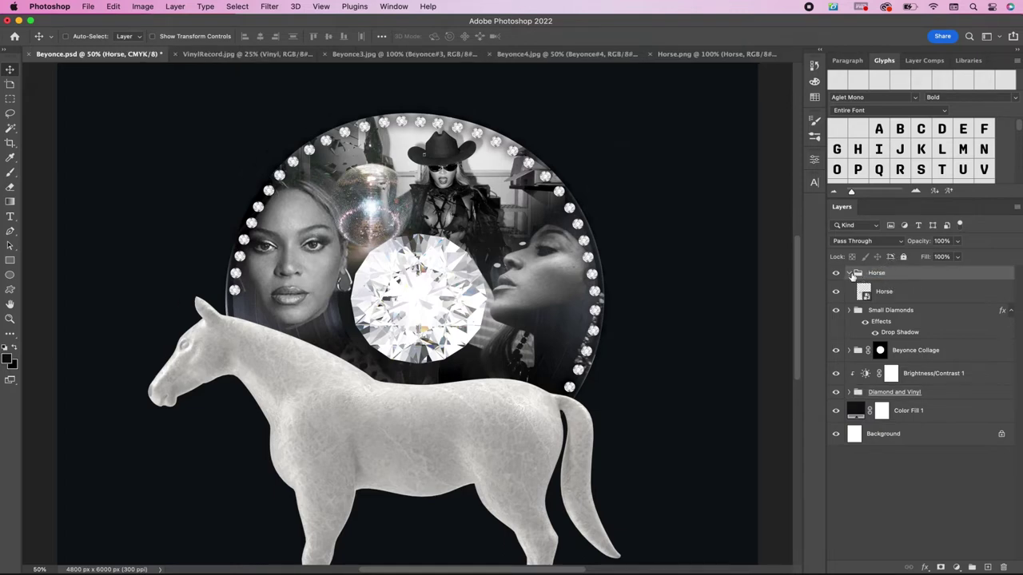
click(850, 273)
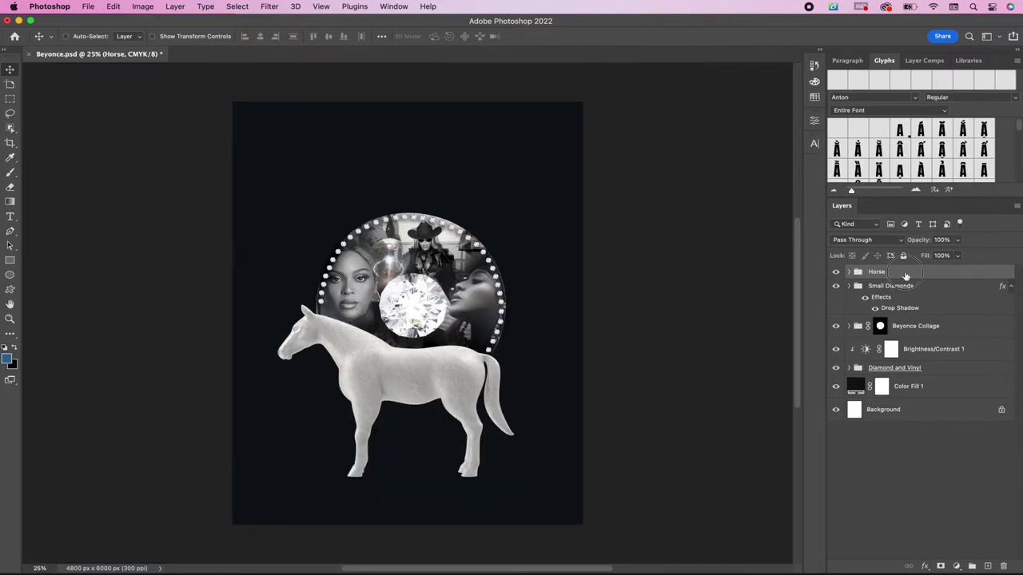
Step: Add Bevel & Emboss to the Horse group with 98% highlights and Screen shadows coloured #040404
double_click(904, 272)
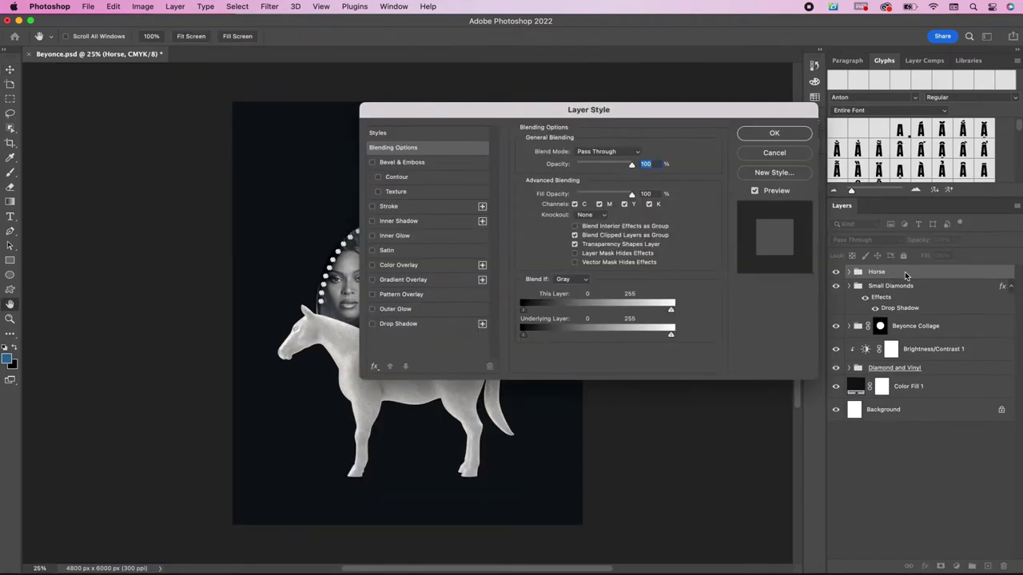
click(448, 164)
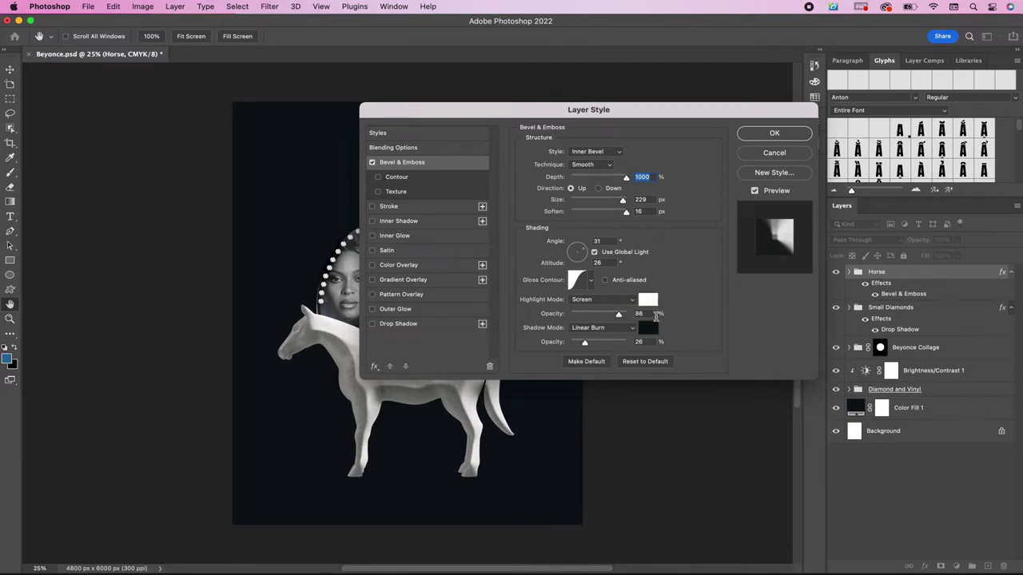
click(639, 313)
text(98)
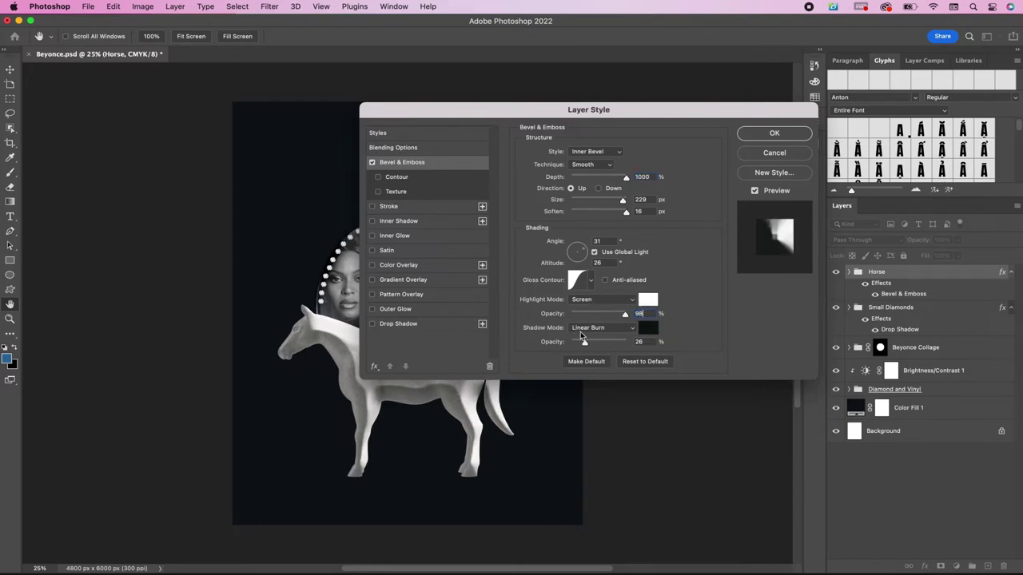
click(582, 327)
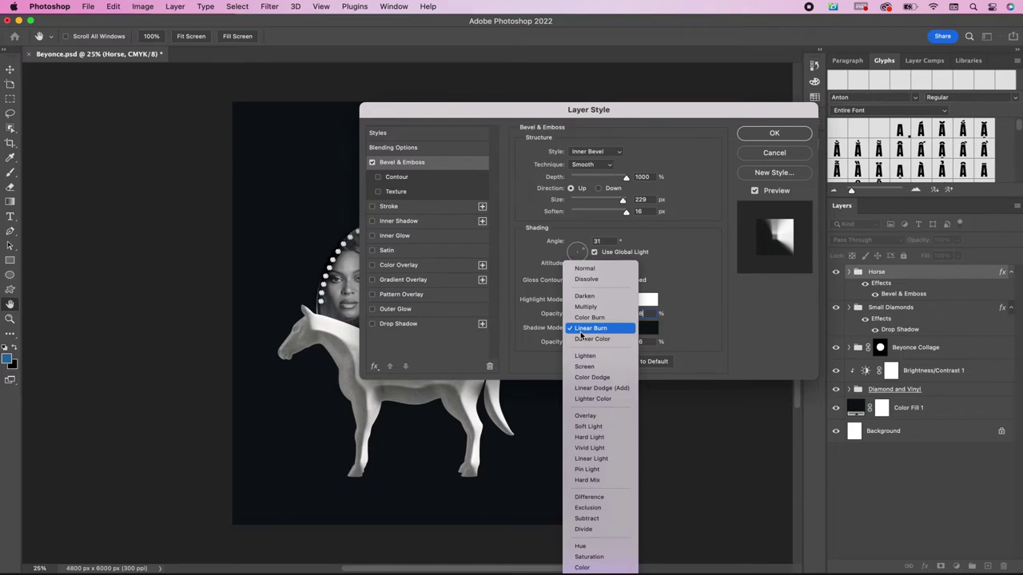
click(582, 369)
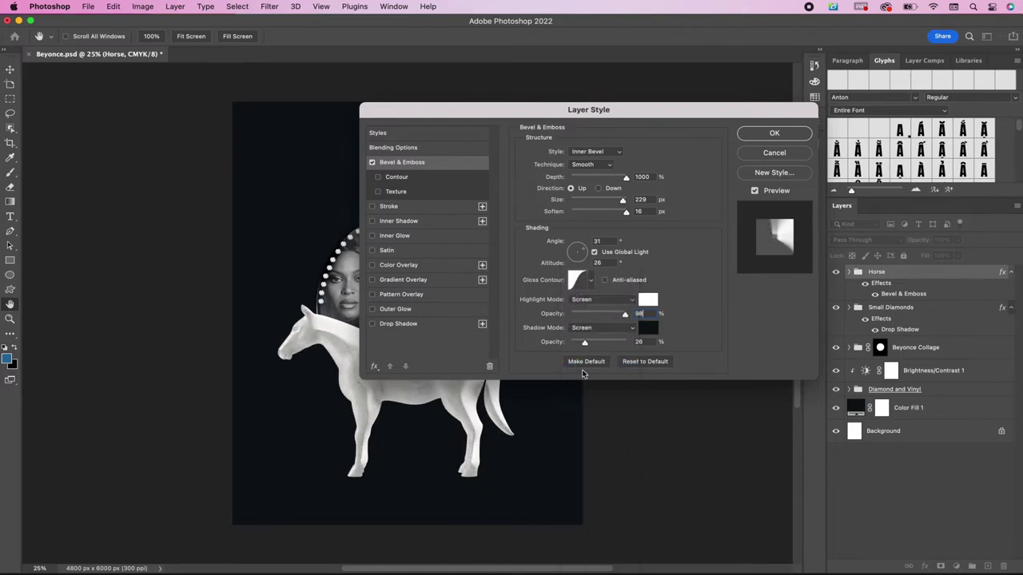
click(648, 328)
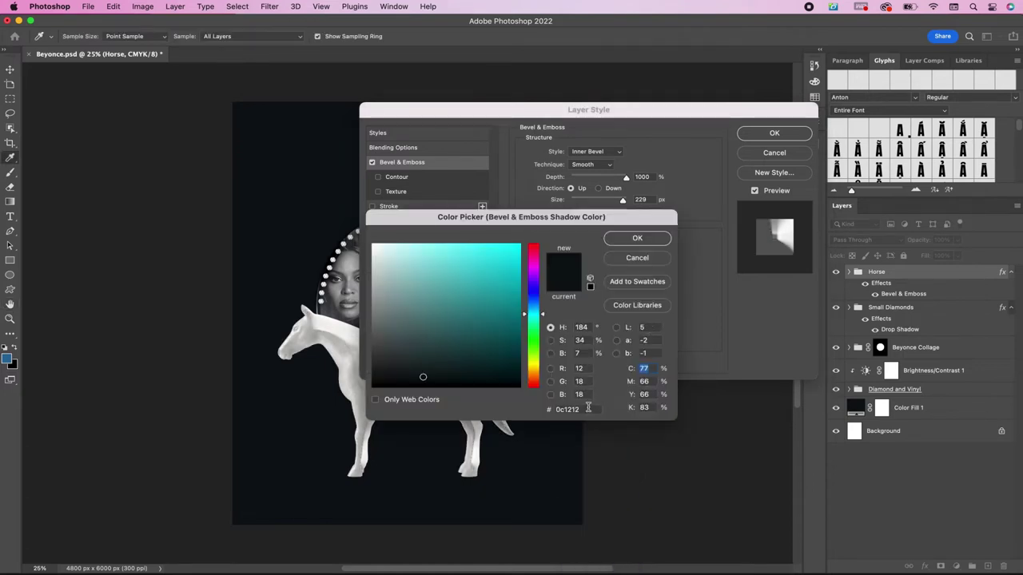
text(040404)
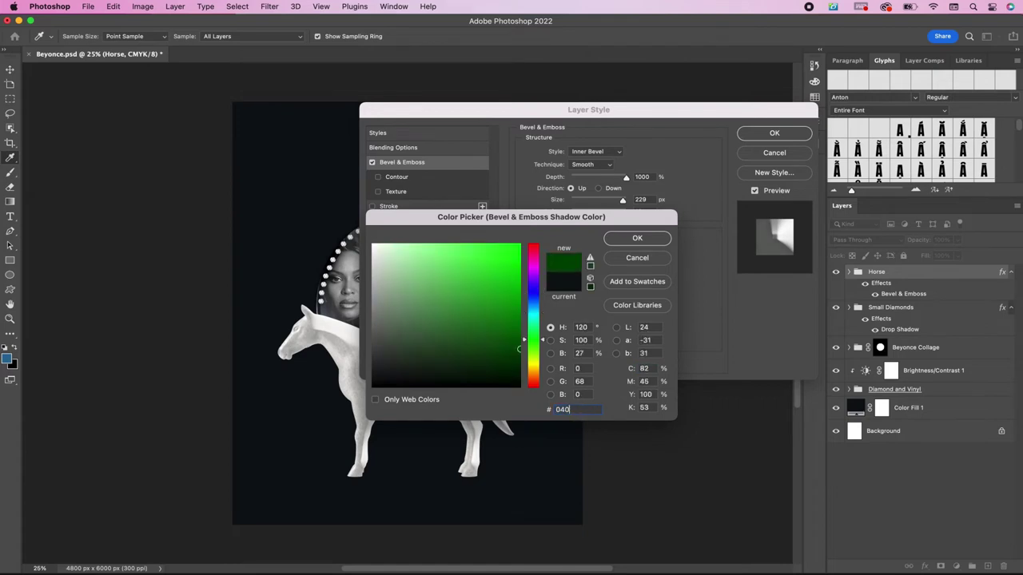
click(637, 239)
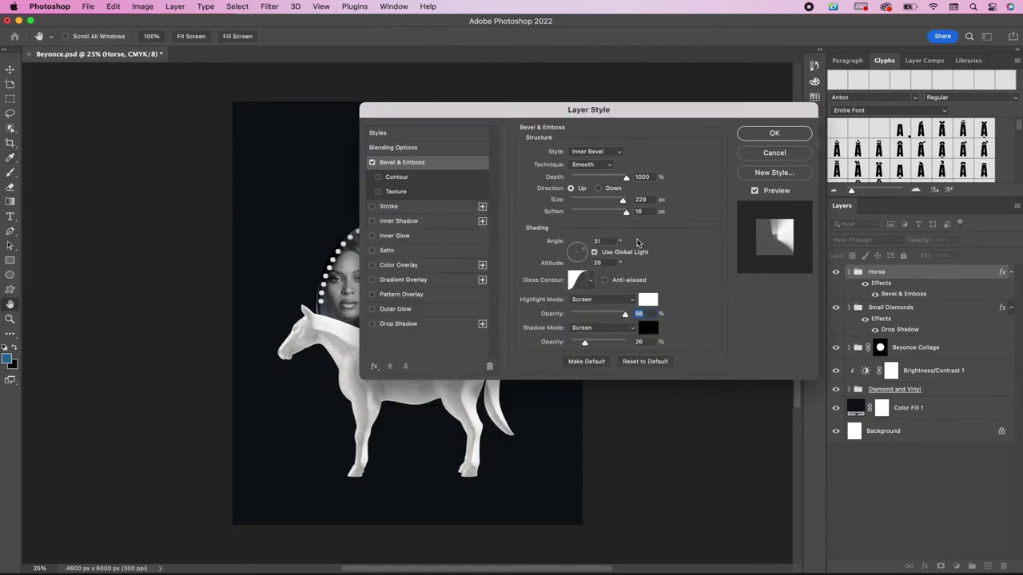
Step: Enable the bevel's Contour with a different preset shape and add an Inner Shadow
click(424, 178)
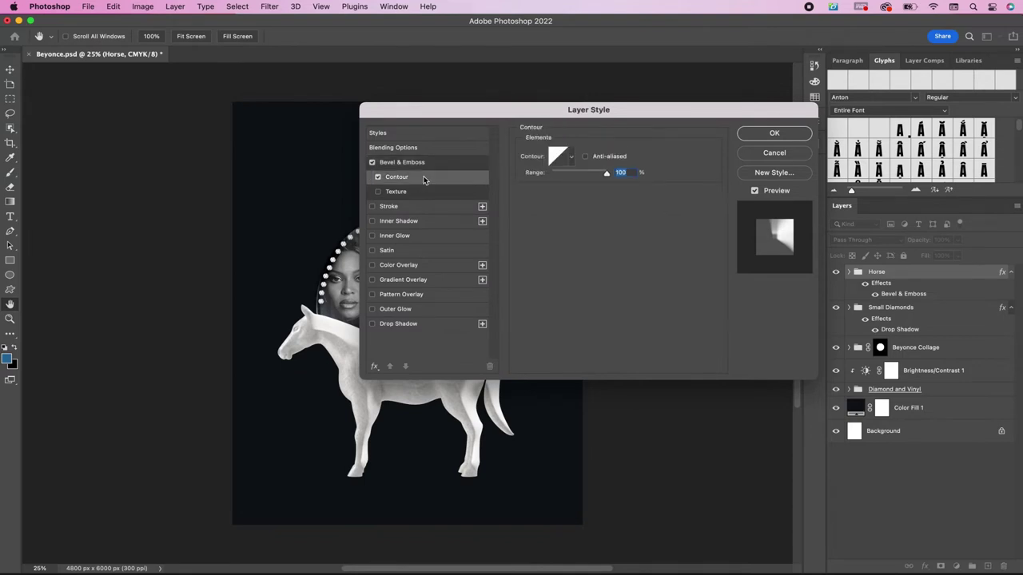
click(572, 163)
click(575, 200)
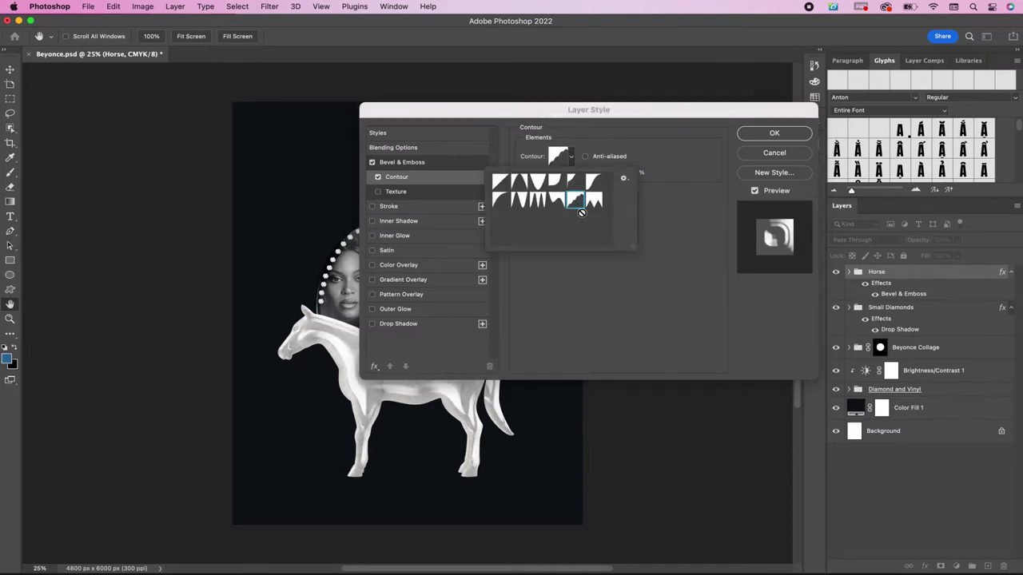
click(646, 298)
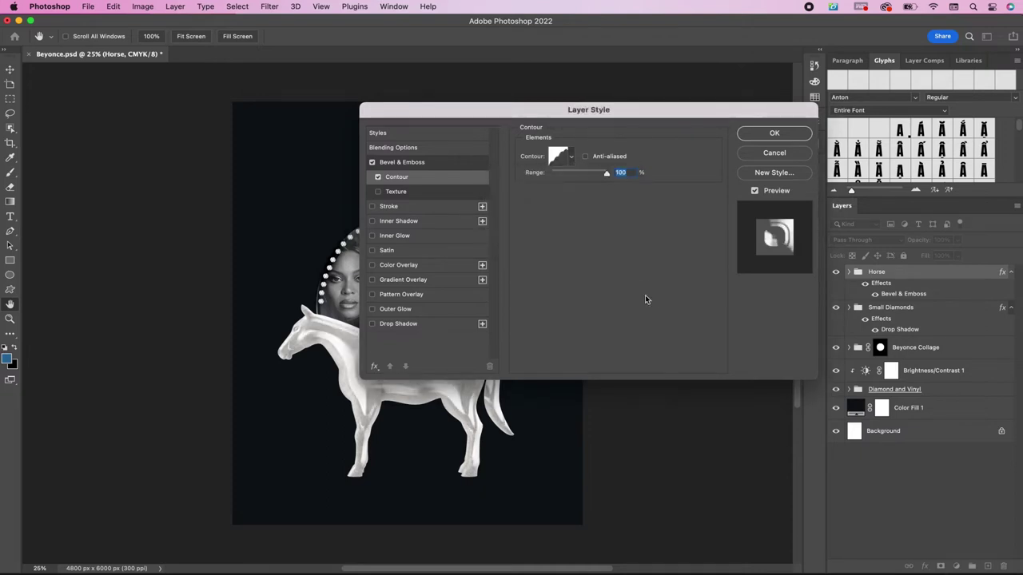
click(444, 224)
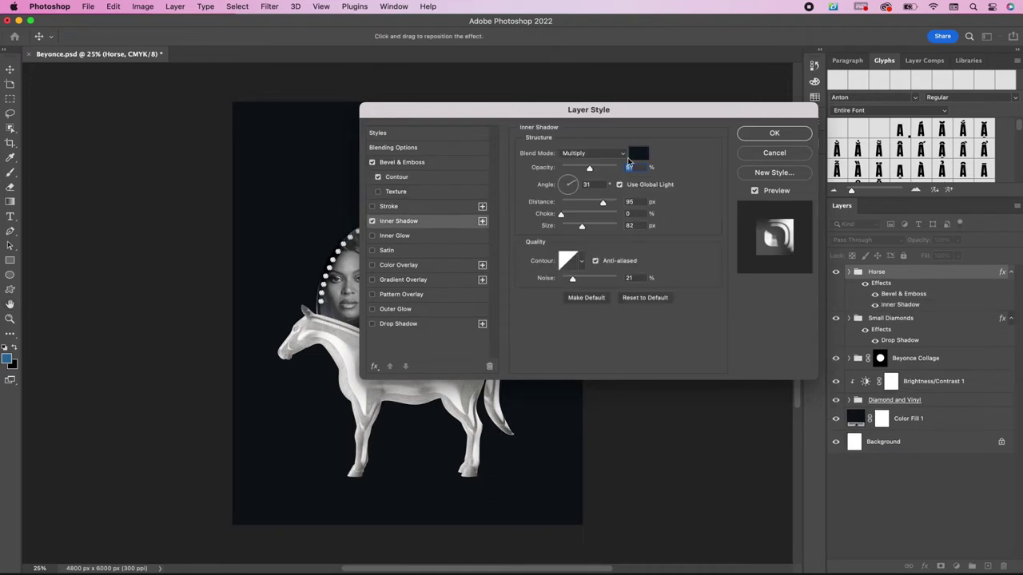
Step: Set the inner shadow colour to a deep navy
click(637, 154)
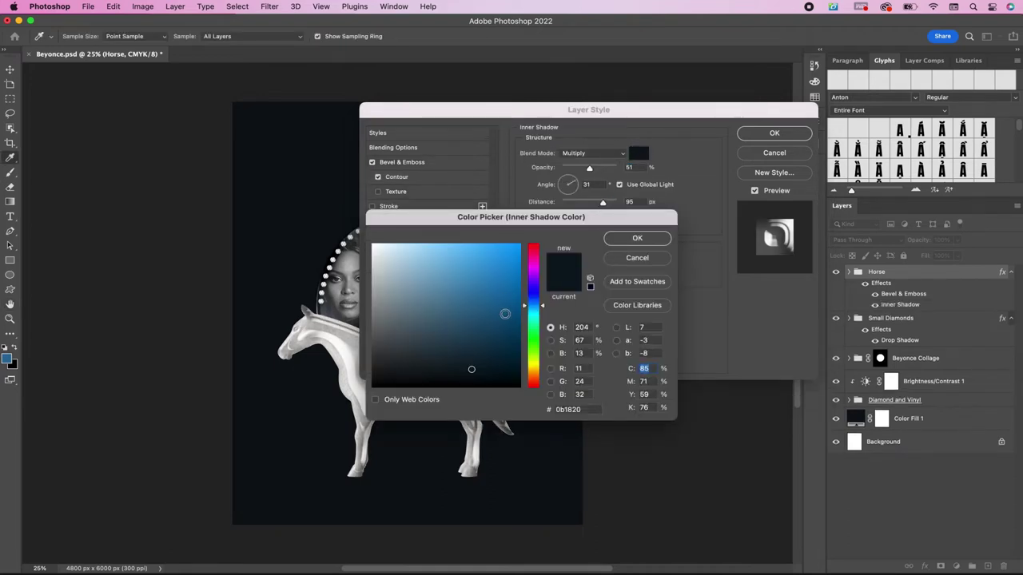
drag(538, 305, 539, 298)
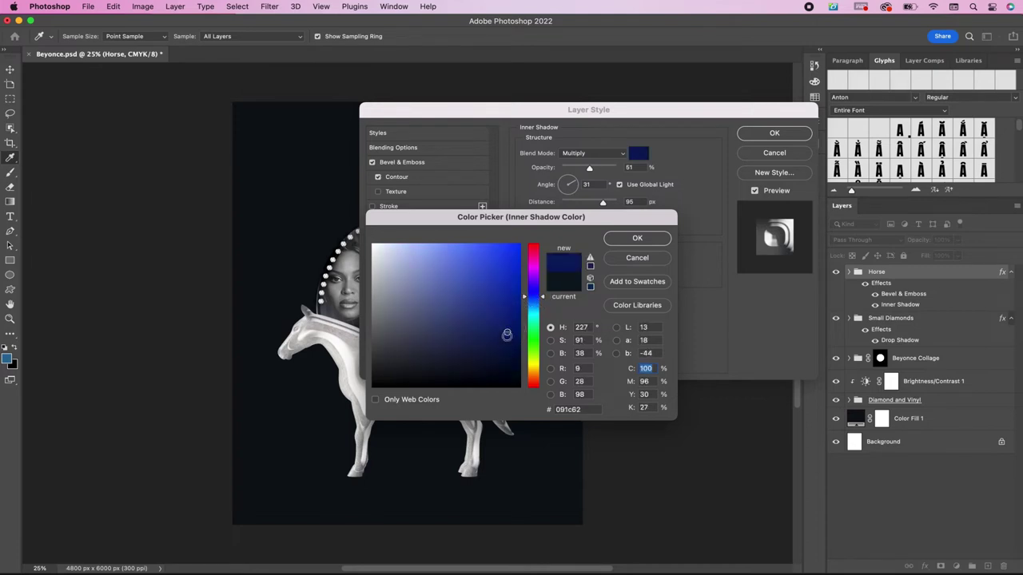
drag(506, 331, 501, 347)
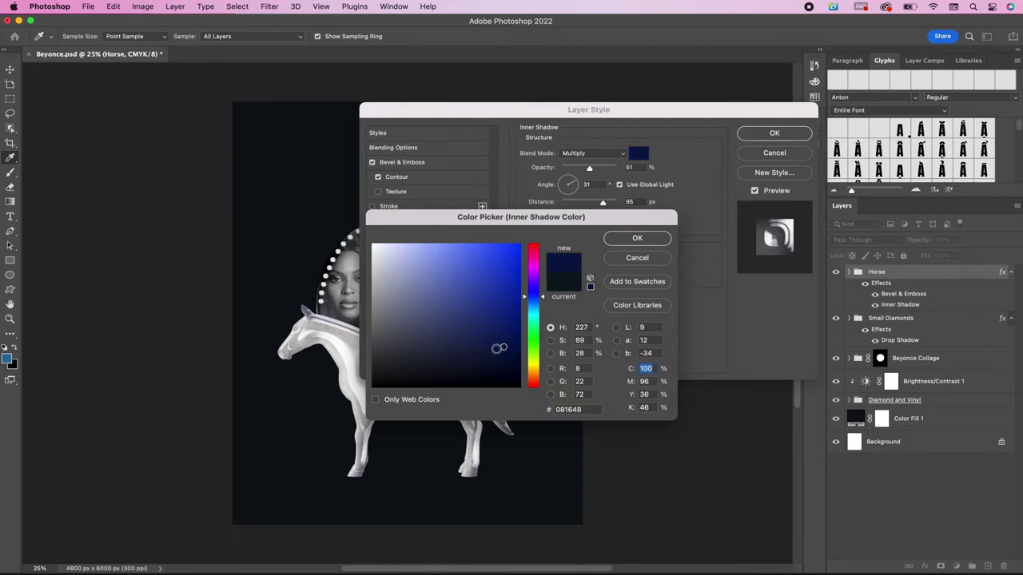
click(496, 349)
click(635, 240)
Step: Set the inner shadow to Hard Mix, 65% opacity, 44 px distance and 188 px size
click(599, 155)
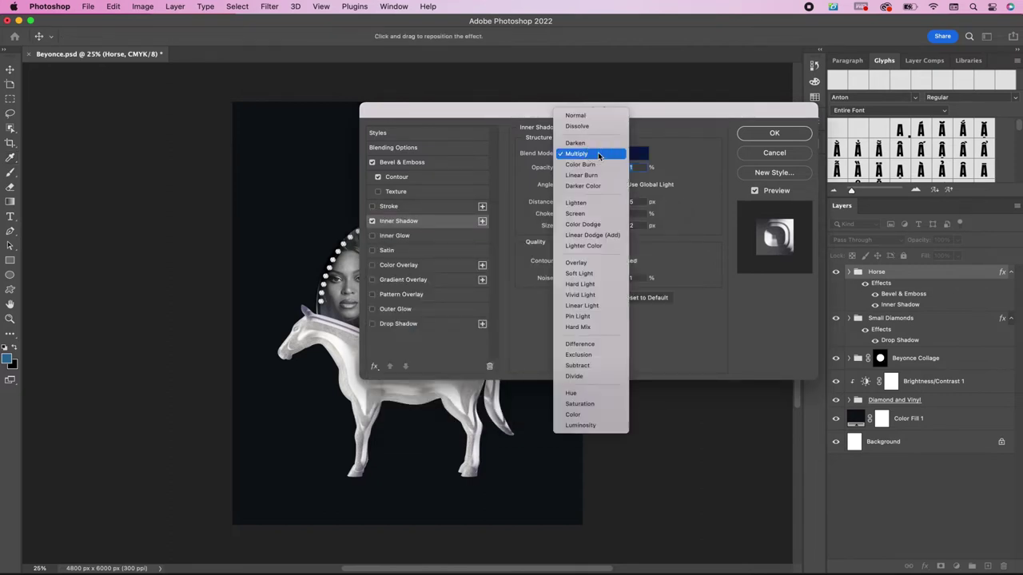
click(593, 326)
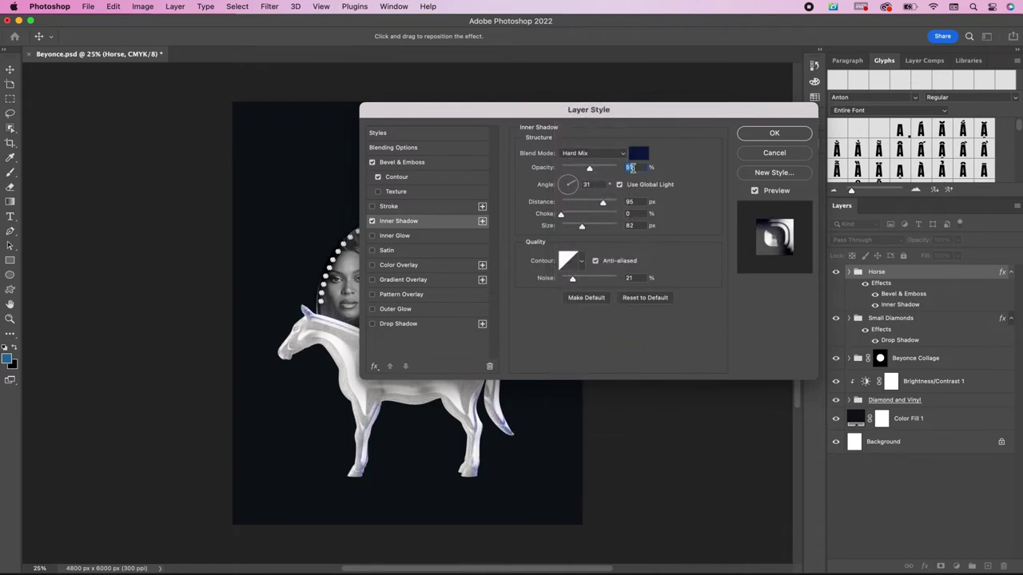
text(65)
click(630, 201)
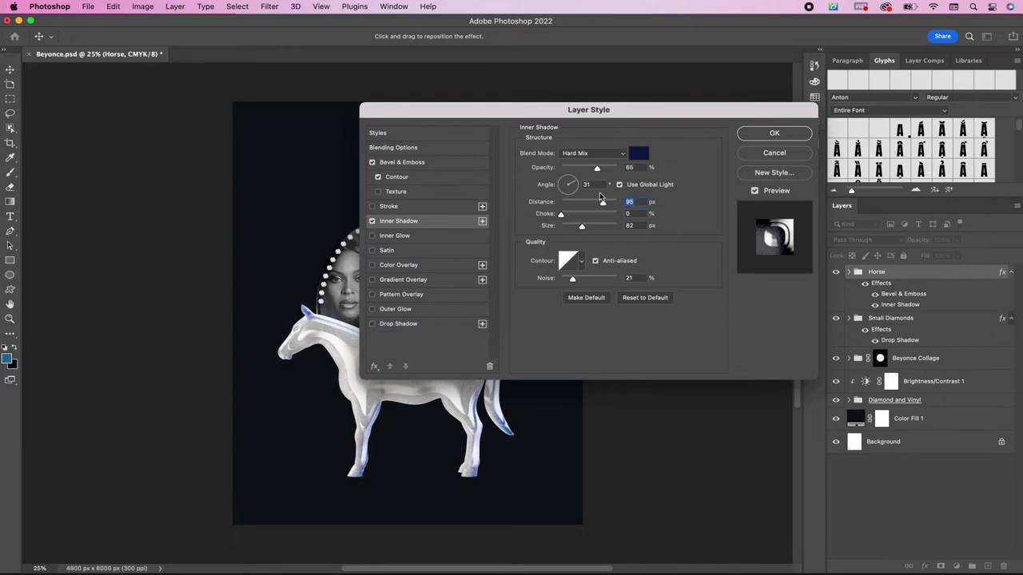
drag(601, 199, 587, 200)
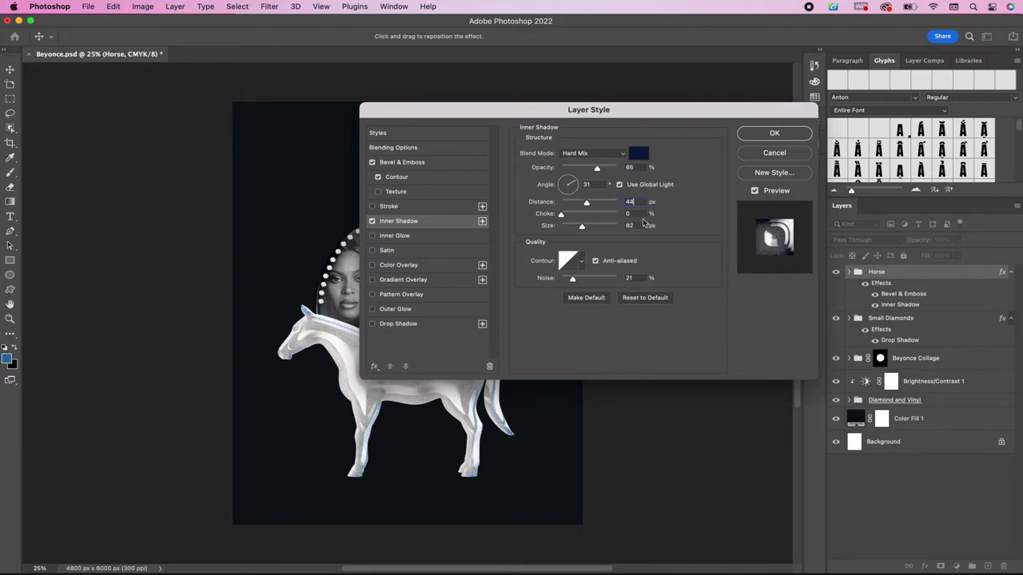
click(640, 226)
drag(593, 227, 604, 226)
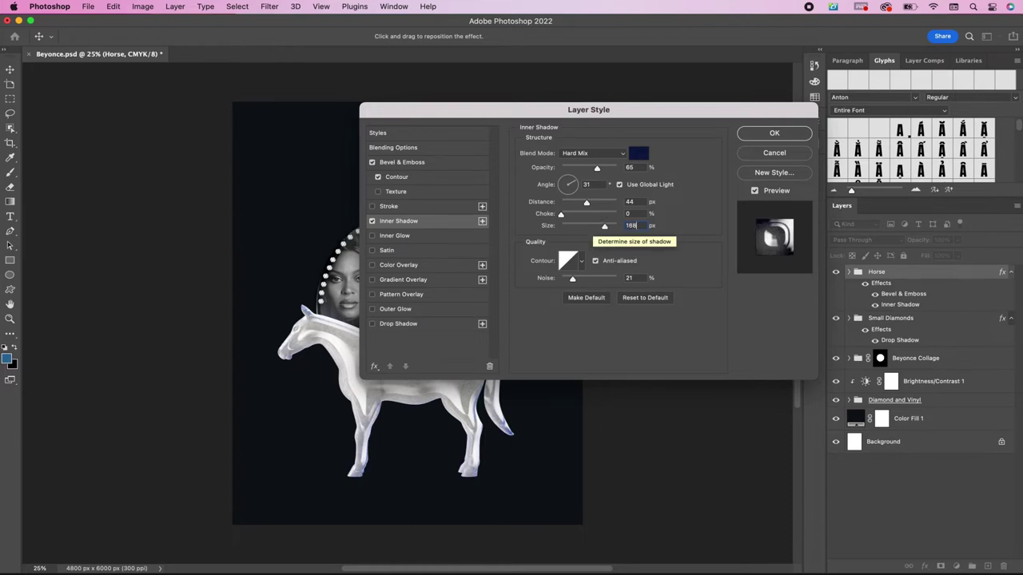
Step: Give the inner shadow a new contour preset with anti-aliasing turned off
click(581, 261)
click(567, 288)
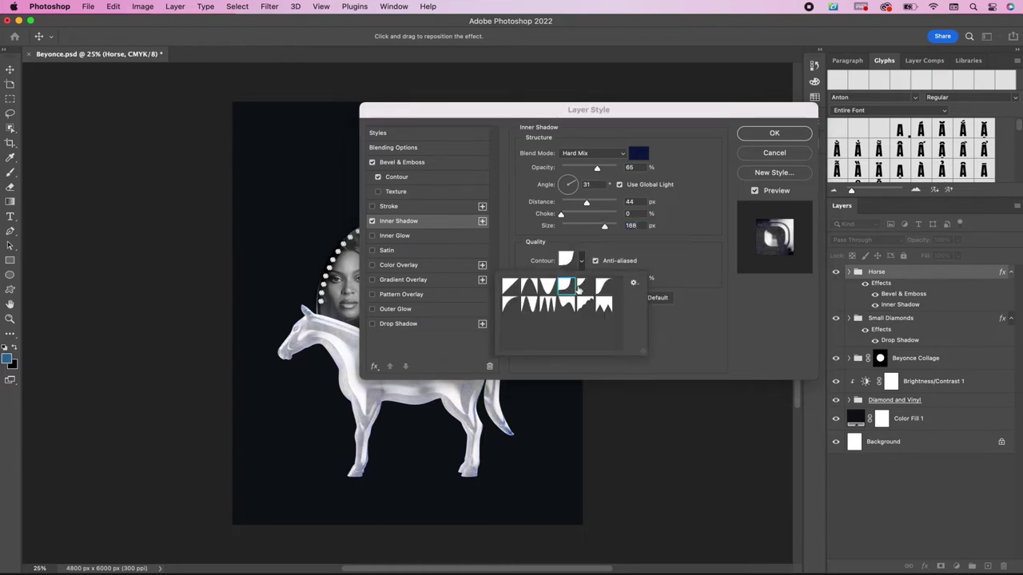
click(700, 322)
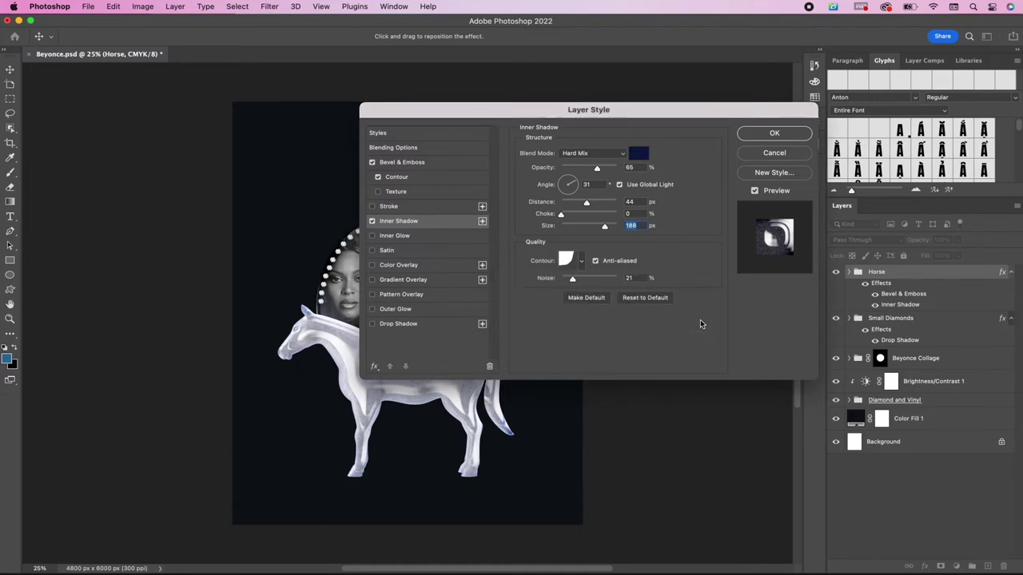
click(595, 261)
Step: Clear the inner shadow noise and add a black satin in Color Burn mode
drag(572, 279, 548, 282)
click(441, 251)
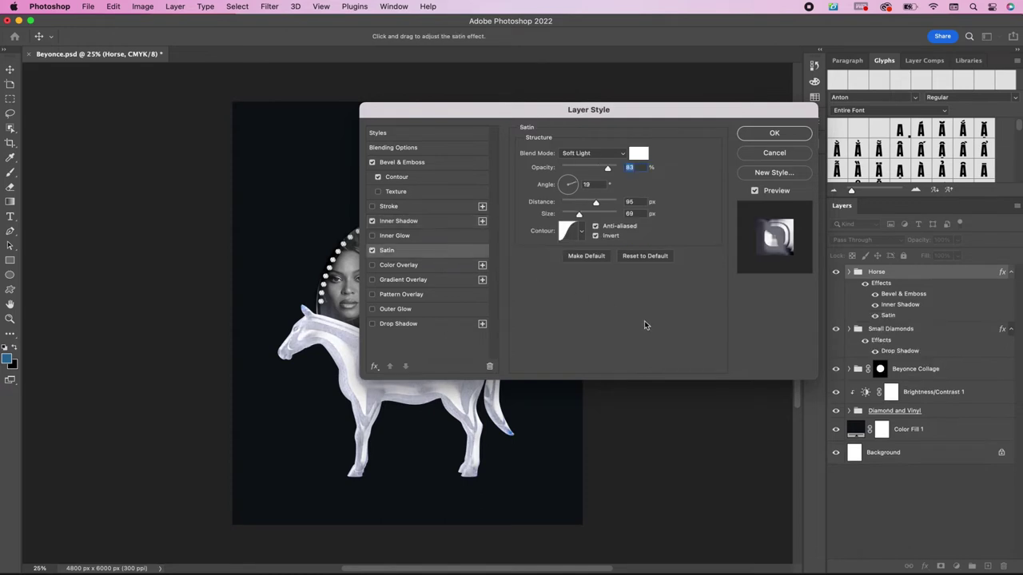
click(638, 153)
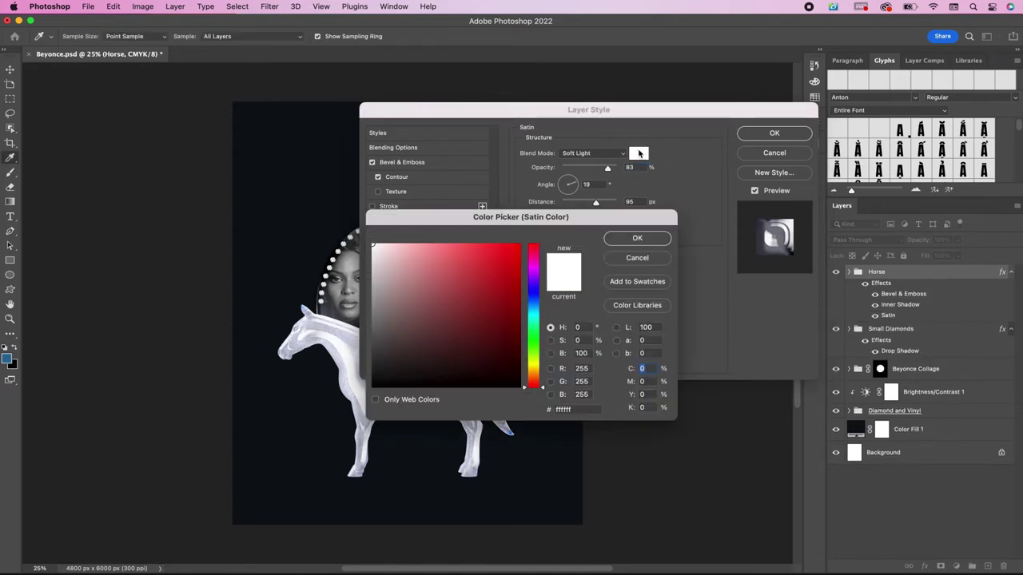
drag(460, 271, 522, 387)
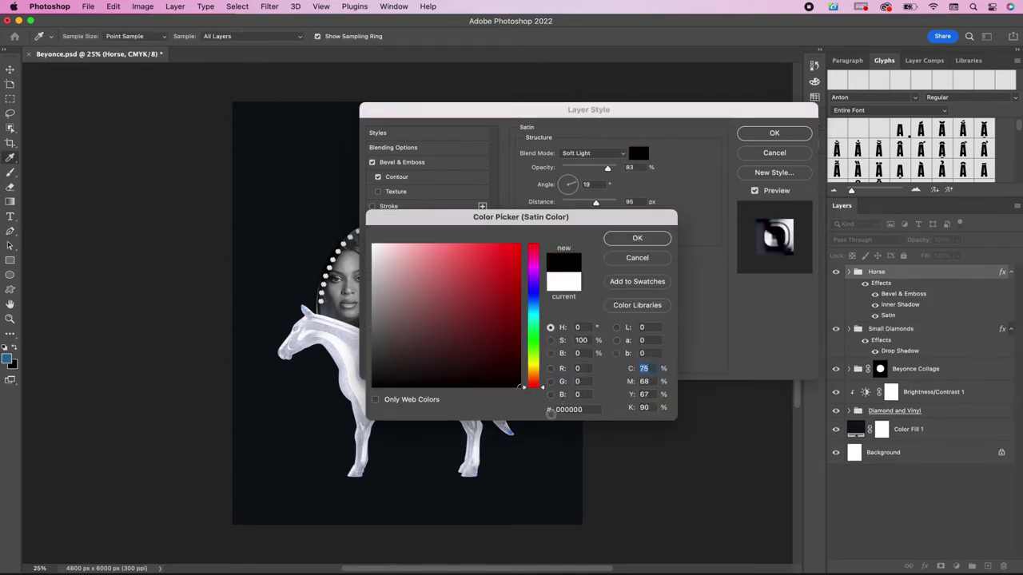
click(626, 238)
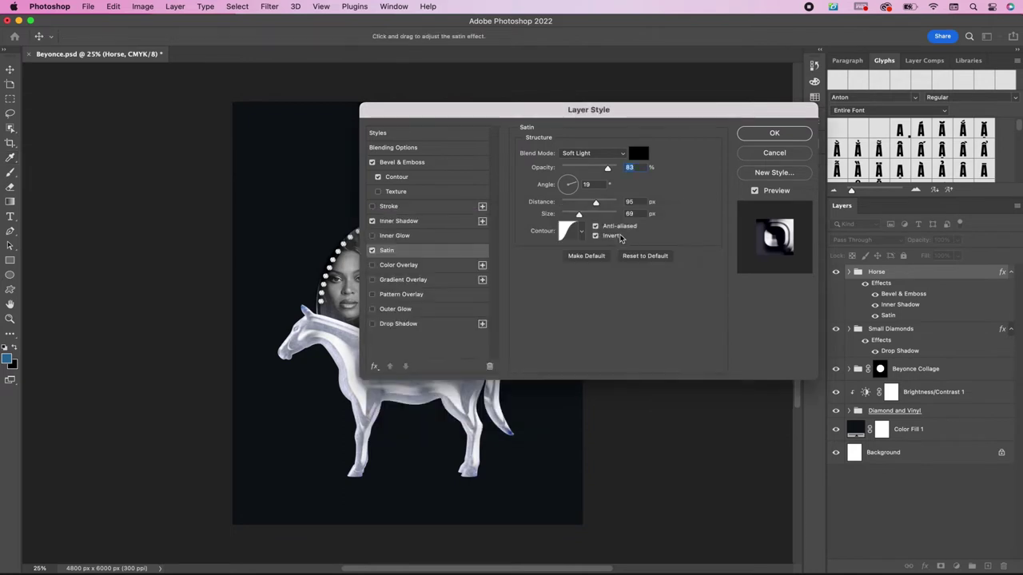
click(599, 156)
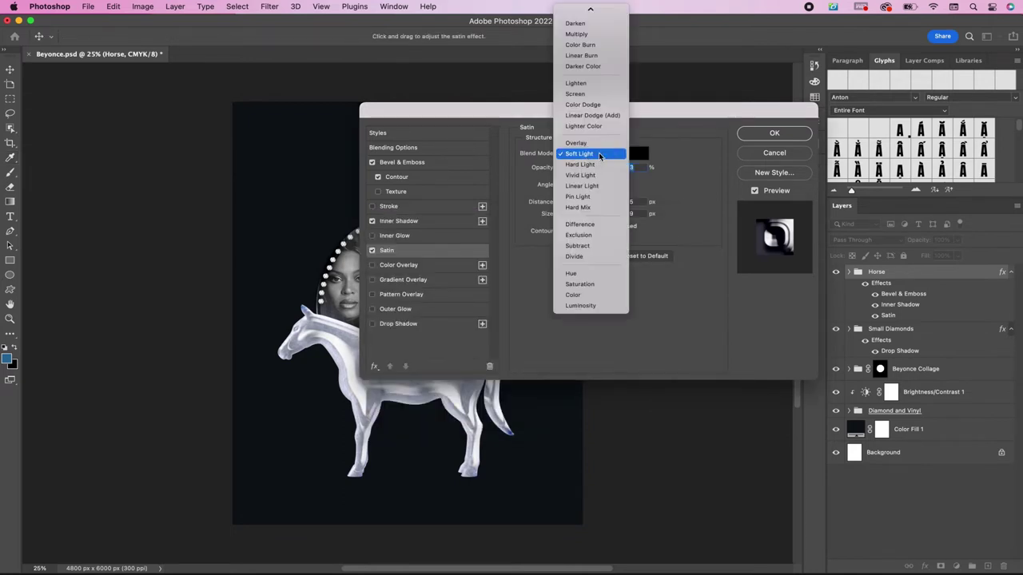
click(589, 45)
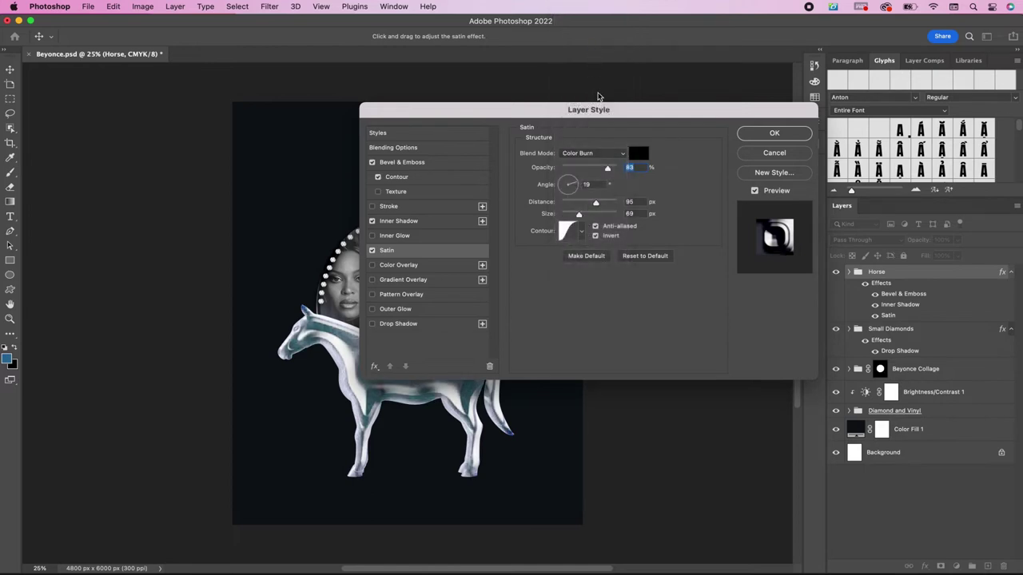
Step: Set the satin to 67% opacity, 90° angle, 158 px distance and 109 px size
text(67)
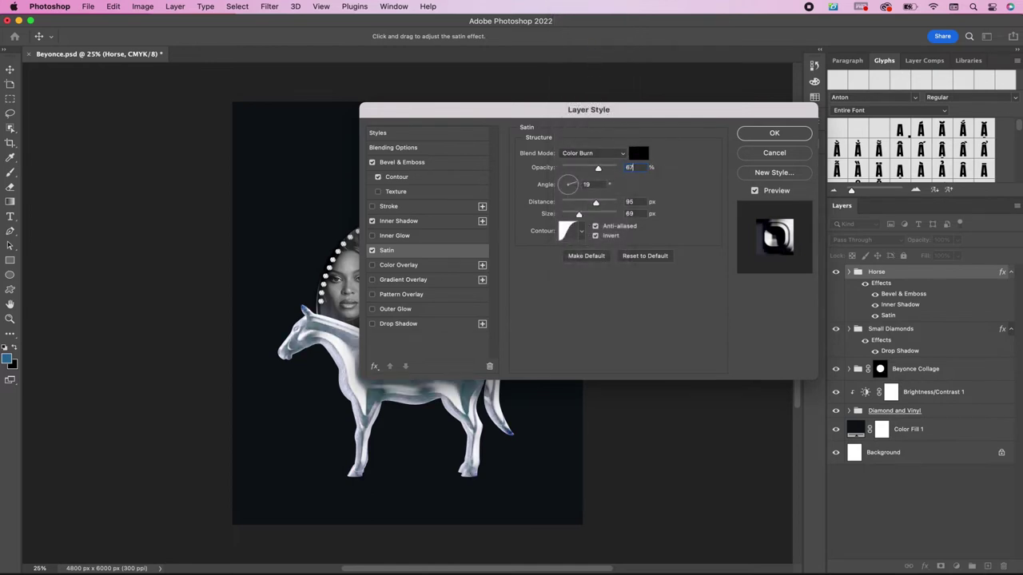
key(Tab)
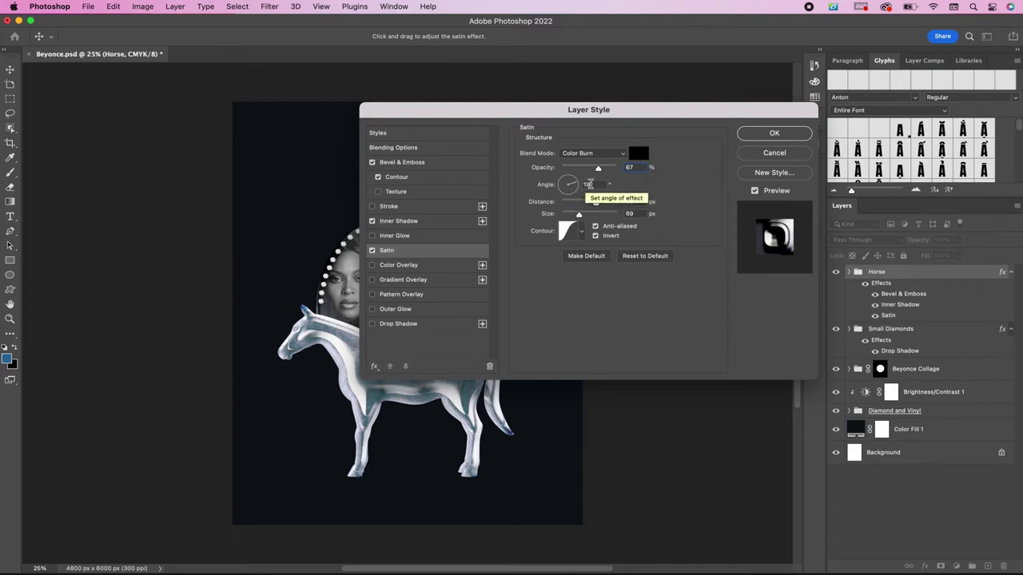
text(90)
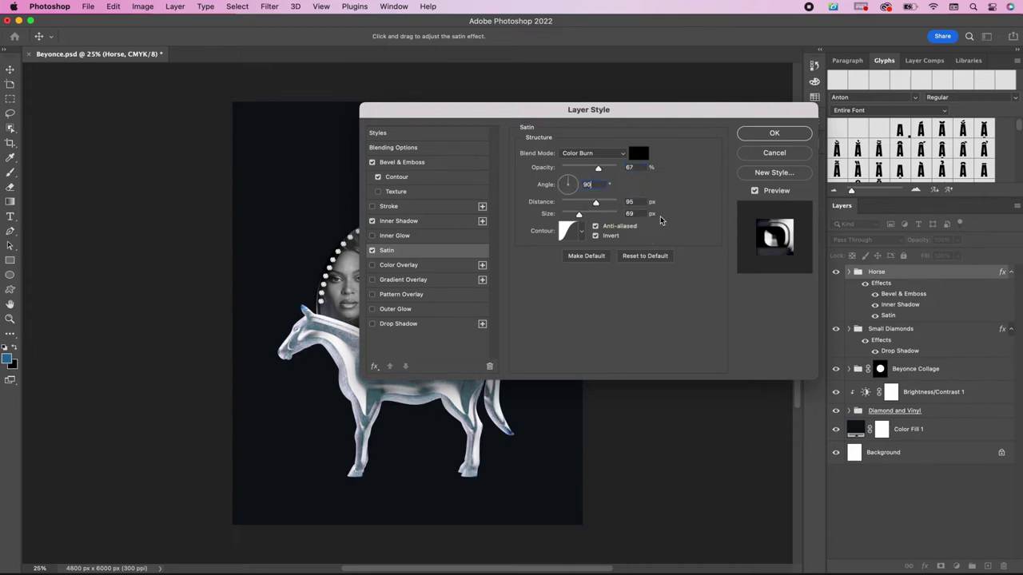
key(Tab)
text(158)
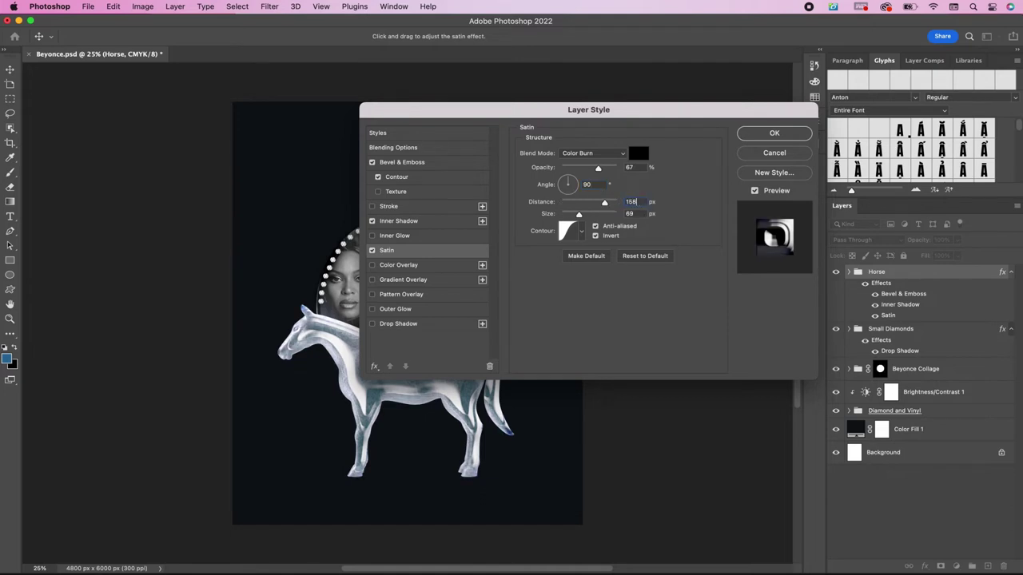
key(Tab)
text(109)
Step: Turn off satin Invert, use the Linear contour, and apply the horse's layer style
click(595, 236)
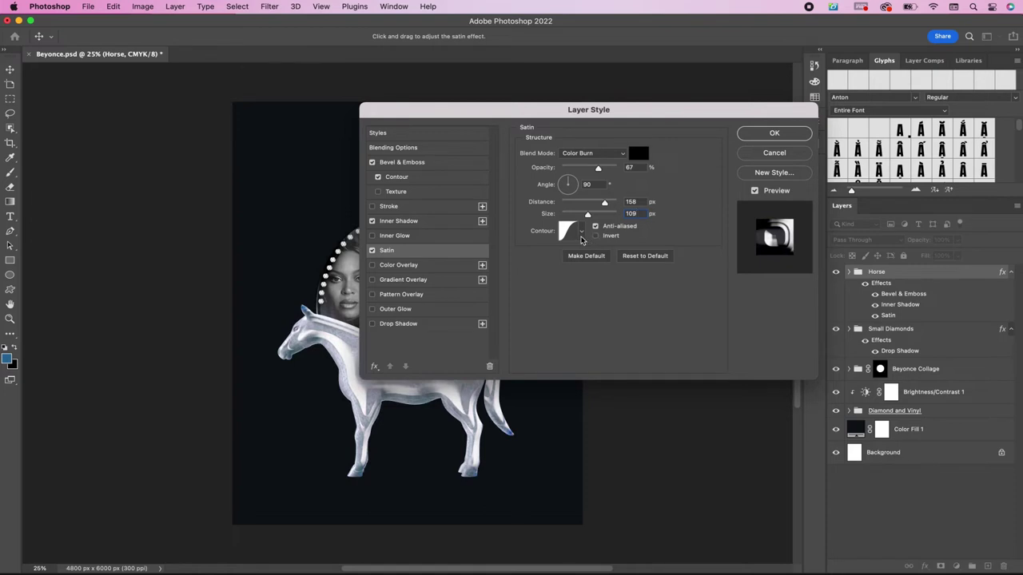
click(580, 237)
click(509, 256)
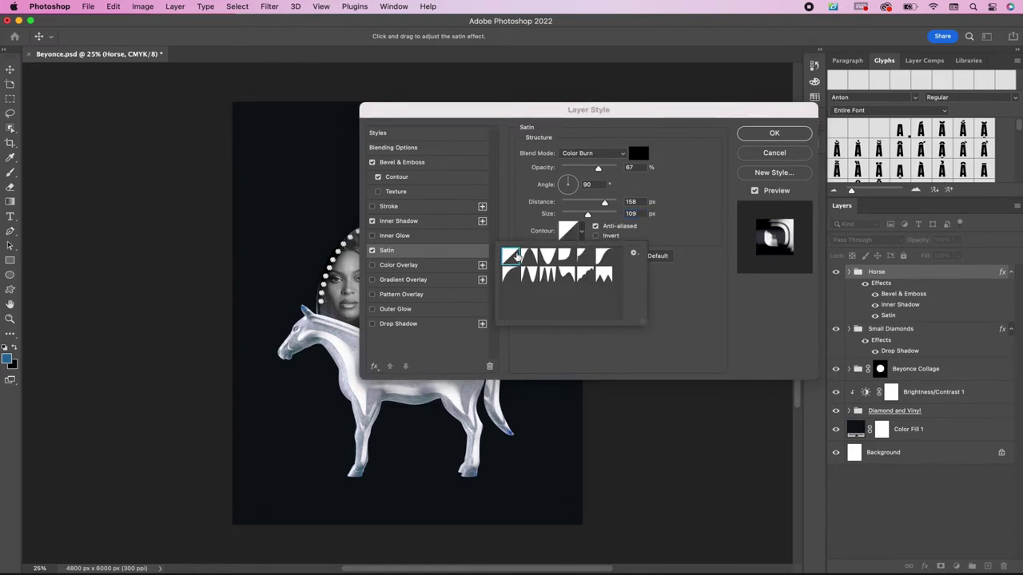
click(700, 299)
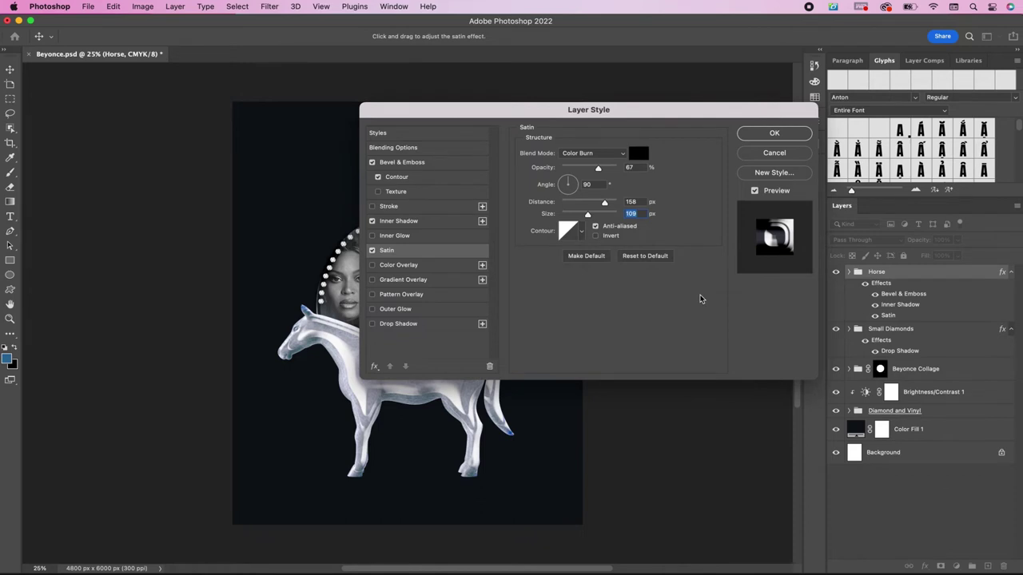
click(771, 135)
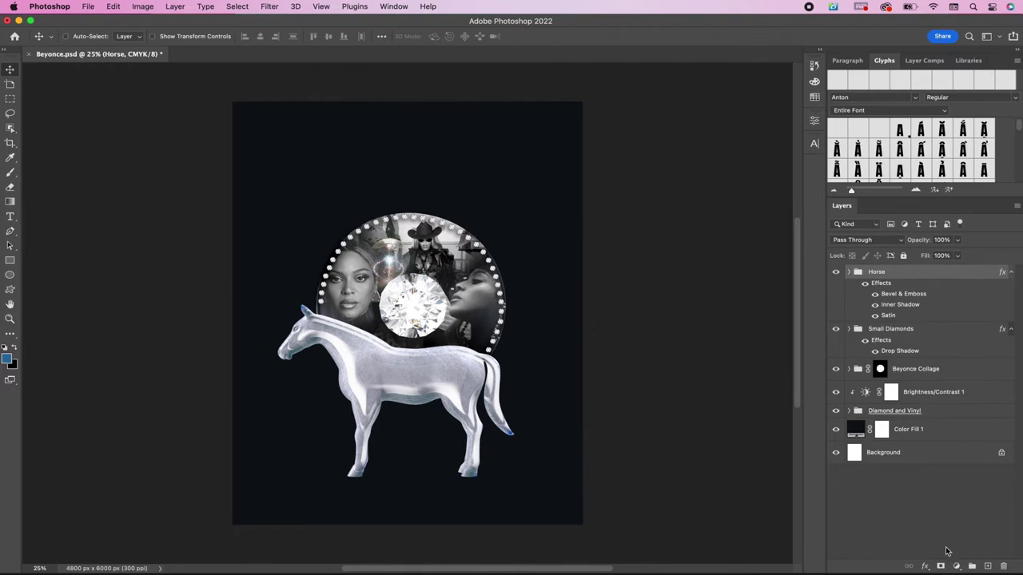
Step: Add a #161616 solid colour fill layer in Saturation blend mode
click(957, 567)
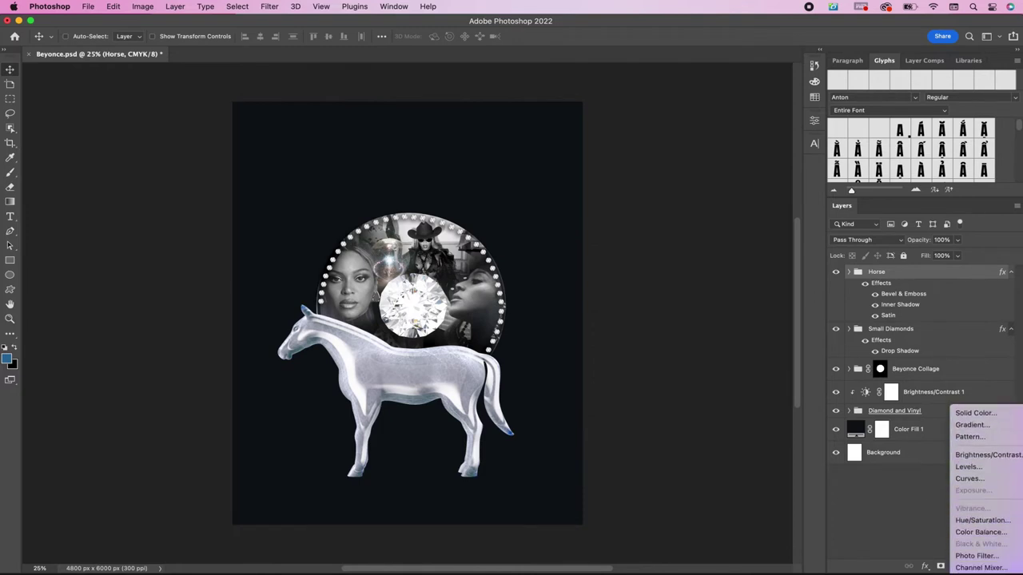
click(970, 414)
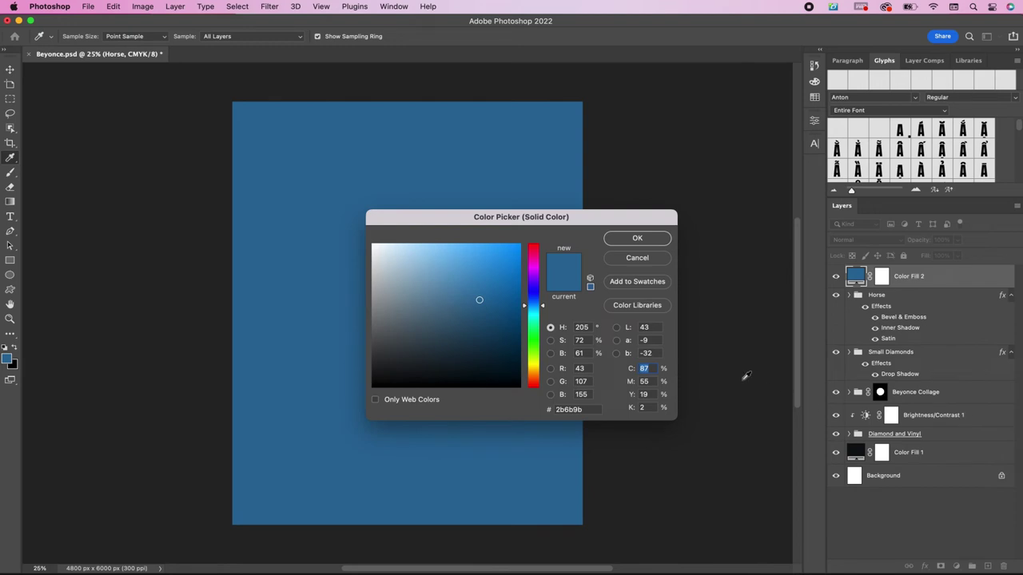
drag(593, 408, 522, 413)
text(16161)
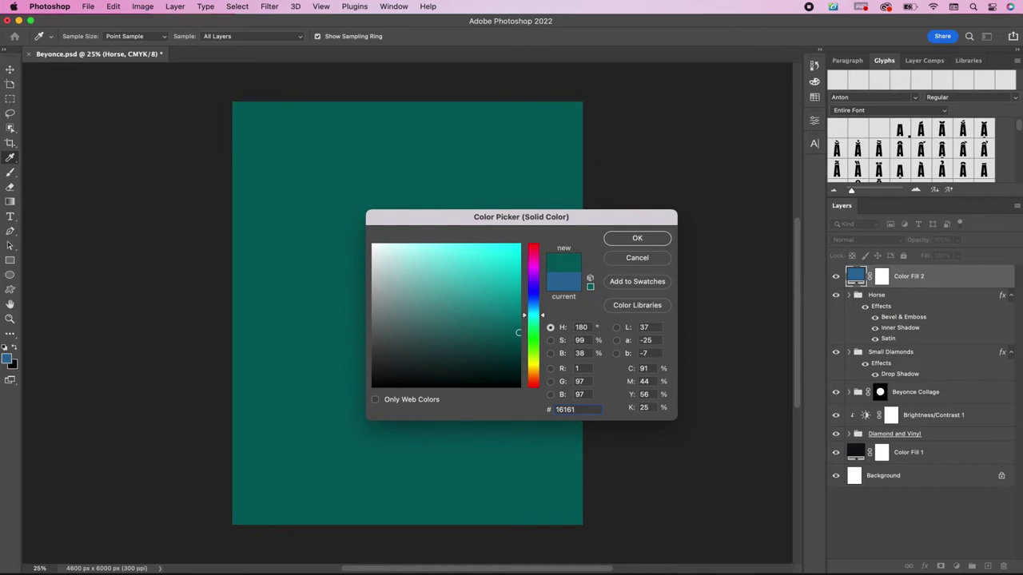
text(6)
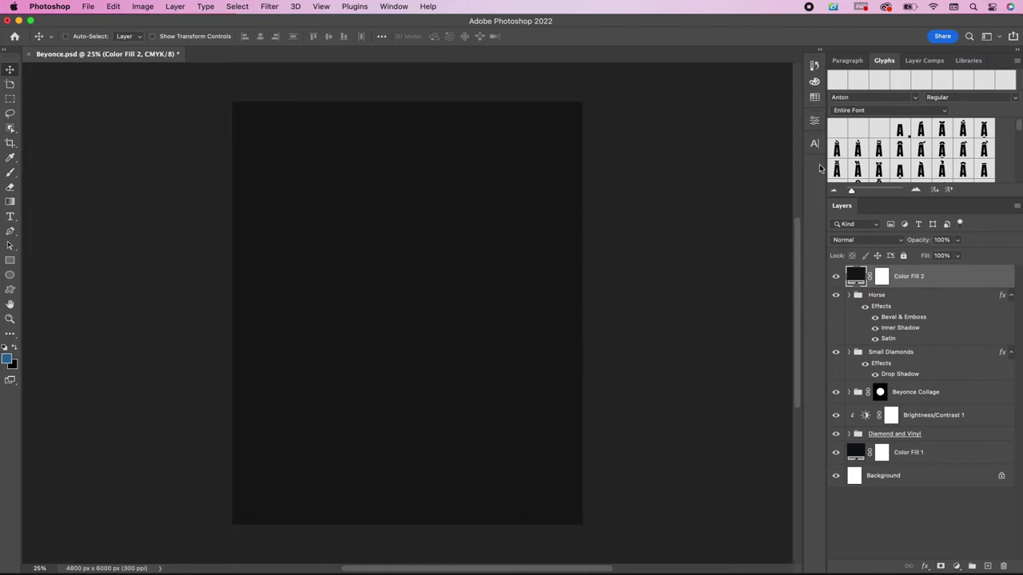
click(850, 241)
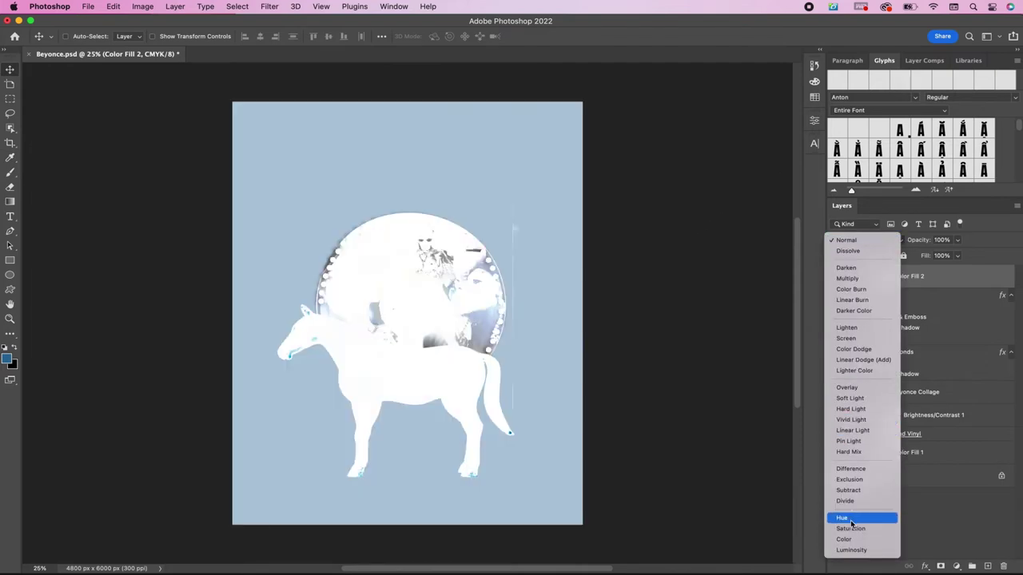
click(850, 529)
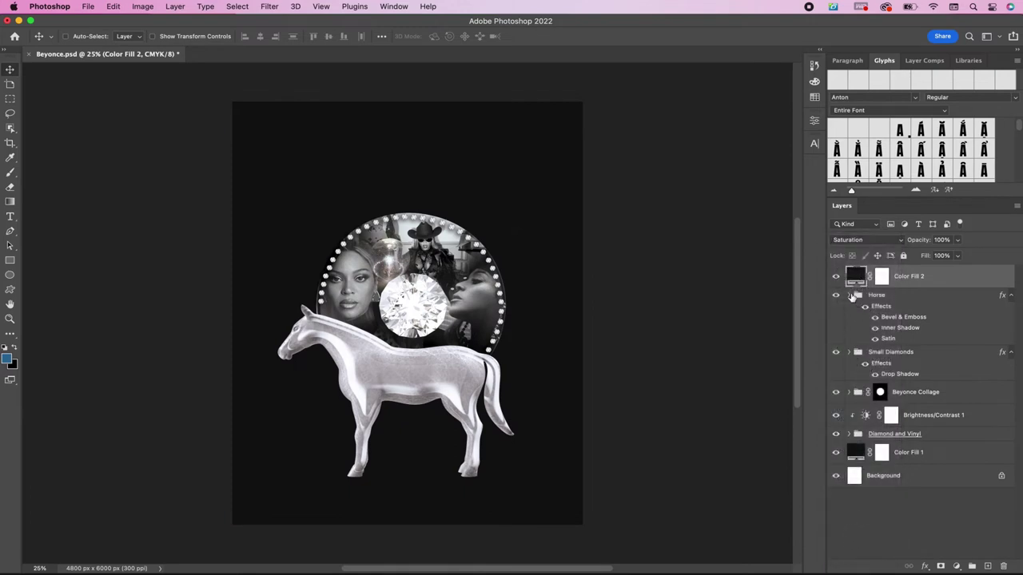
Step: Replace the fill layer's mask with one shaped to the horse's outline
click(881, 281)
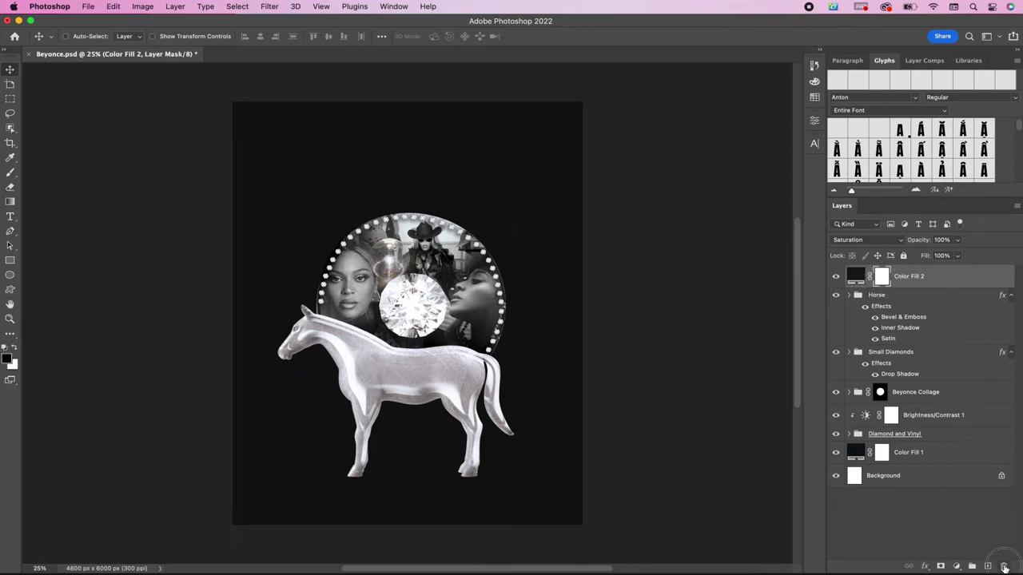
click(1005, 568)
key(Return)
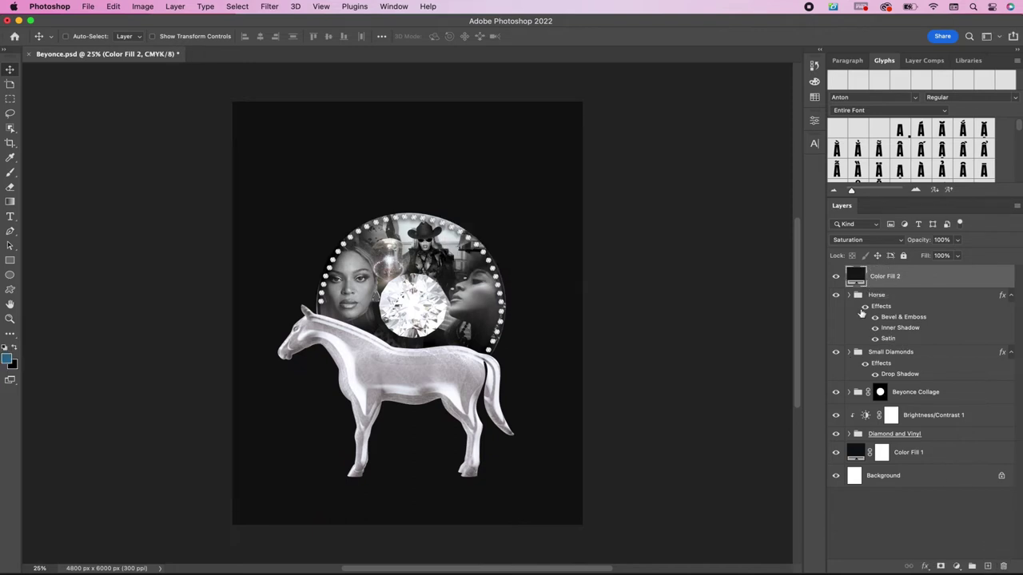
click(849, 295)
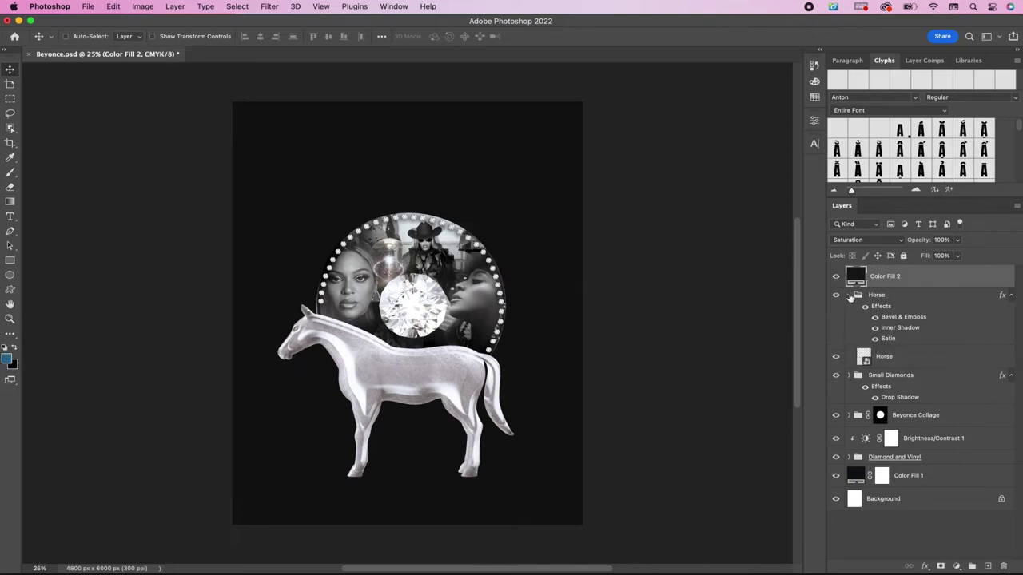
super+click(863, 360)
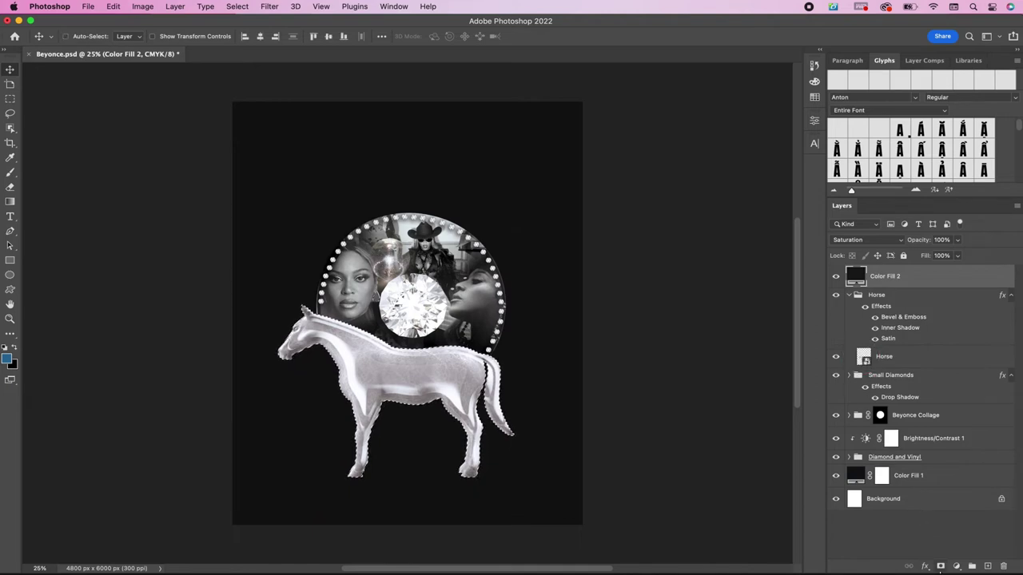
click(940, 566)
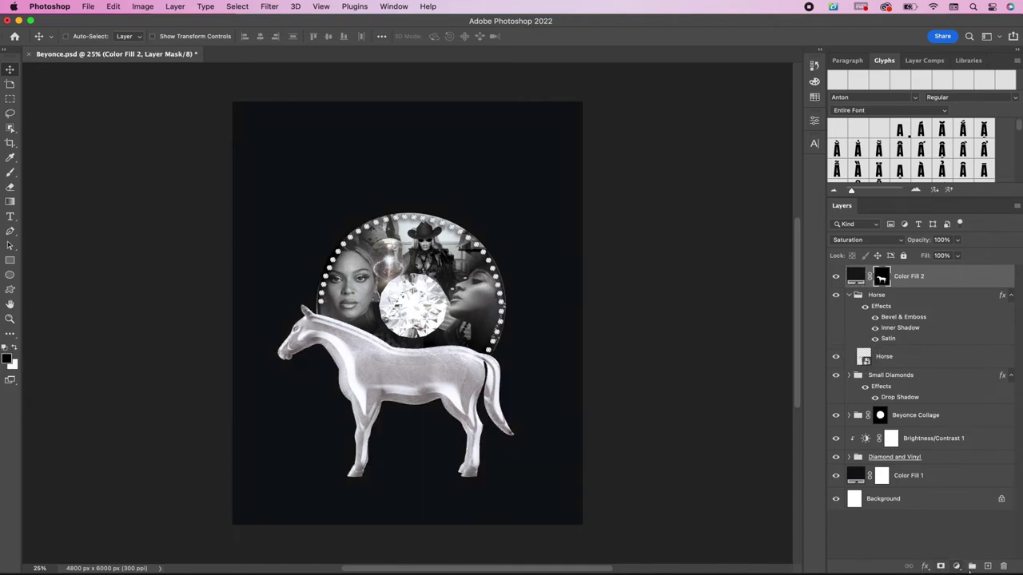
click(957, 567)
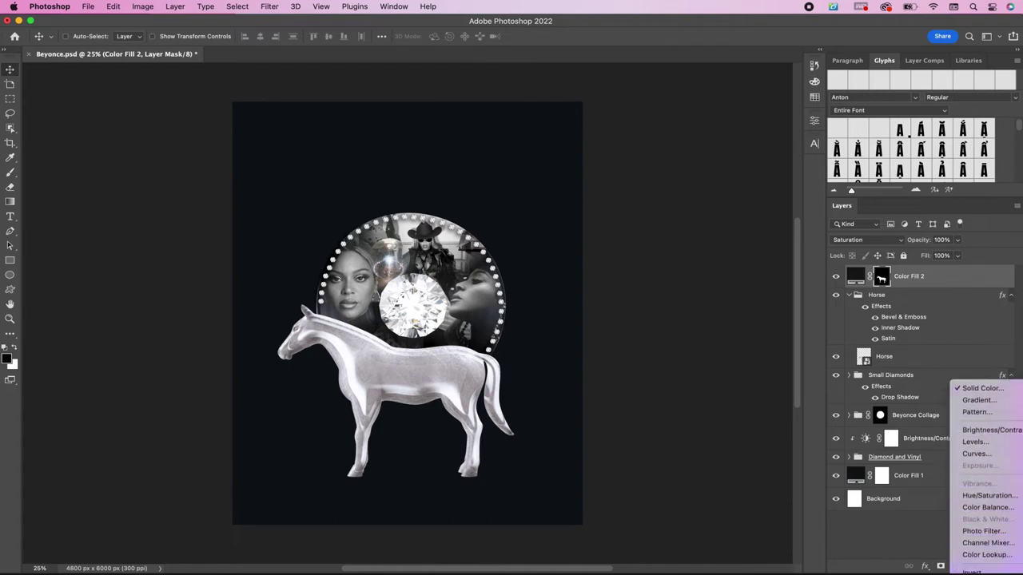
click(901, 361)
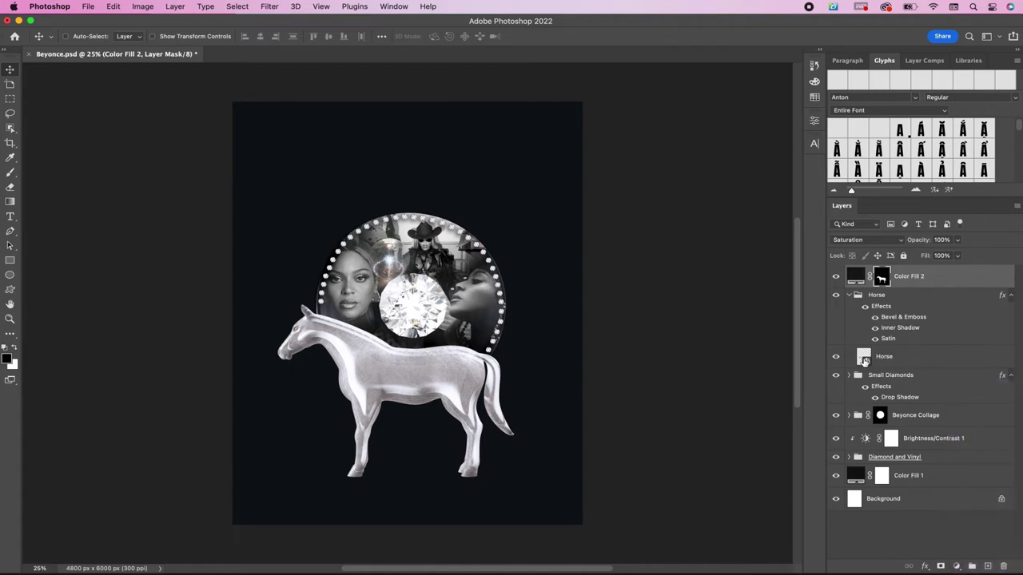
super+click(864, 361)
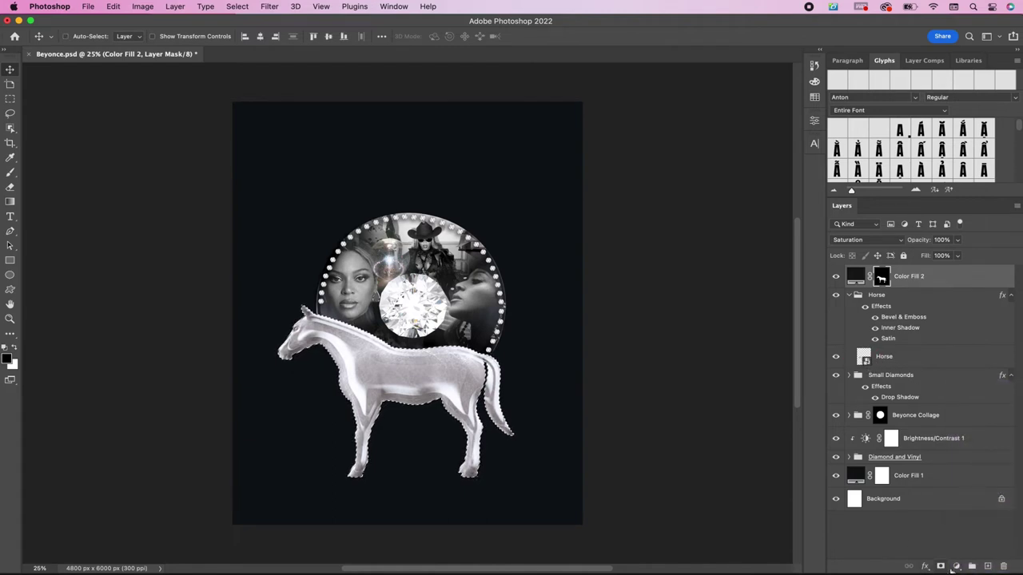
Step: Add a horse-masked Brightness/Contrast adjustment with brightness -10 and contrast -50
click(956, 567)
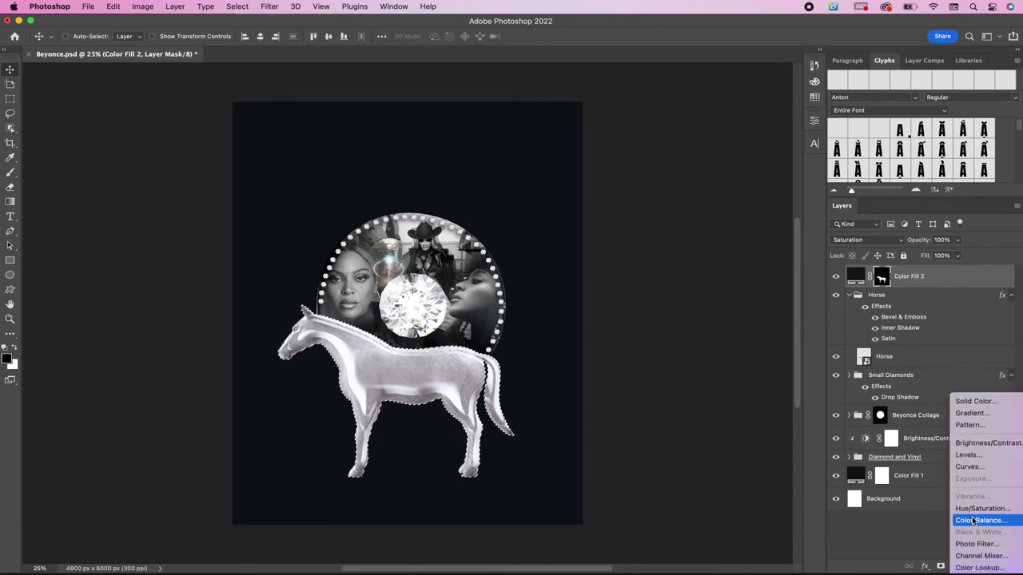
click(983, 443)
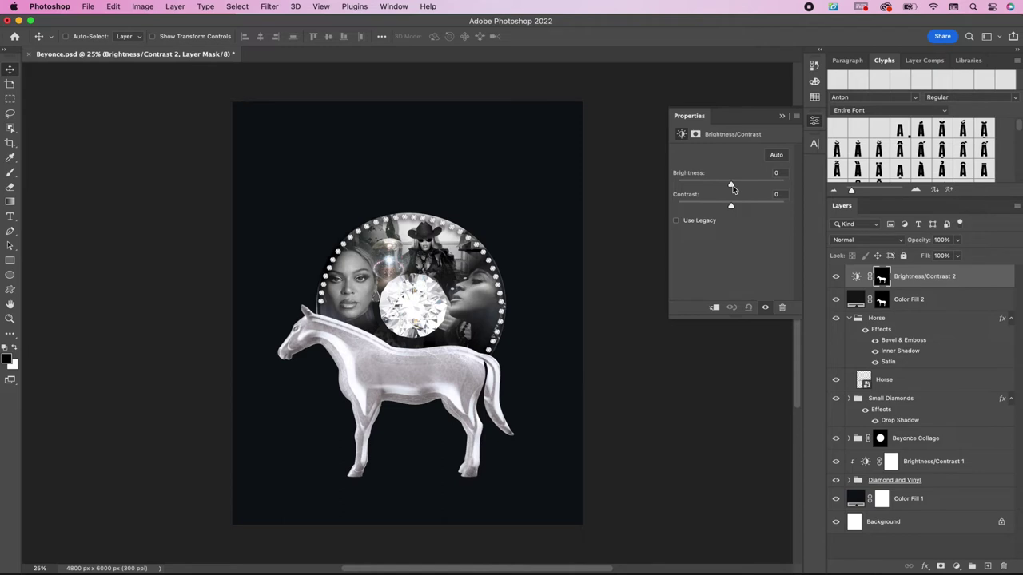
click(780, 173)
text(-10)
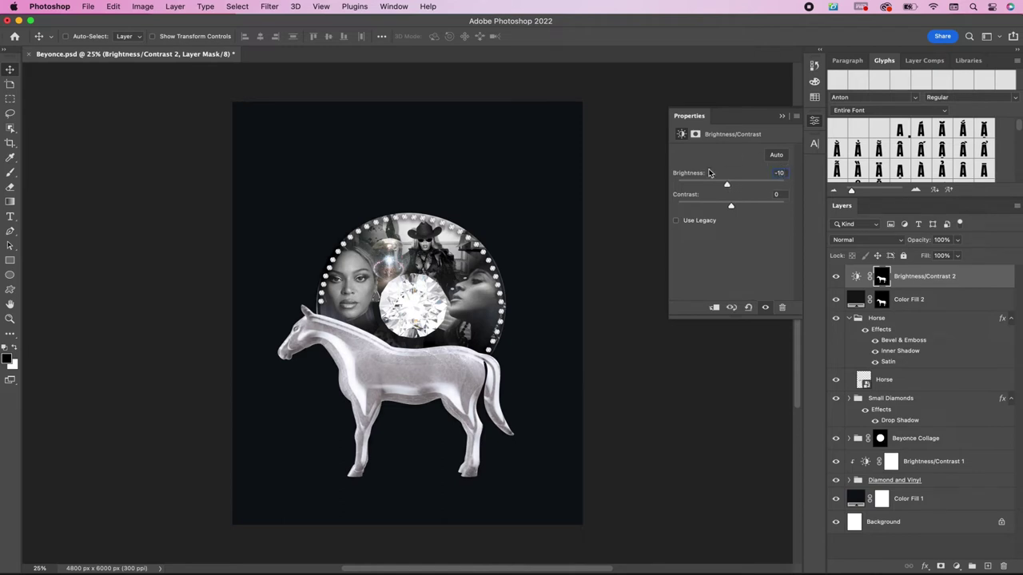
click(782, 193)
text(50)
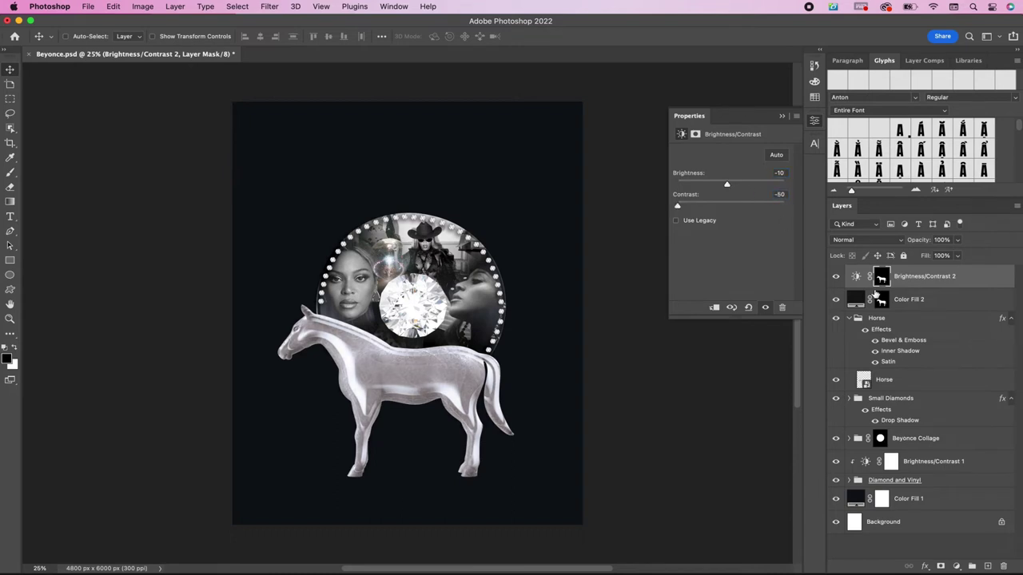
click(983, 279)
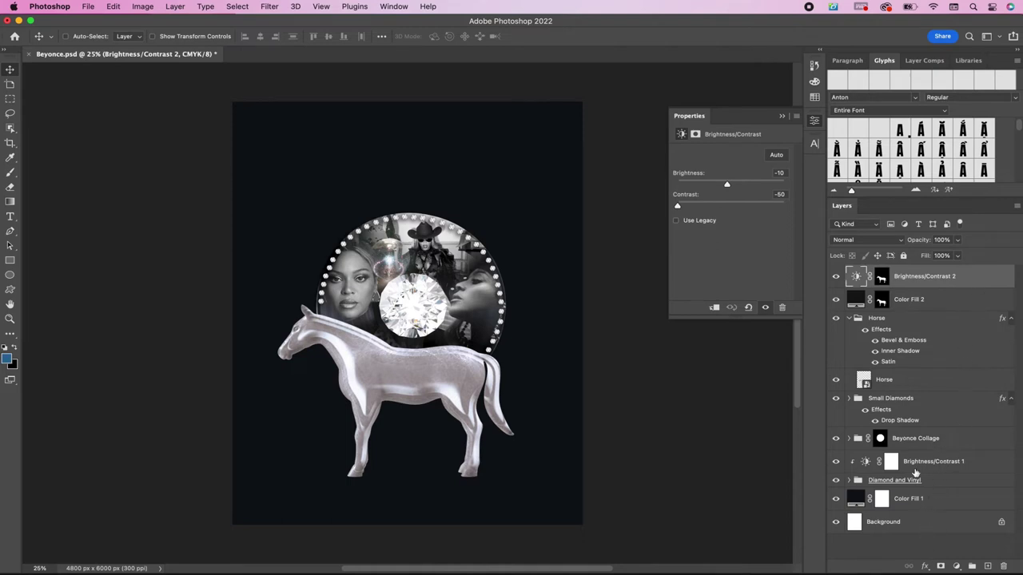
Step: Reload the horse selection and add a masked Hue/Saturation at saturation -100
super+click(863, 380)
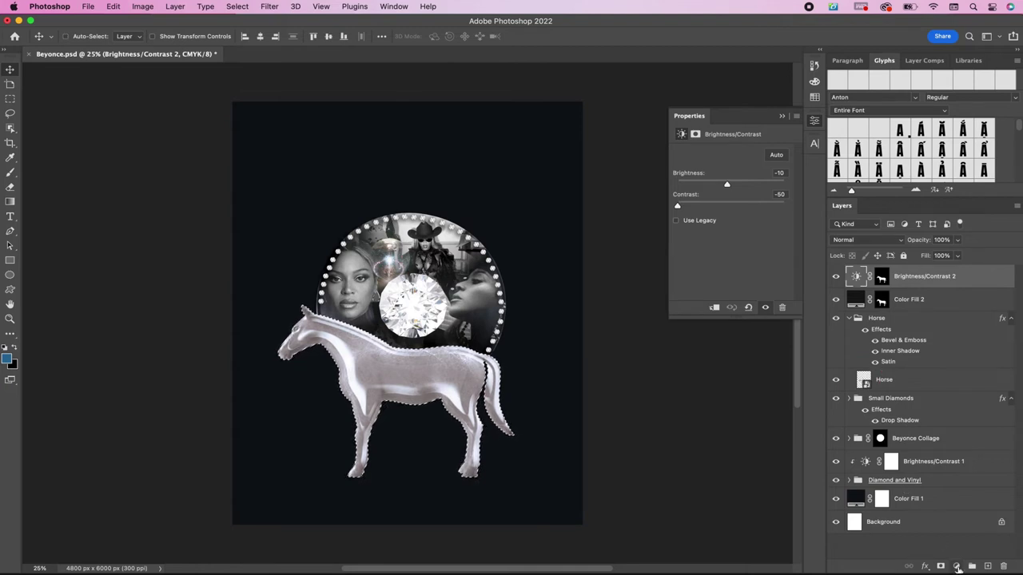
click(955, 566)
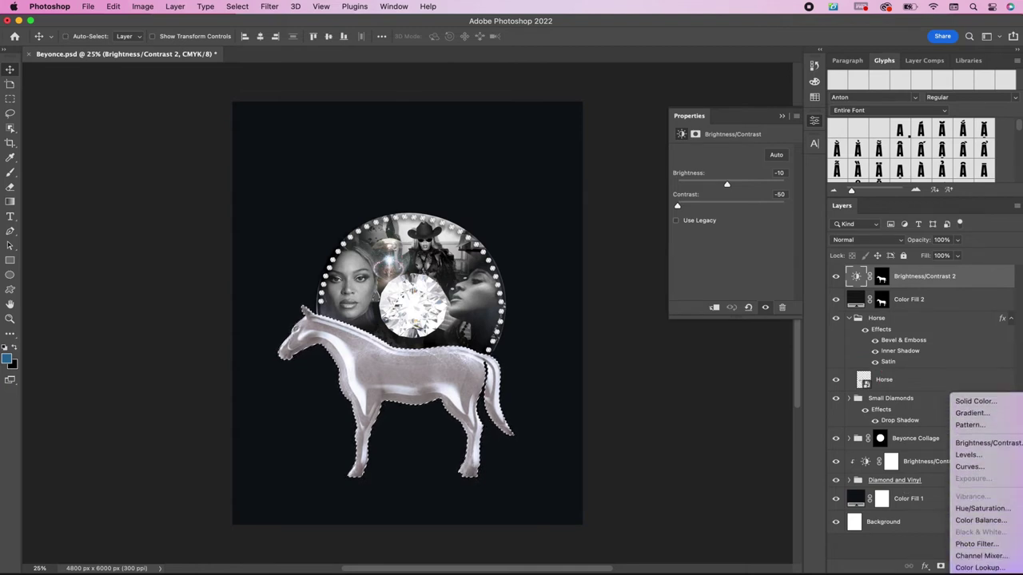
click(968, 508)
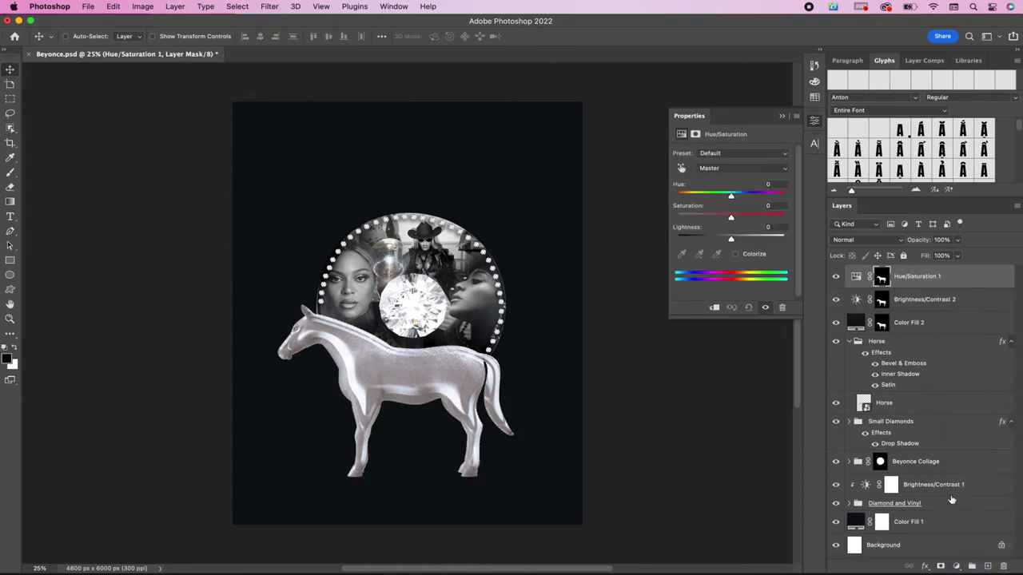
click(772, 207)
key(Down)
text(-100)
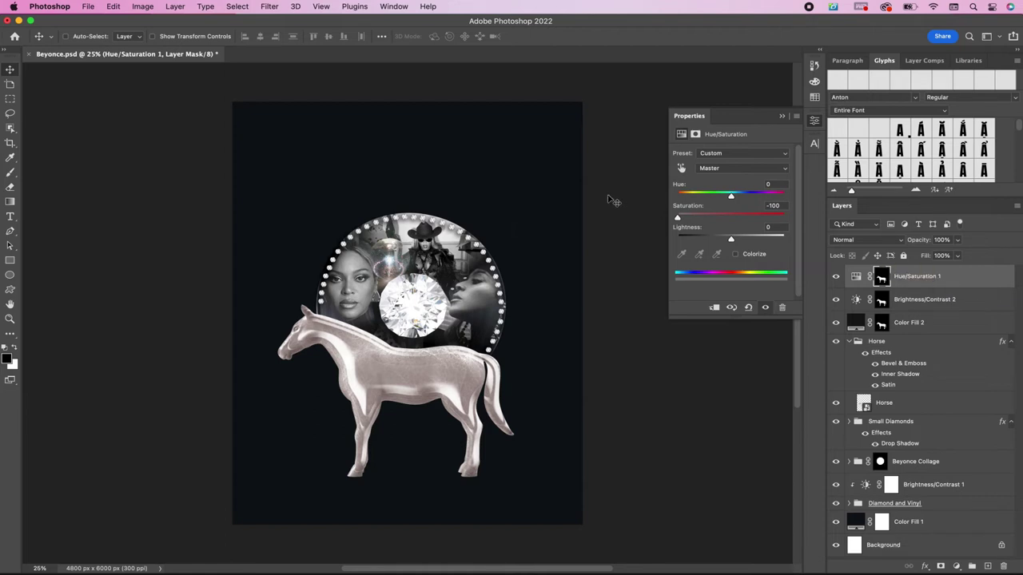
Step: Open SparkleWater.jpg and unlock its Background as a layer named SparkleWater
key(super+o)
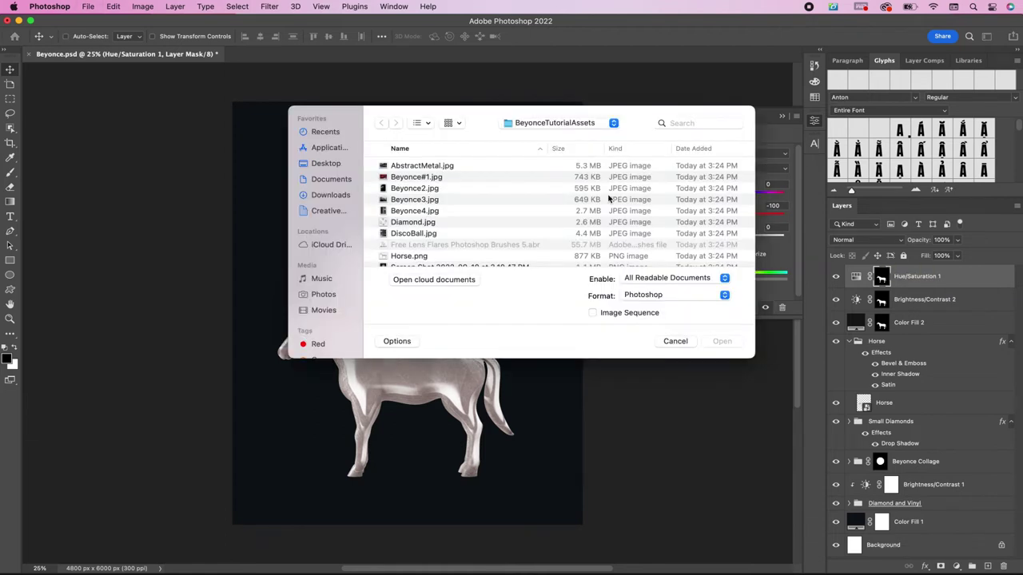
scroll(465, 244, down, 3)
double_click(429, 247)
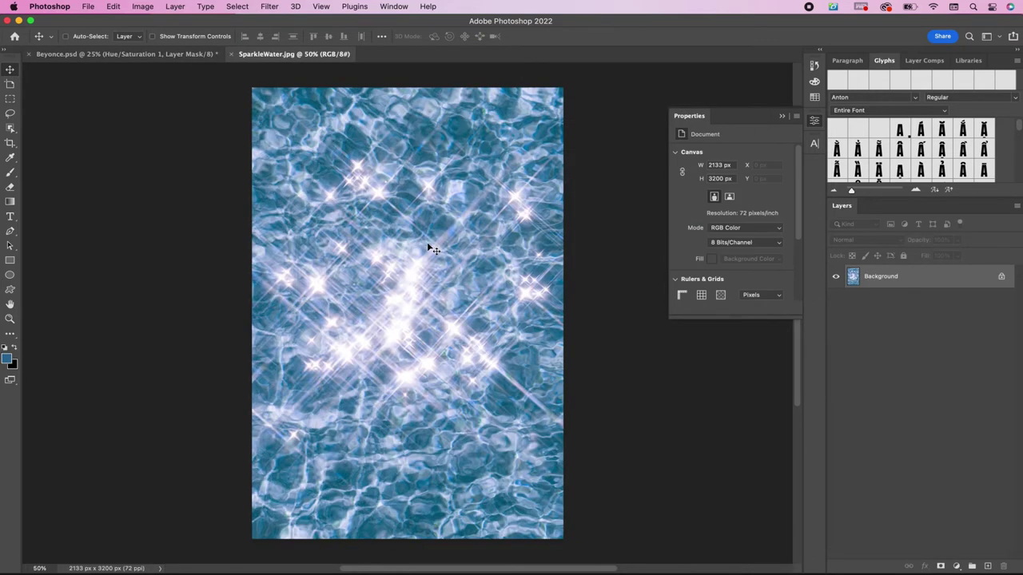
double_click(876, 279)
text(SparkleWater)
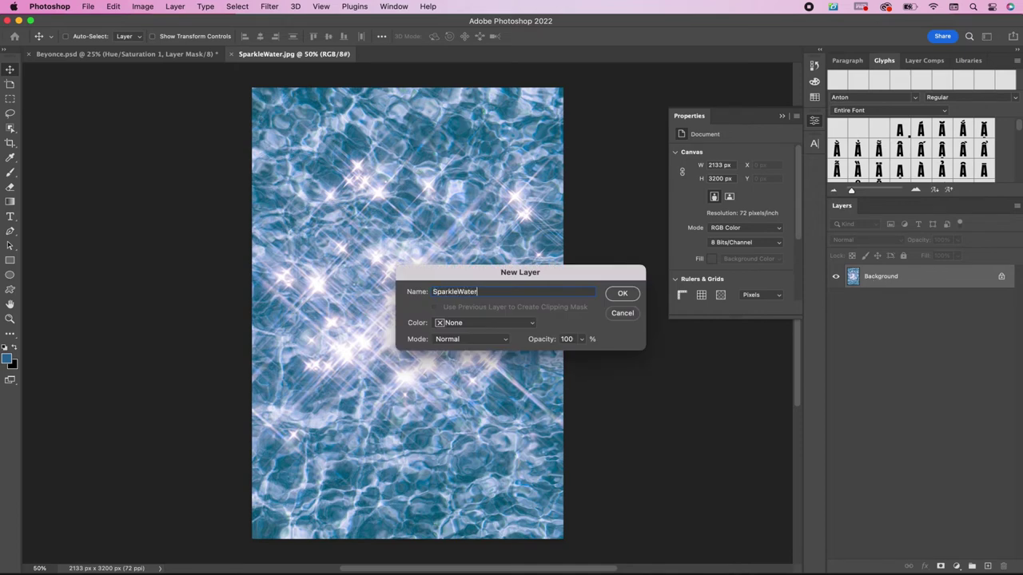
key(Return)
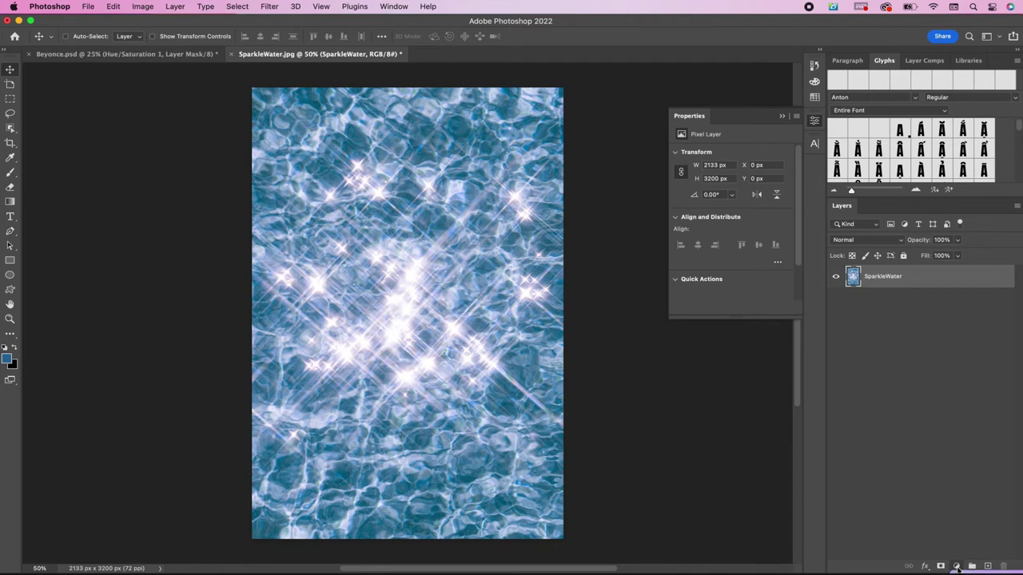
Step: Add a Black & White adjustment, merge it via smart object, rasterize, and rename SparkleWater
click(963, 566)
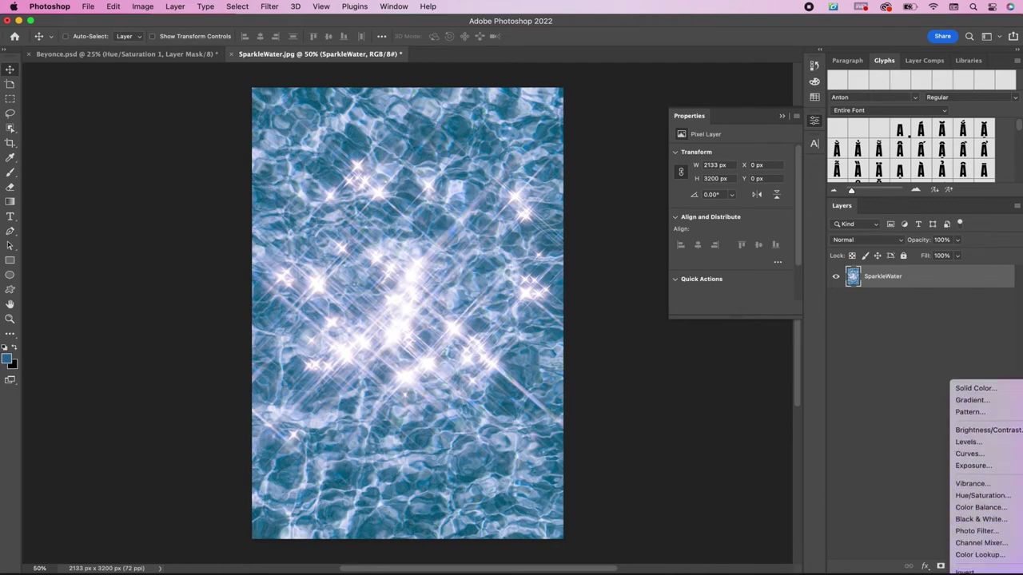
click(980, 520)
shift+click(922, 300)
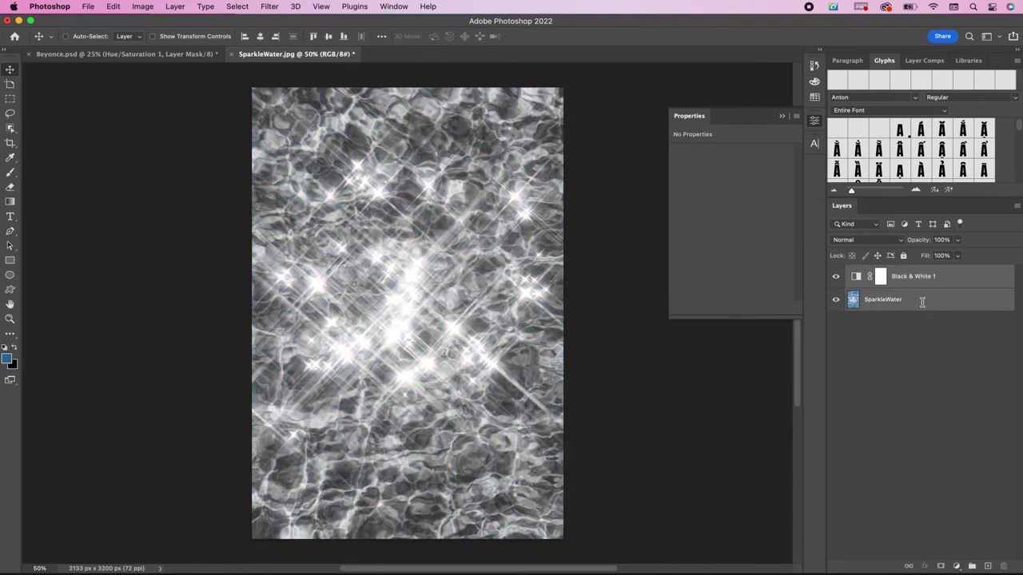
right_click(922, 303)
click(818, 245)
right_click(900, 283)
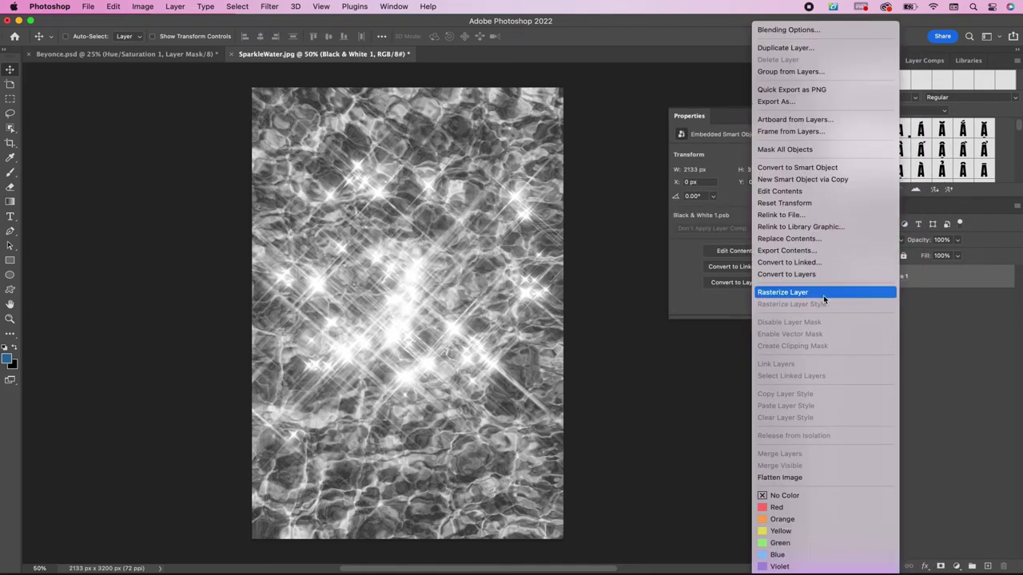
click(766, 295)
double_click(877, 277)
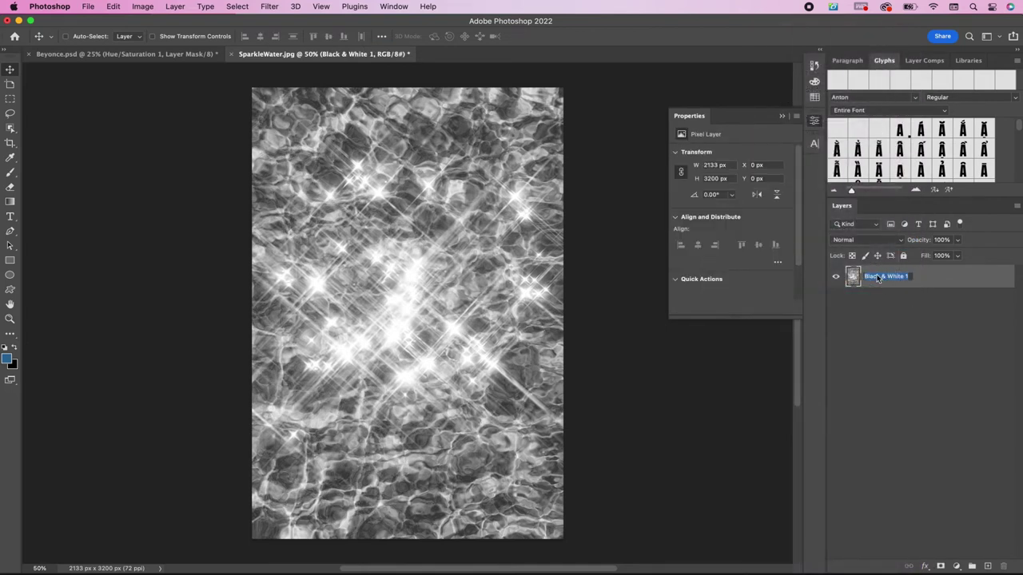
text(SparkleWater)
key(Return)
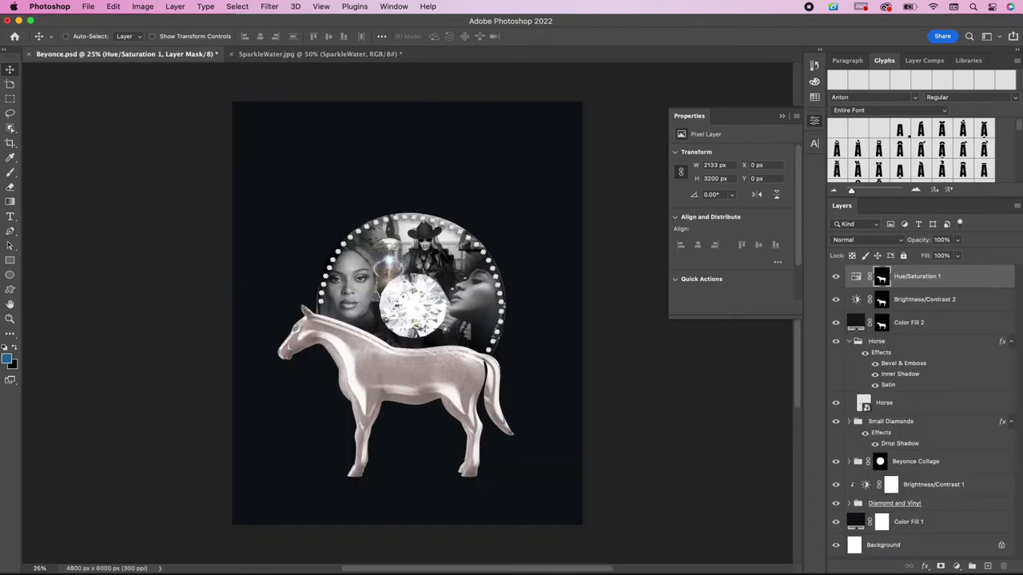
Step: Copy SparkleWater into Beyonce.psd, rotate it about -87° and enlarge it over the horse
mouse_move(199, 51)
mouse_down()
mouse_move(444, 328)
mouse_move(422, 407)
mouse_up()
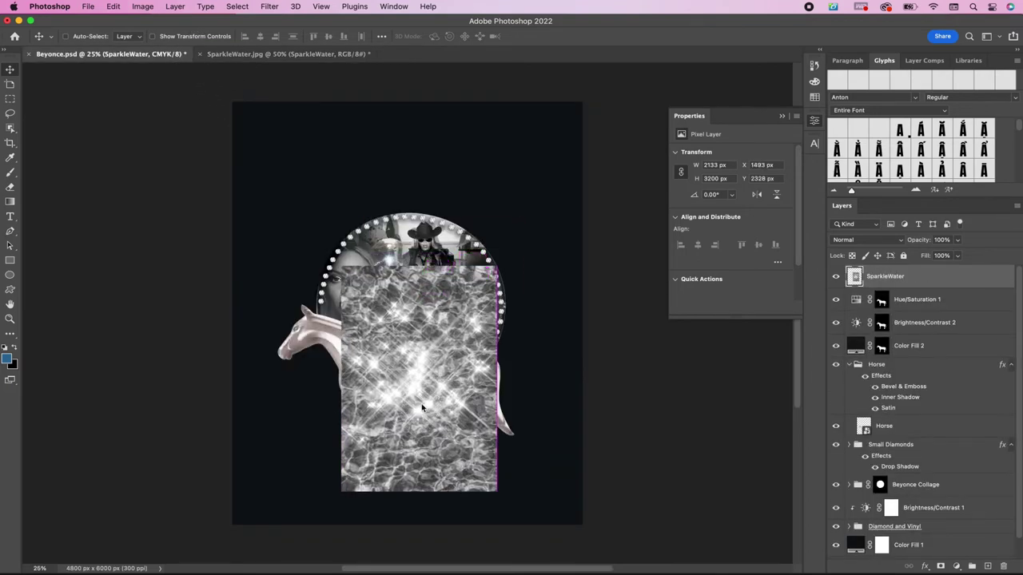
key(ctrl+t)
drag(505, 398, 438, 298)
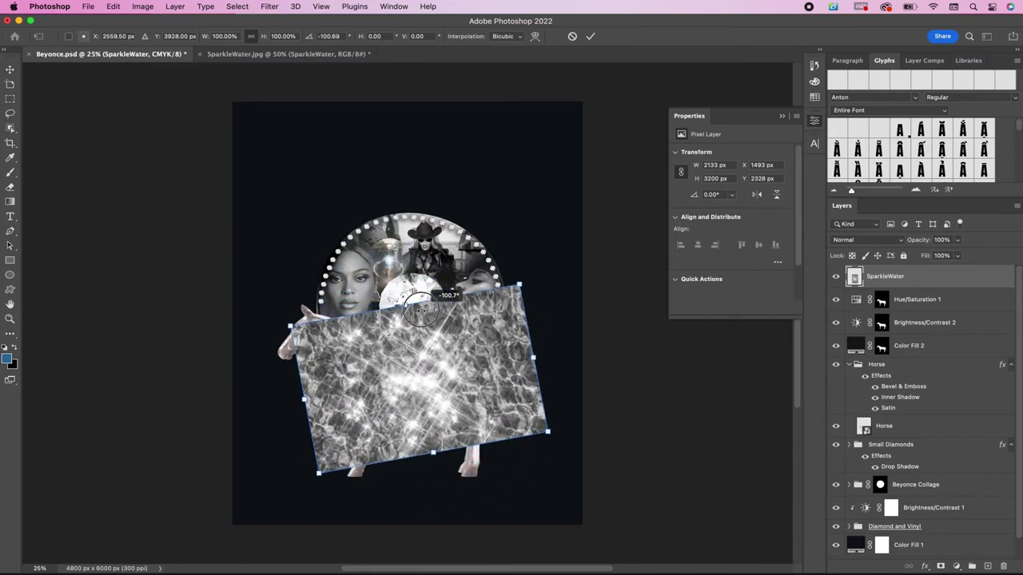
drag(306, 298, 276, 276)
drag(530, 461, 576, 493)
drag(521, 463, 506, 465)
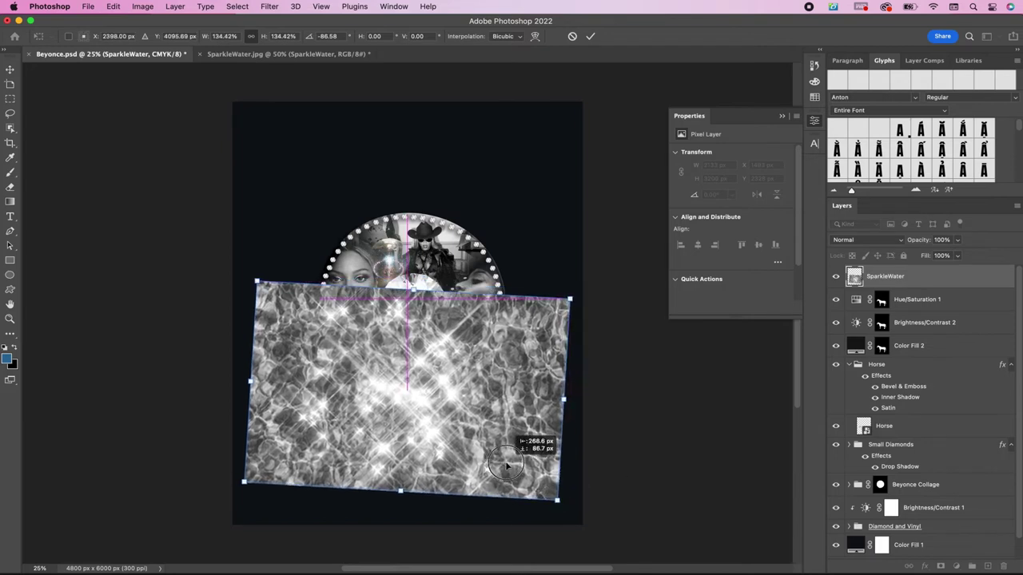
key(Return)
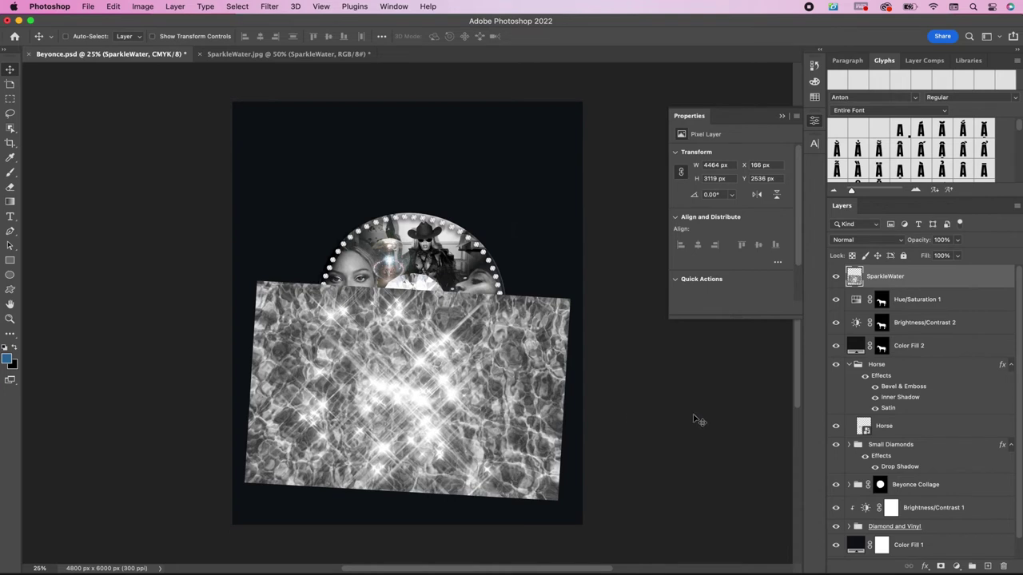
Step: Mask the SparkleWater layer to the horse shape and blend it as Overlay
super+click(881, 301)
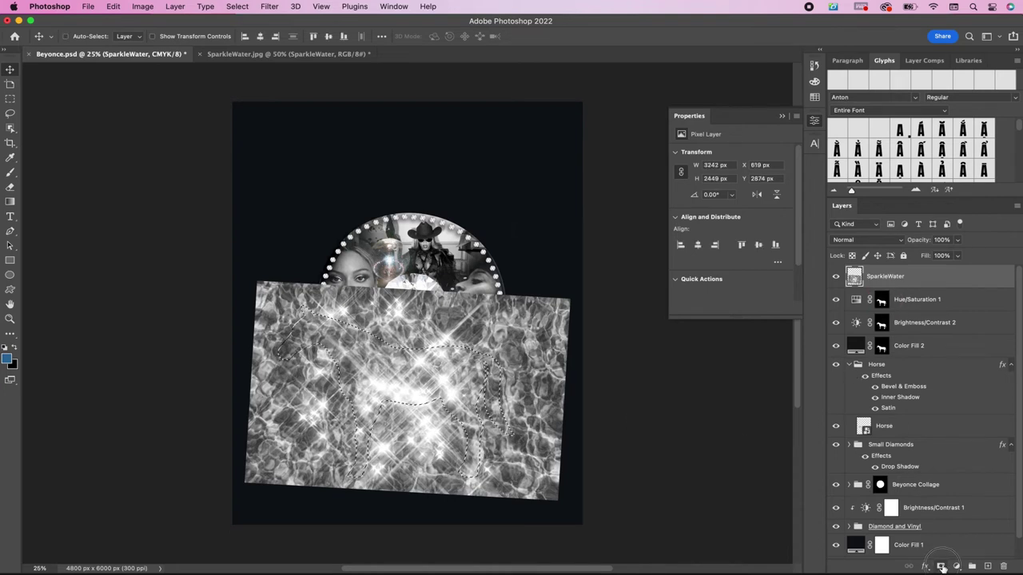
click(942, 566)
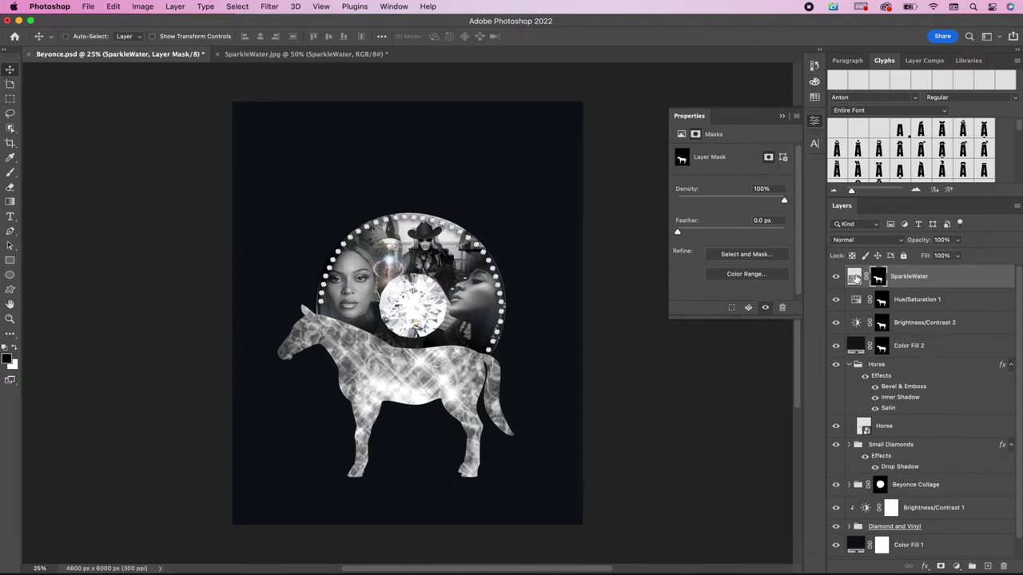
click(855, 277)
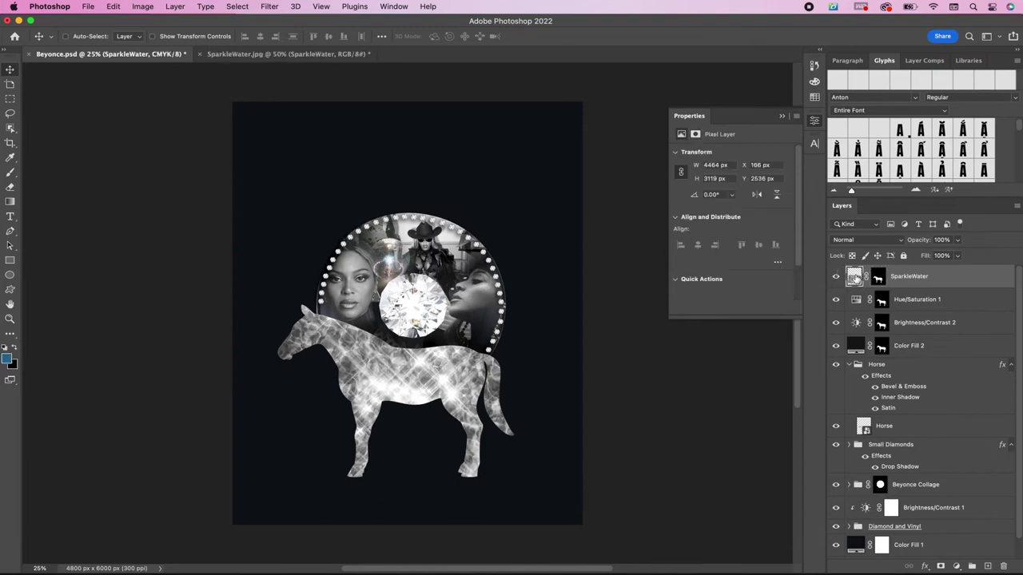
click(847, 241)
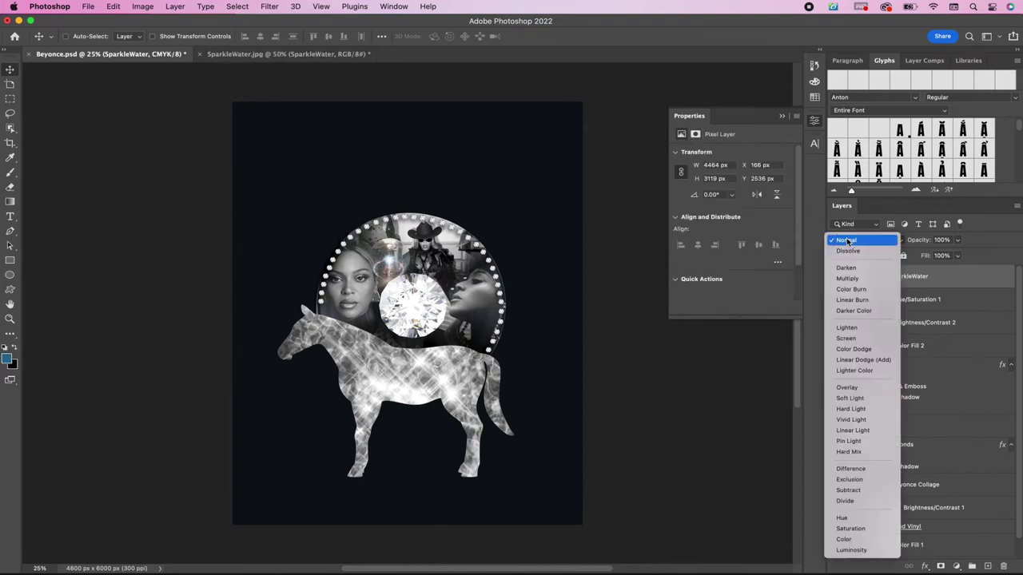
click(832, 388)
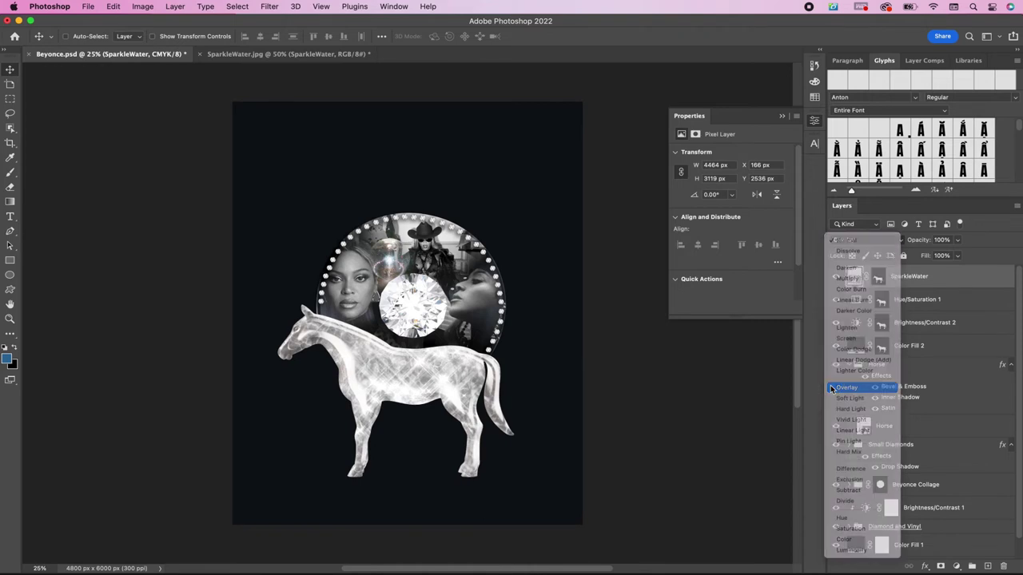
Step: Soften the SparkleWater layer with an 8.9 px Gaussian Blur, then bring up the Open dialog
click(271, 6)
mouse_move(273, 152)
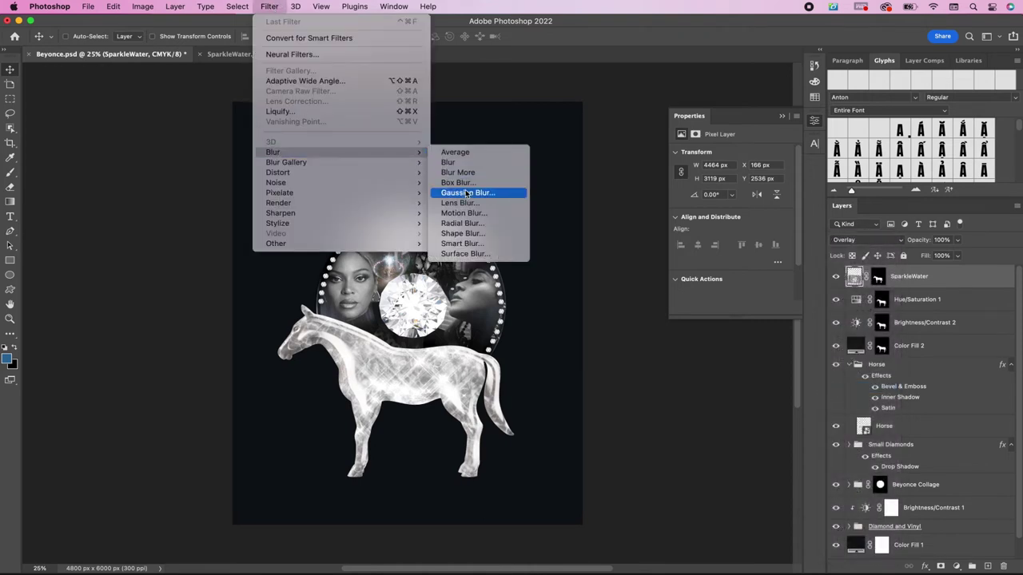
click(467, 194)
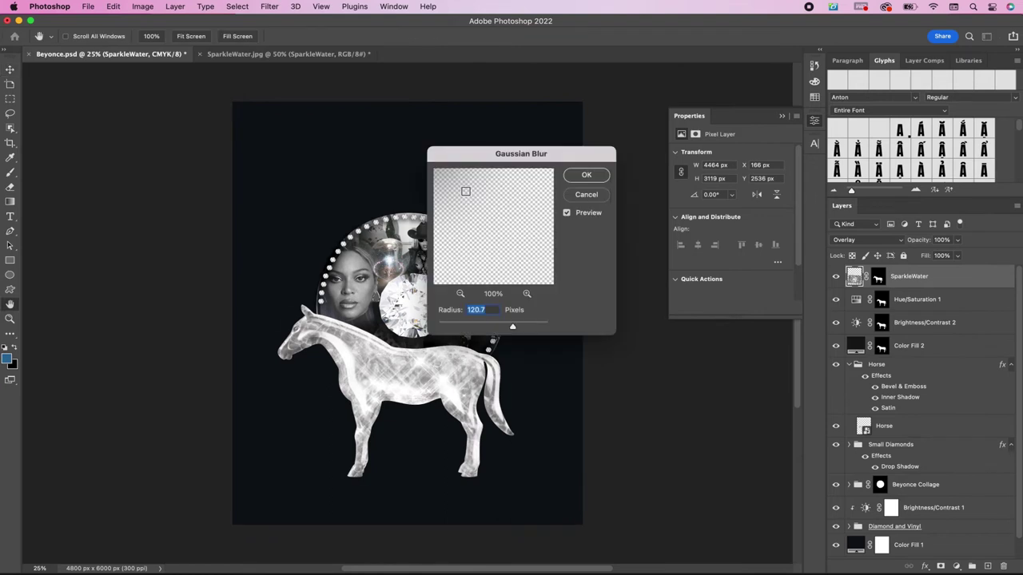
text(8.9)
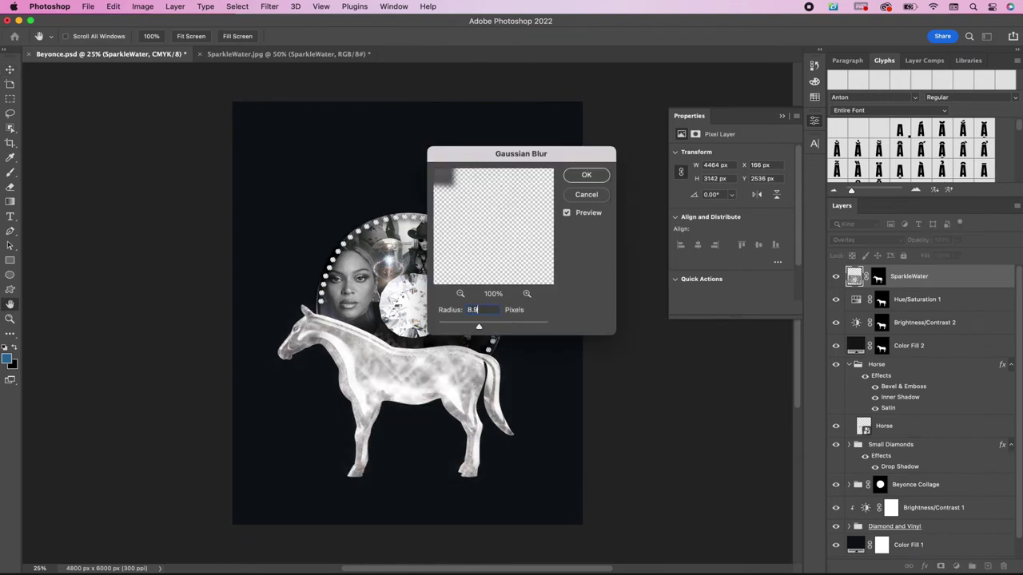
key(Return)
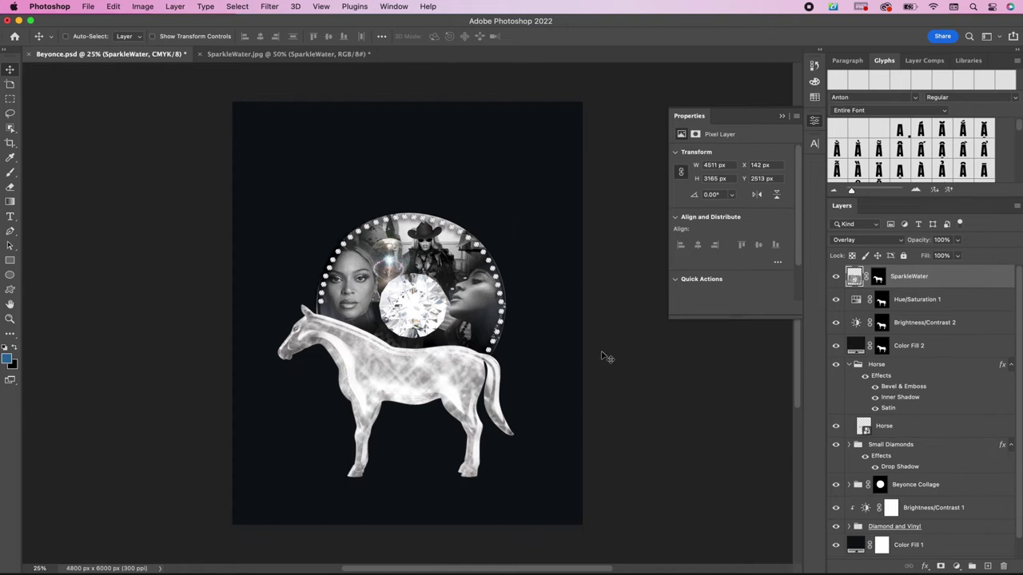
key(super+o)
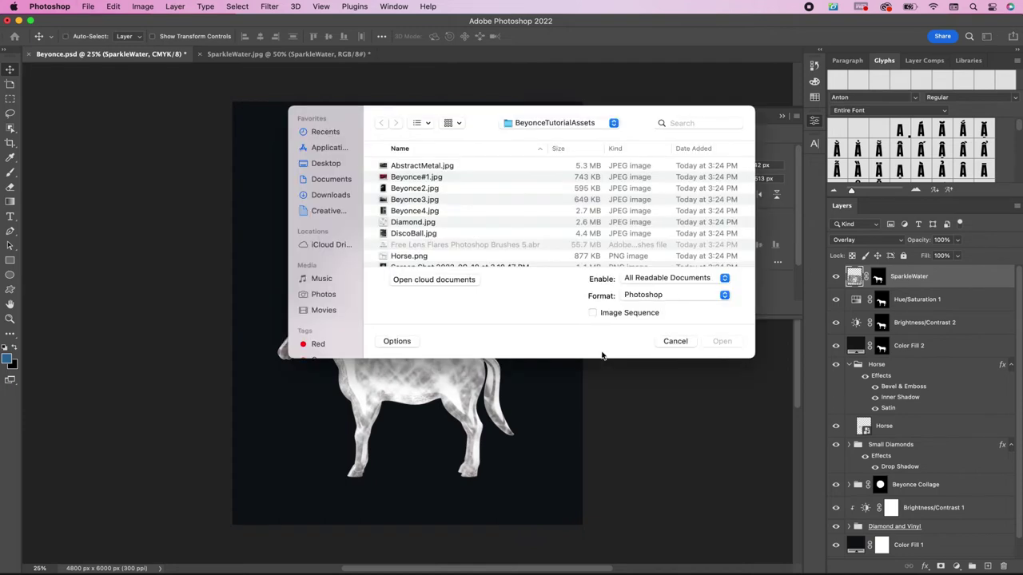
Step: Open DiscoBall.jpg, merge a Black & White adjustment into it, and name the layer DiscoBall
double_click(430, 235)
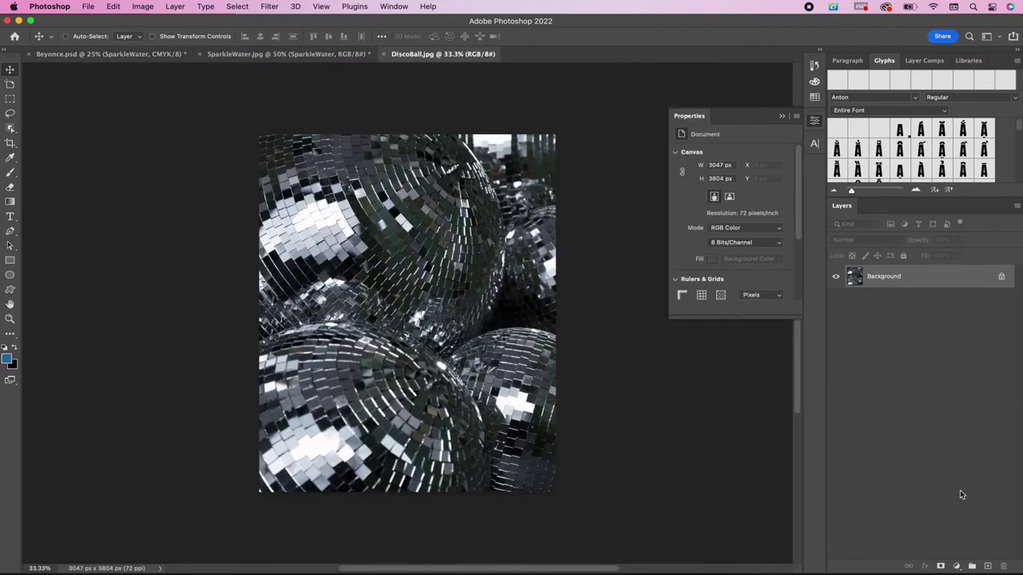
click(956, 566)
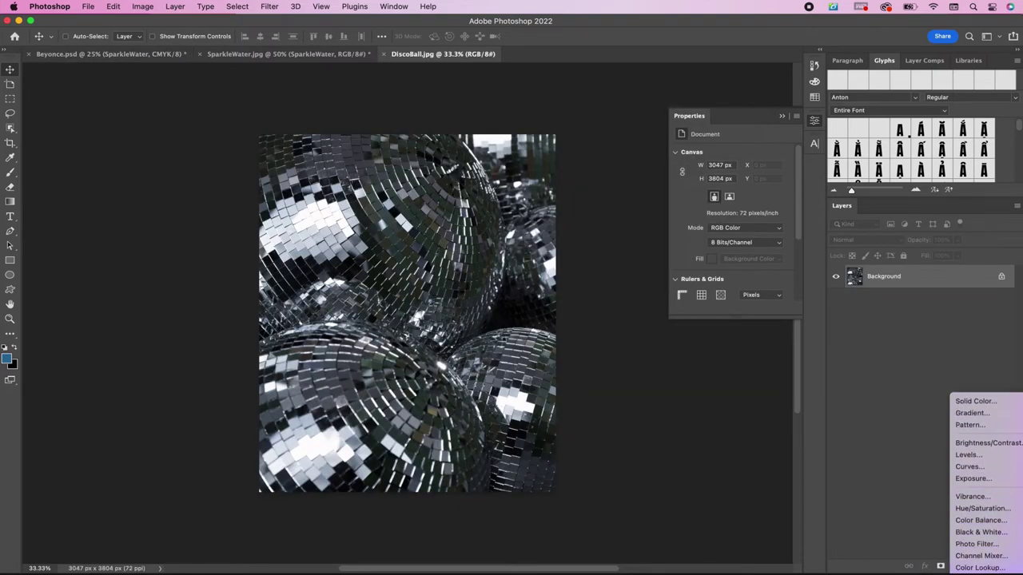
click(981, 519)
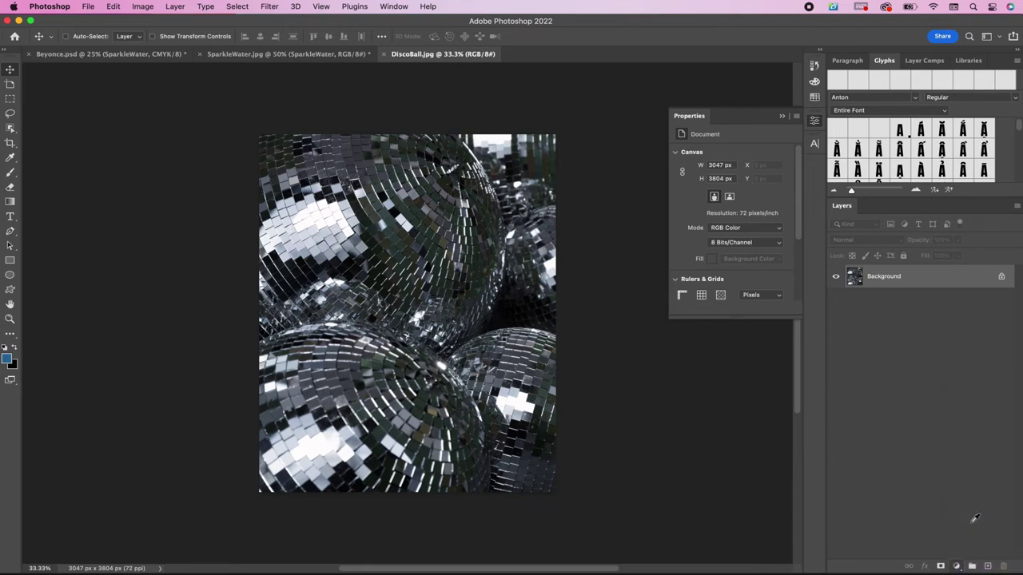
right_click(925, 303)
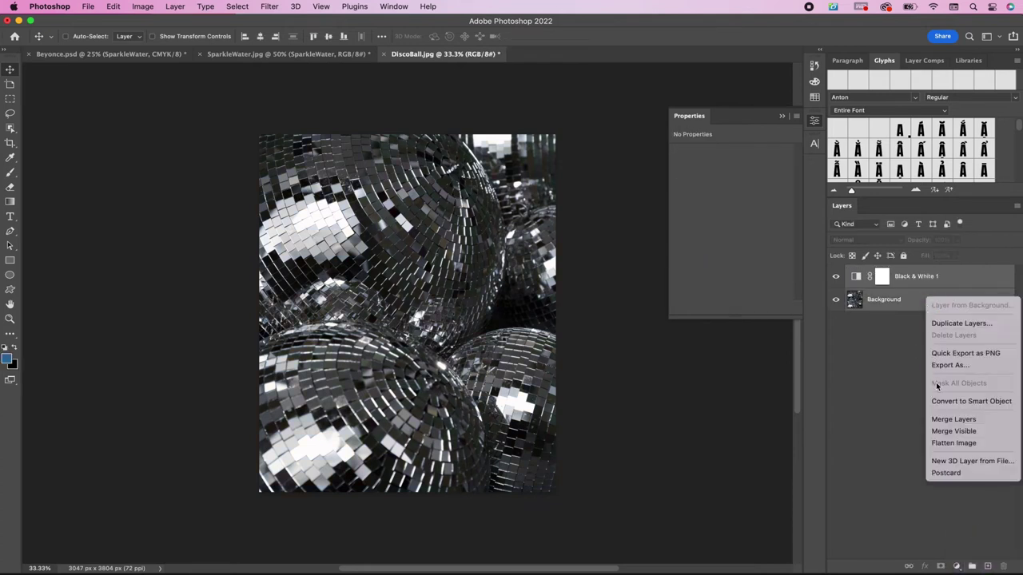
click(948, 421)
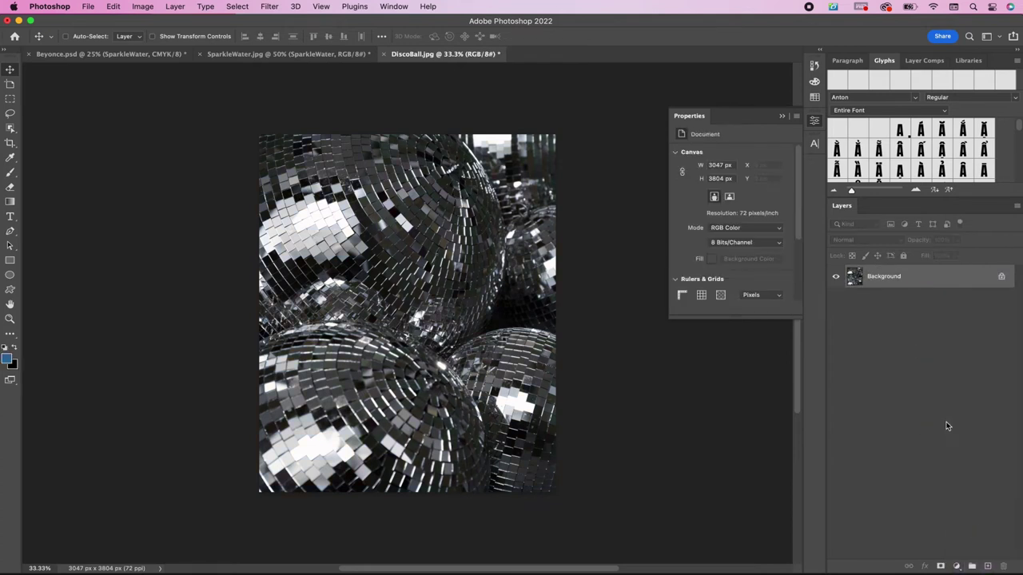
double_click(893, 279)
text(DiscoBall)
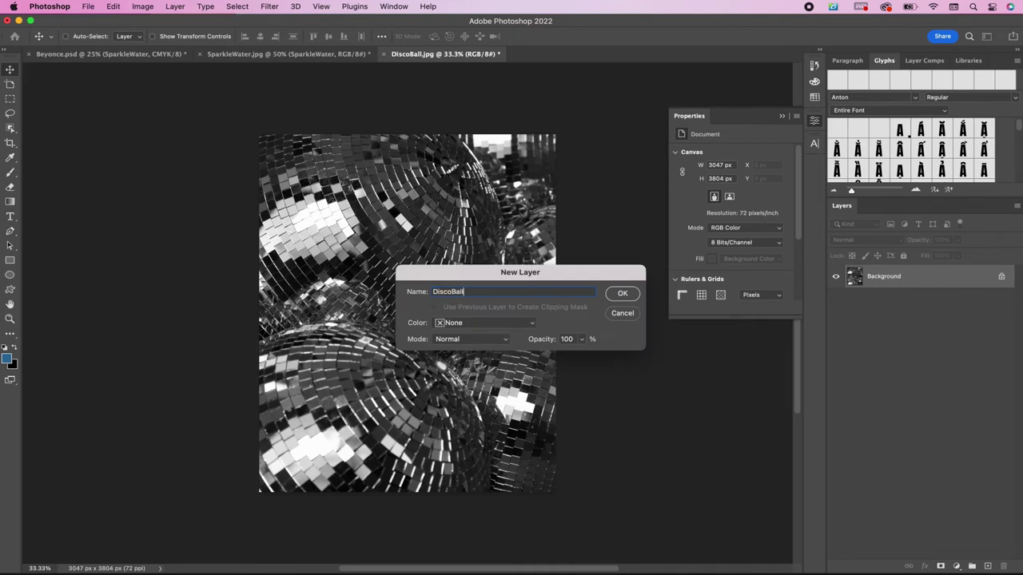
key(Return)
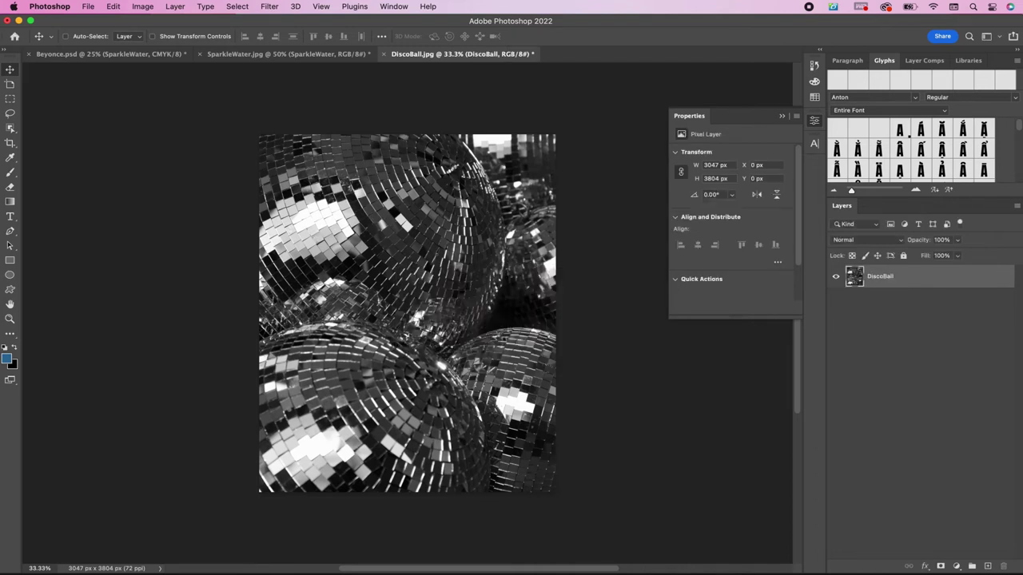
Step: Copy DiscoBall into Beyonce.psd and shrink it below the circle's right side
mouse_move(331, 185)
mouse_down()
mouse_move(183, 72)
mouse_move(430, 357)
mouse_move(470, 453)
mouse_up()
key(ctrl+t)
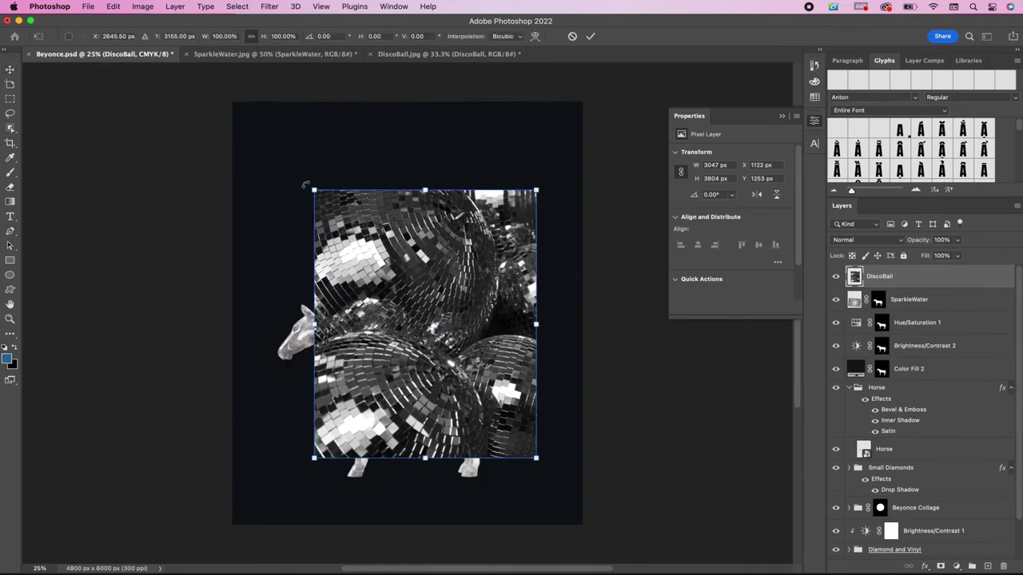
drag(307, 184, 422, 318)
drag(469, 381, 487, 386)
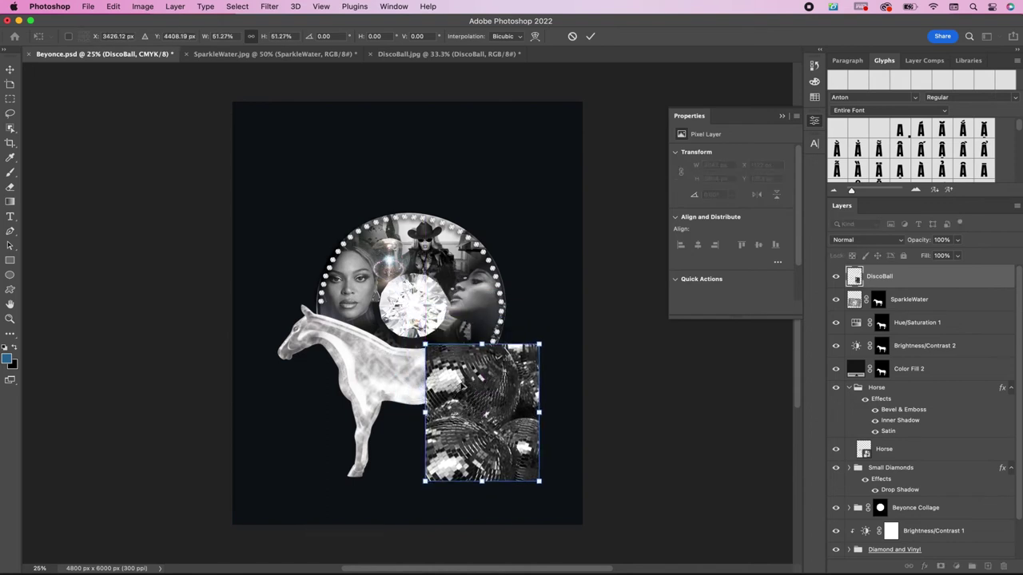
key(Return)
Step: Duplicate the disco ball and line the copies up beside the original
key(ctrl+j)
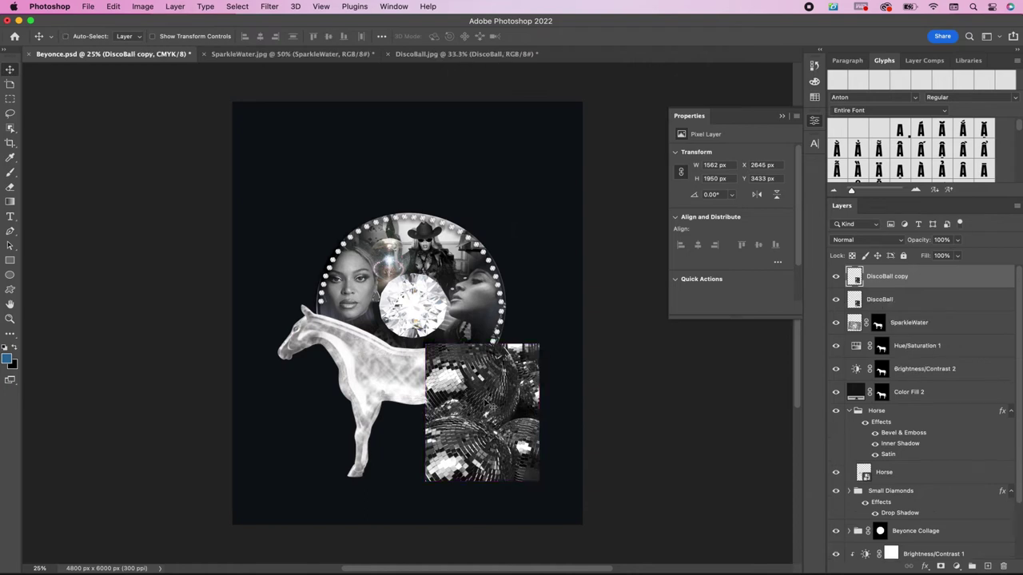
mouse_move(483, 403)
mouse_down()
mouse_move(371, 402)
mouse_move(318, 307)
mouse_move(330, 329)
mouse_move(330, 297)
mouse_up()
right_click(373, 453)
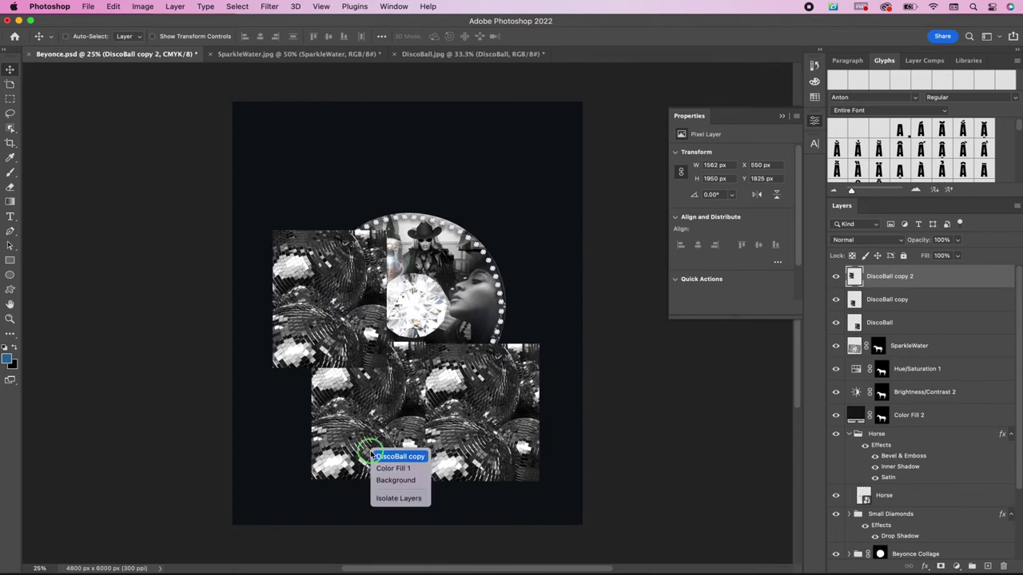
click(386, 456)
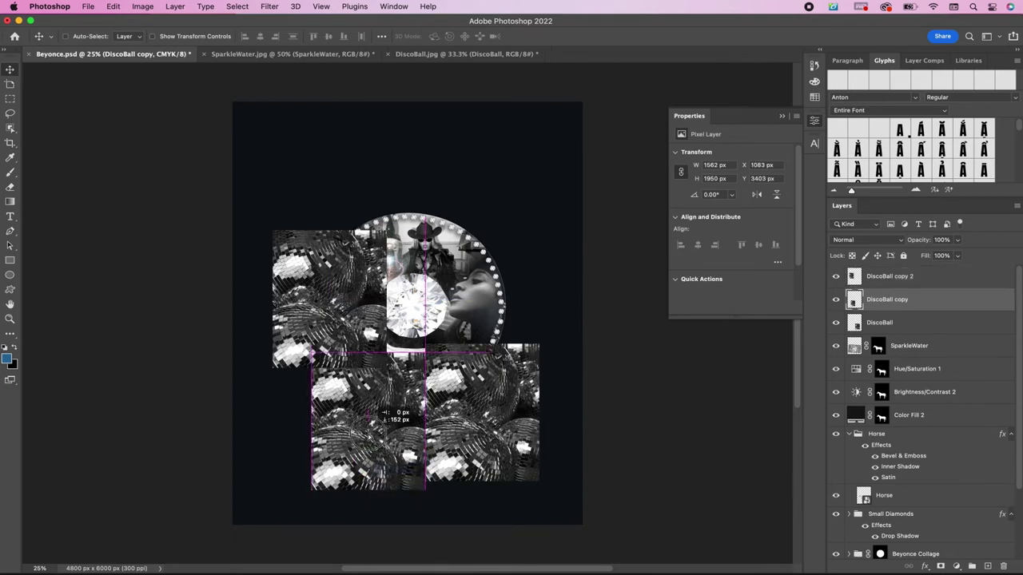
drag(375, 404, 376, 406)
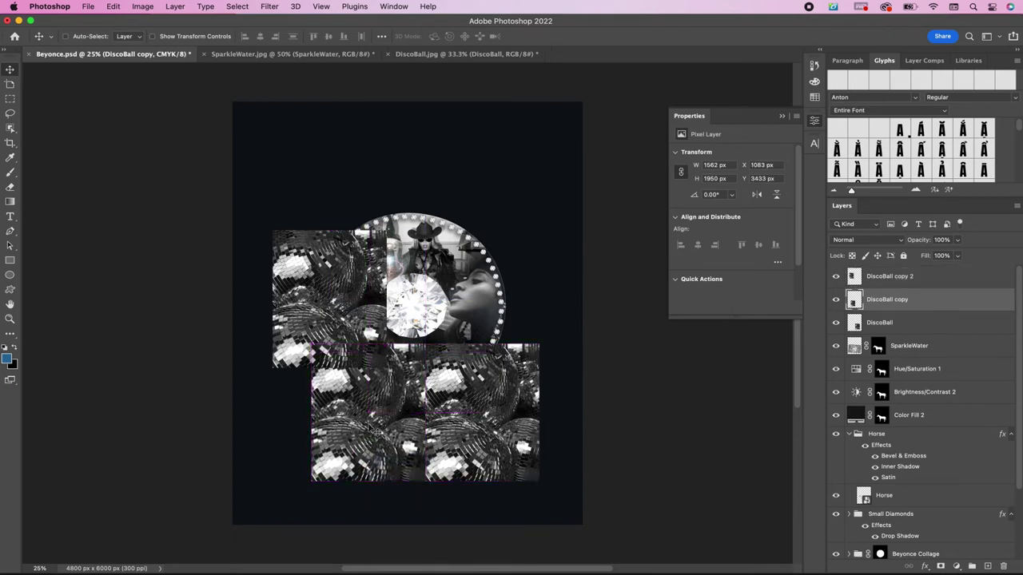
Step: Group the three DiscoBall layers into a group named Disco
shift+click(932, 323)
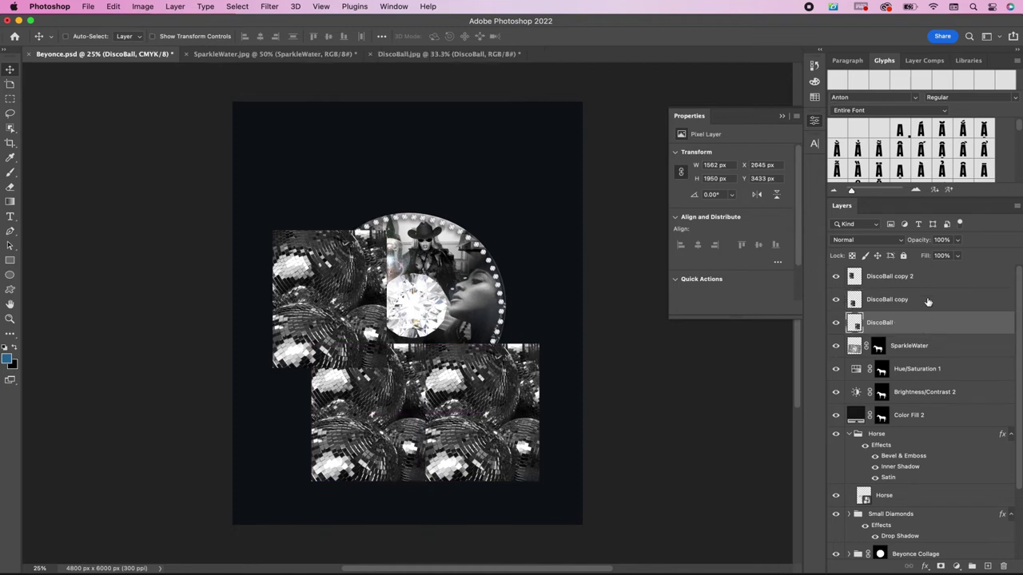
shift+click(931, 282)
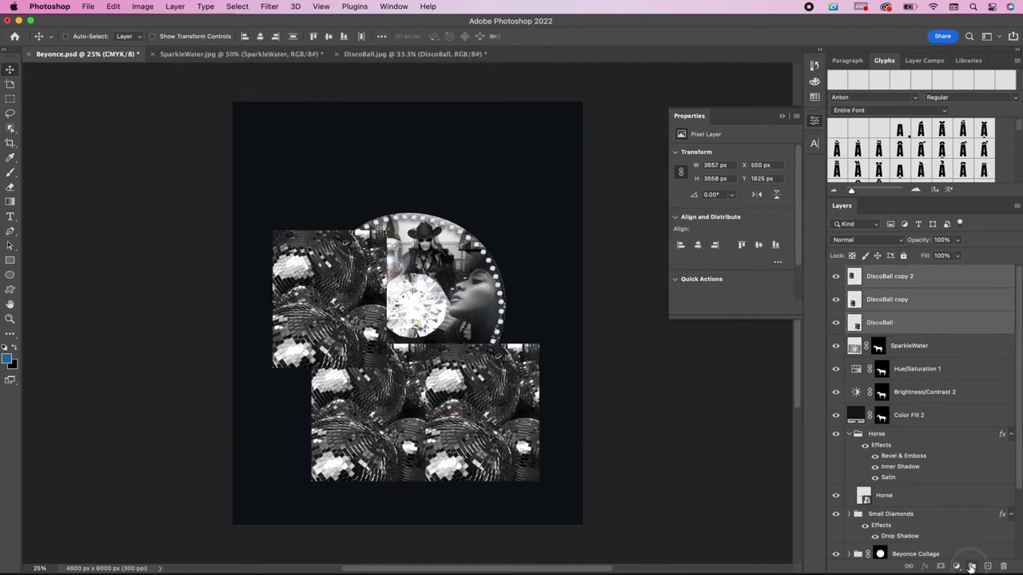
click(972, 566)
double_click(878, 272)
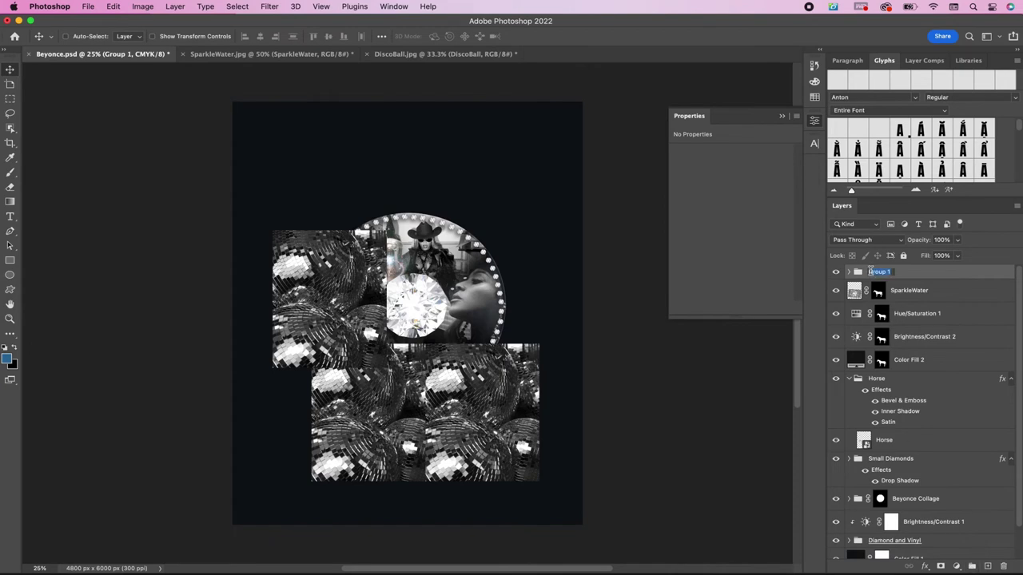
text(Disco)
key(Return)
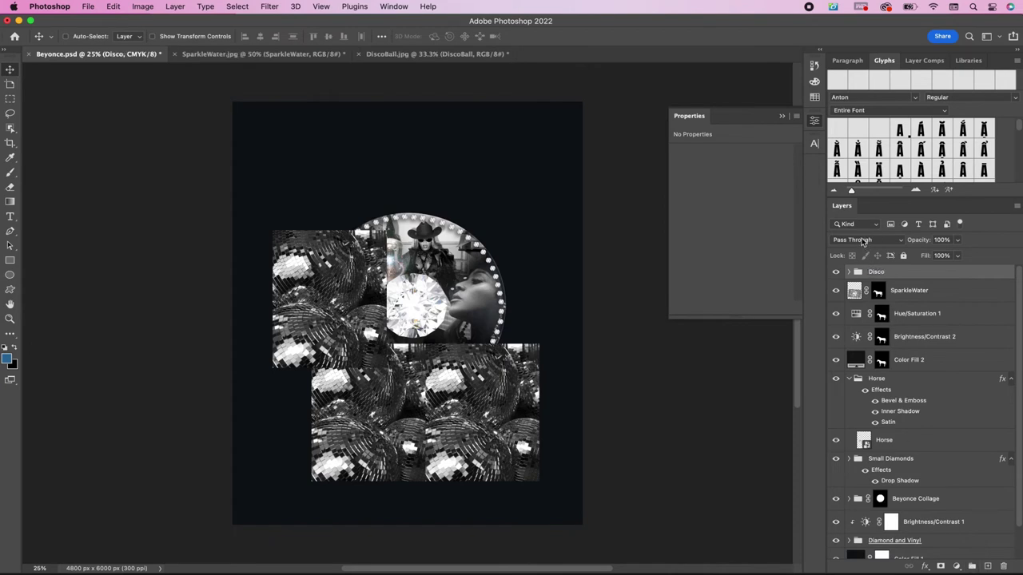
Step: Set the Disco group to Overlay, mask it to the horse shape, and expand it
click(862, 240)
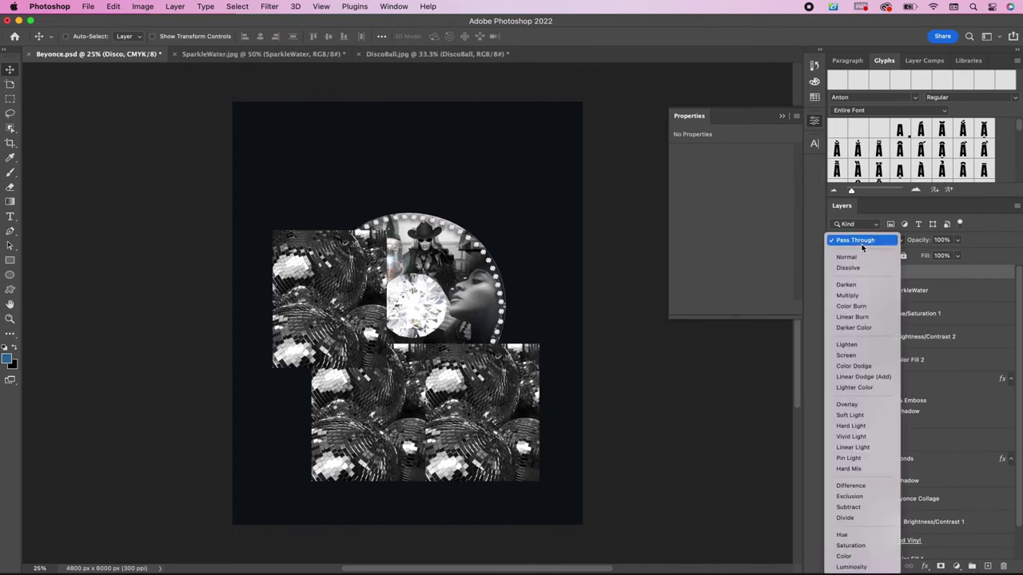
click(851, 406)
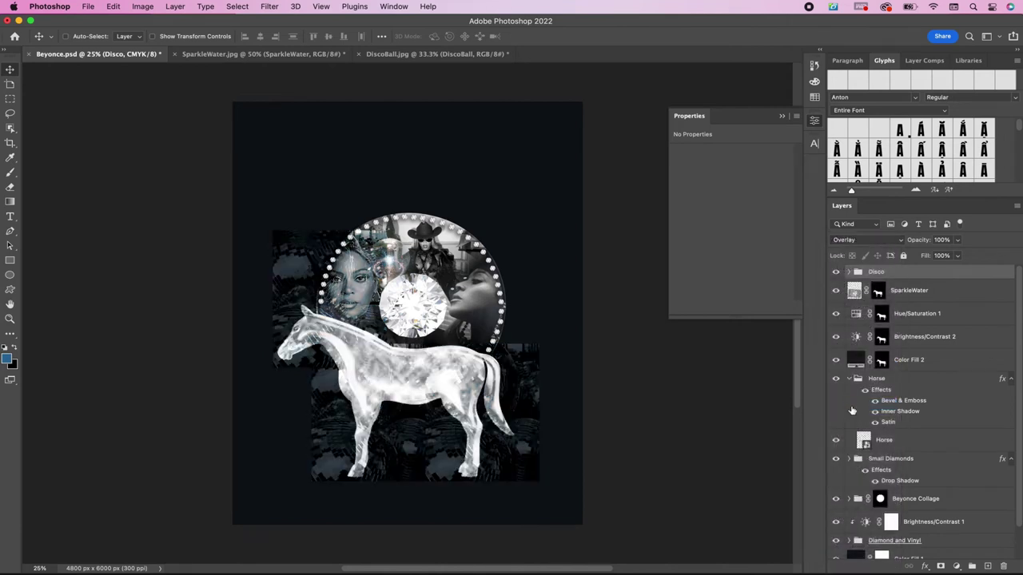
super+click(879, 294)
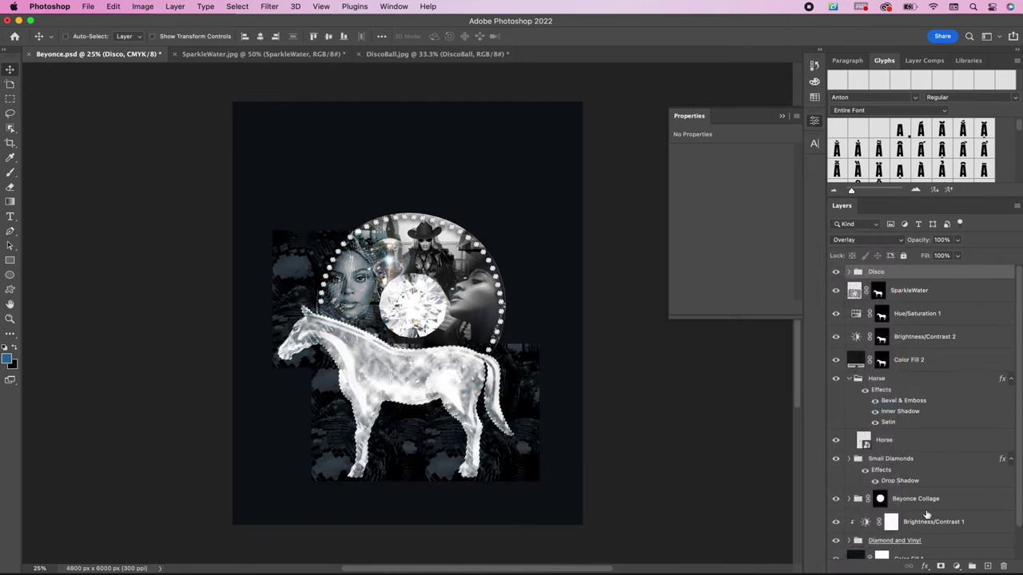
click(941, 566)
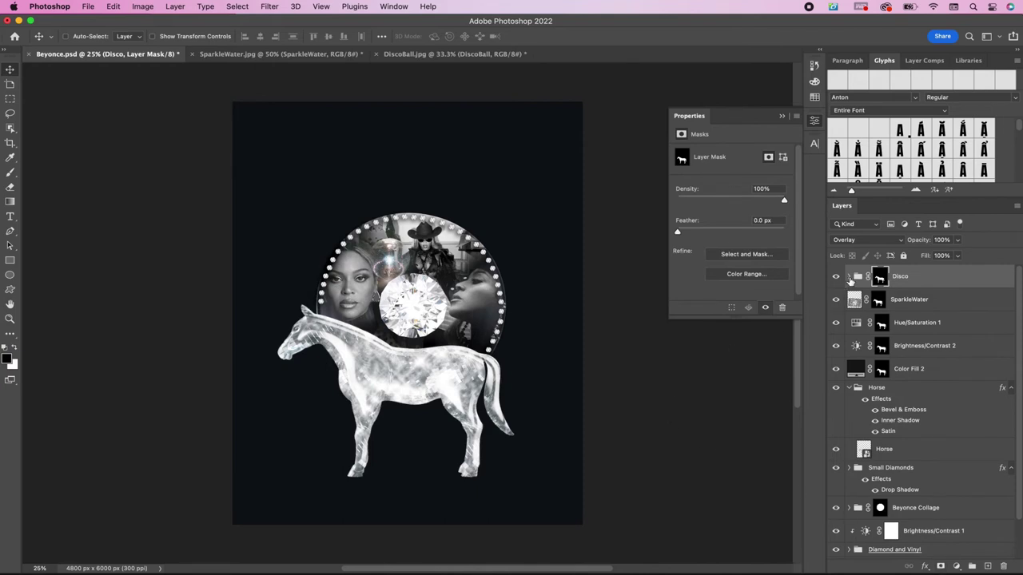
click(849, 276)
click(888, 303)
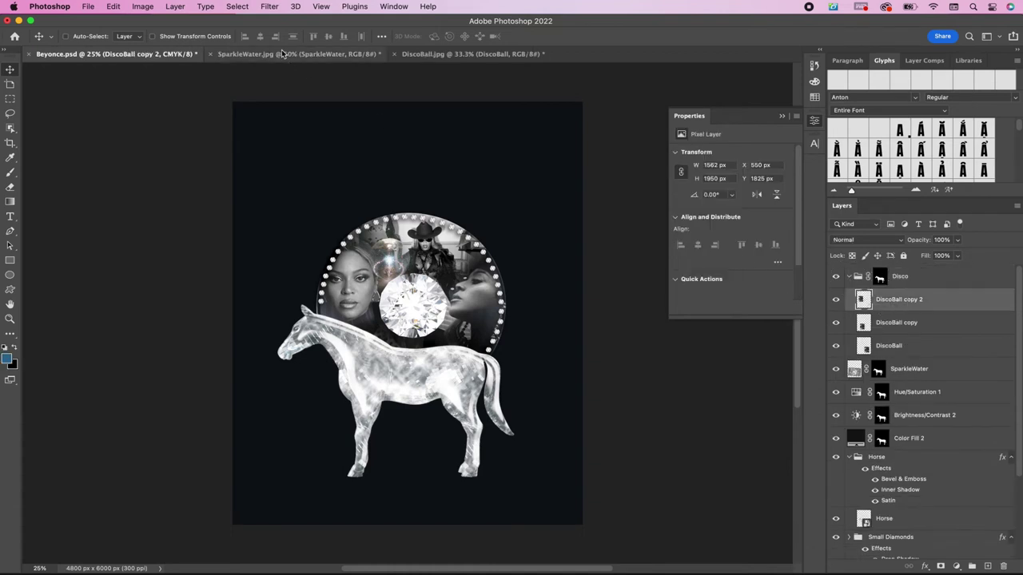
Step: Blur DiscoBall copy 2 with a 7 px Gaussian Blur, then repeat it on DiscoBall copy and DiscoBall
click(270, 8)
mouse_move(272, 152)
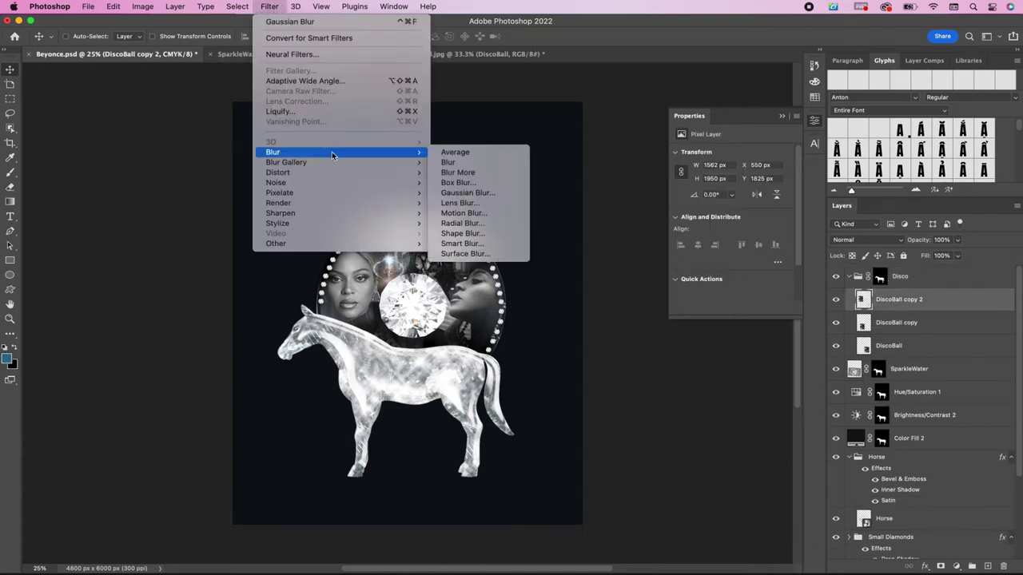
click(467, 193)
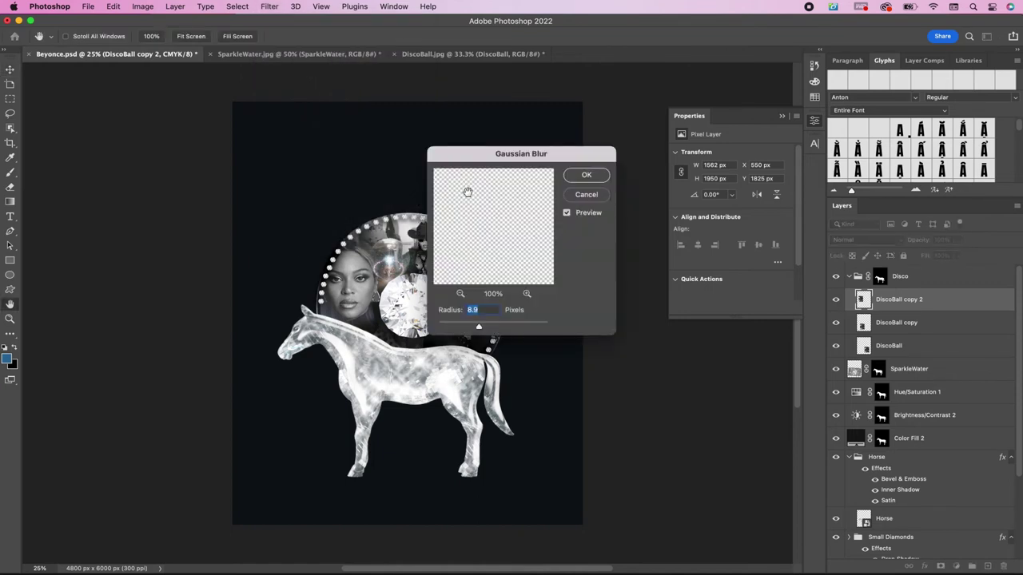
text(7.4)
key(Return)
click(909, 326)
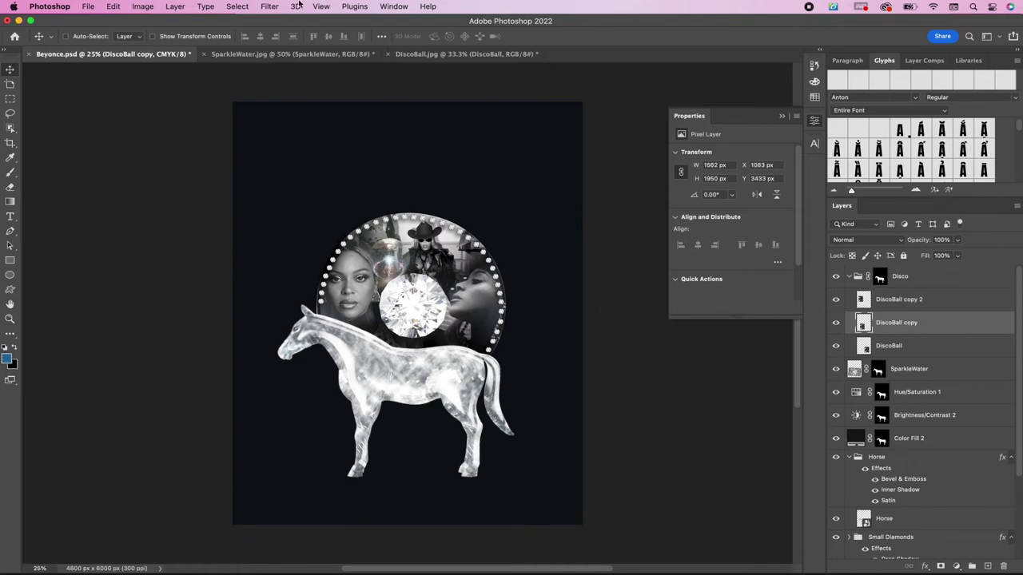
click(269, 7)
click(264, 21)
click(900, 350)
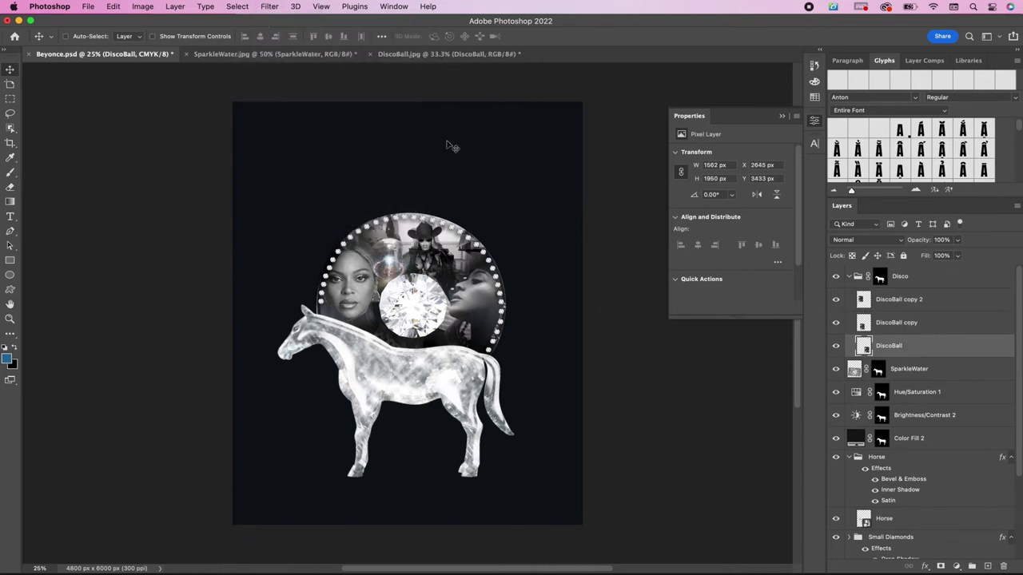
click(271, 8)
Step: Add a #373d45 solid colour fill layer blended as Soft Light at 39% opacity
click(851, 277)
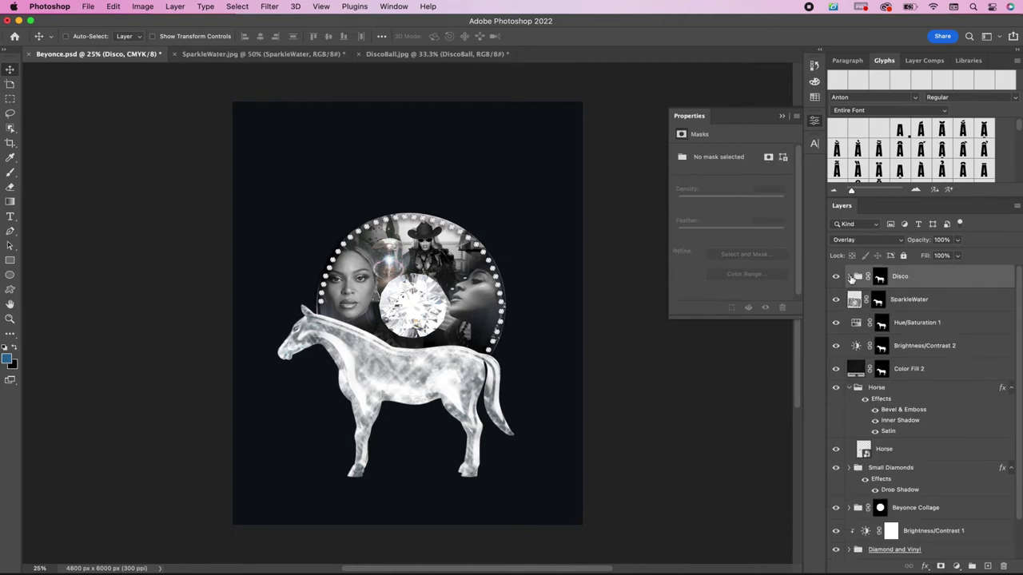
click(958, 567)
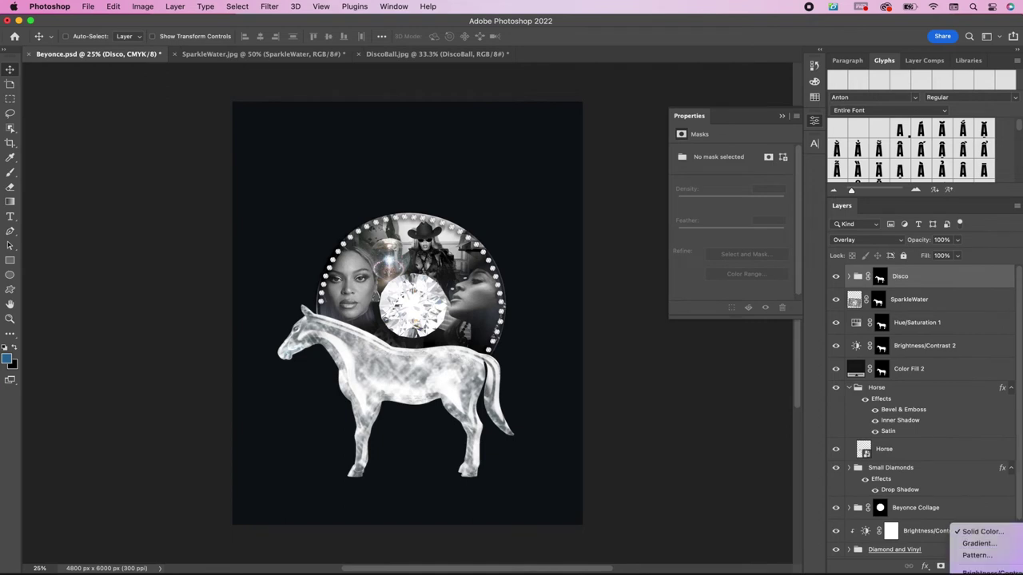
click(978, 401)
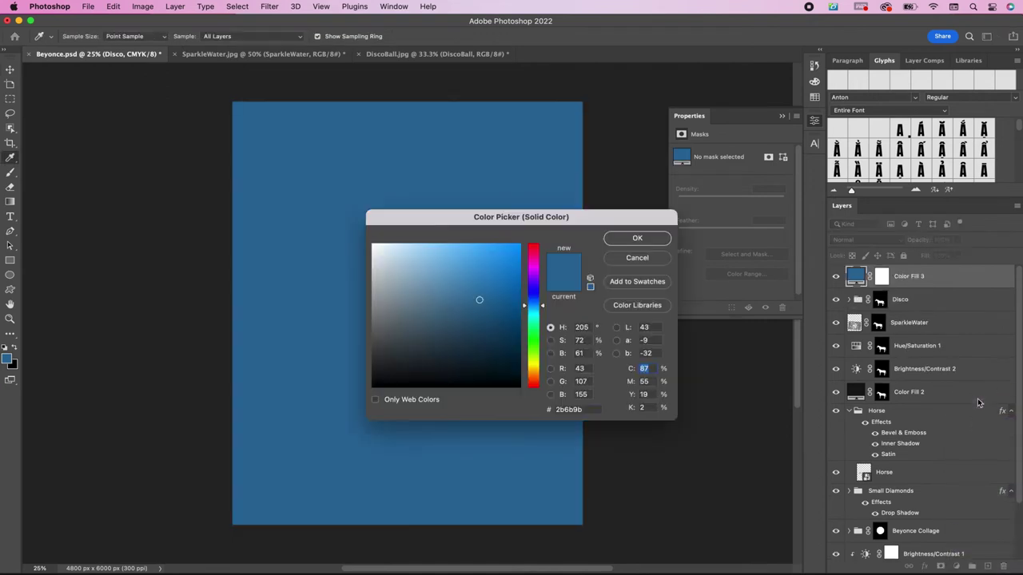
text(373)
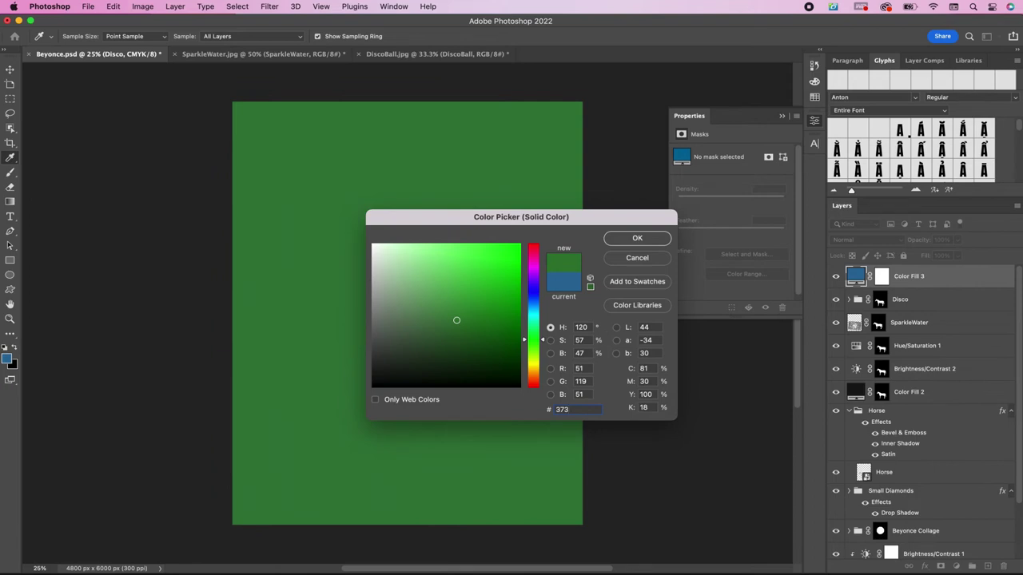
text(d45)
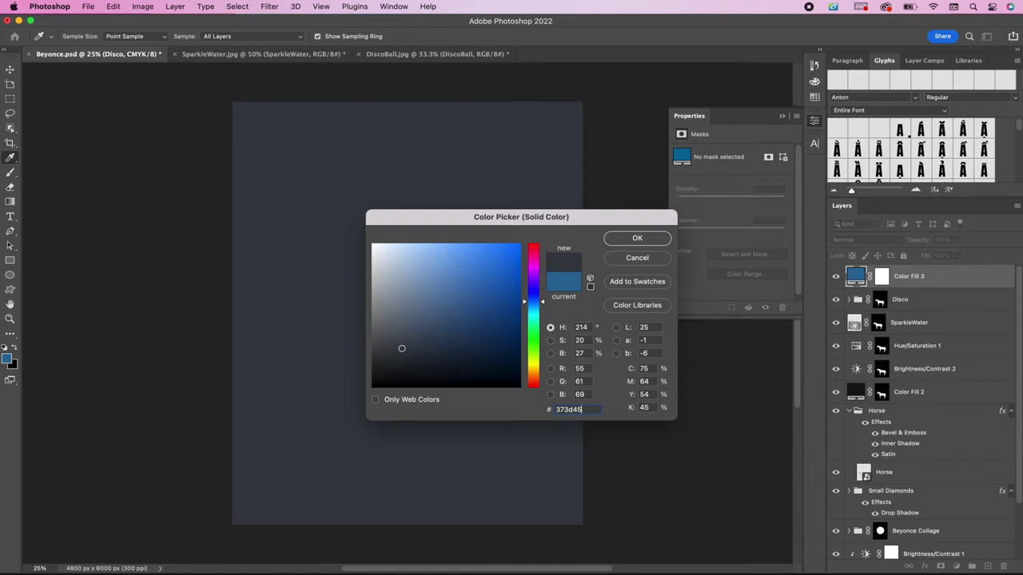
key(Return)
click(862, 238)
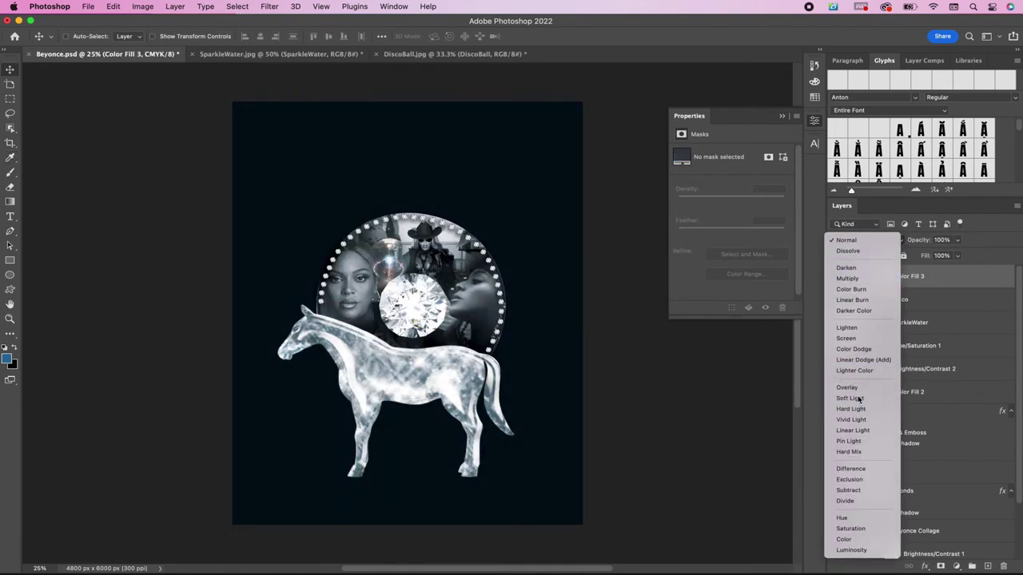
click(850, 398)
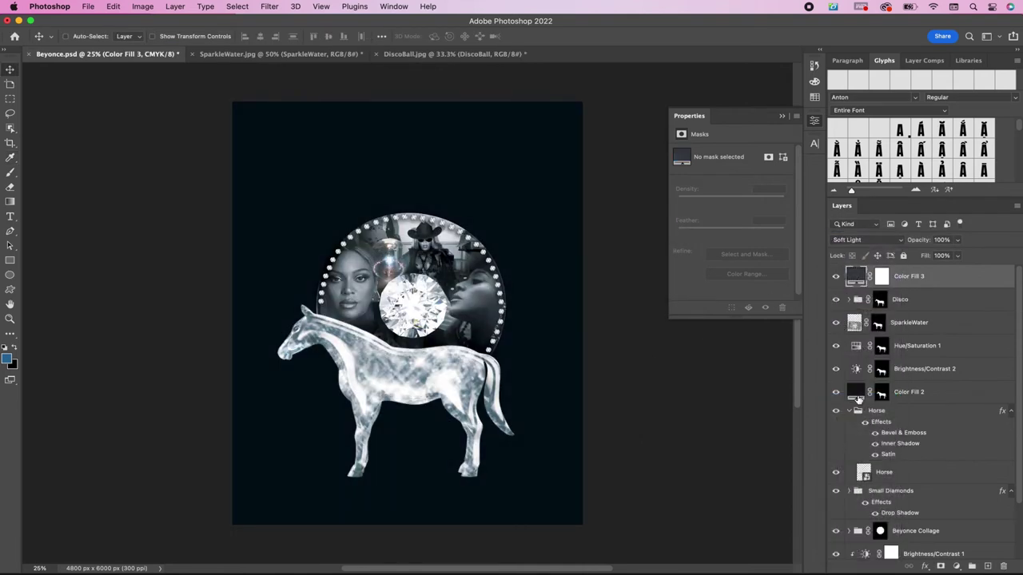
click(943, 240)
text(39)
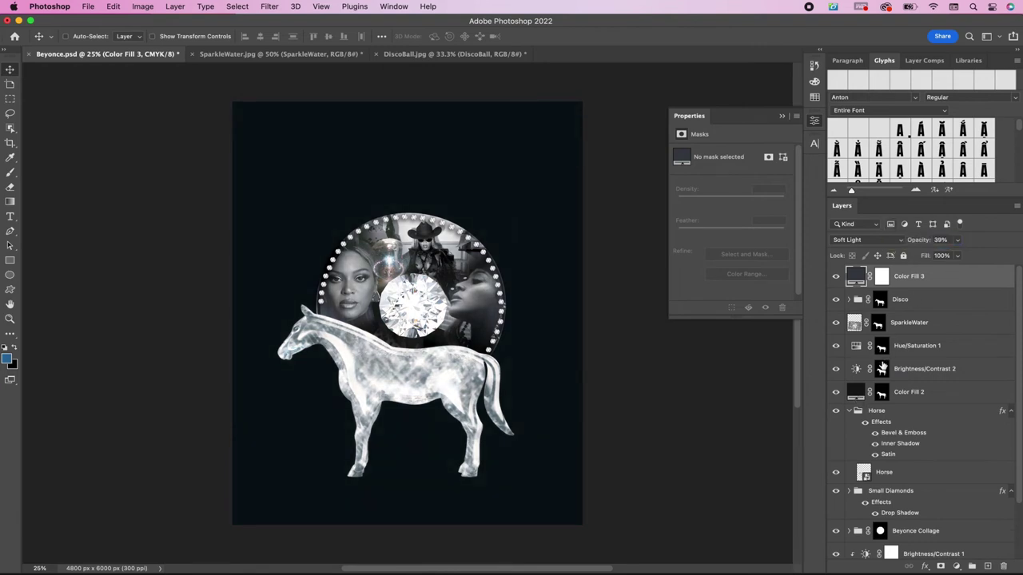
Step: Replace Color Fill 3's existing mask with a horse-shaped mask
click(883, 277)
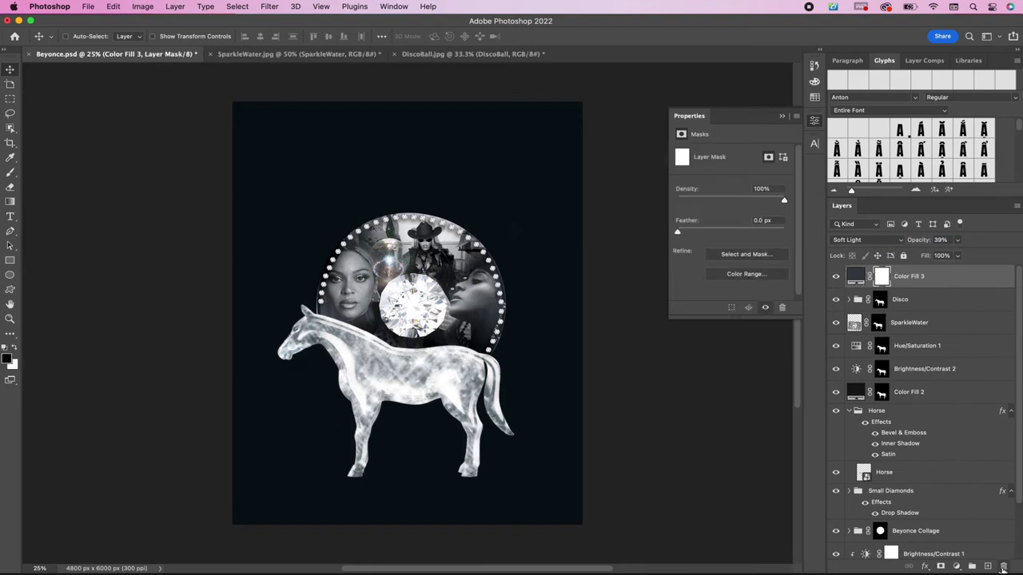
click(1003, 567)
key(Return)
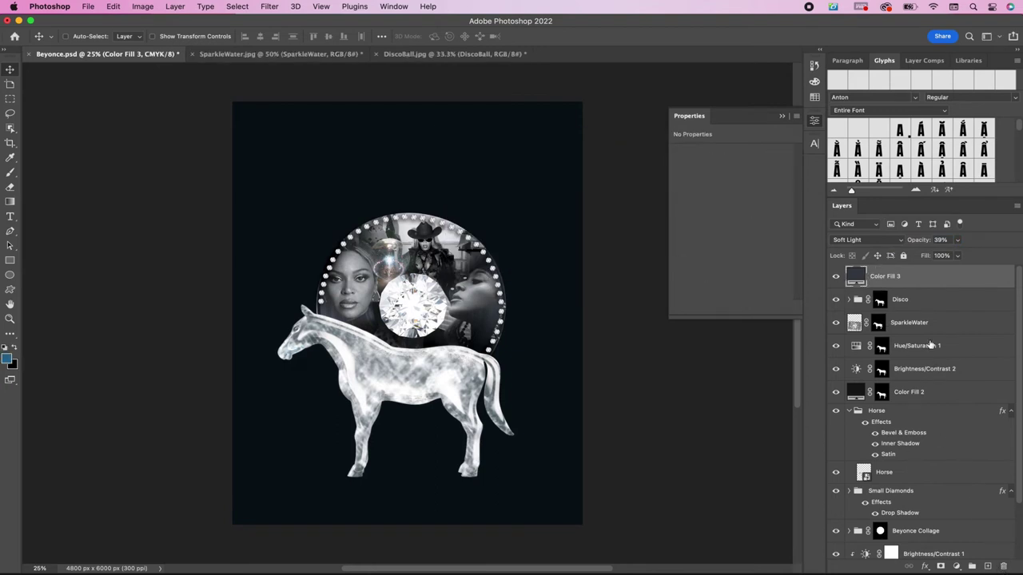
super+click(880, 300)
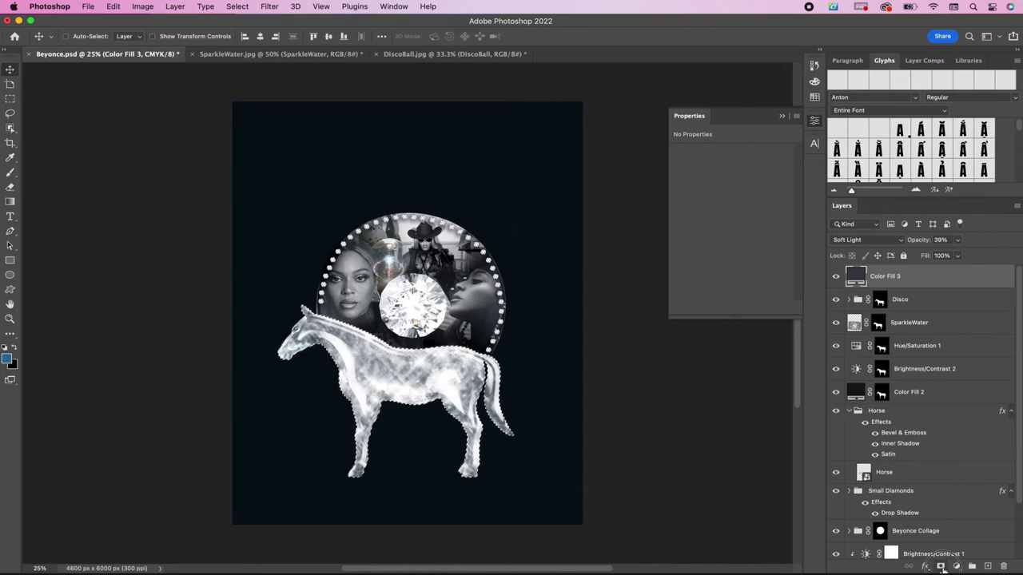
click(939, 566)
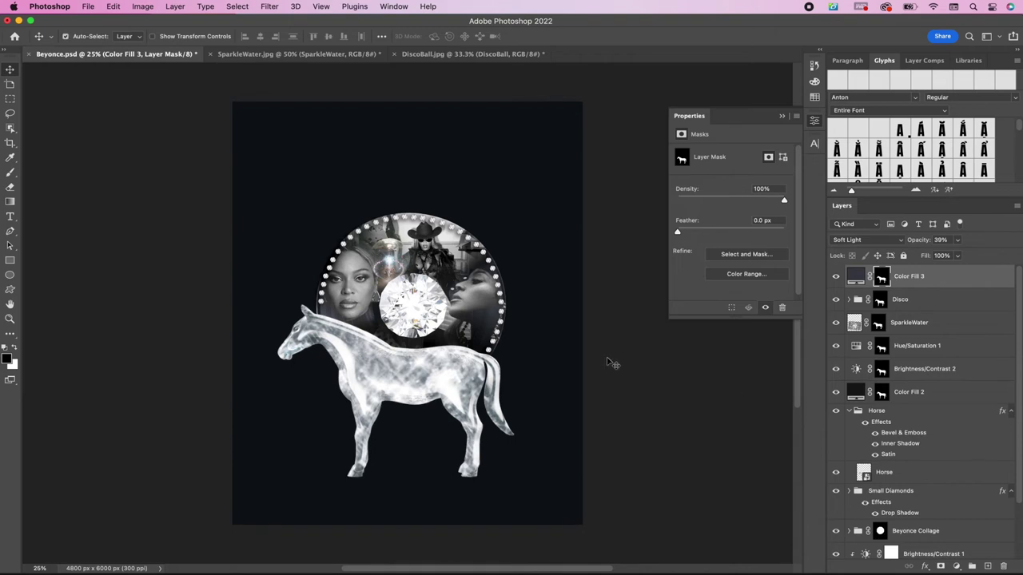
key(super+o)
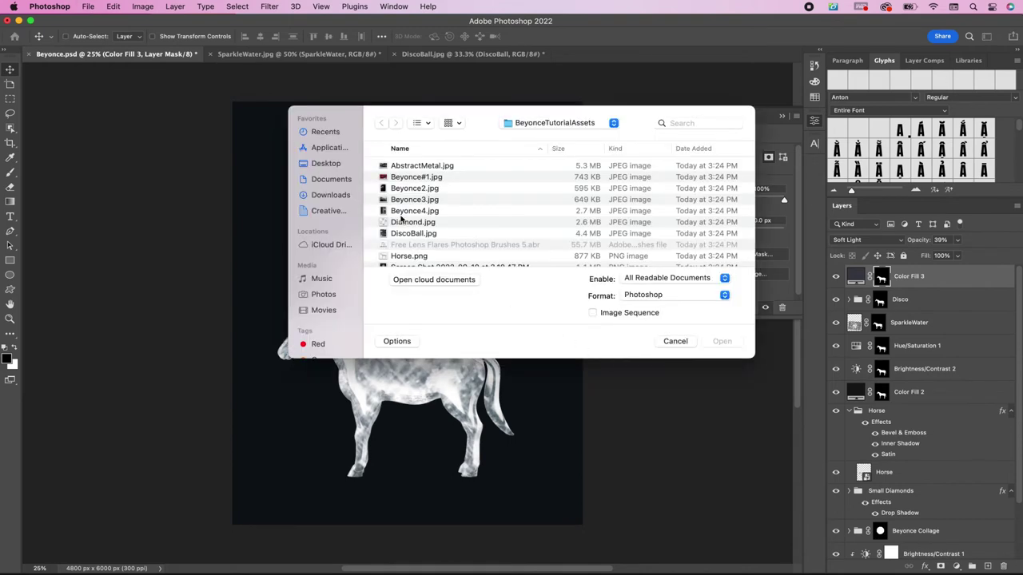
Step: Open AbstractMetal.jpg and unlock its background as a layer named AbstractMetal
double_click(403, 168)
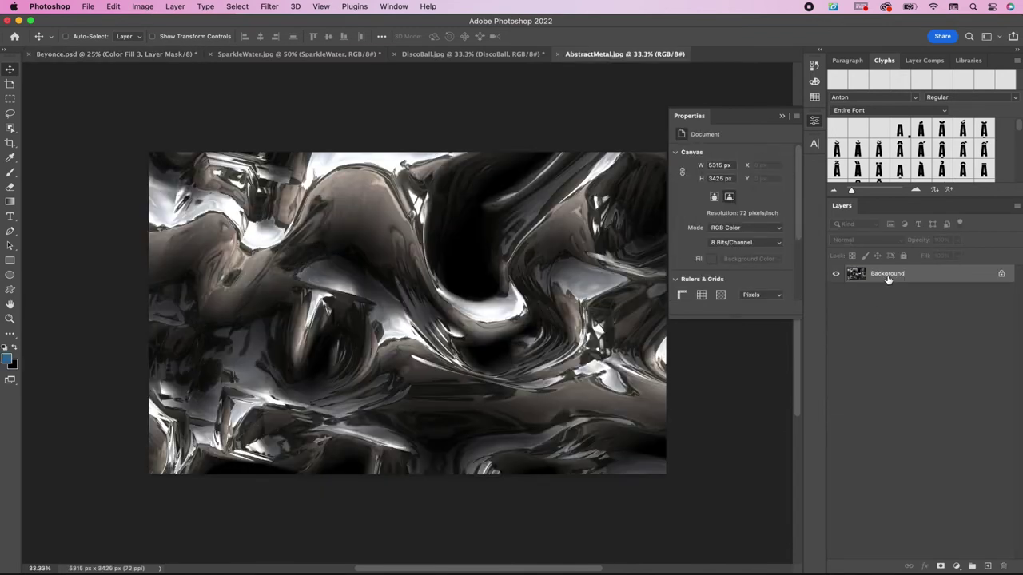
double_click(887, 274)
text(AbstractMetal)
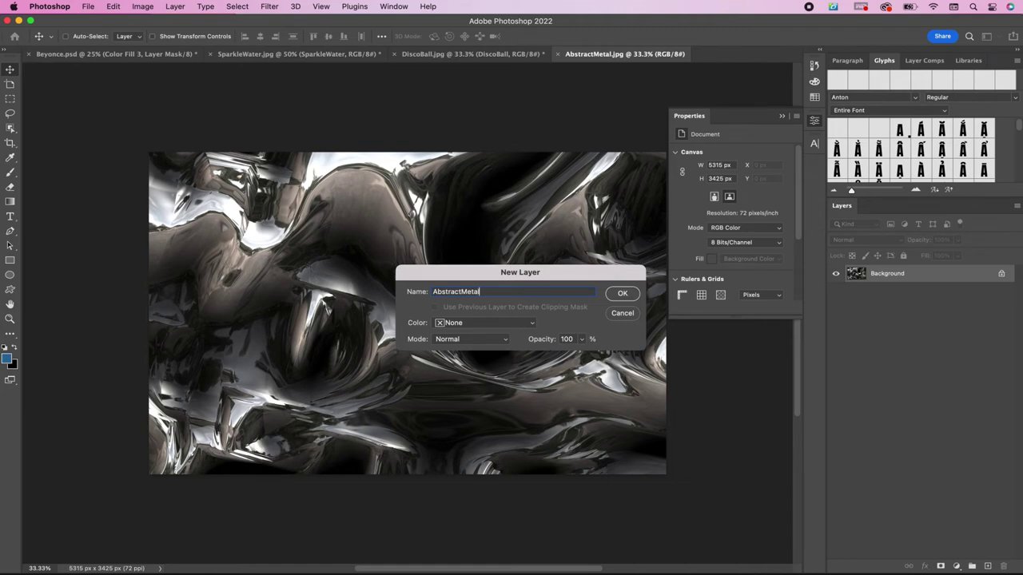
key(Return)
Step: Place AbstractMetal low over the horse in Beyonce.psd, blended as Hard Light
mouse_move(284, 199)
mouse_down()
mouse_move(151, 52)
mouse_move(362, 350)
mouse_up()
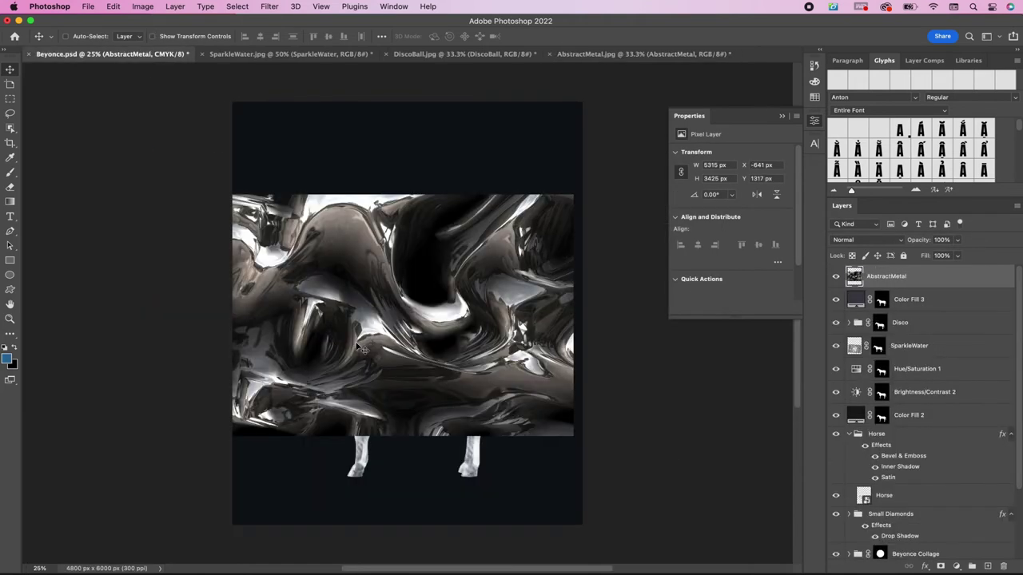
drag(391, 276, 393, 342)
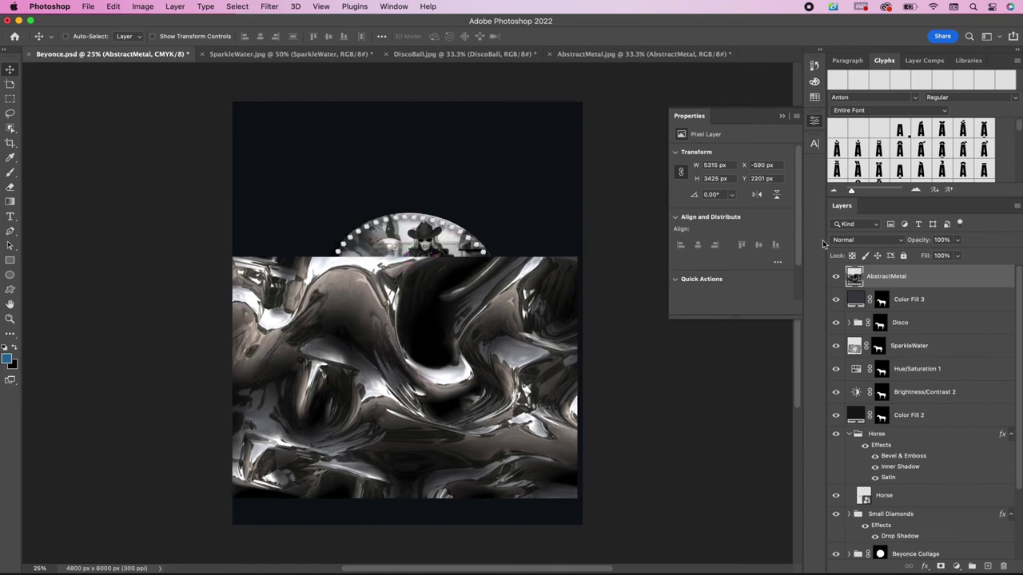
click(852, 243)
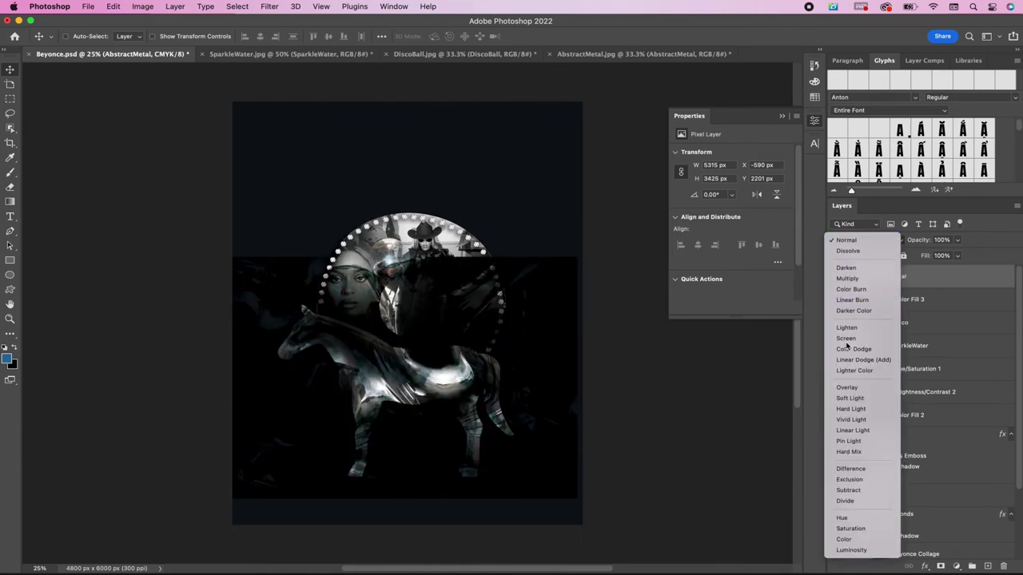
click(838, 412)
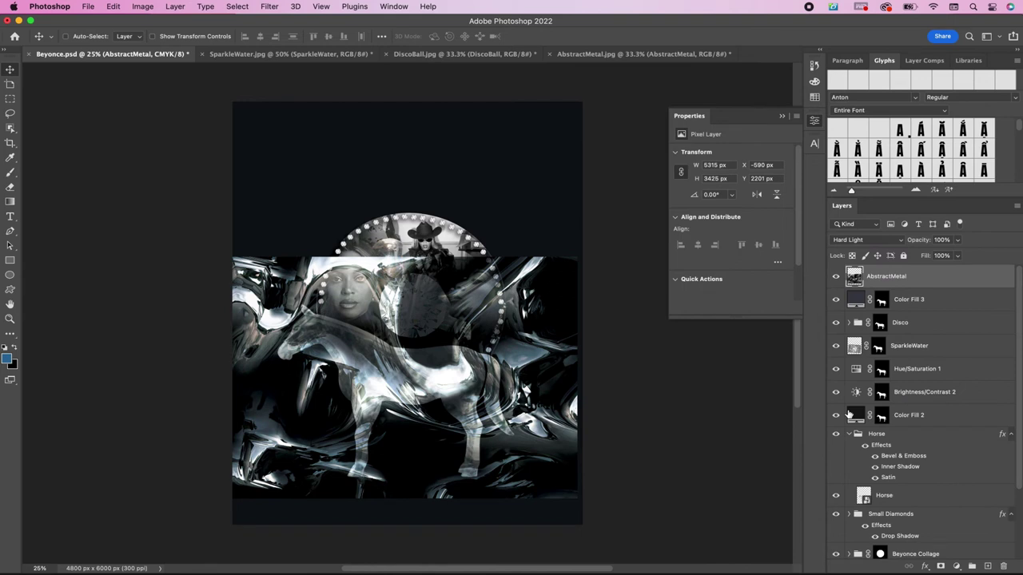
click(944, 240)
Step: Set AbstractMetal to 61% opacity and shrink it to fit around the horse
text(6)
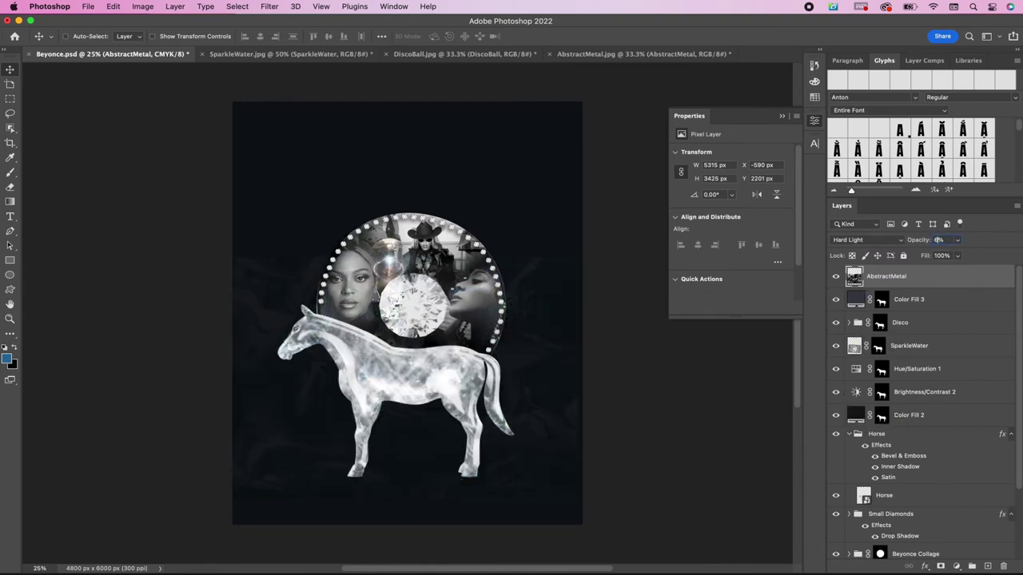
text(1)
key(Return)
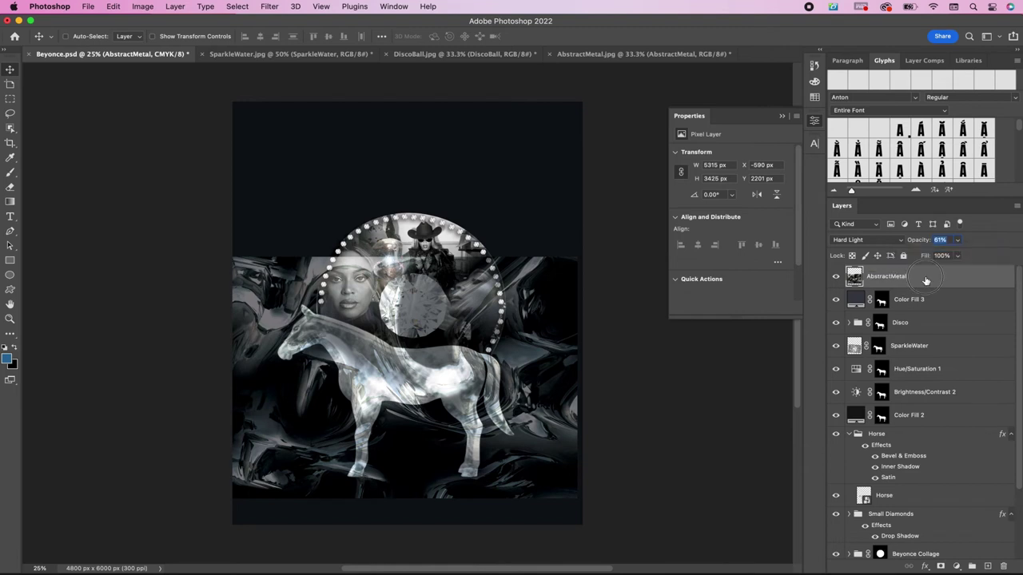
key(ctrl+t)
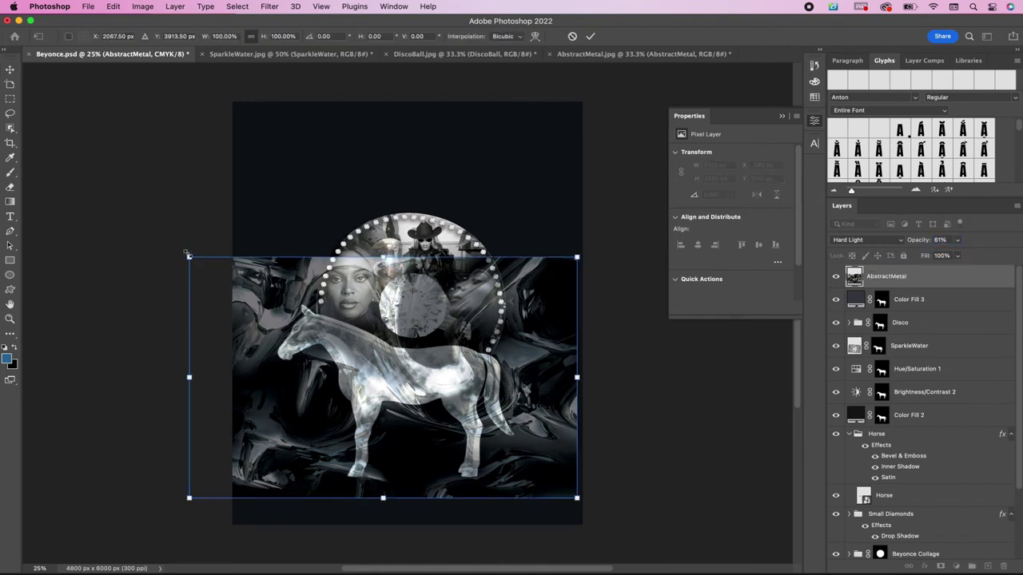
drag(187, 254, 257, 293)
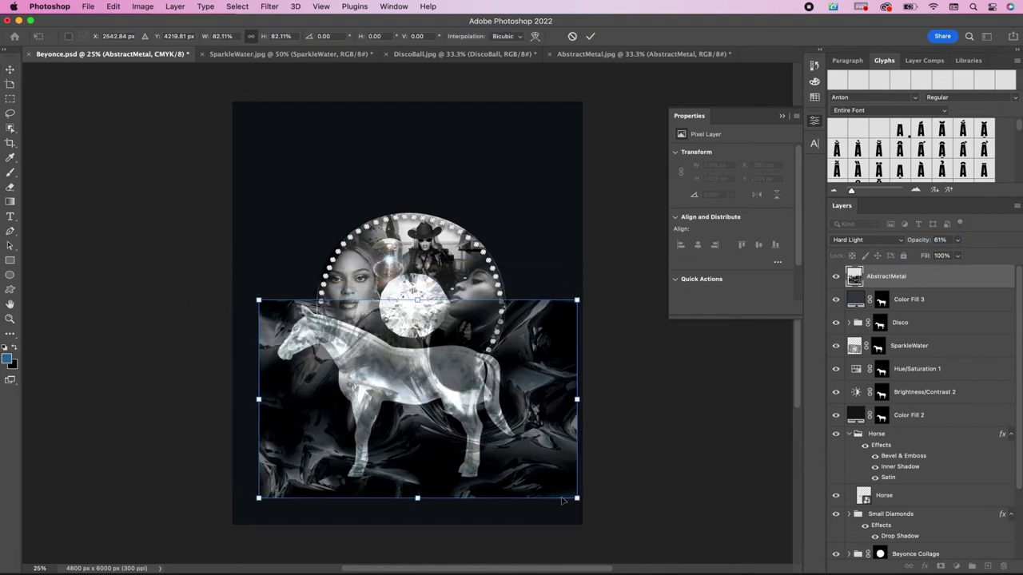
drag(577, 497, 550, 483)
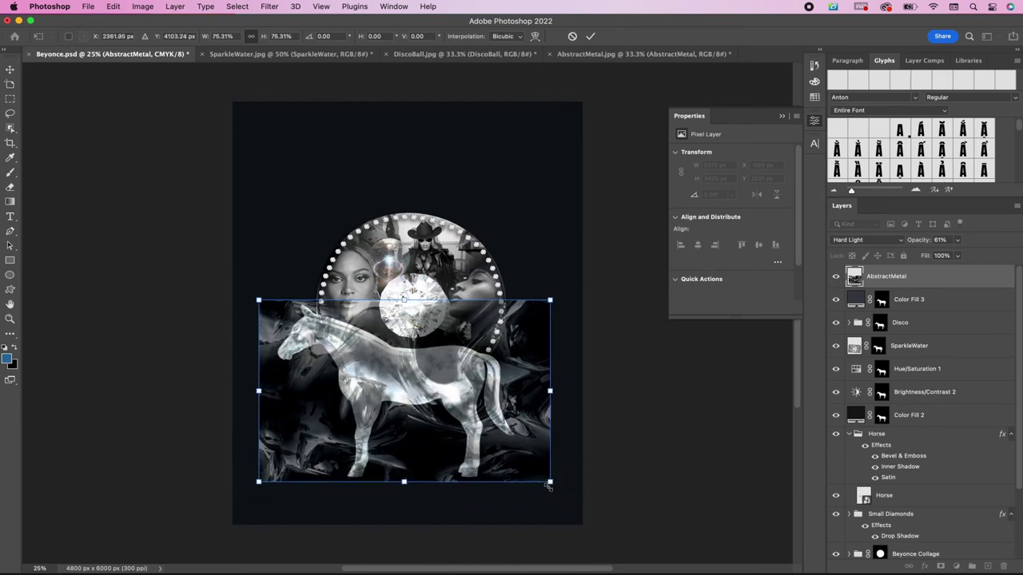
key(Return)
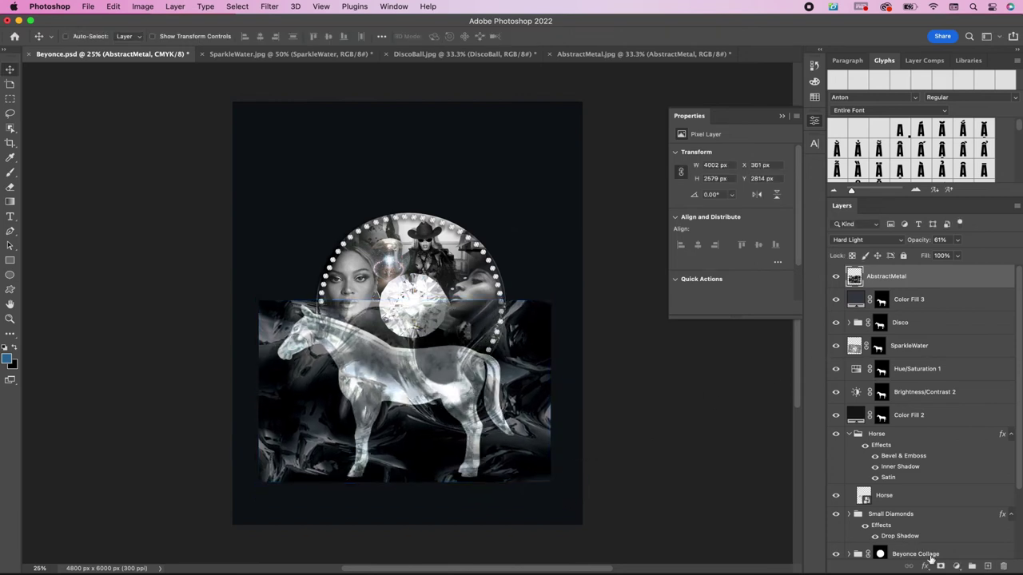
Step: Soften the AbstractMetal texture with a 16 px Gaussian Blur
super+click(880, 300)
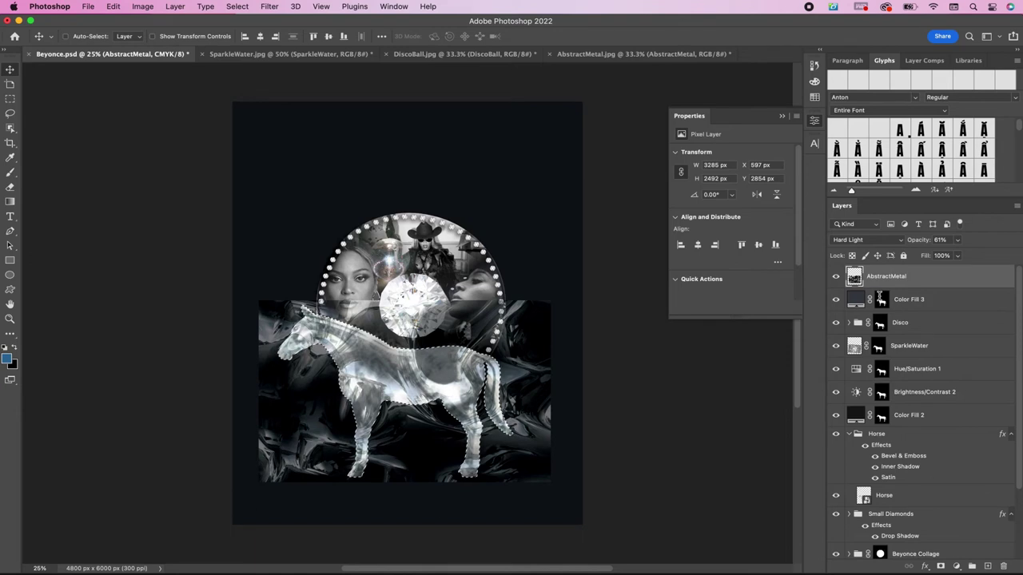
key(m)
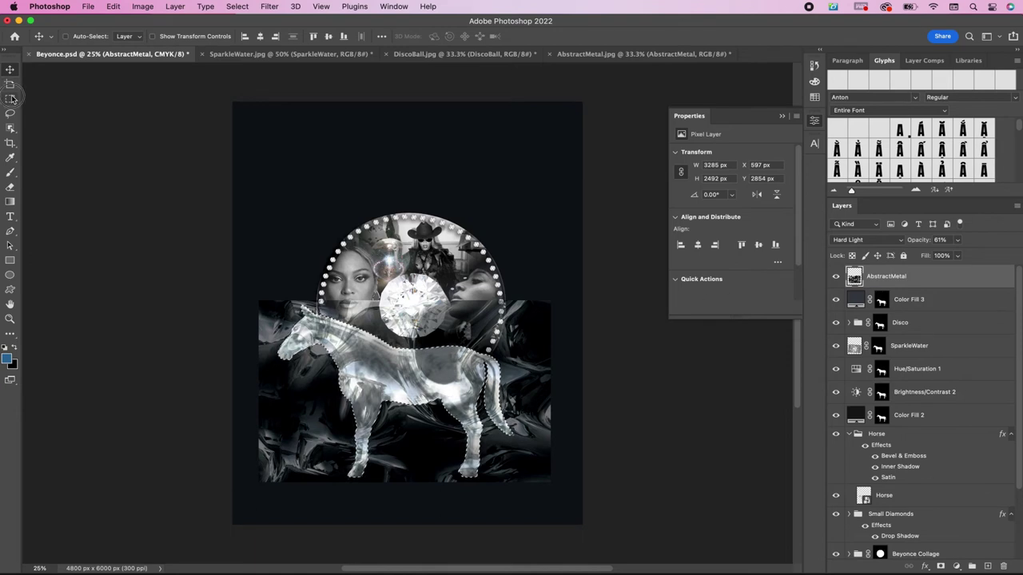
click(224, 143)
click(270, 6)
mouse_move(335, 152)
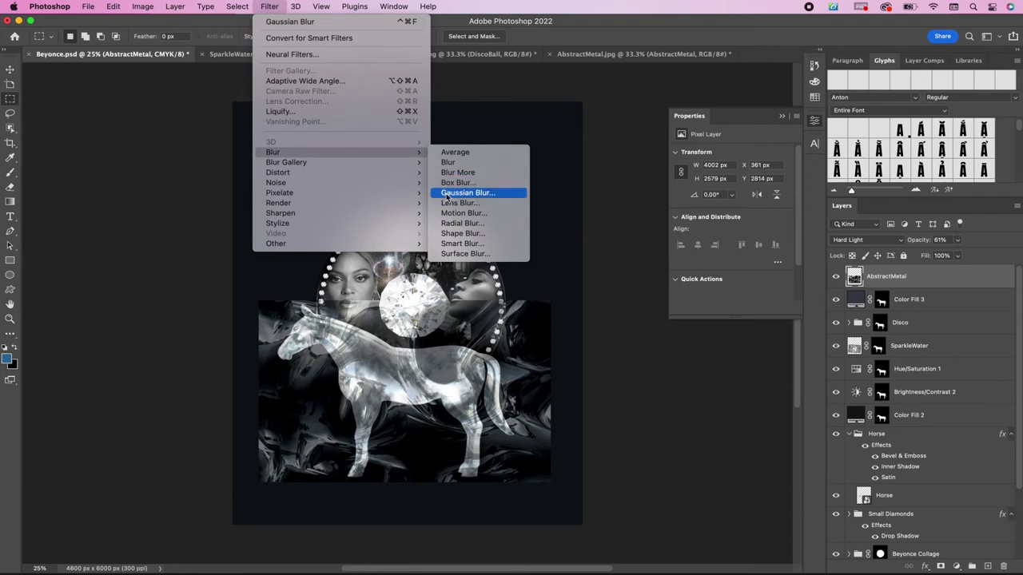
click(446, 196)
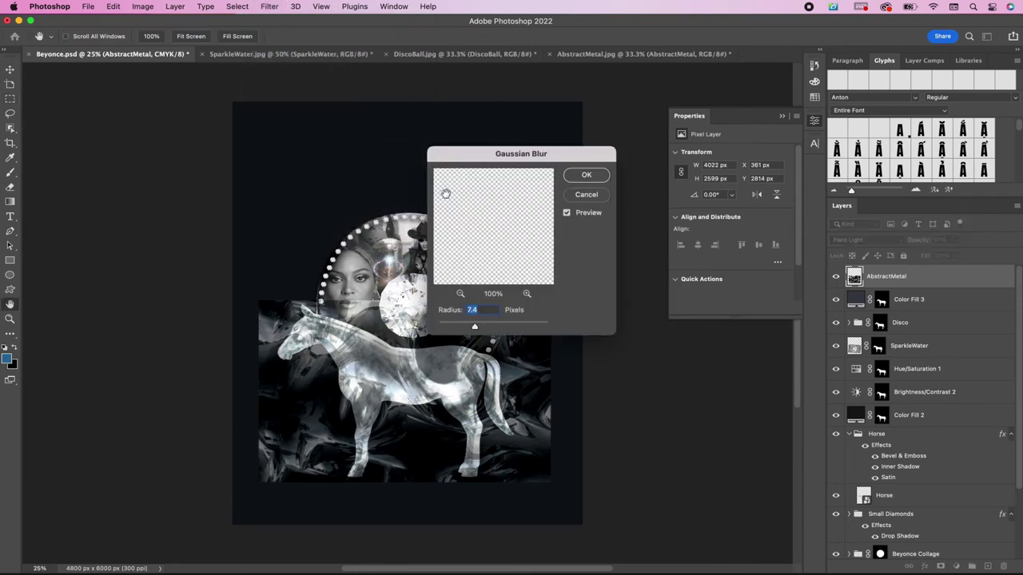
text(16.2)
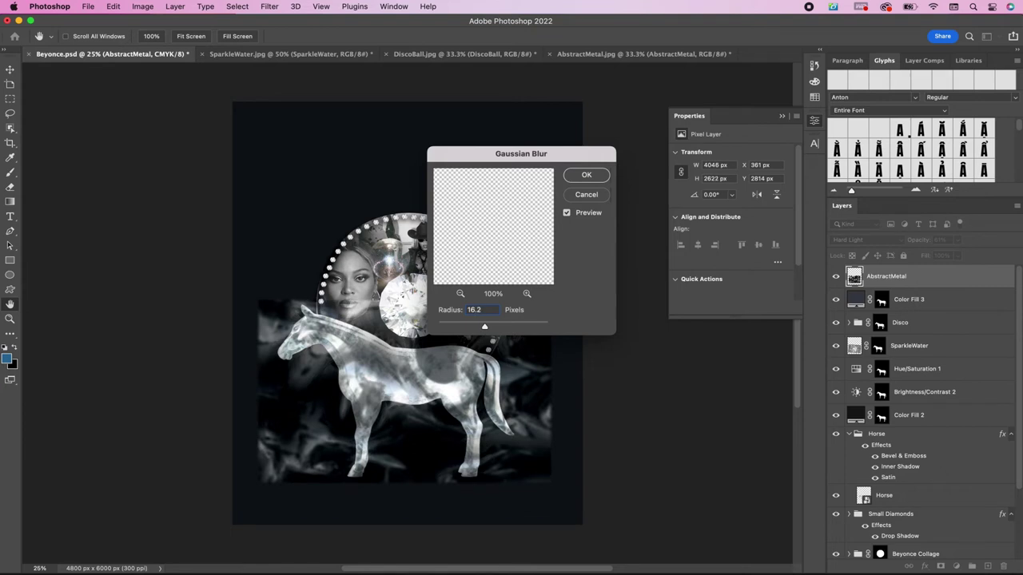
key(Return)
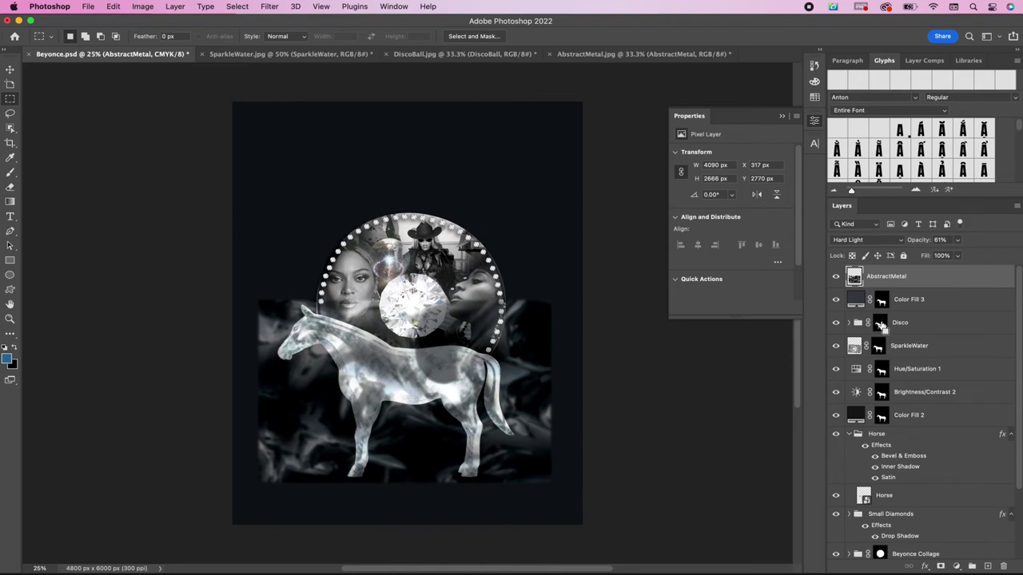
Step: Mask the AbstractMetal texture to the horse's outline and drop its opacity to 31%
super+click(879, 322)
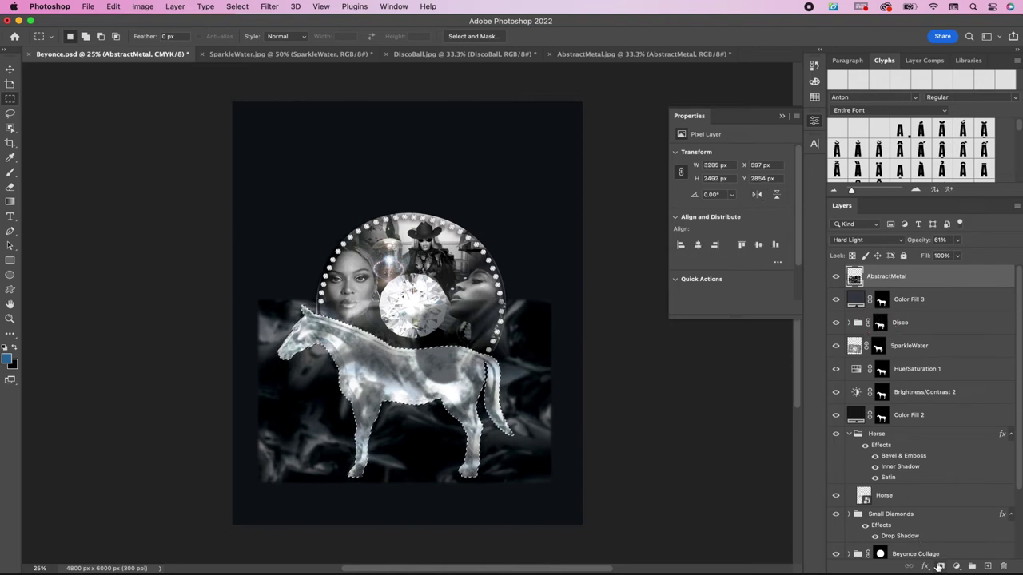
click(940, 566)
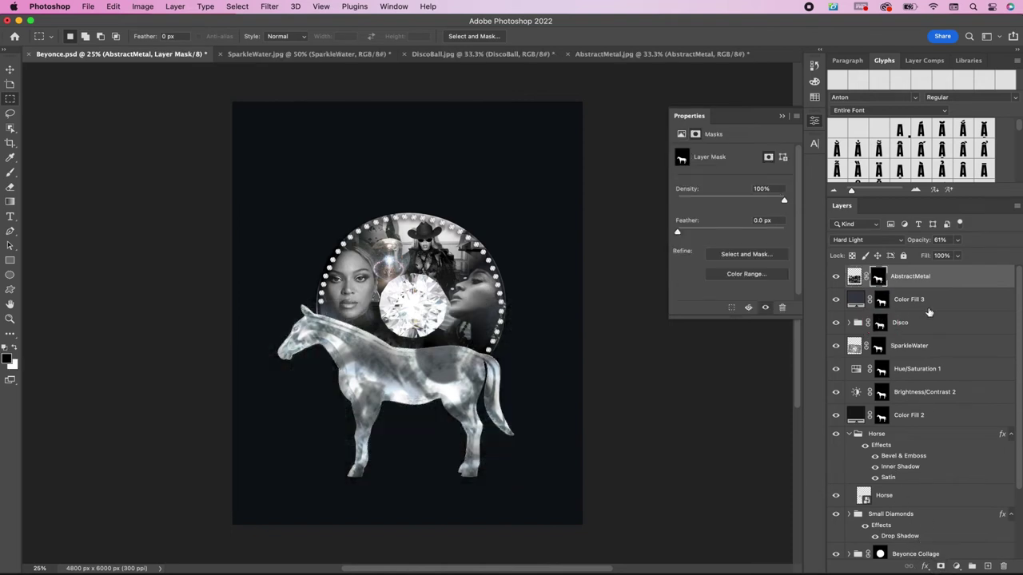
click(954, 282)
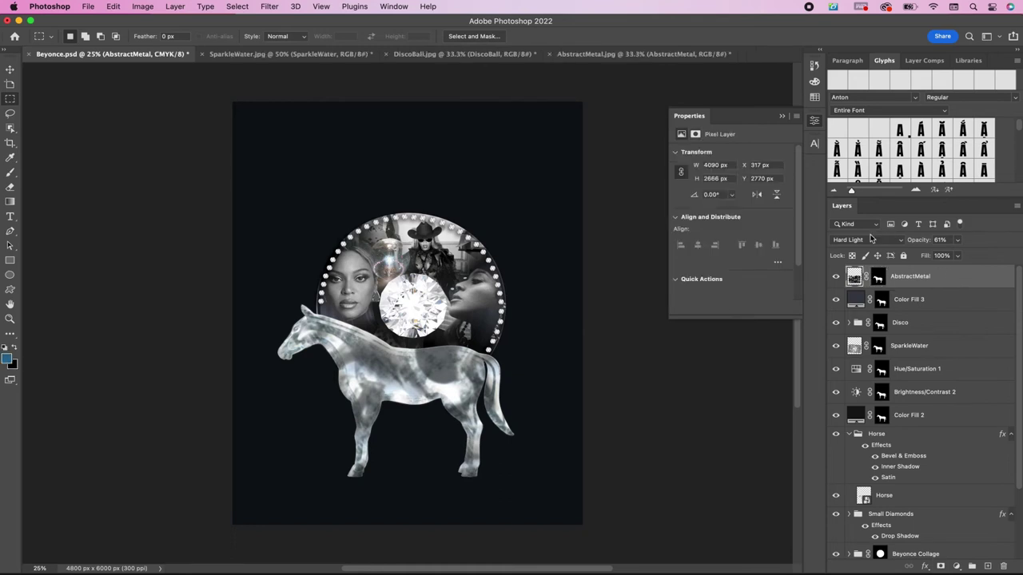
click(939, 240)
key(shift+Down)
key(shift+Down)
key(shift+Down)
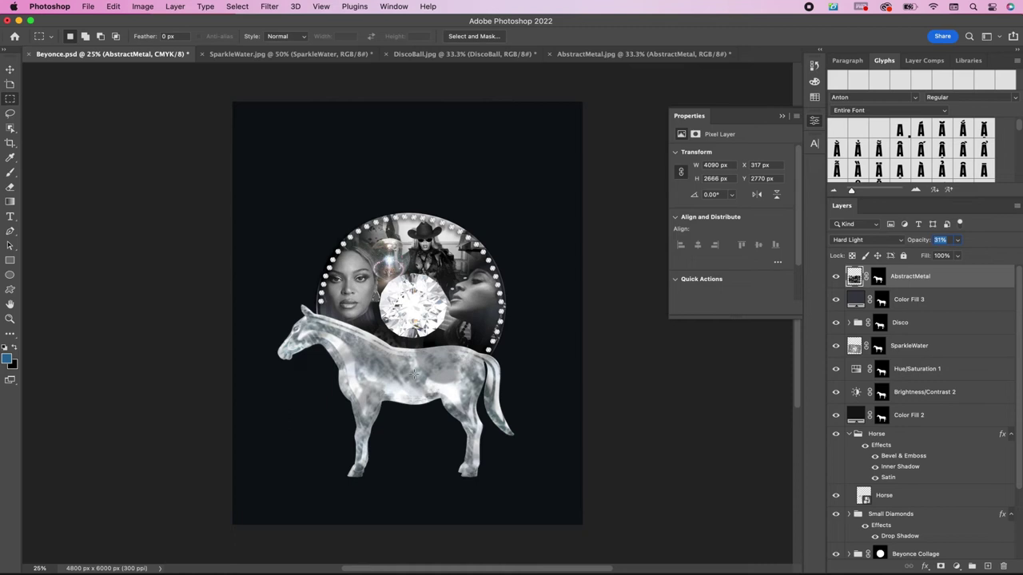
key(v)
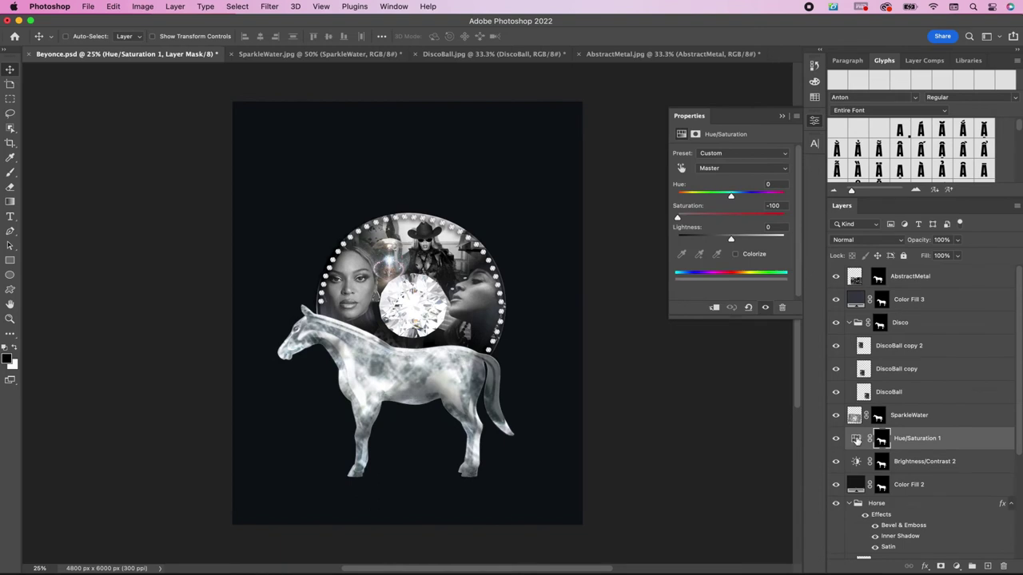
Step: Set the Hue/Saturation 1 adjustment layer's blend mode to Linear Burn
click(856, 438)
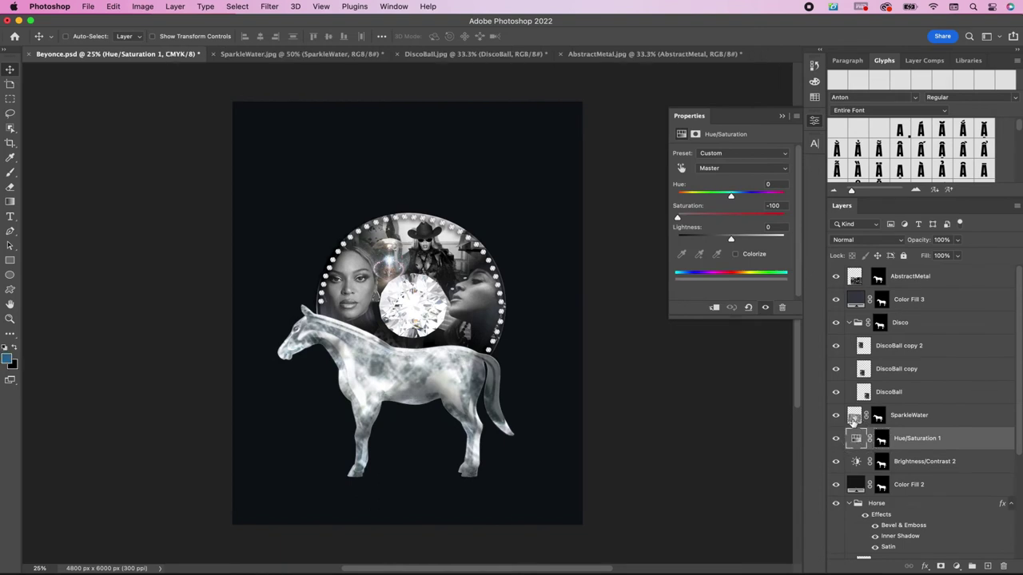
click(870, 242)
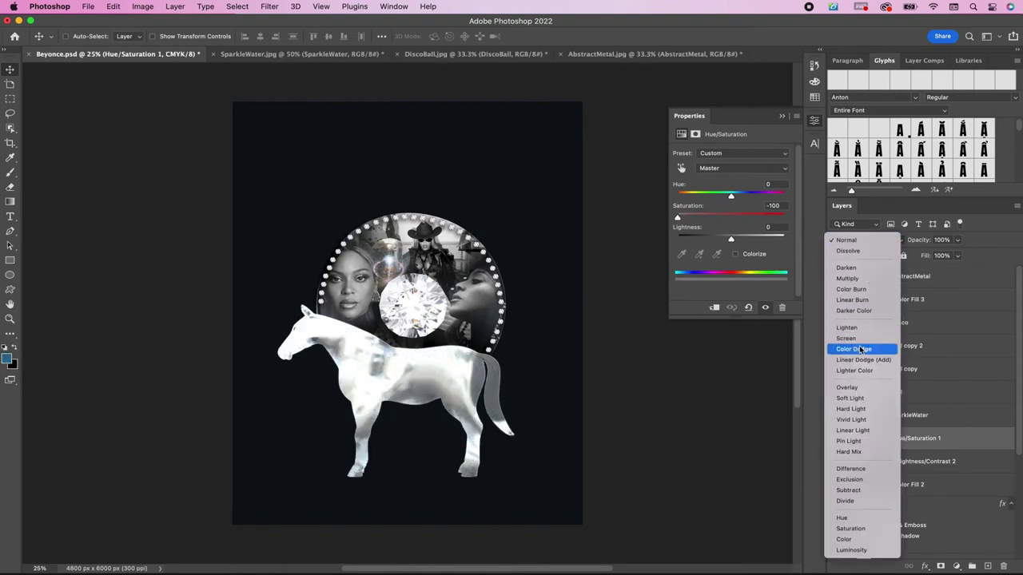
click(851, 300)
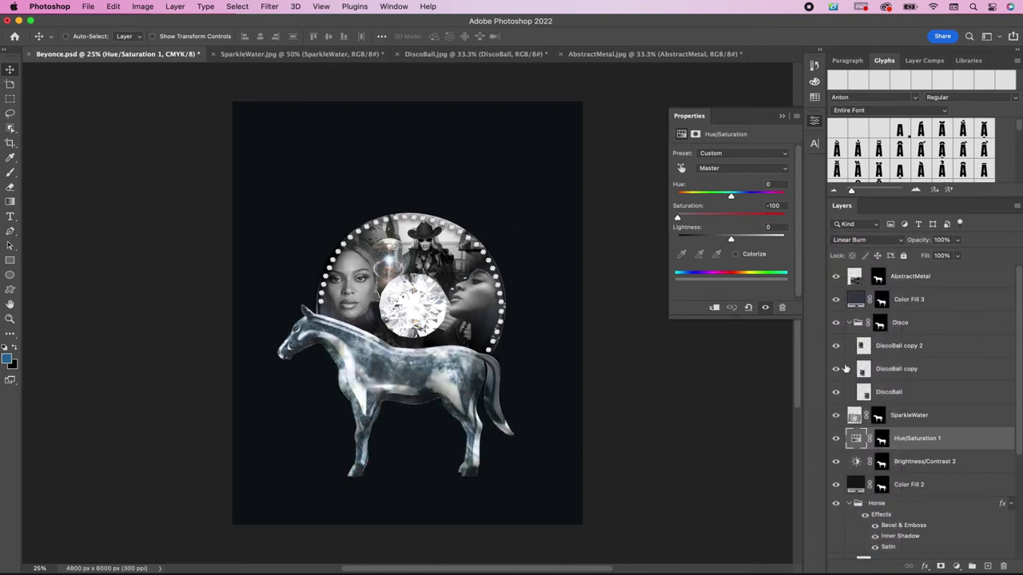
Step: Group the layers from AbstractMetal down to Diamond and Vinyl into 'Design', then bring up the Open dialog
click(849, 322)
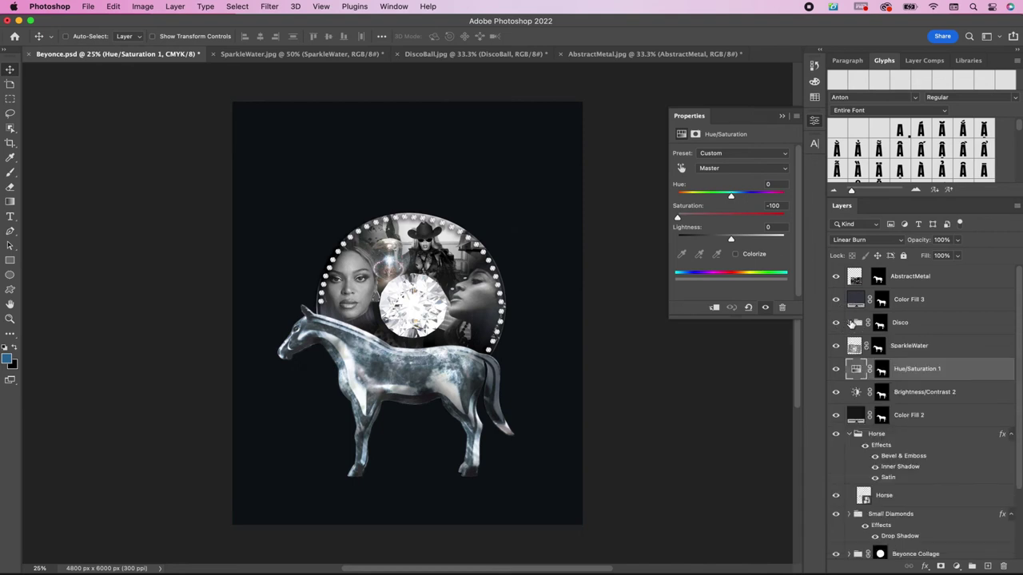
click(929, 276)
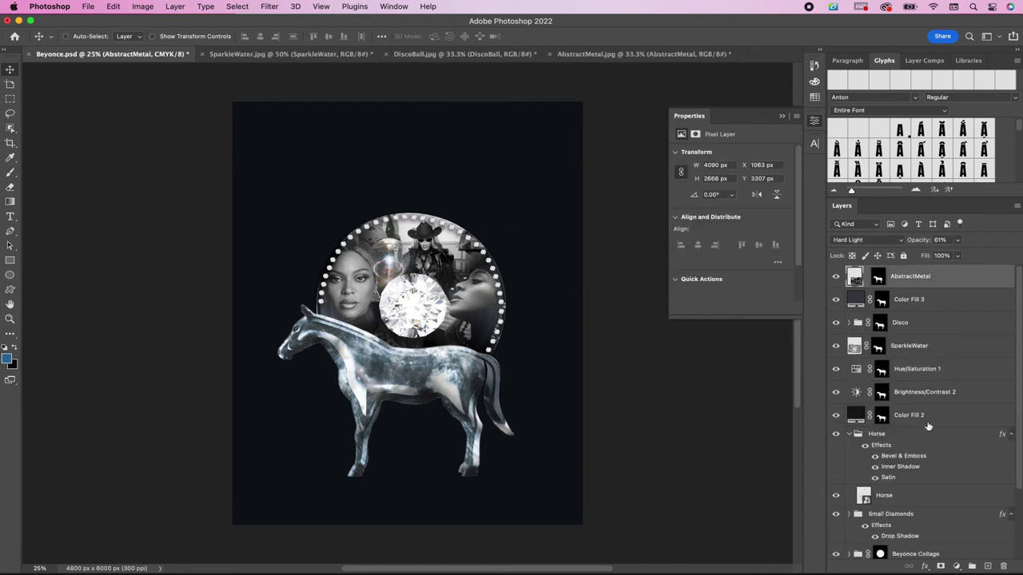
click(849, 434)
scroll(911, 481, down, 3)
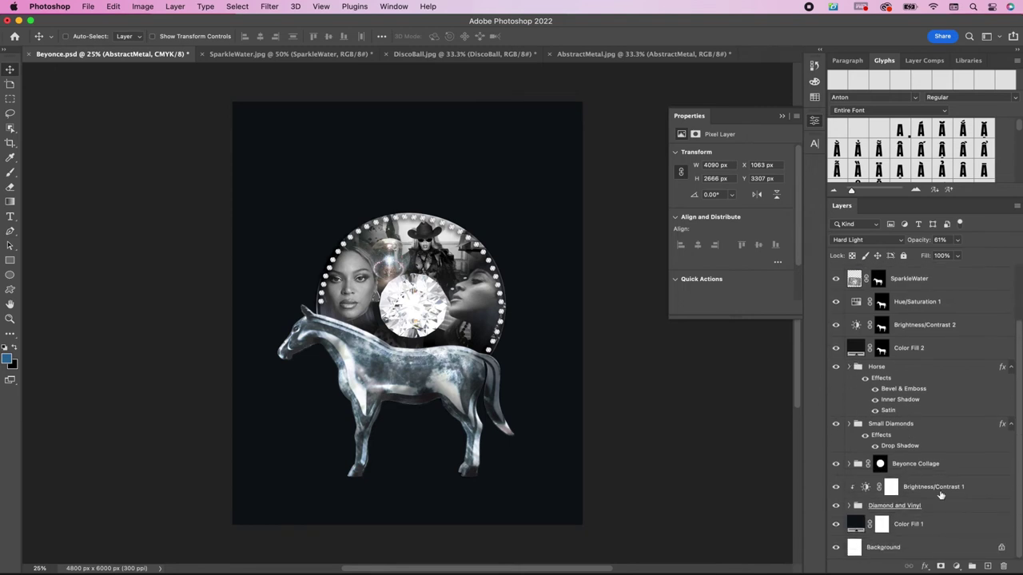
shift+click(941, 512)
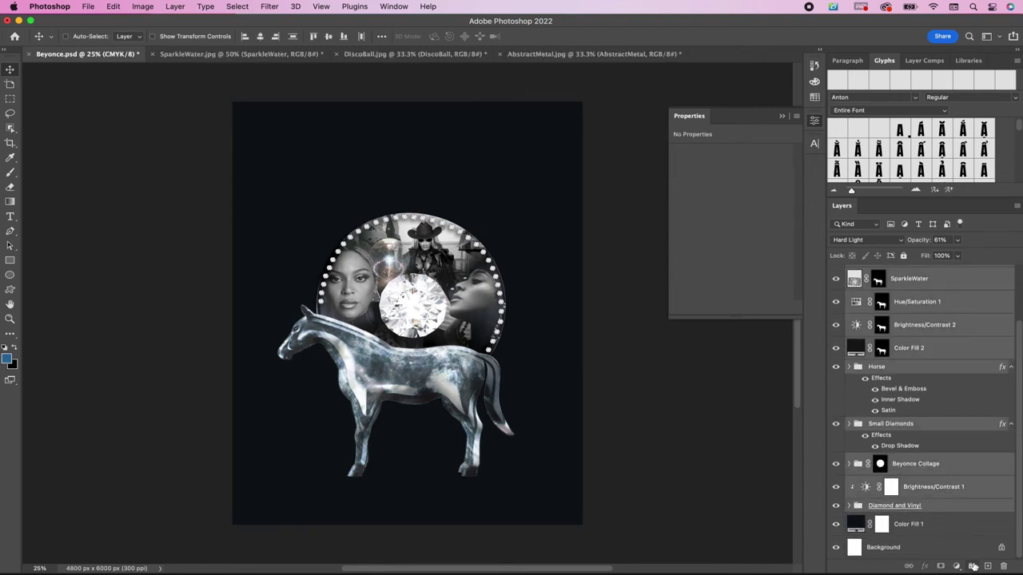
click(971, 566)
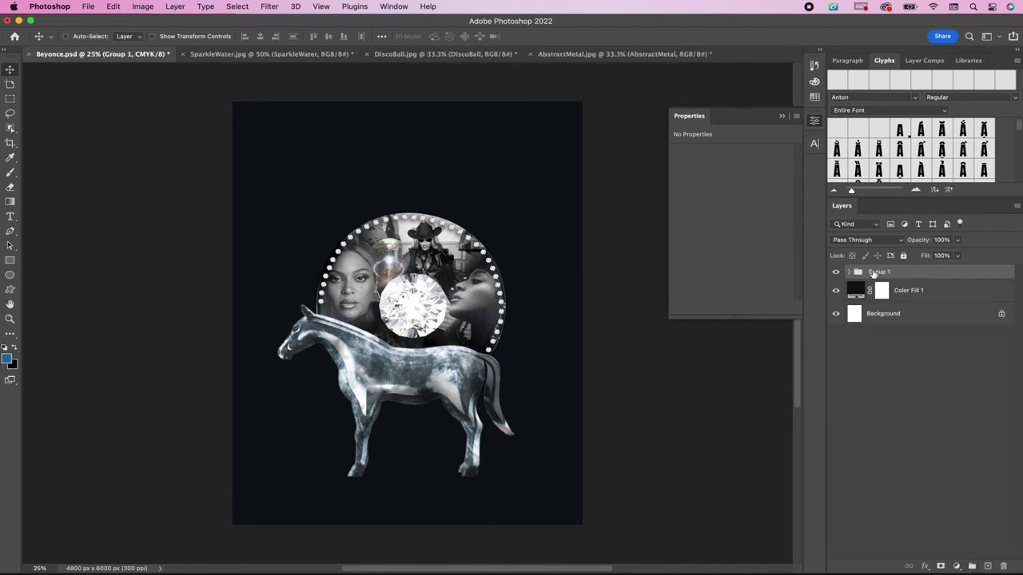
double_click(876, 272)
text(Design)
key(Return)
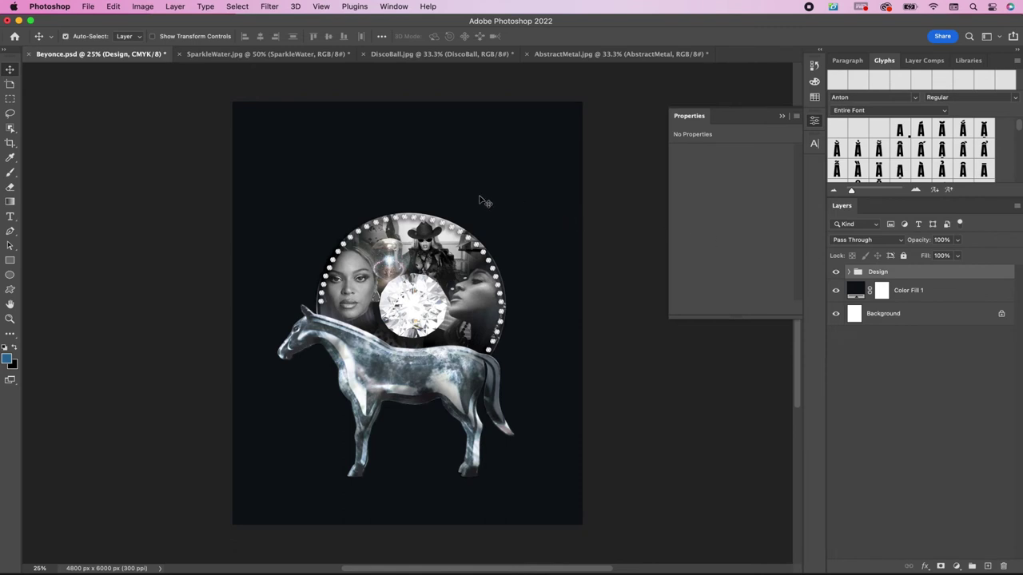
key(super+o)
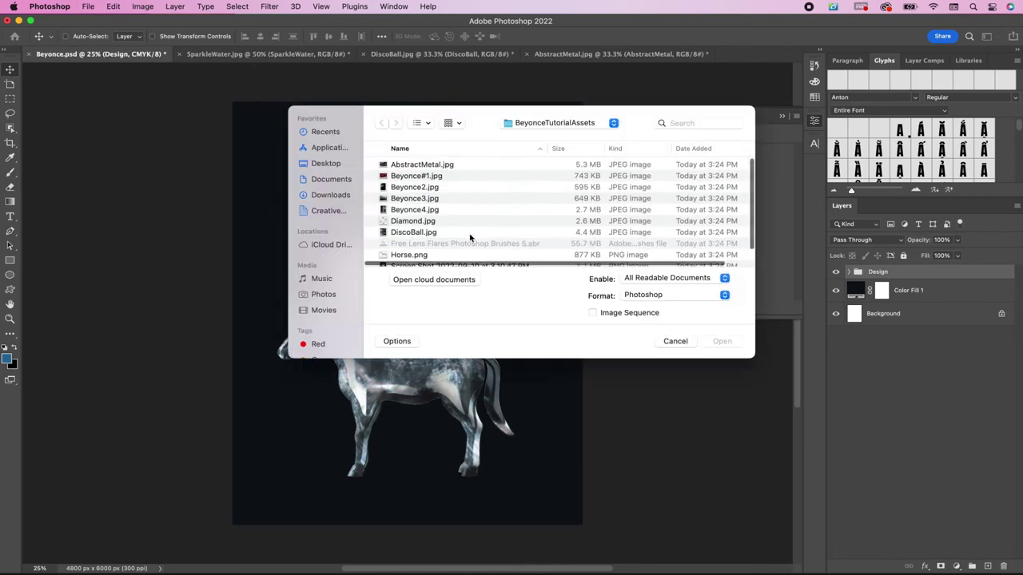
Step: Open SongList.psd and apply an Inflate text warp with +50 bend
scroll(469, 232, down, 3)
double_click(469, 230)
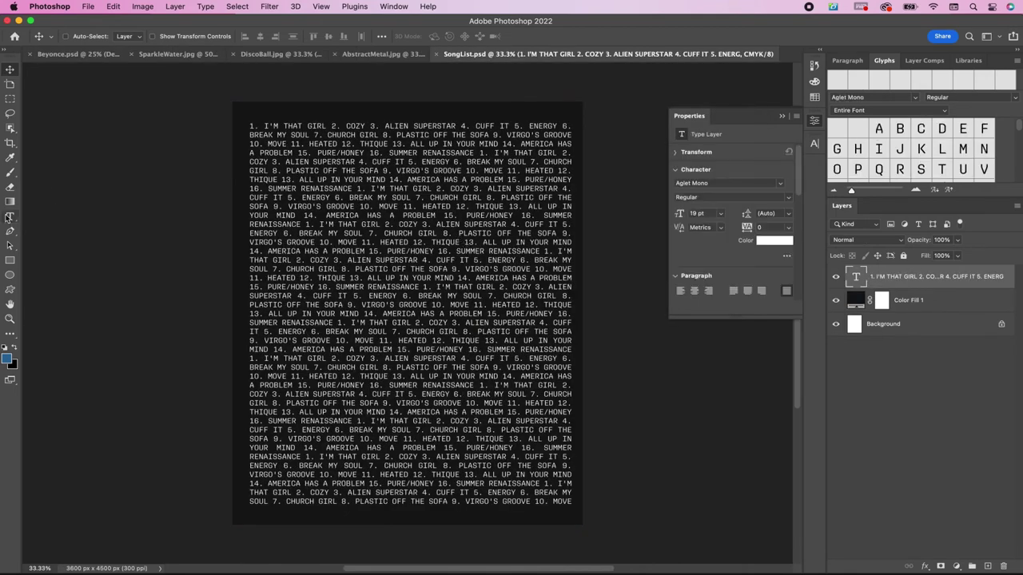
click(9, 217)
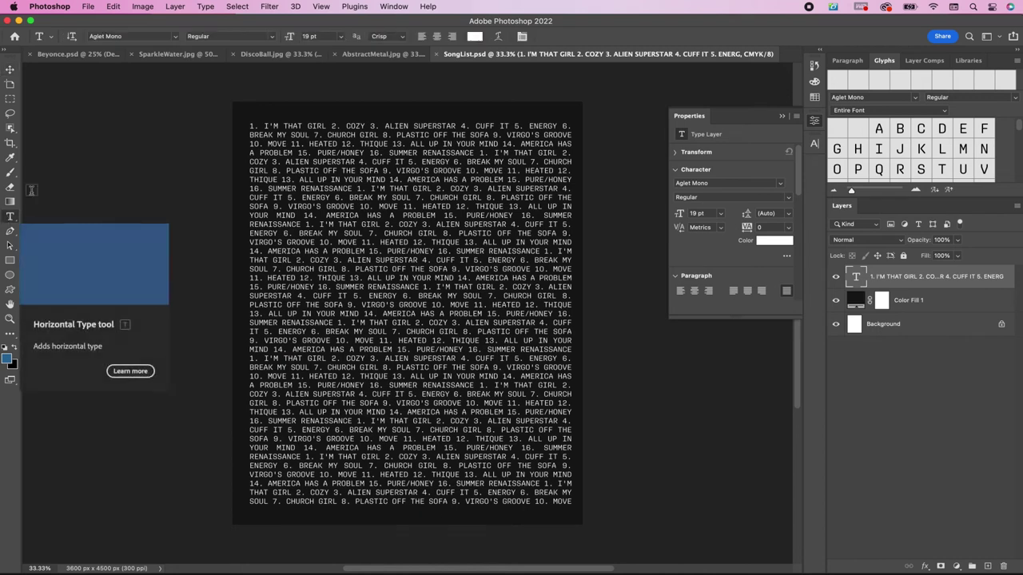
click(498, 37)
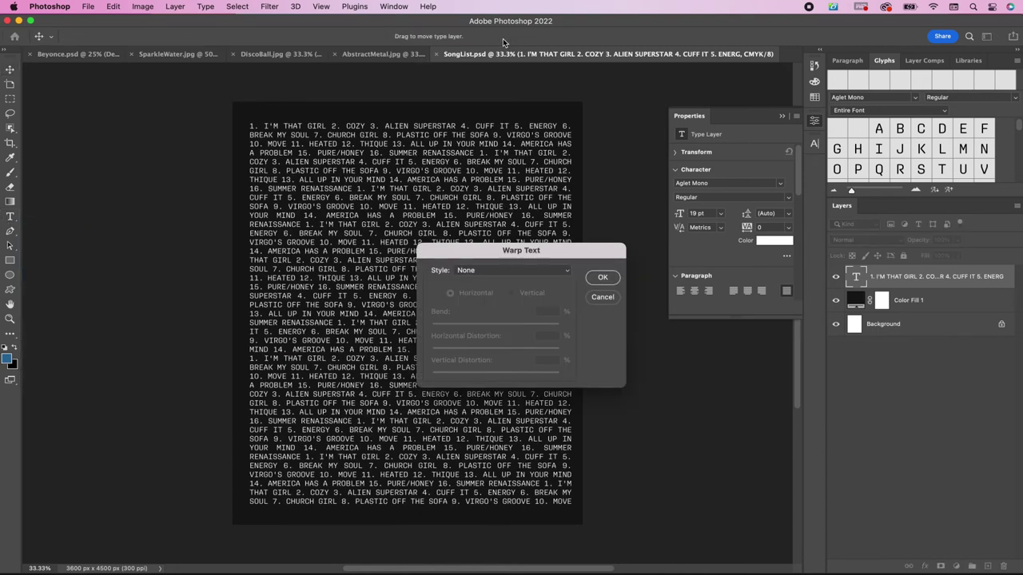
click(495, 270)
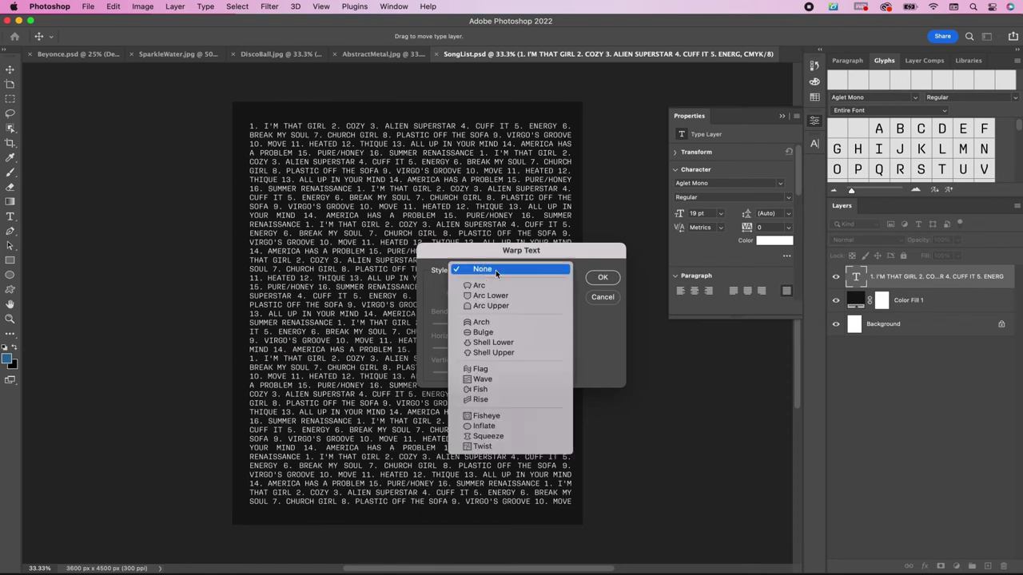
click(487, 426)
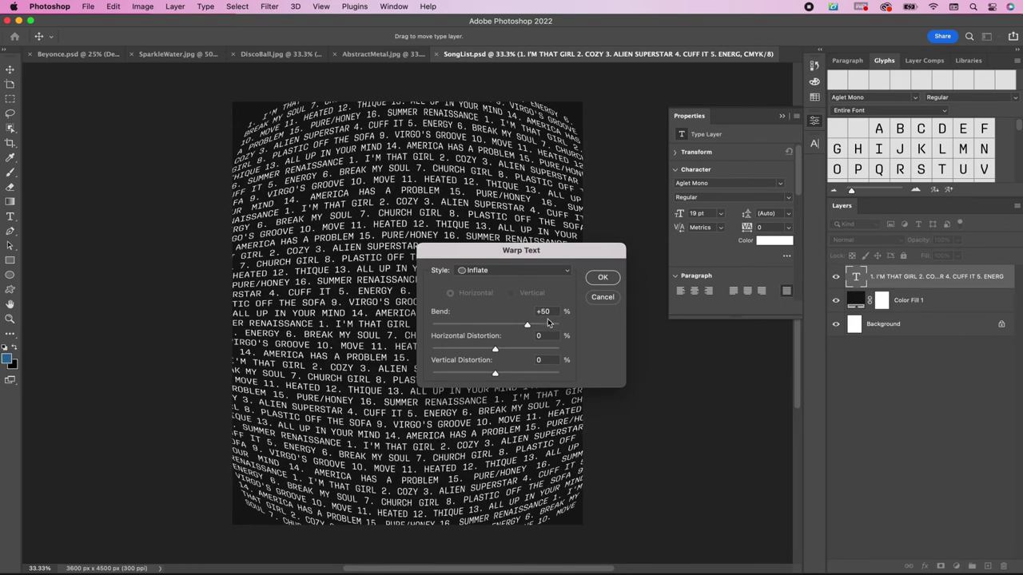
double_click(548, 312)
click(600, 278)
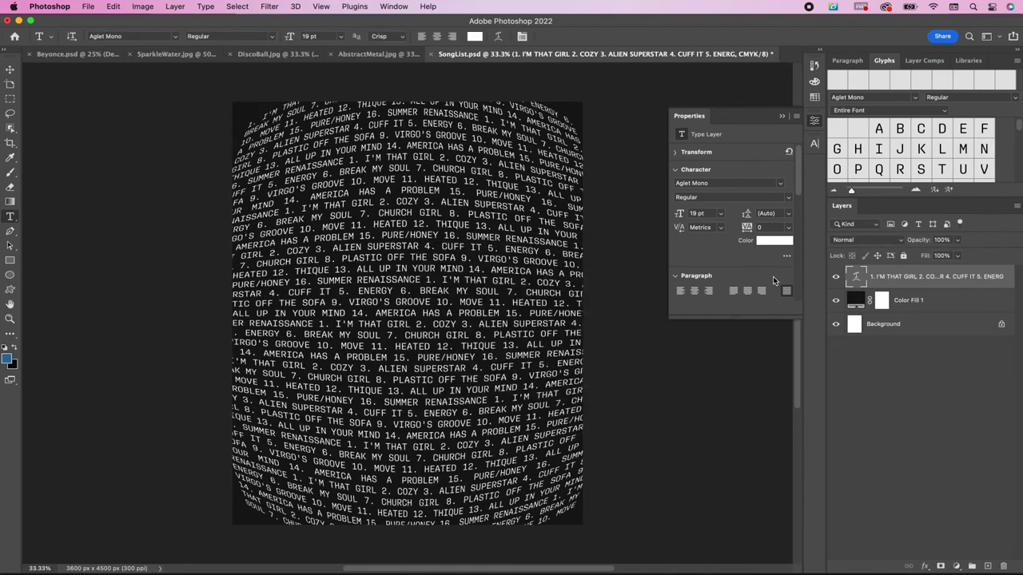
Step: Change the song-list text colour to hex 6da0d5
click(774, 243)
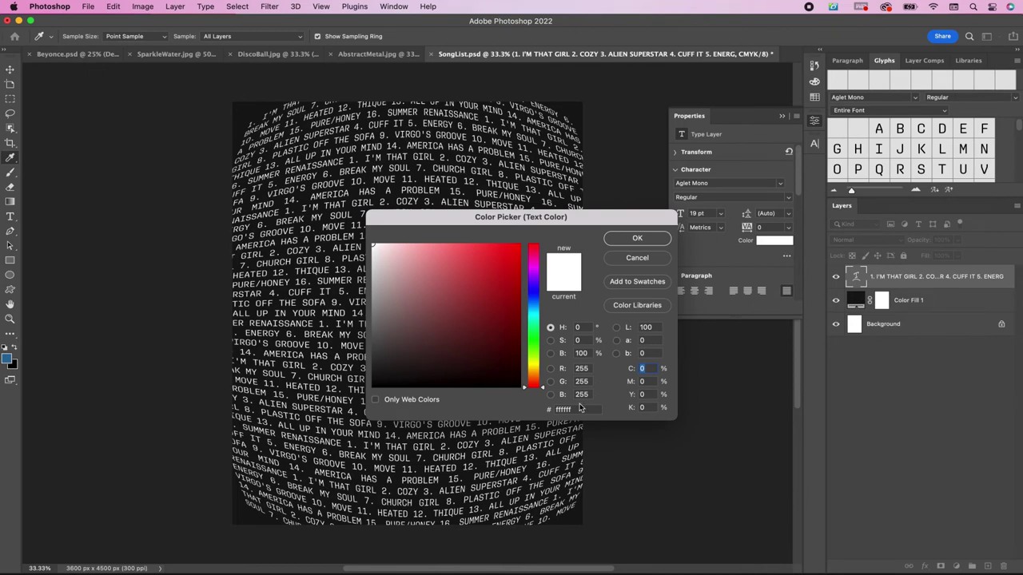
click(569, 409)
text(6)
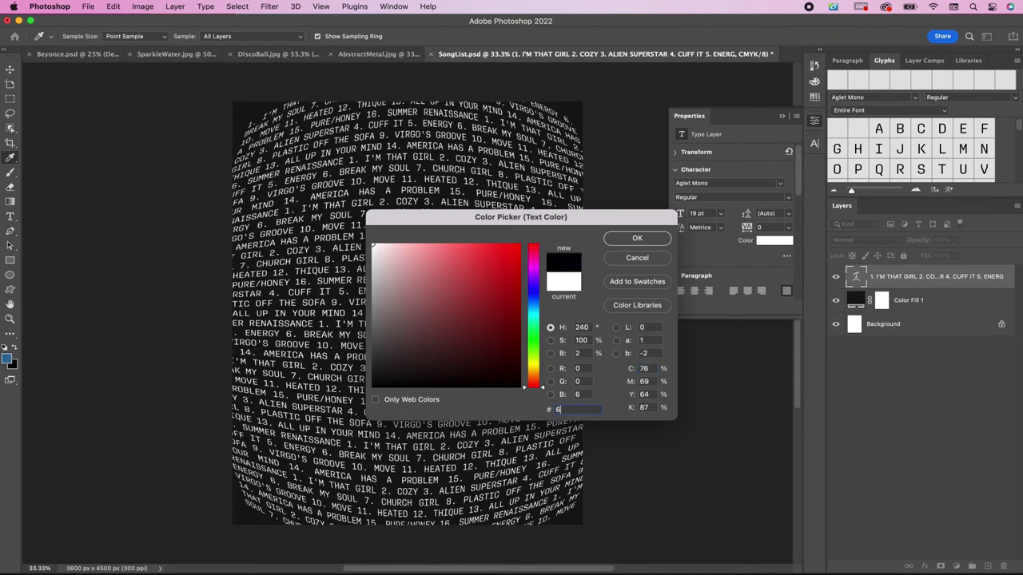
text(da)
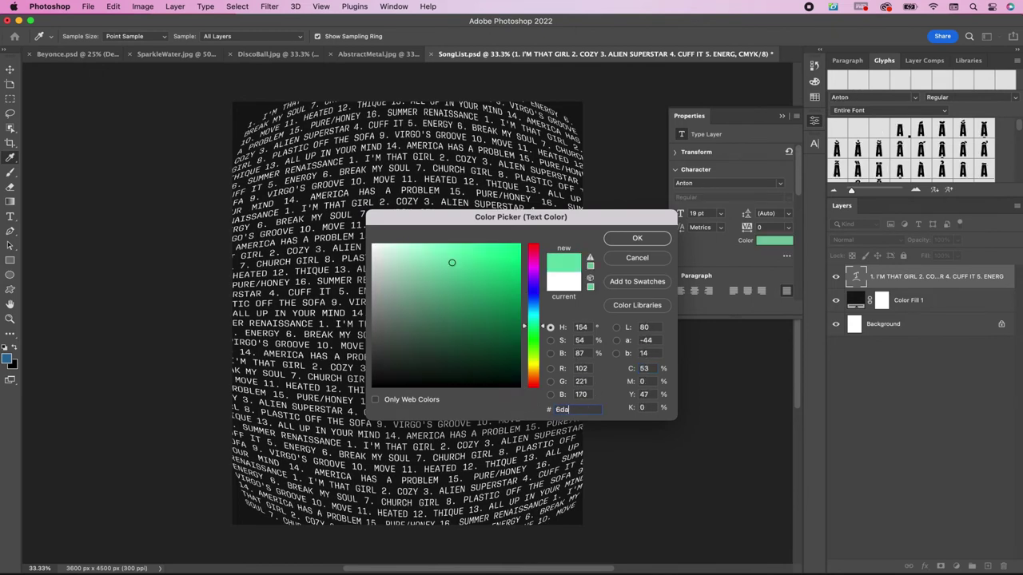
text(0)
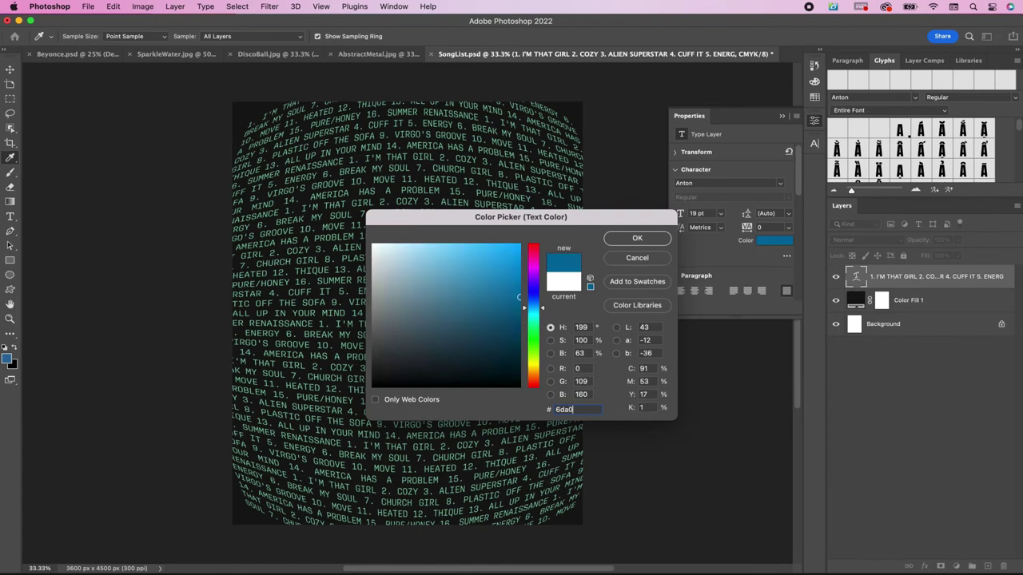
text(d5)
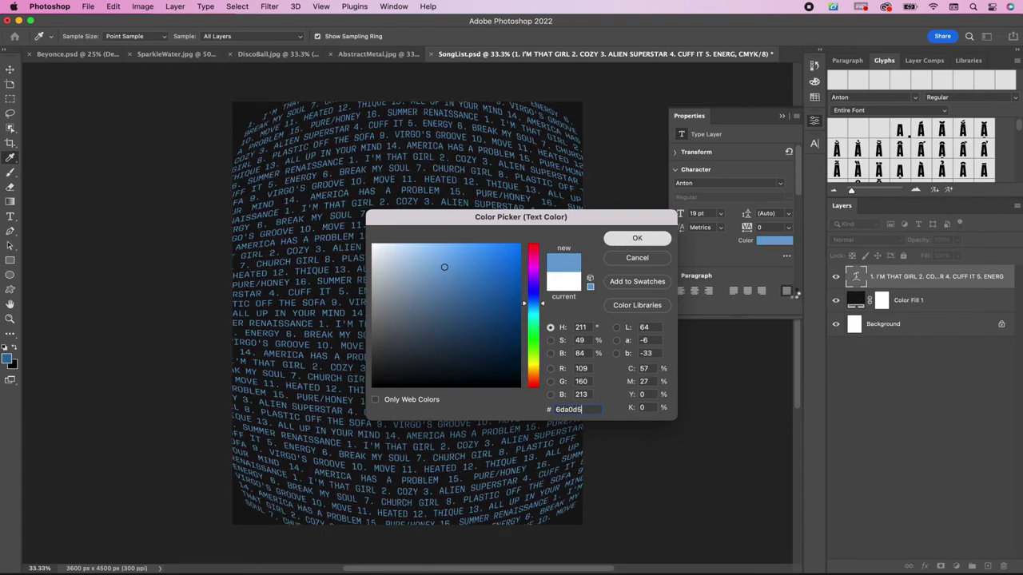
key(Return)
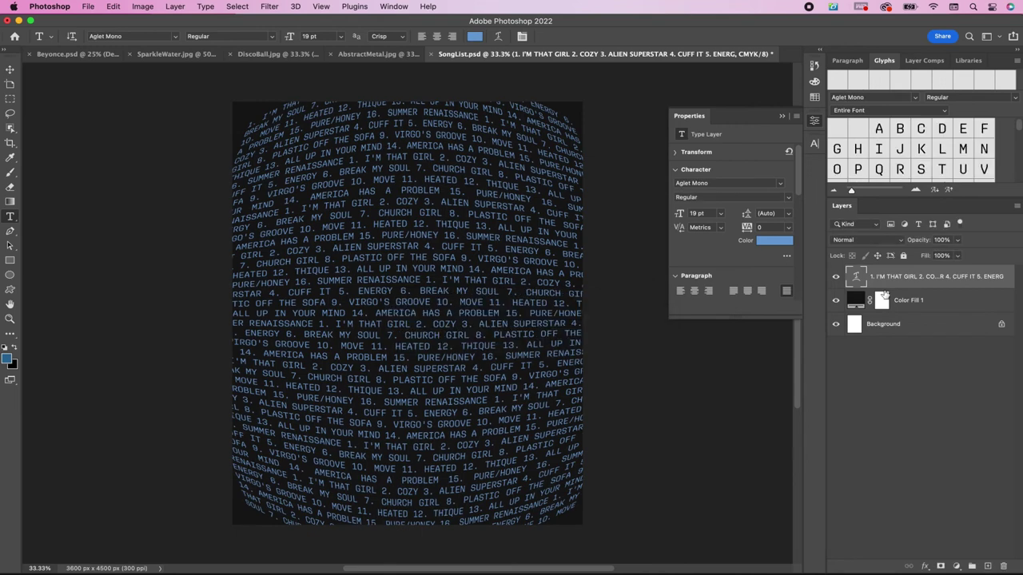
Step: Convert the song-list text layer to a smart object and drag it into Beyonce.psd
right_click(882, 281)
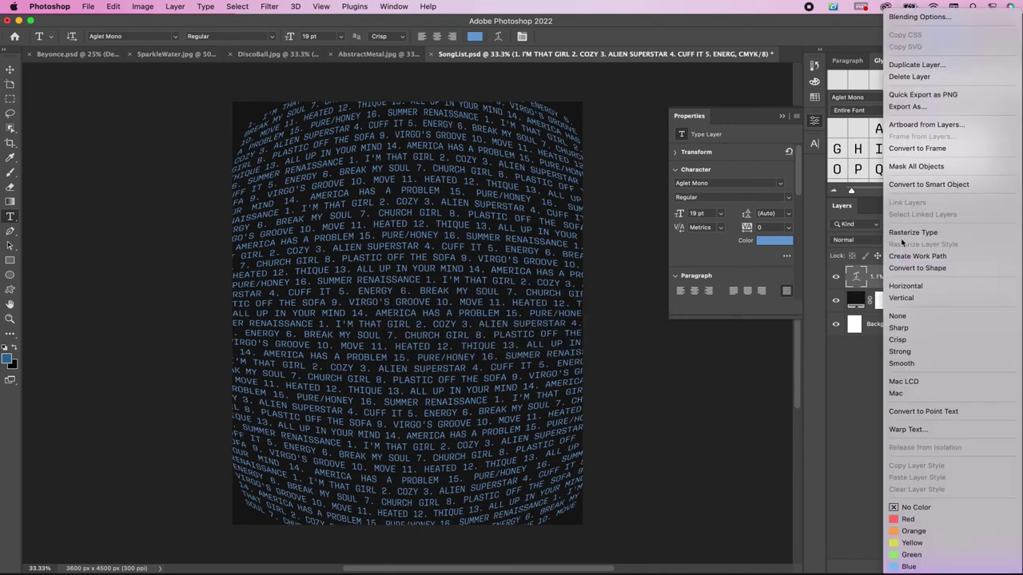
click(901, 185)
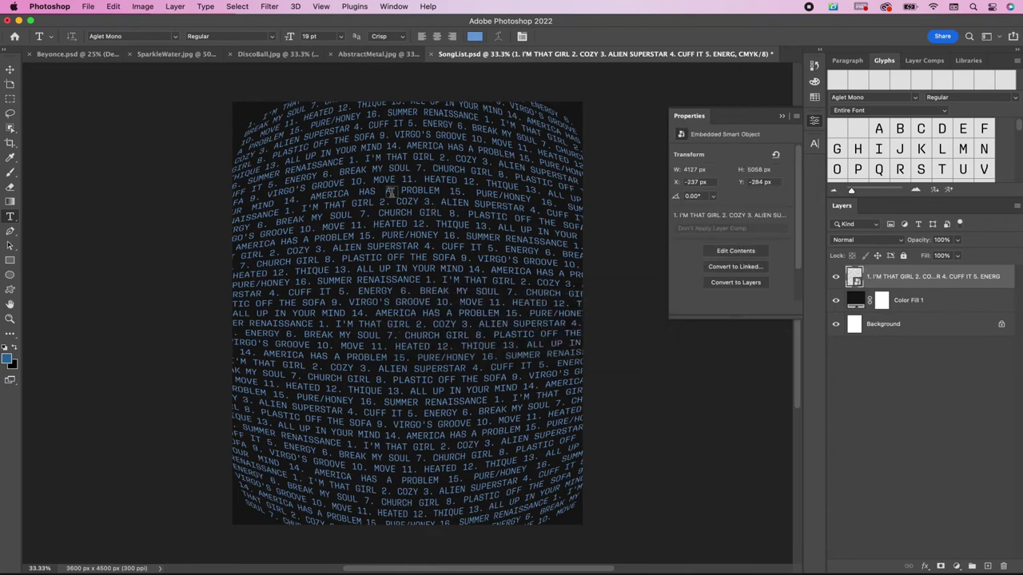
key(v)
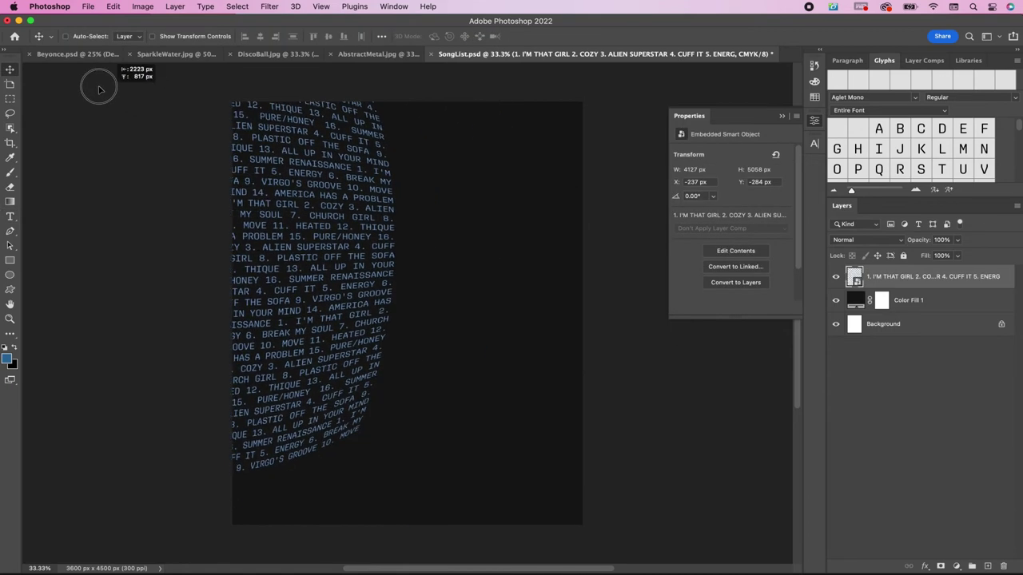
click(68, 55)
mouse_move(68, 56)
mouse_down()
mouse_move(416, 318)
mouse_move(418, 339)
mouse_up()
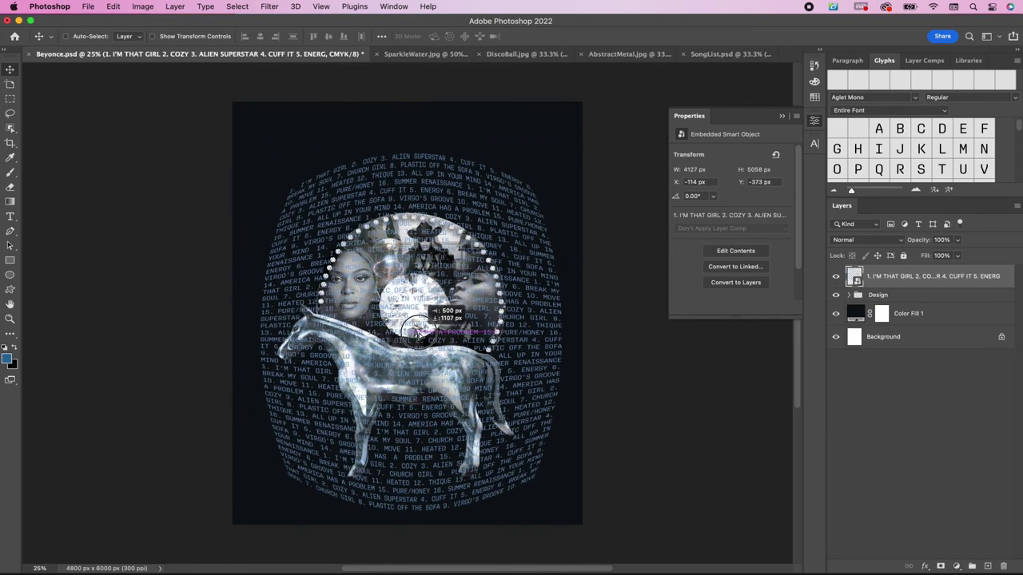
Step: Clip the song-list layer to the Design group and blend it Linear Dodge (Add) at 28% opacity
right_click(906, 286)
click(812, 346)
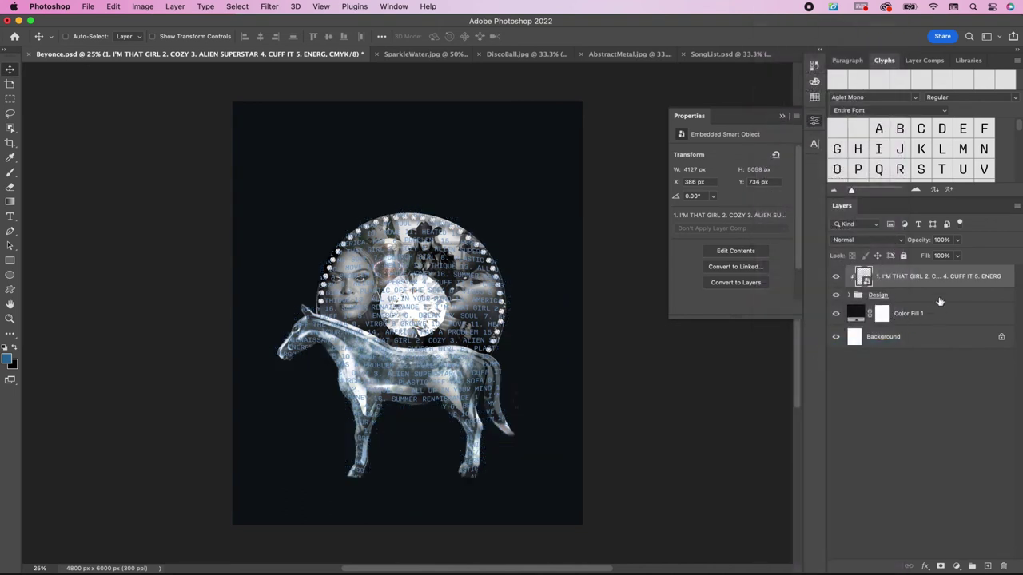
click(944, 239)
text(78)
click(867, 241)
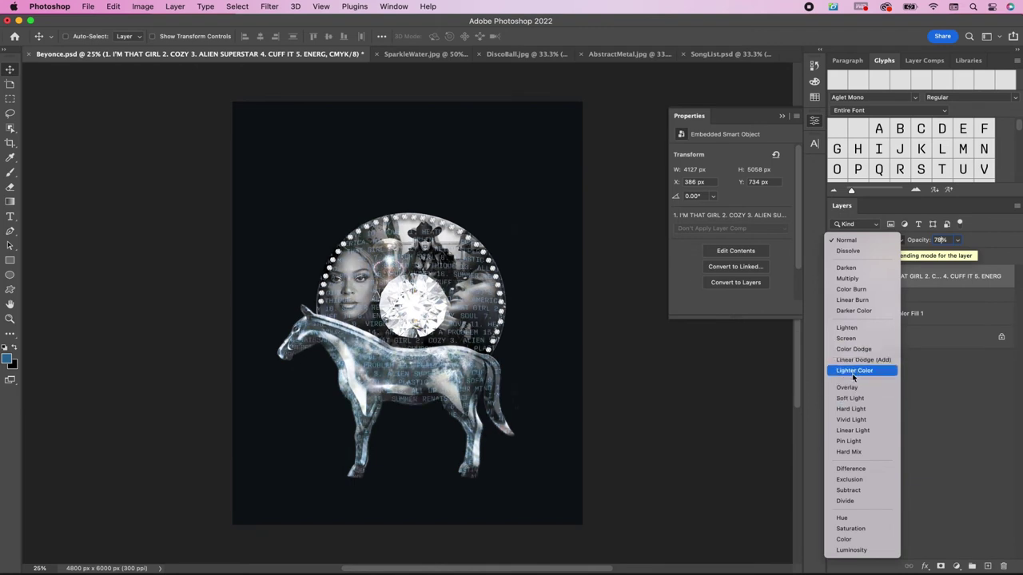
click(855, 361)
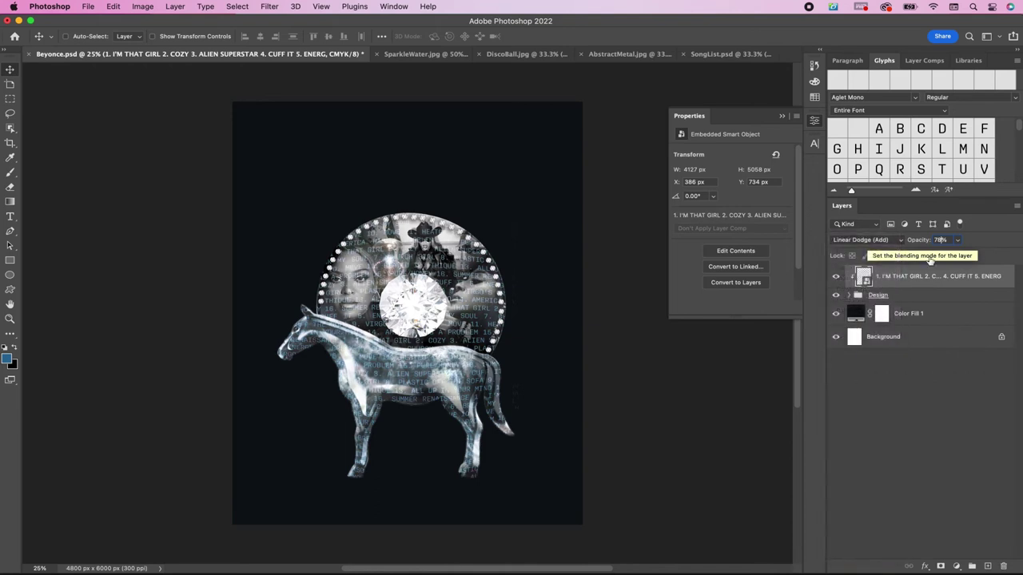
text(88)
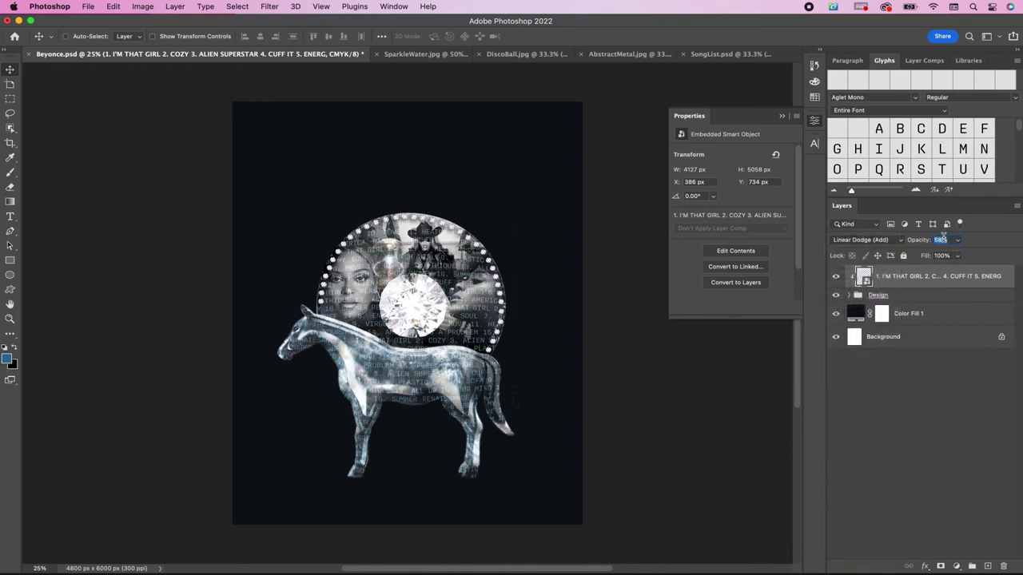
text(28)
key(Return)
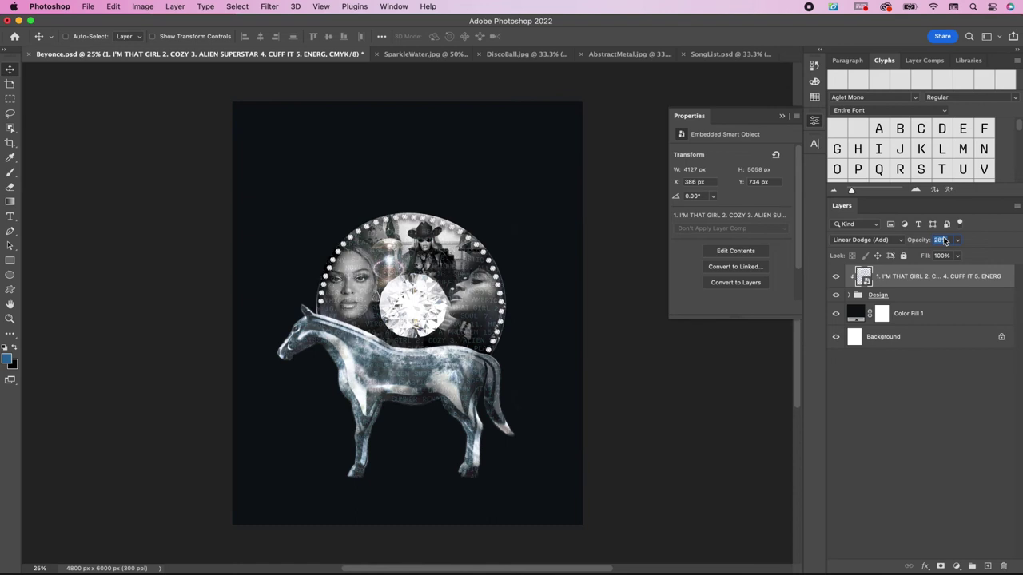
key(Return)
Step: Add a new empty layer above the song list named Starburst
click(931, 297)
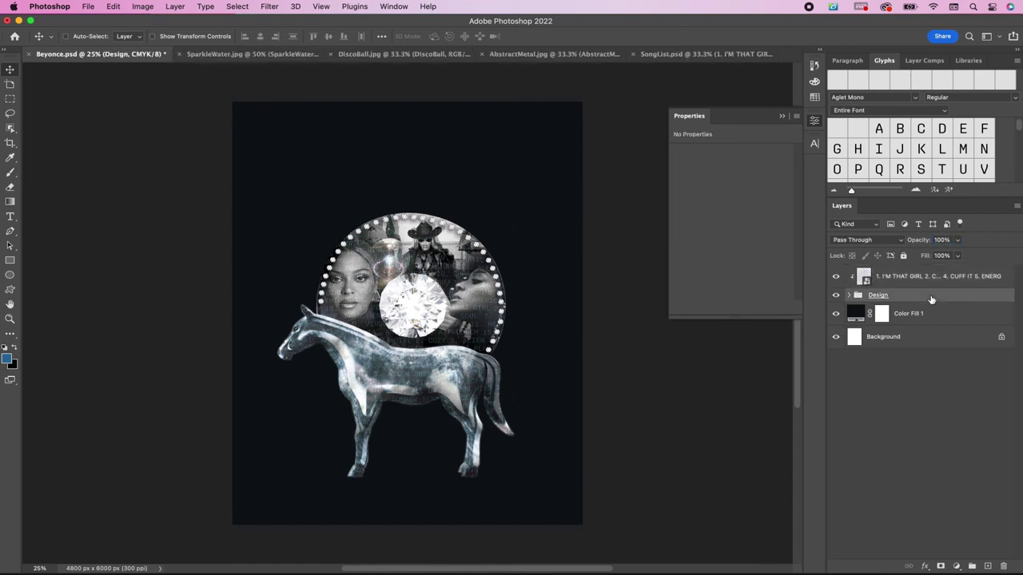
click(911, 276)
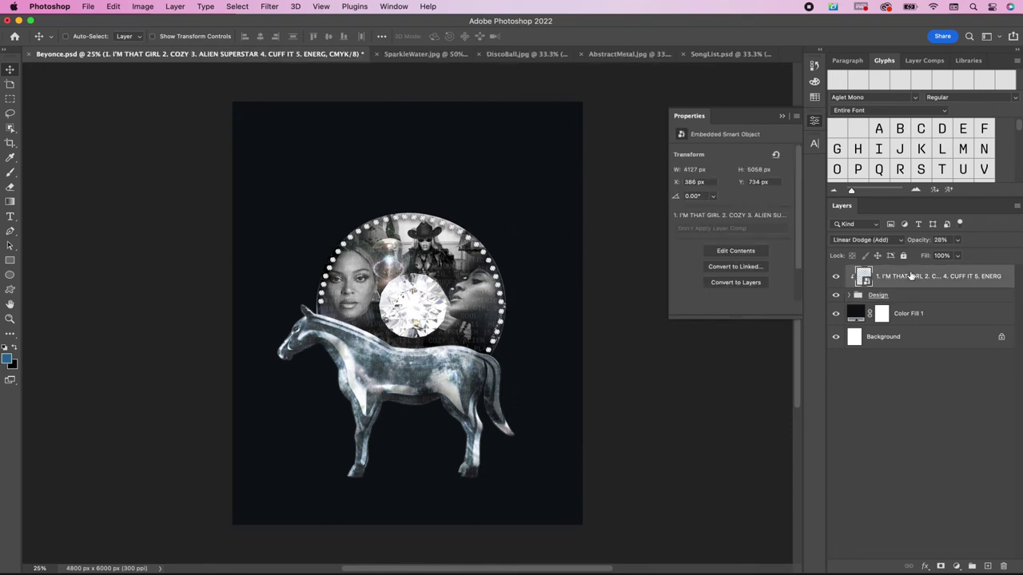
click(988, 565)
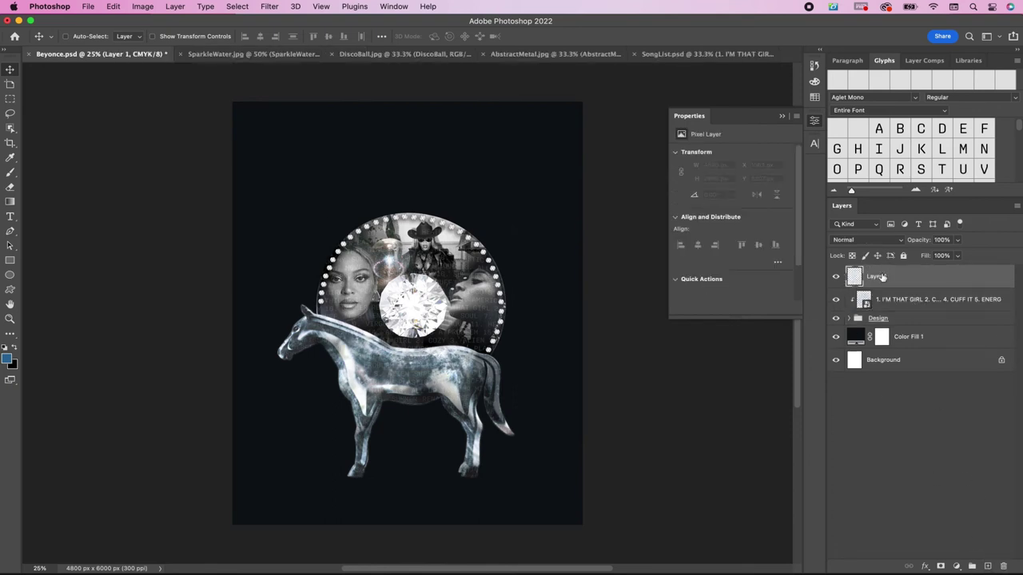
double_click(877, 276)
text(Starburst)
Step: Import Free Lens Flares Photoshop Brushes 5.abr from BeyonceTutorialAssets through the Brushes panel
key(Return)
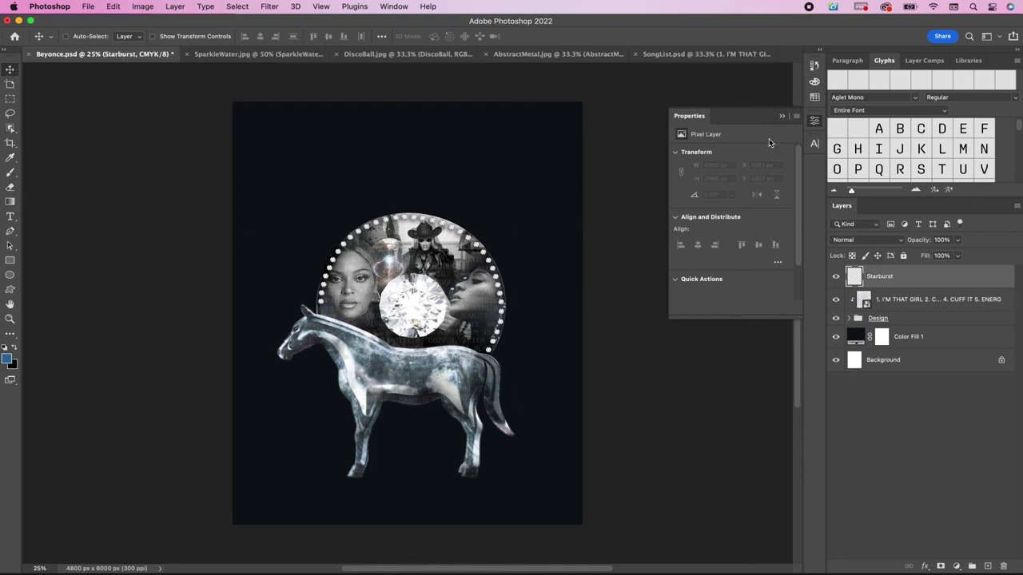
click(392, 6)
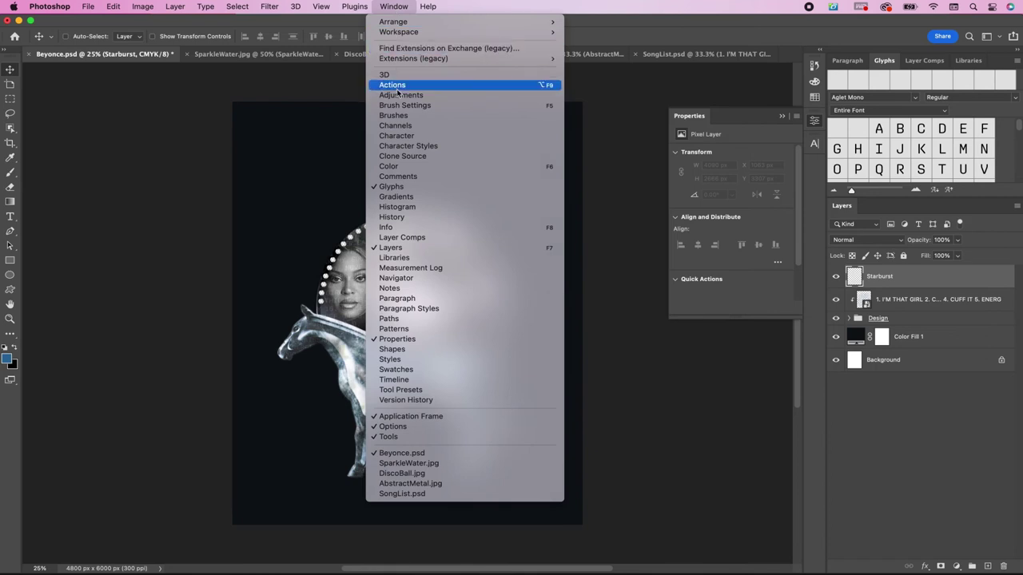
click(393, 115)
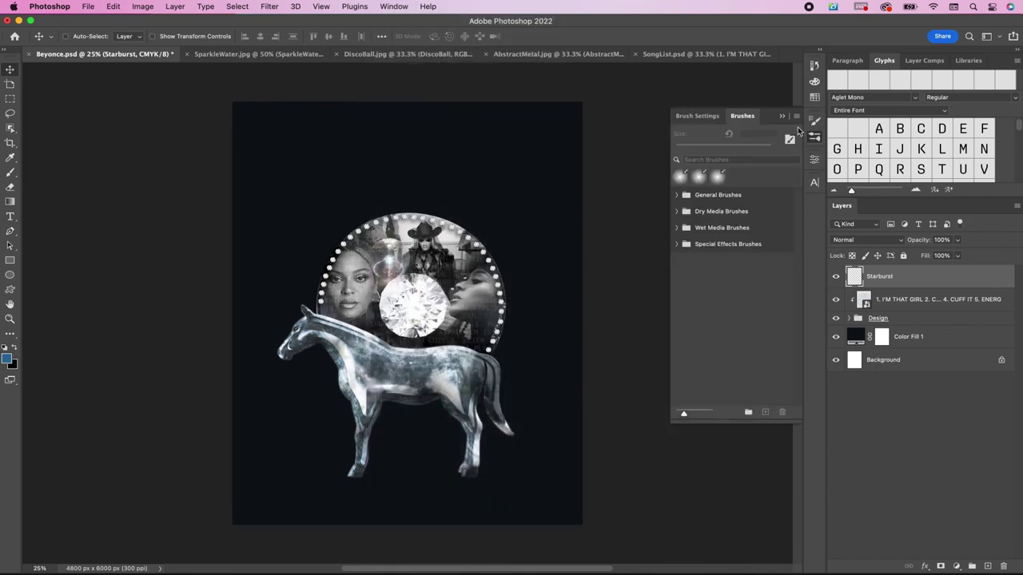
click(796, 117)
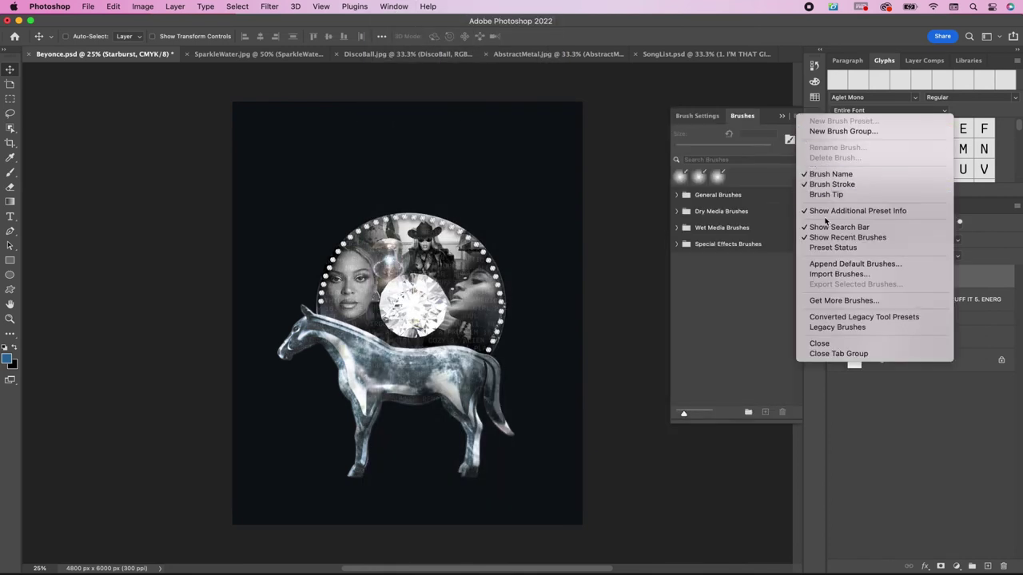
click(827, 274)
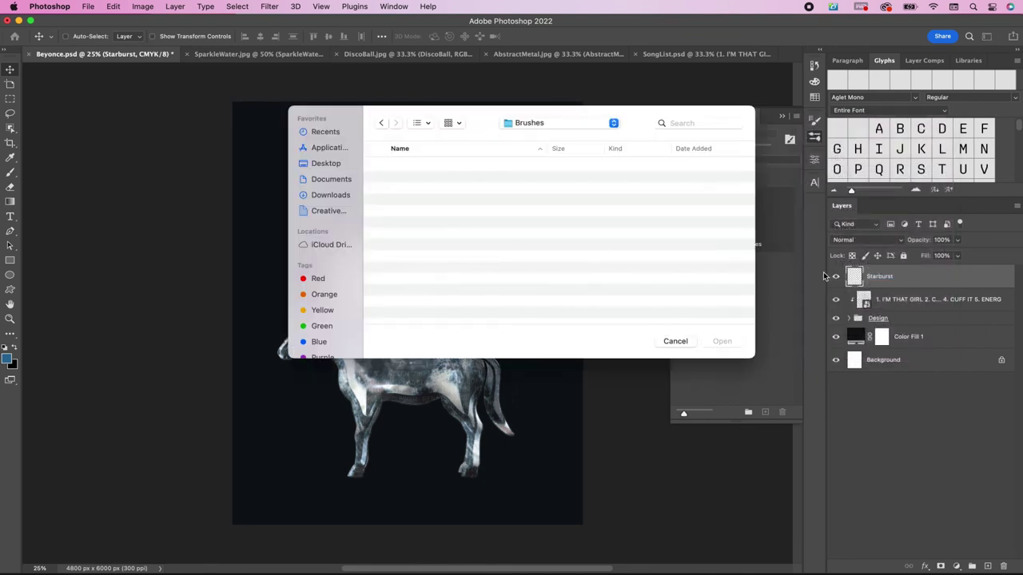
click(523, 123)
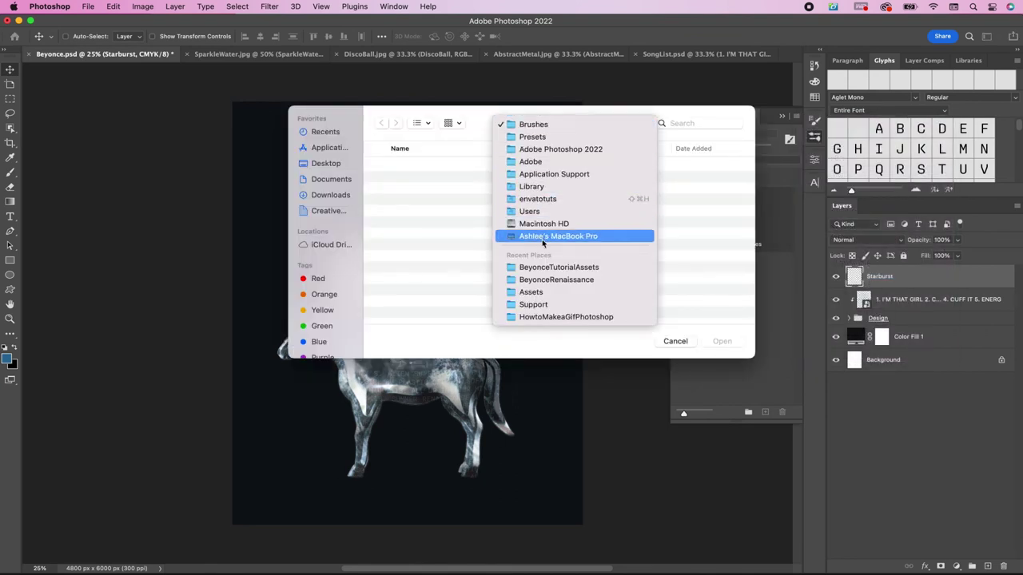
click(548, 270)
click(463, 248)
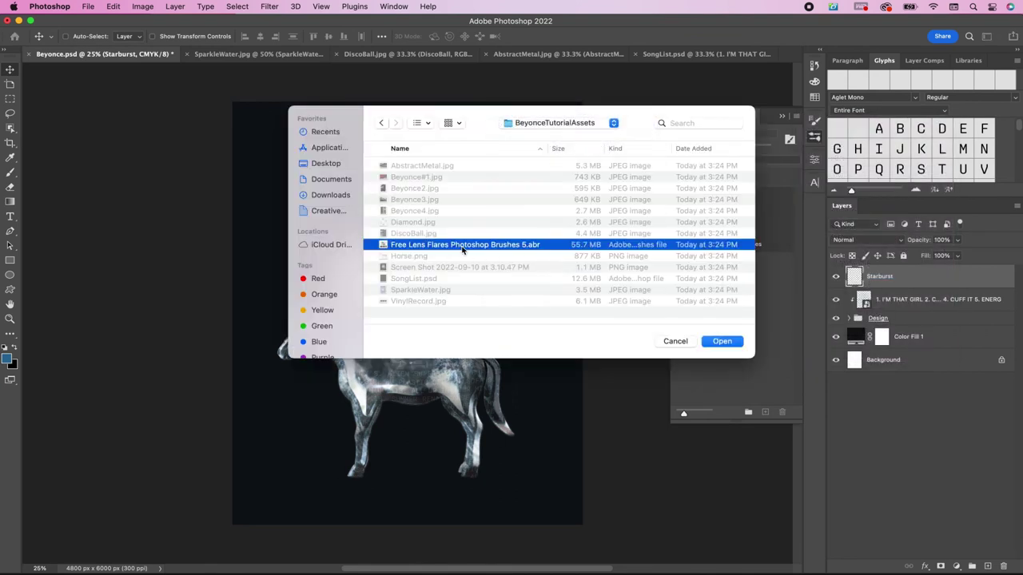
double_click(463, 247)
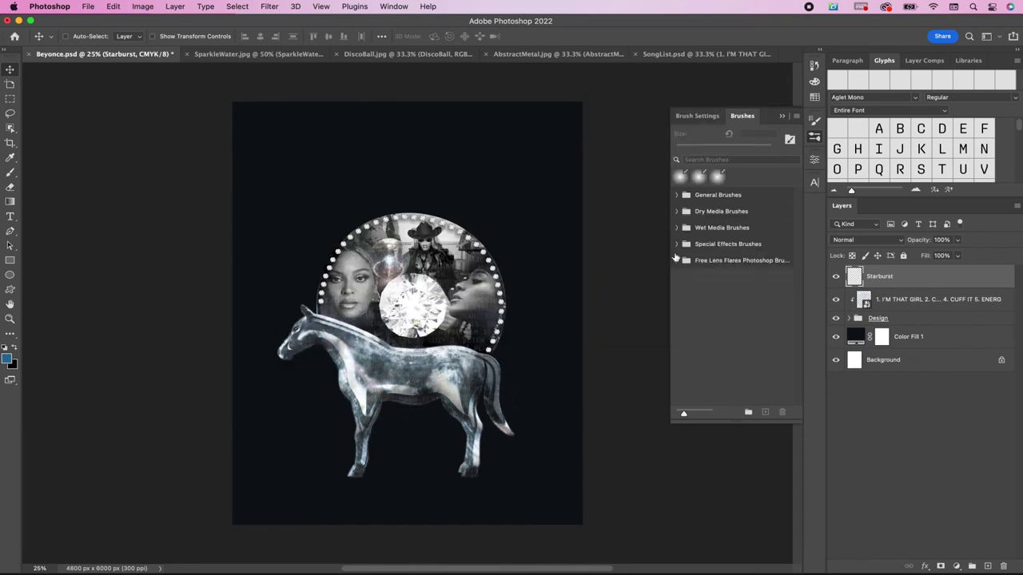
Step: Expand the Free Lens Flares brush group and pick the Flare 63 brush
click(678, 260)
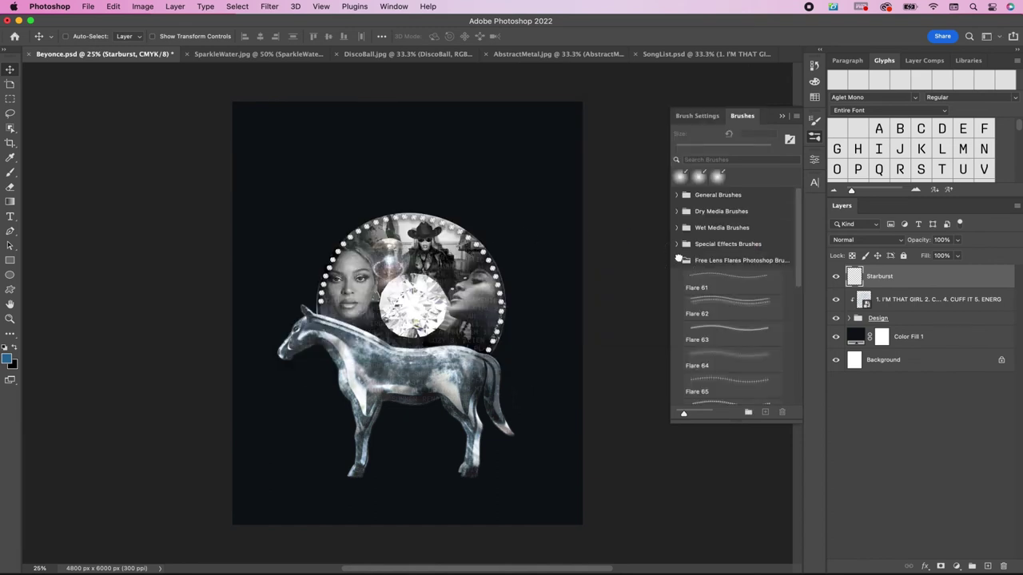
click(710, 327)
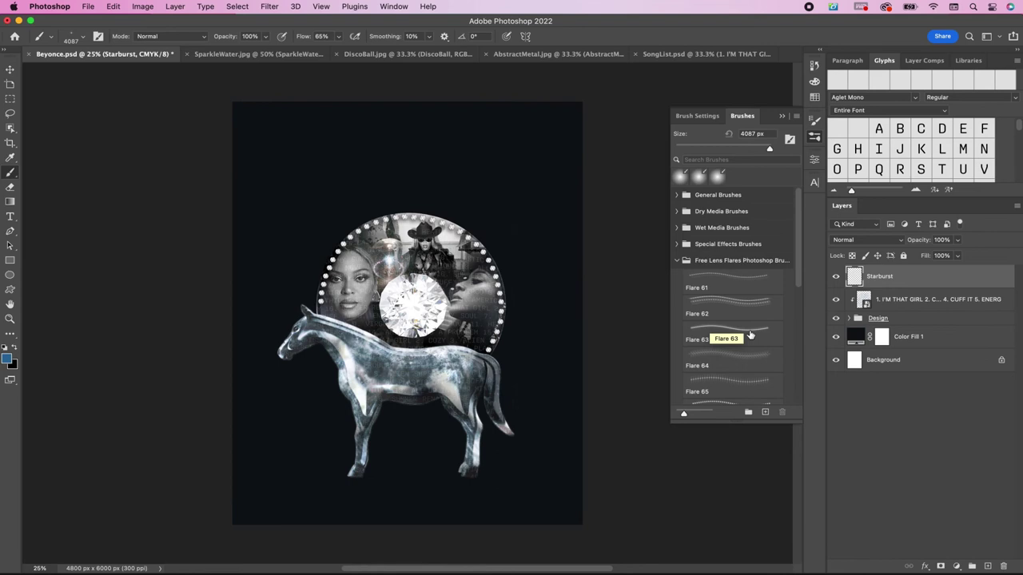
key(v)
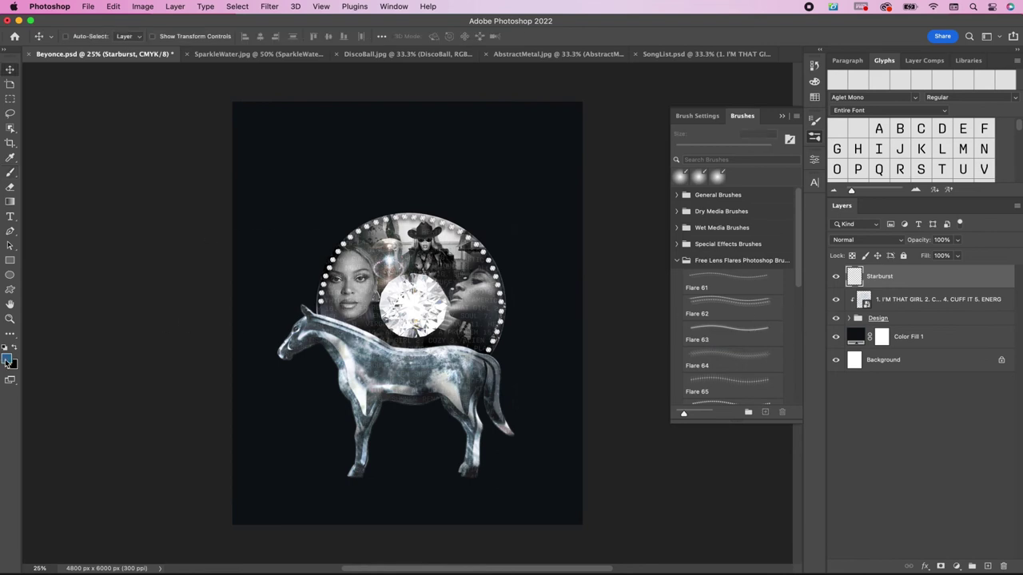
Step: Set the foreground colour to pale blue b9d9f2
click(6, 361)
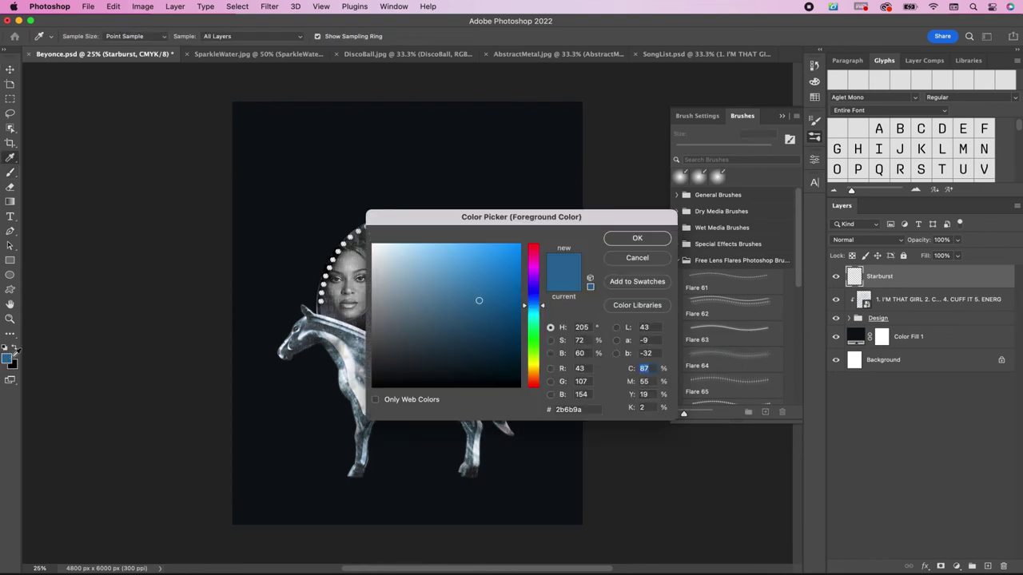
click(585, 410)
text(b9)
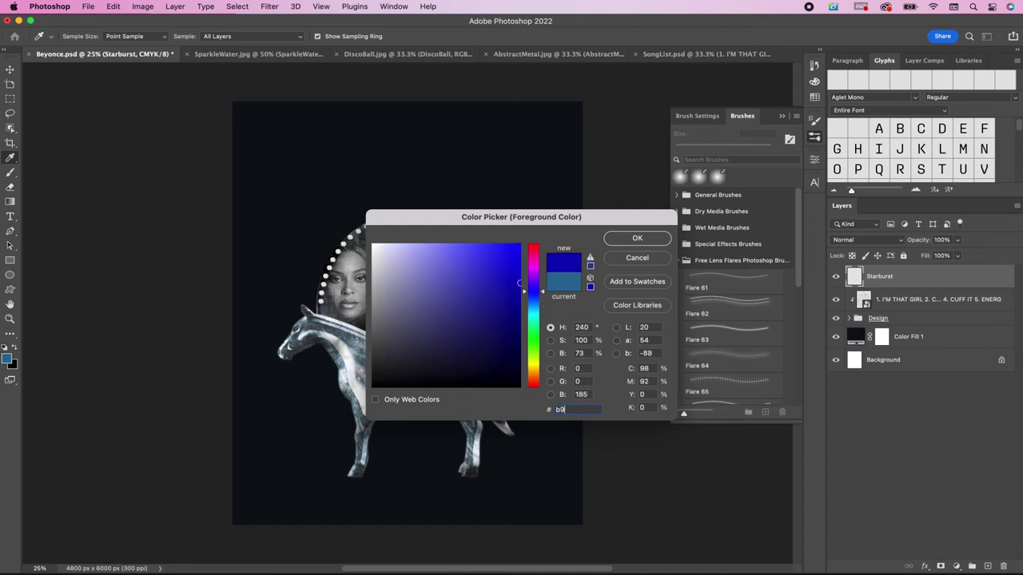
text(d9)
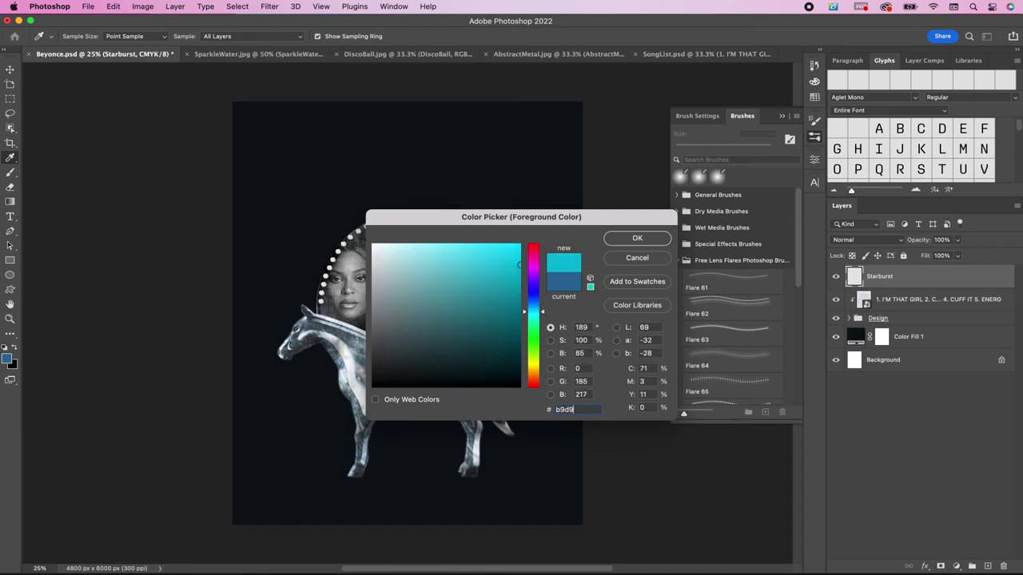
text(f2)
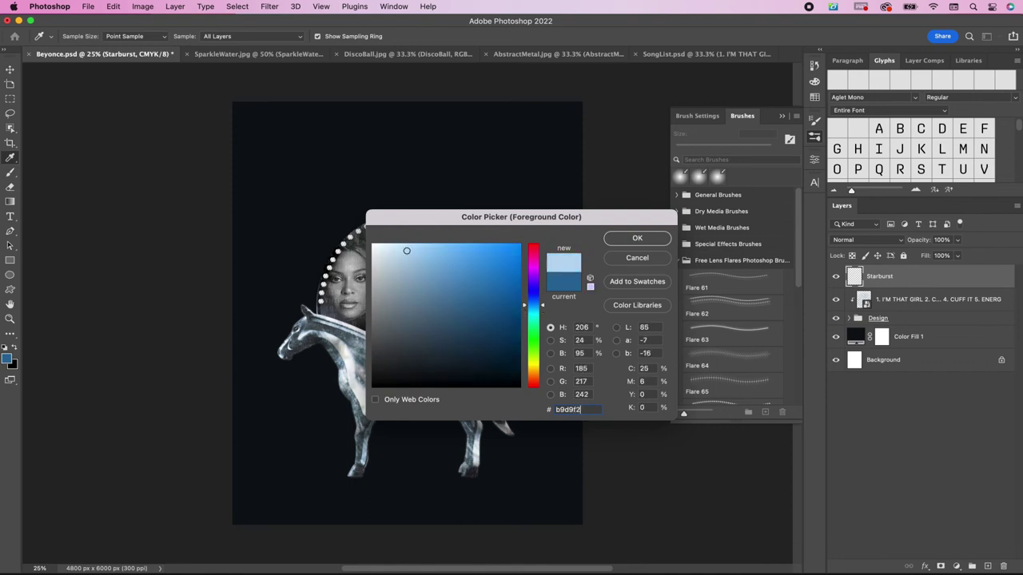
click(636, 239)
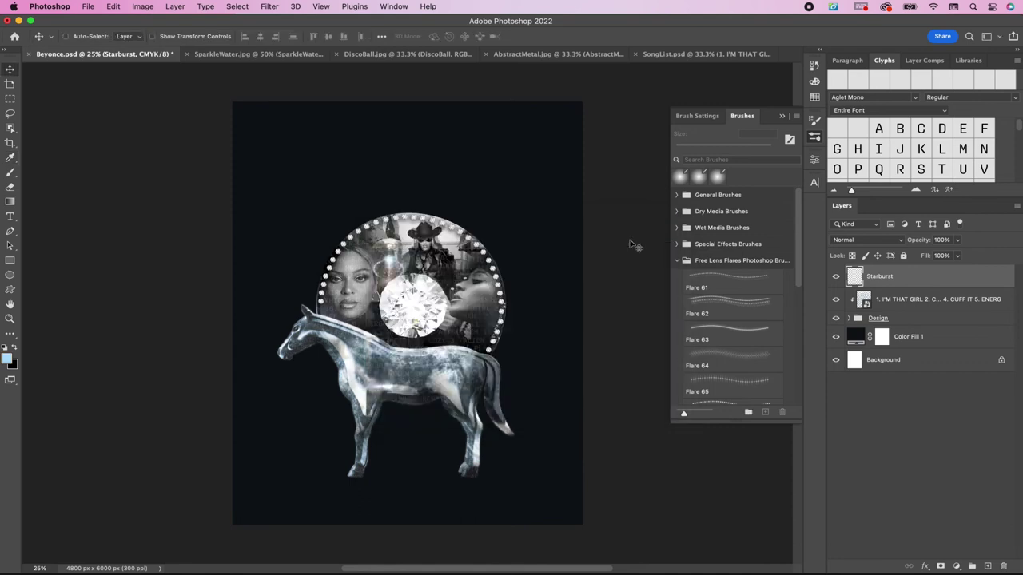
Step: Paint a smaller 4825 flare on the horse's hip, then load the 4087 starburst tip at 1143 px
click(723, 280)
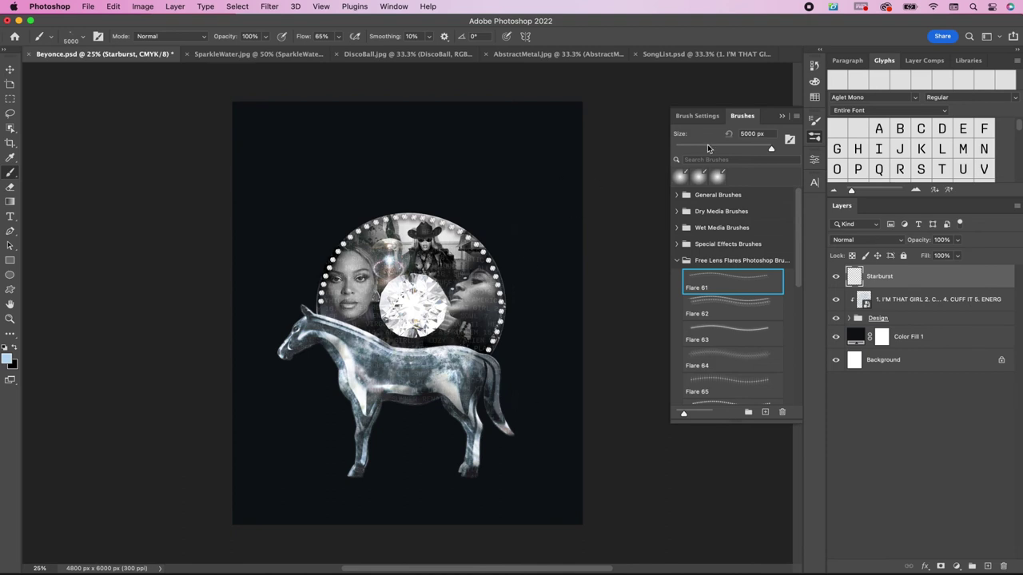
click(701, 117)
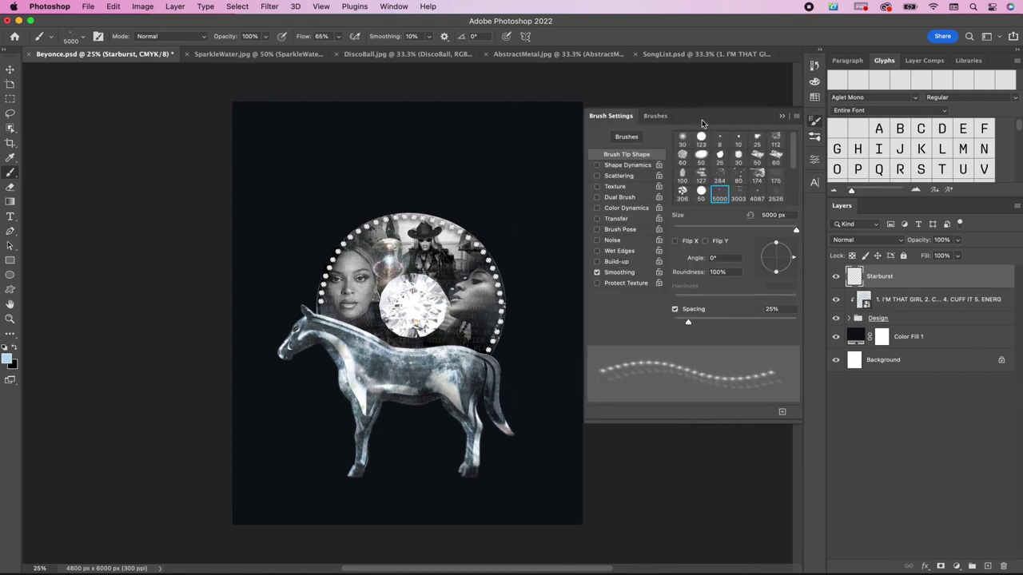
click(738, 192)
scroll(756, 193, down, 3)
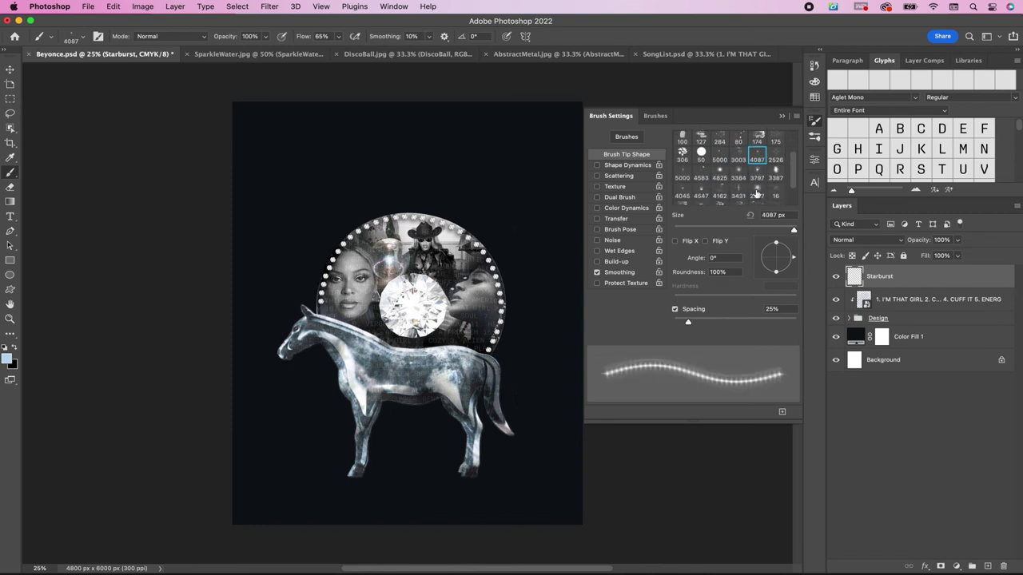
click(721, 170)
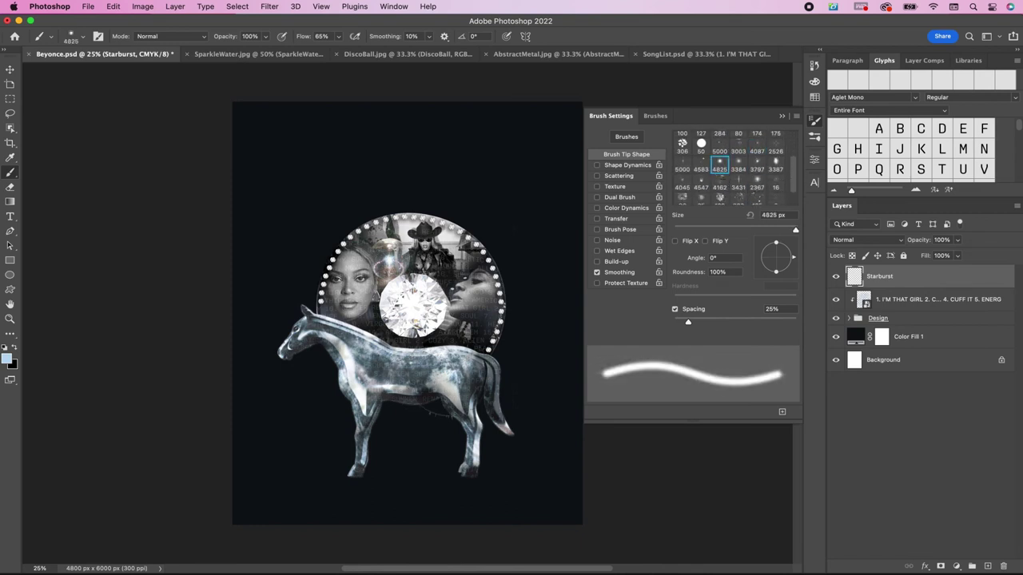
key(bracketleft)
key(bracketleft)
key(bracketleft)
key(bracketleft)
key(bracketleft)
key(bracketleft)
key(bracketleft)
key(bracketleft)
key(bracketleft)
key(bracketleft)
key(bracketleft)
key(bracketleft)
key(bracketleft)
key(bracketleft)
key(bracketleft)
key(bracketleft)
key(bracketleft)
key(bracketleft)
key(bracketleft)
key(bracketleft)
key(bracketleft)
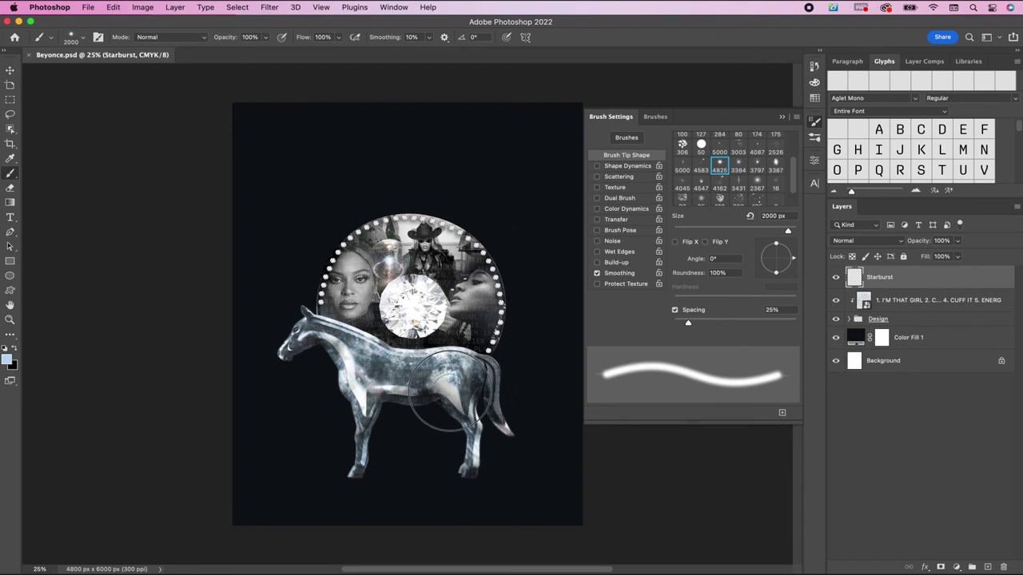
click(450, 390)
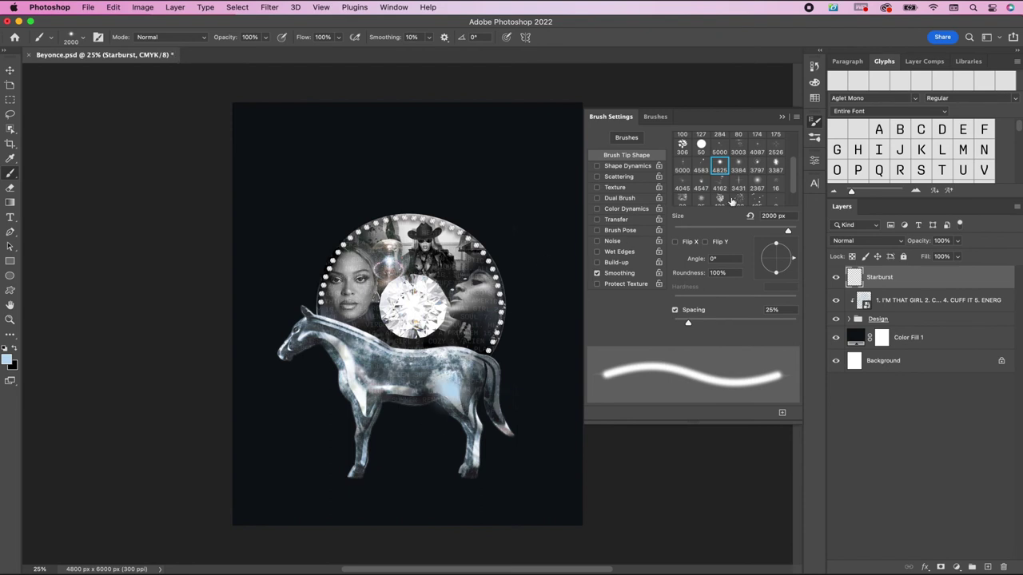
click(757, 149)
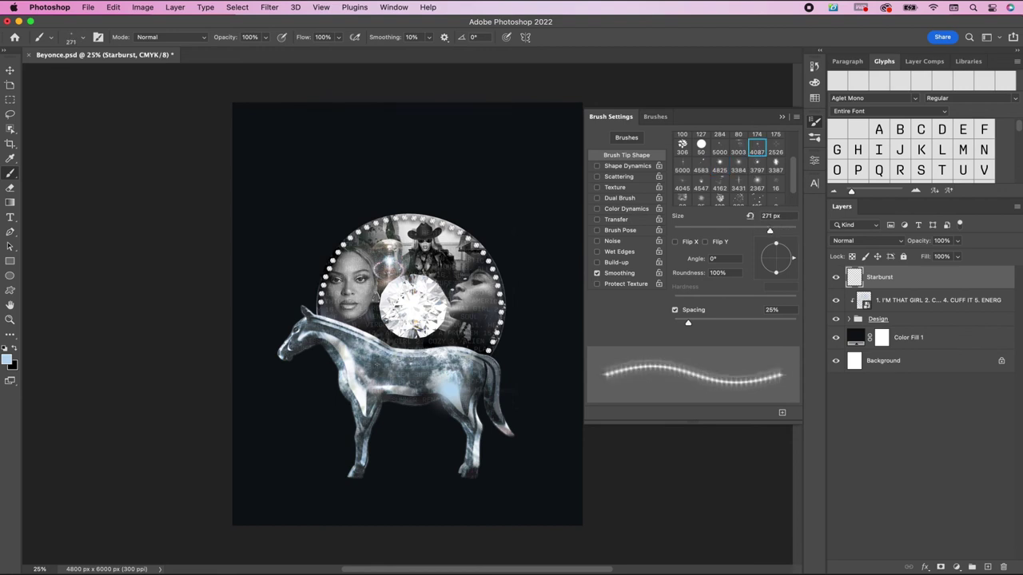
drag(770, 231, 787, 231)
Step: Set the Starburst layer to Linear Dodge (Add) and close Brush Settings
click(850, 243)
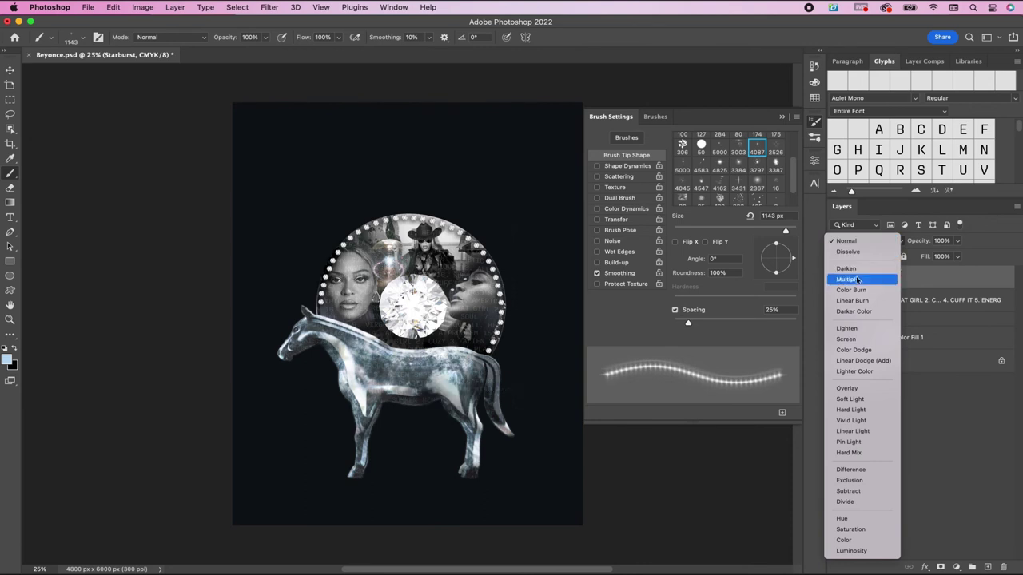
click(858, 362)
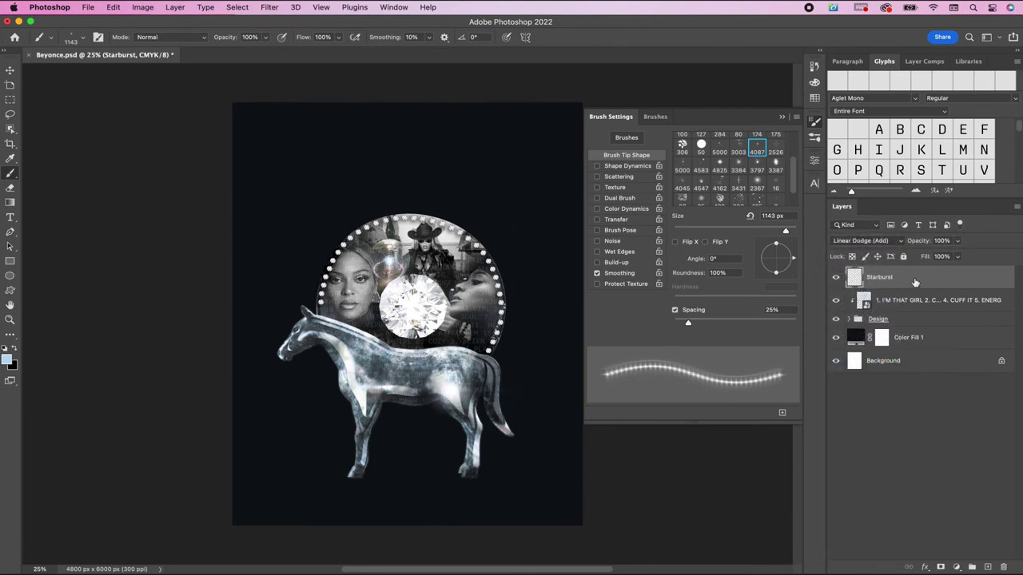
click(781, 117)
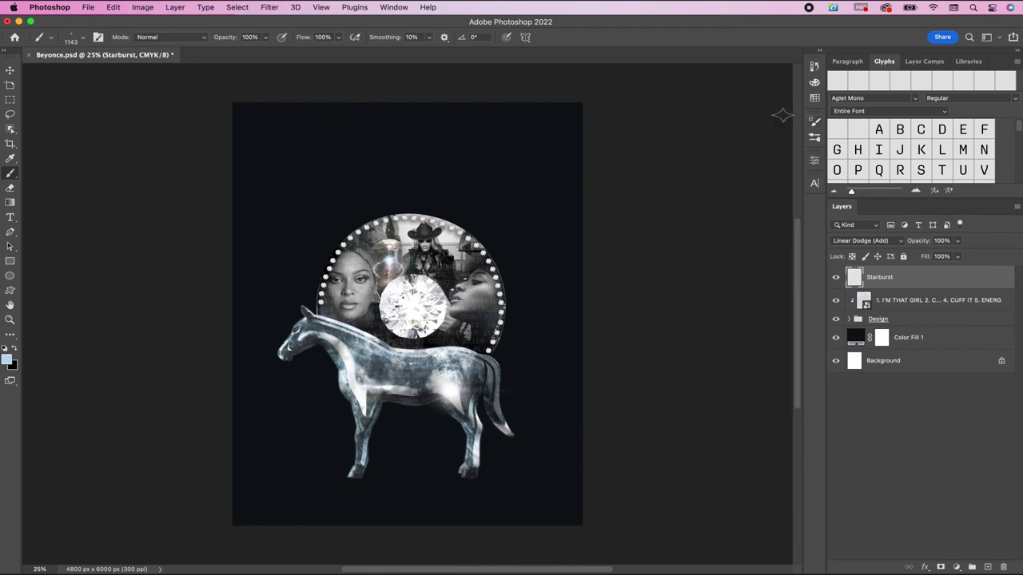
Step: Move the Design group's horse and circle artwork higher on the poster
click(10, 71)
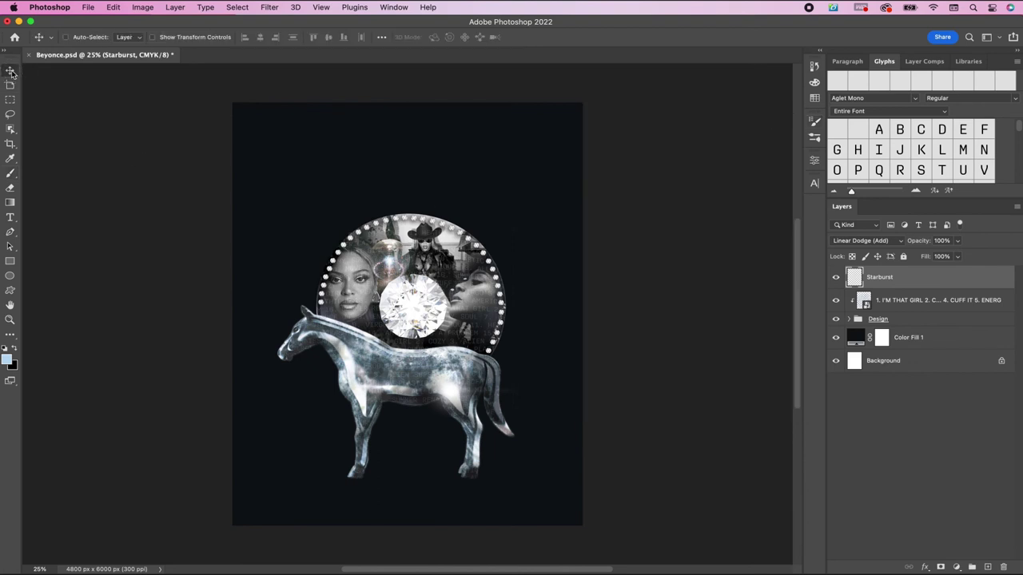
click(901, 320)
drag(519, 372, 525, 343)
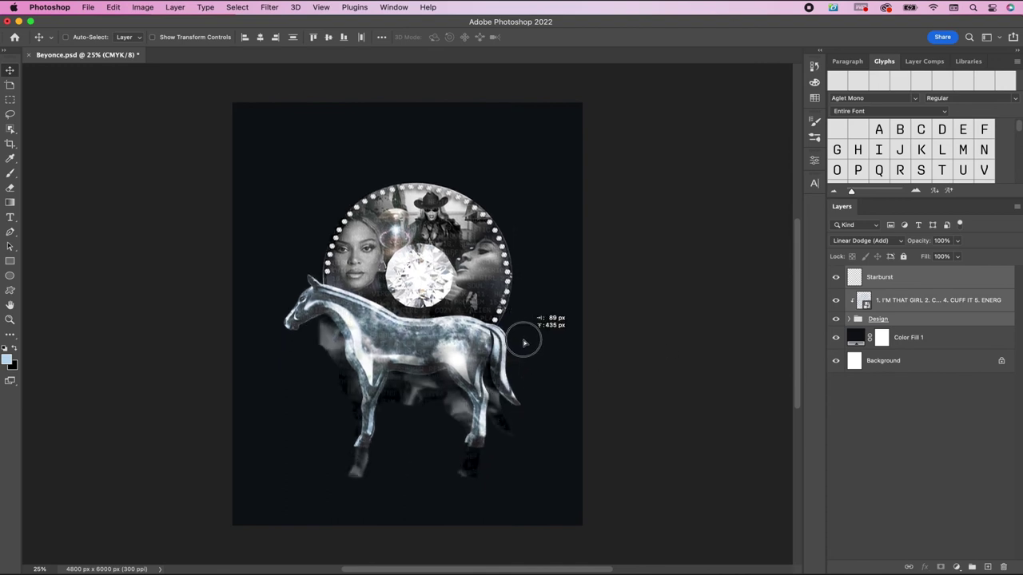
key(ctrl+z)
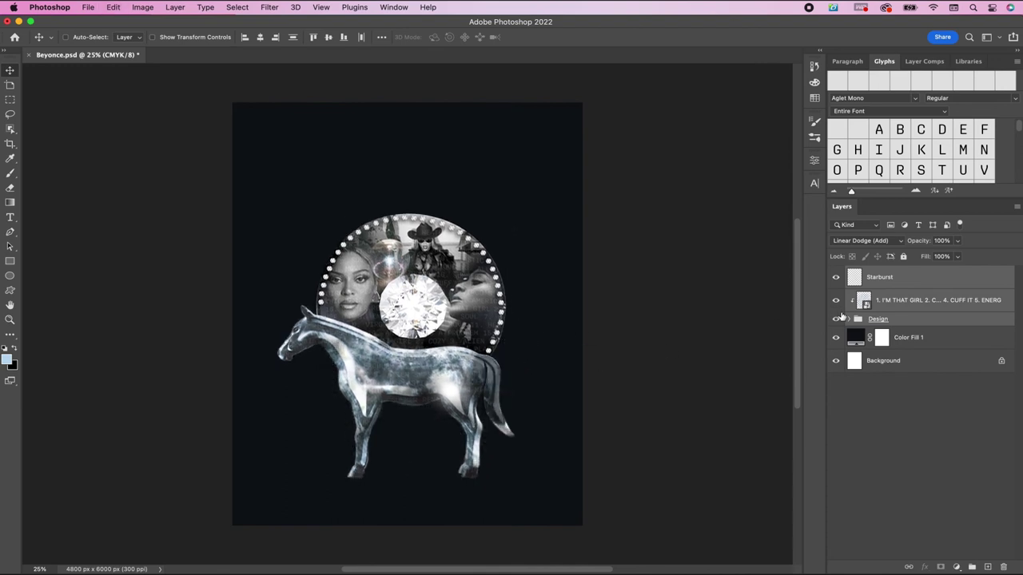
click(852, 318)
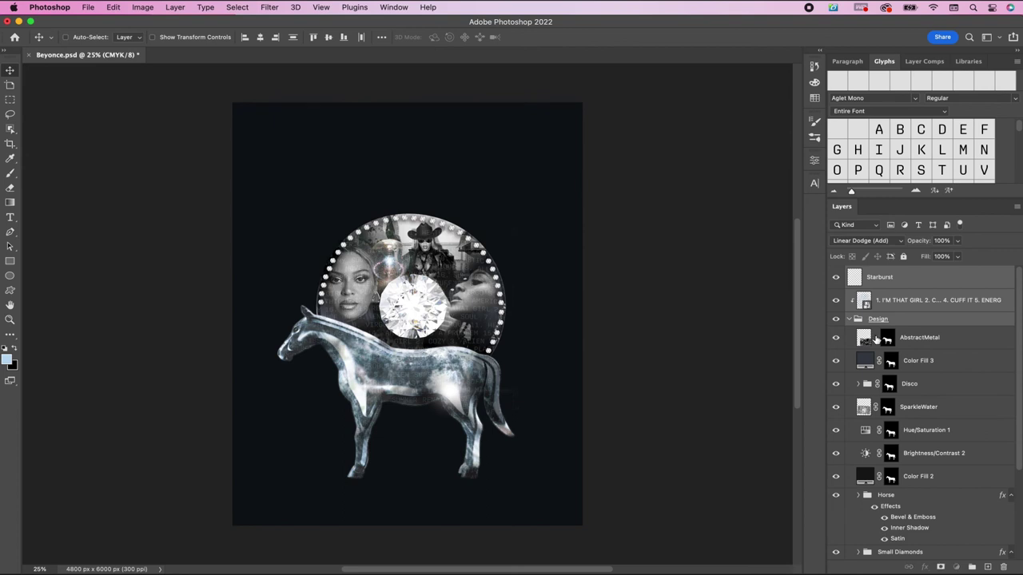
drag(438, 399, 440, 369)
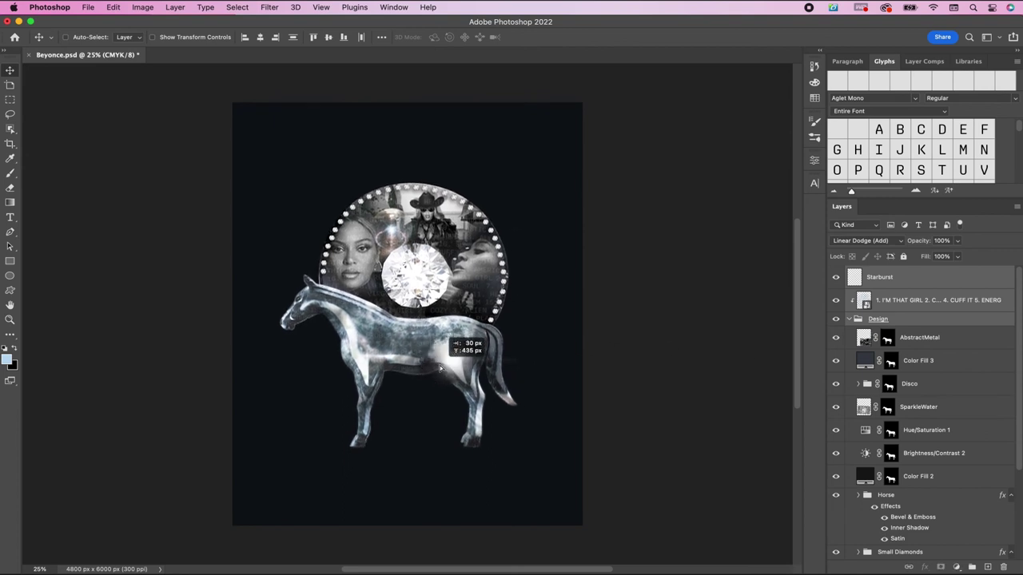
drag(440, 369, 439, 369)
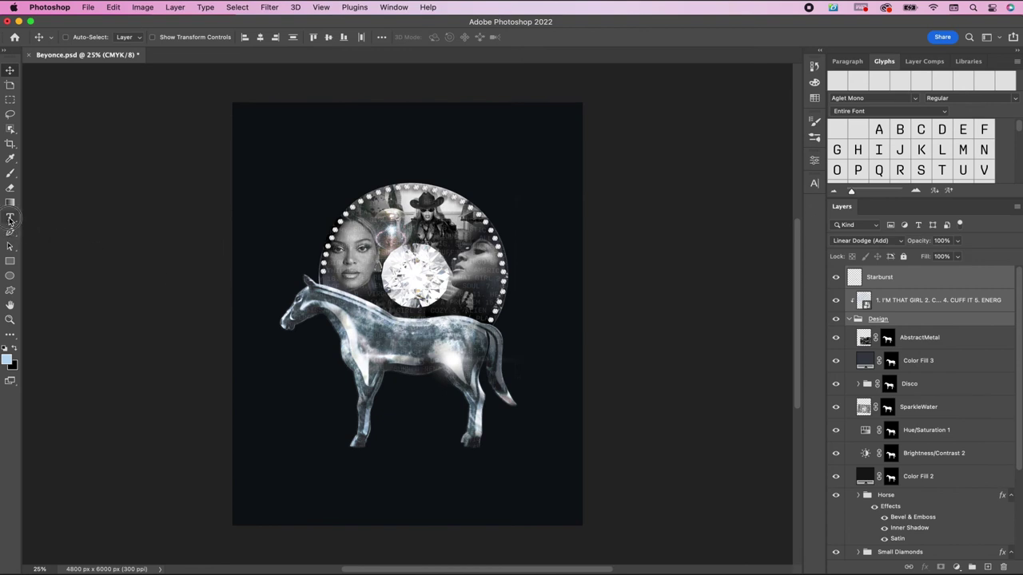
Step: Start vertical text 'act i' to the left of the photo circle
click(10, 218)
click(35, 227)
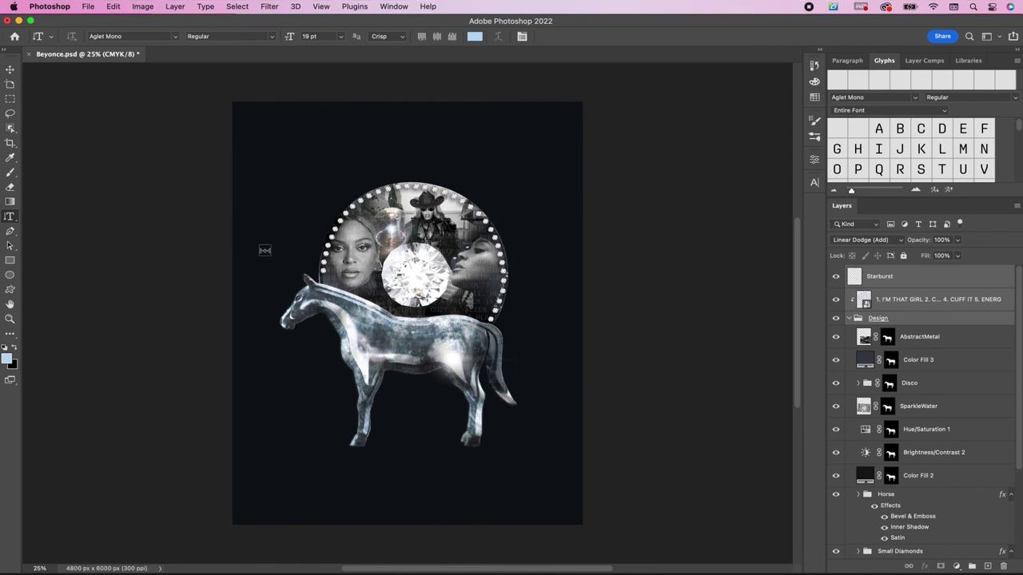
click(264, 250)
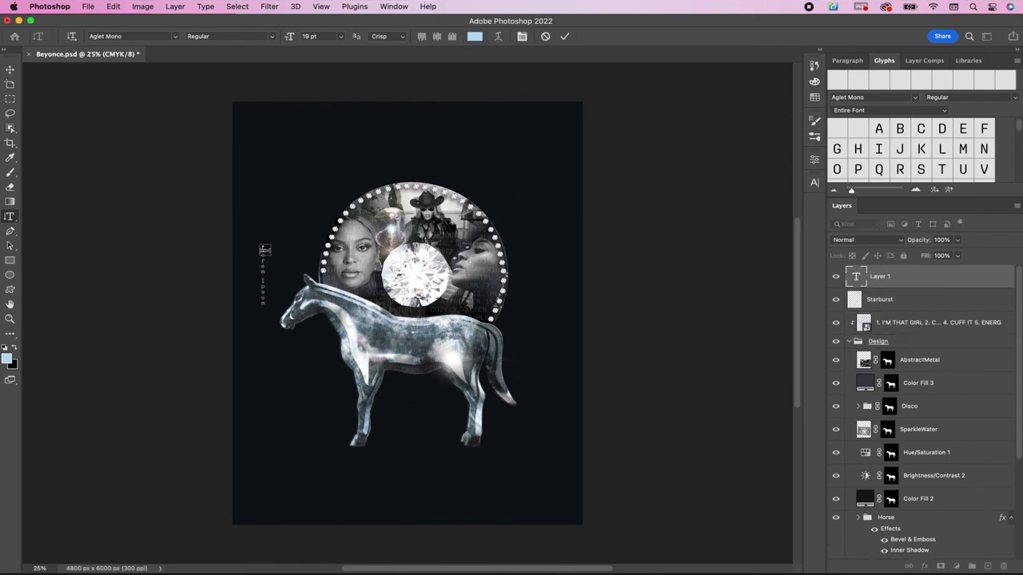
text(a)
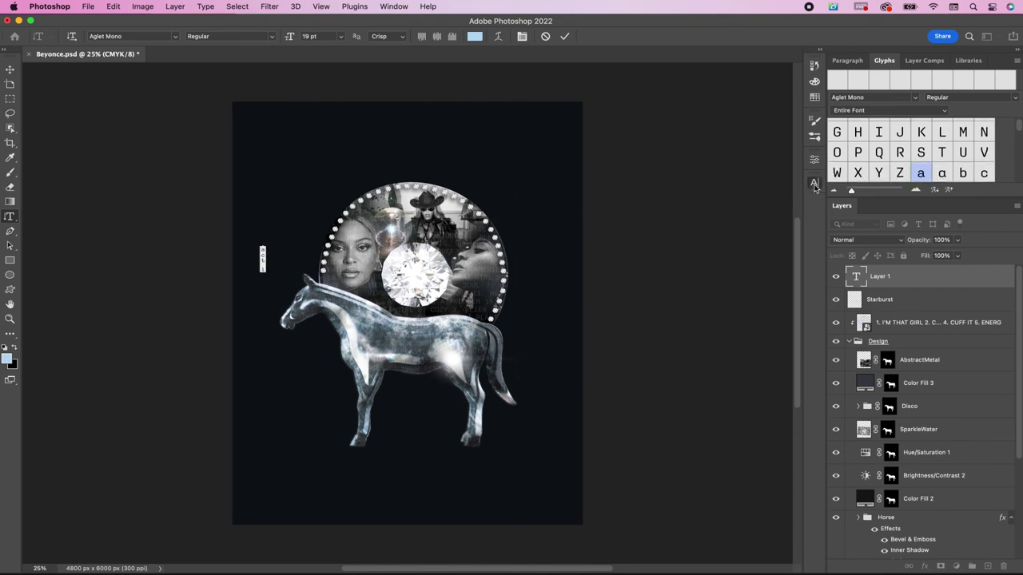
Step: Style the 'act i' text at 49 pt in white and commit it
click(814, 185)
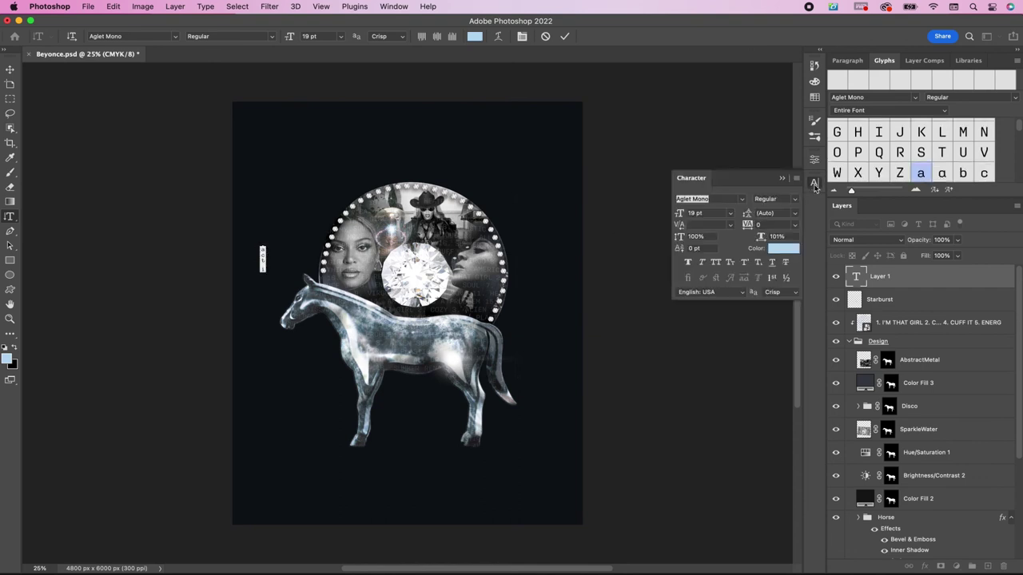
click(708, 214)
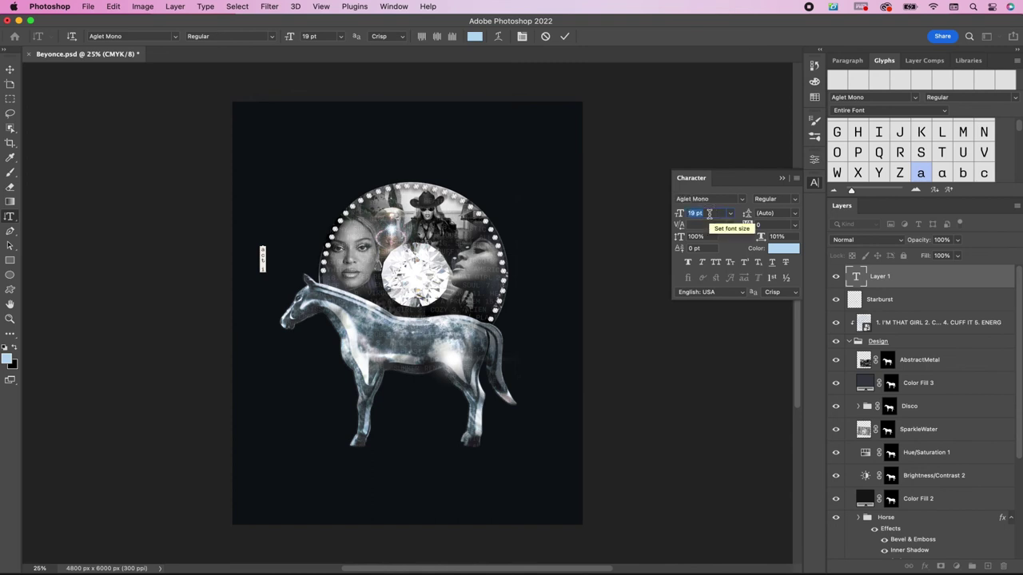
text(48)
click(779, 249)
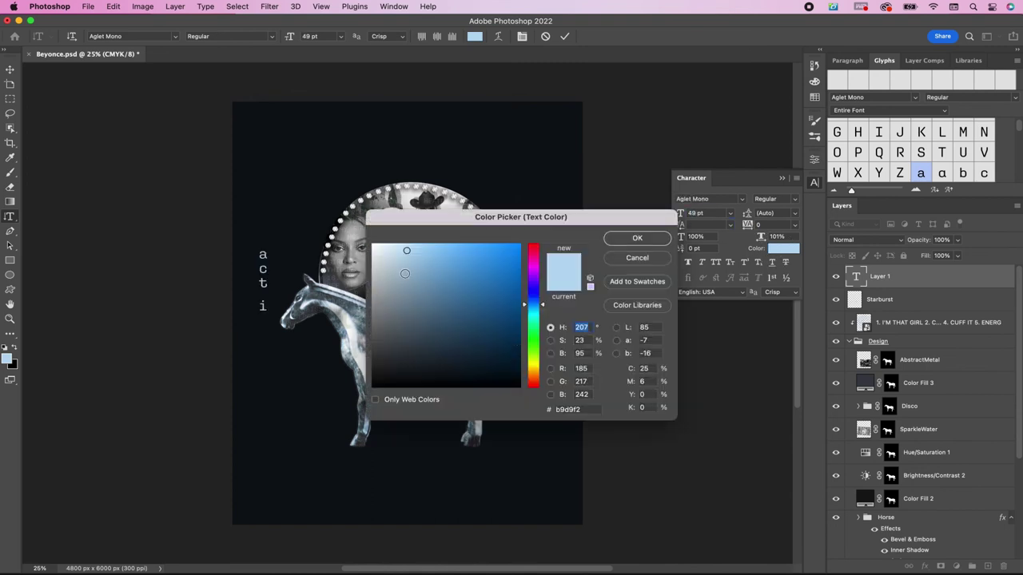
drag(405, 273, 355, 230)
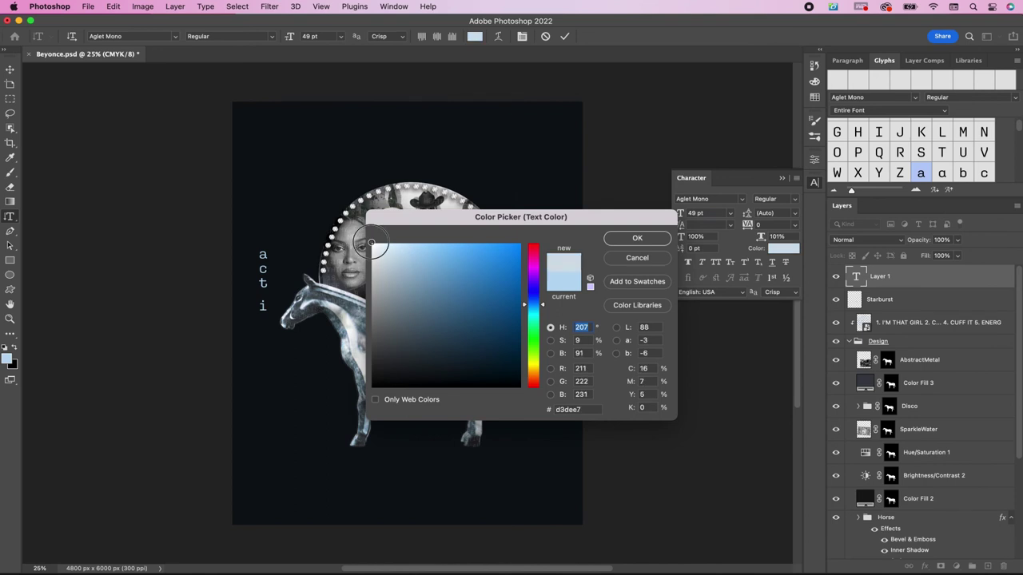
click(614, 239)
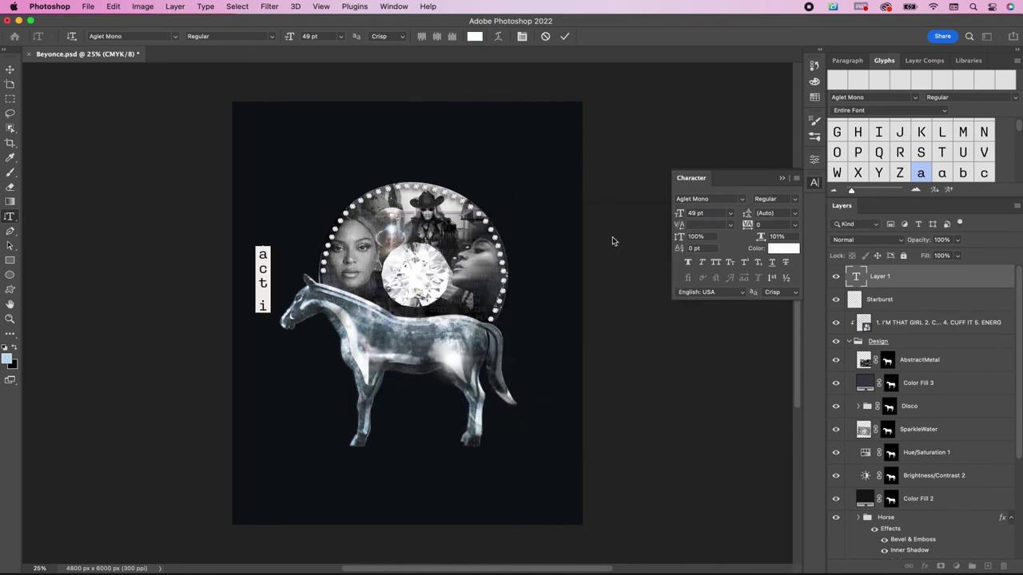
click(565, 37)
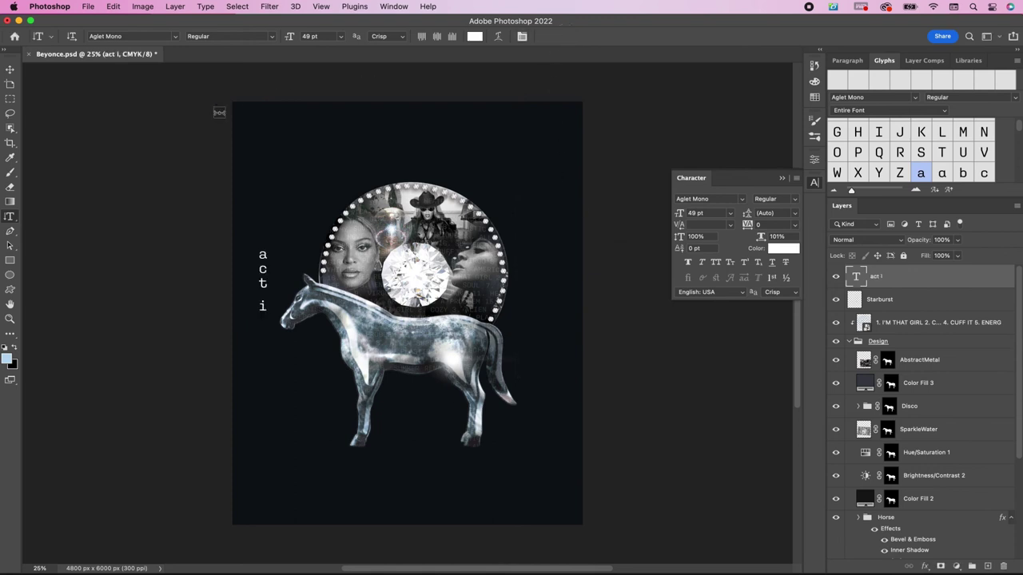
Step: Add vertical text 'renaissance' to the right of the photo circle
click(9, 70)
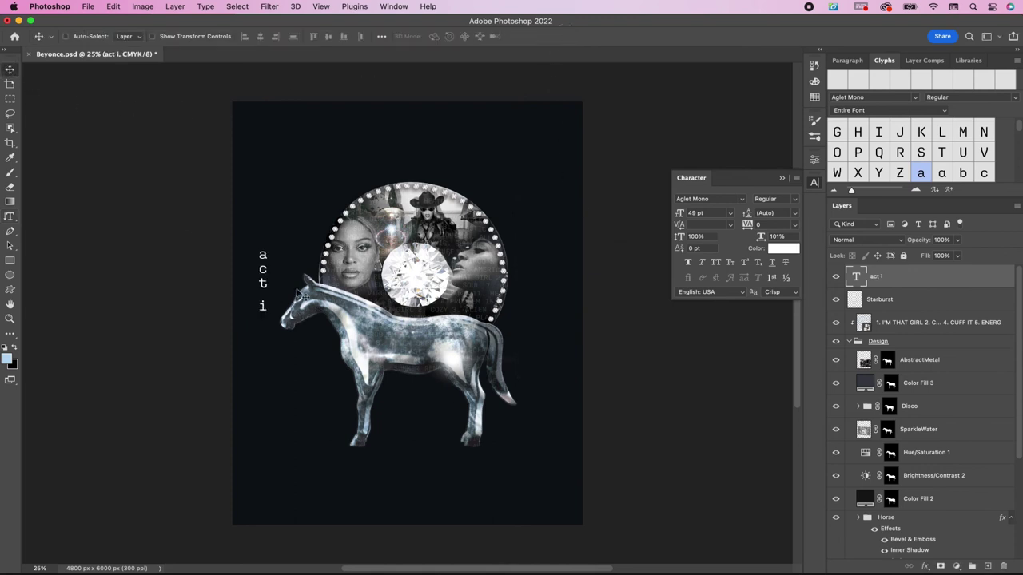
key(t)
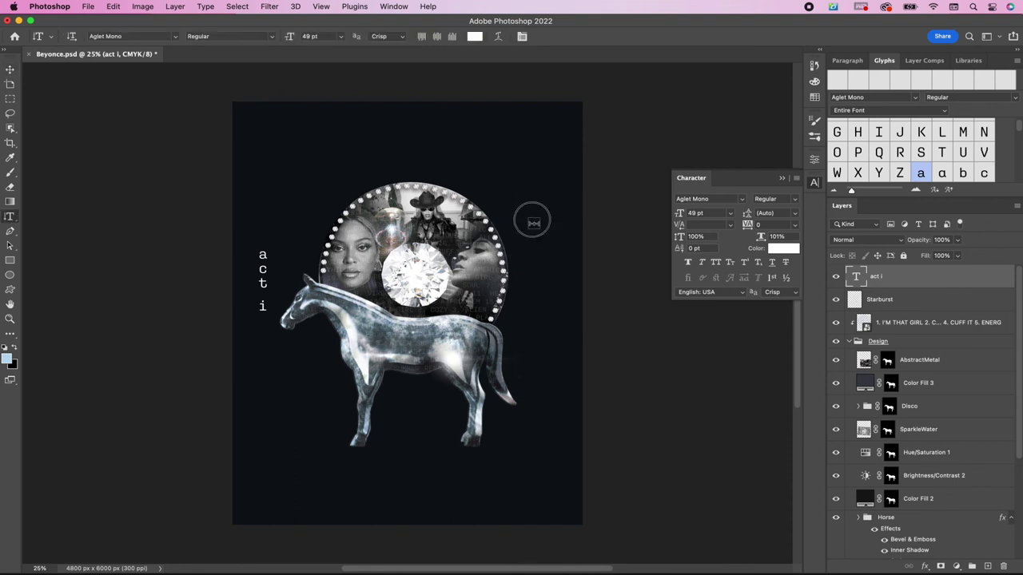
click(532, 222)
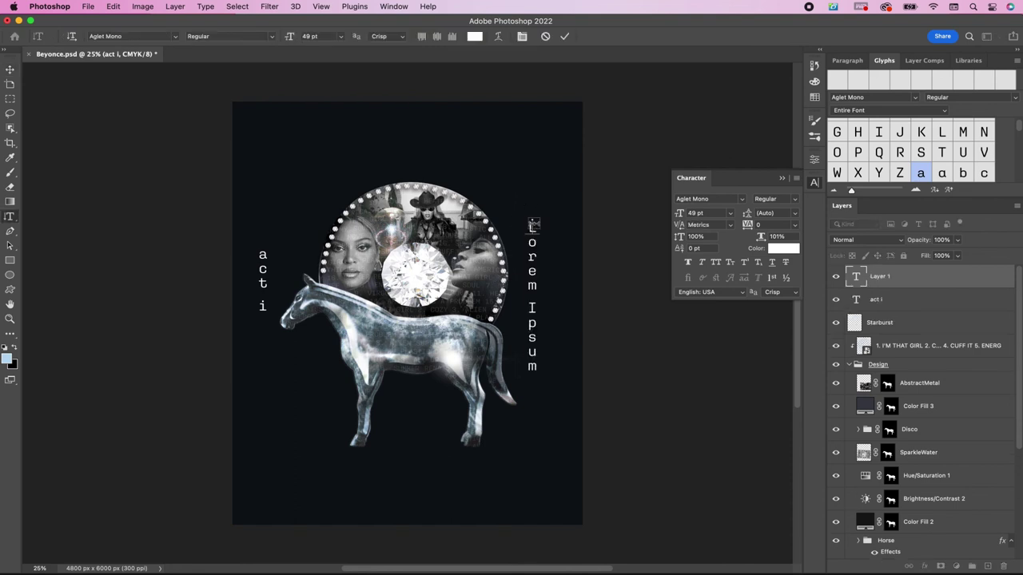
text(renaissa)
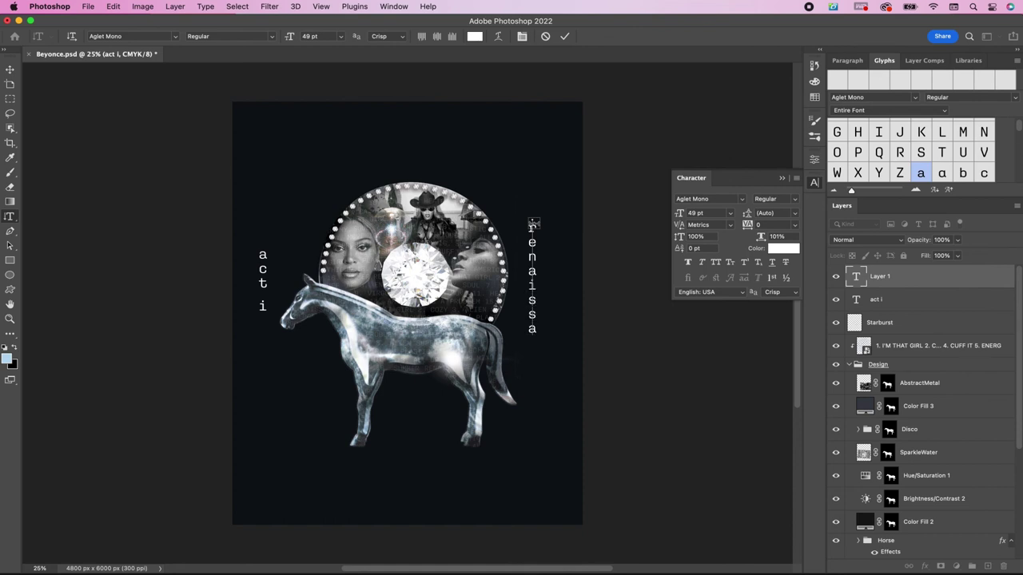
text(nce)
Step: Make the text all caps as RENAISSANCE, commit it, and nudge it slightly right
key(super+a)
click(716, 263)
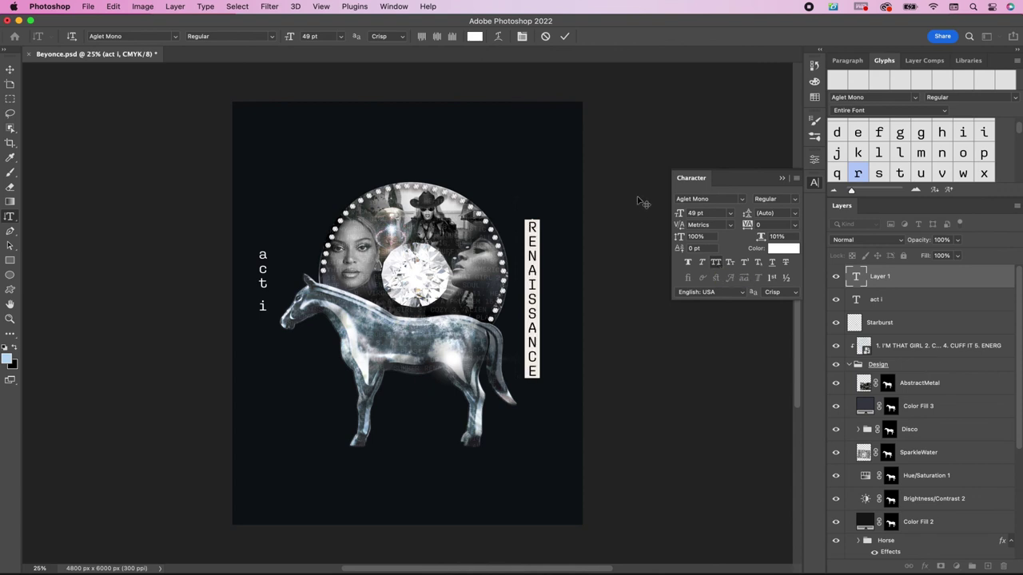
click(563, 37)
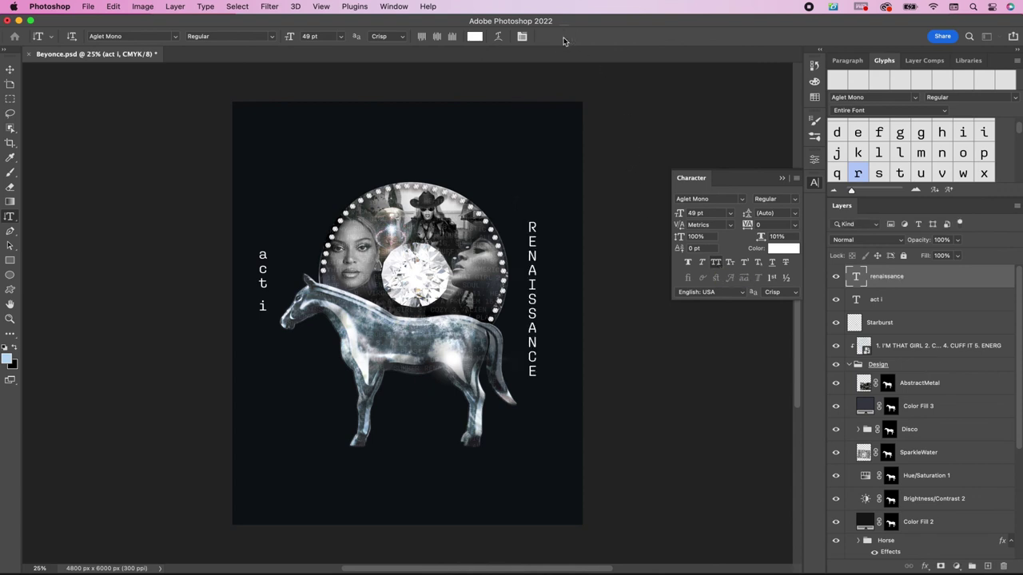
key(v)
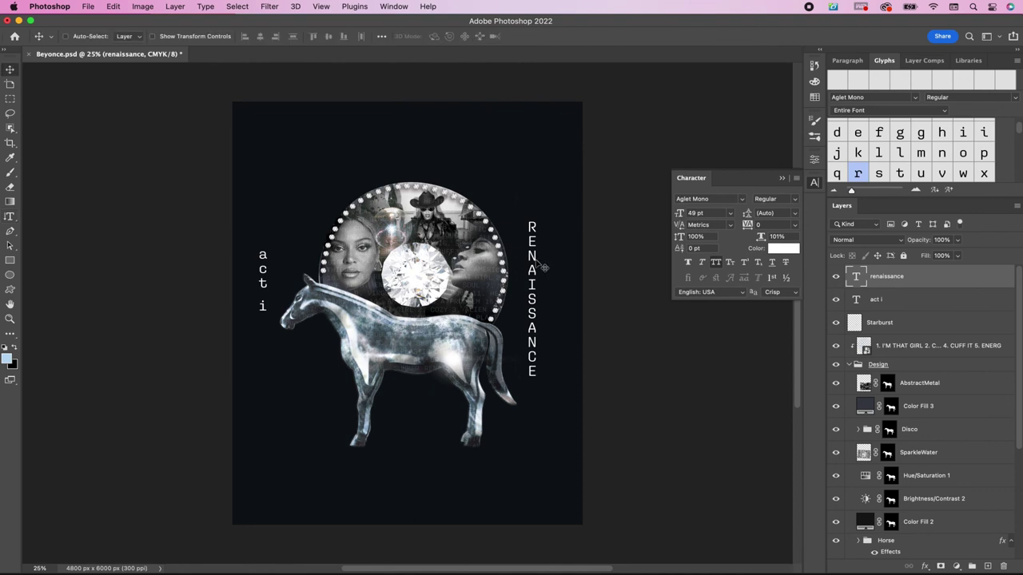
drag(535, 264, 544, 264)
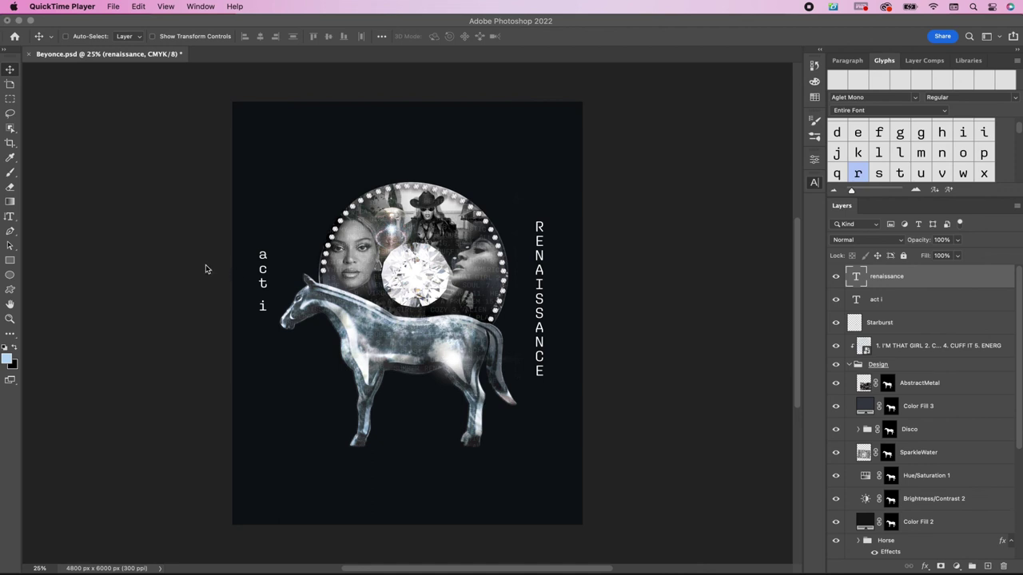
Step: Draw a pale-blue Ellipse 1 circle covering the photo circle, then collapse the Design group
click(12, 277)
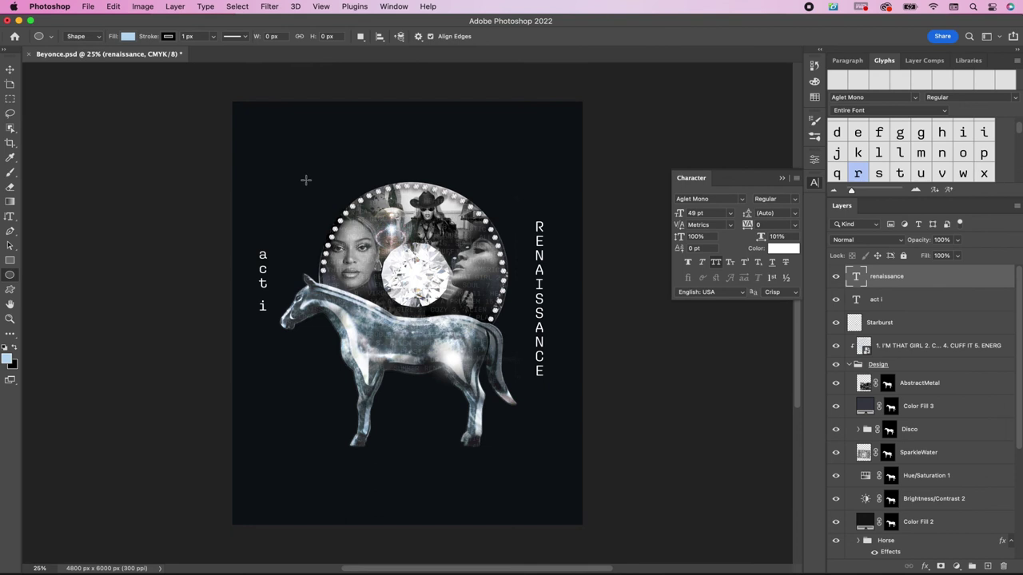
drag(311, 182, 525, 374)
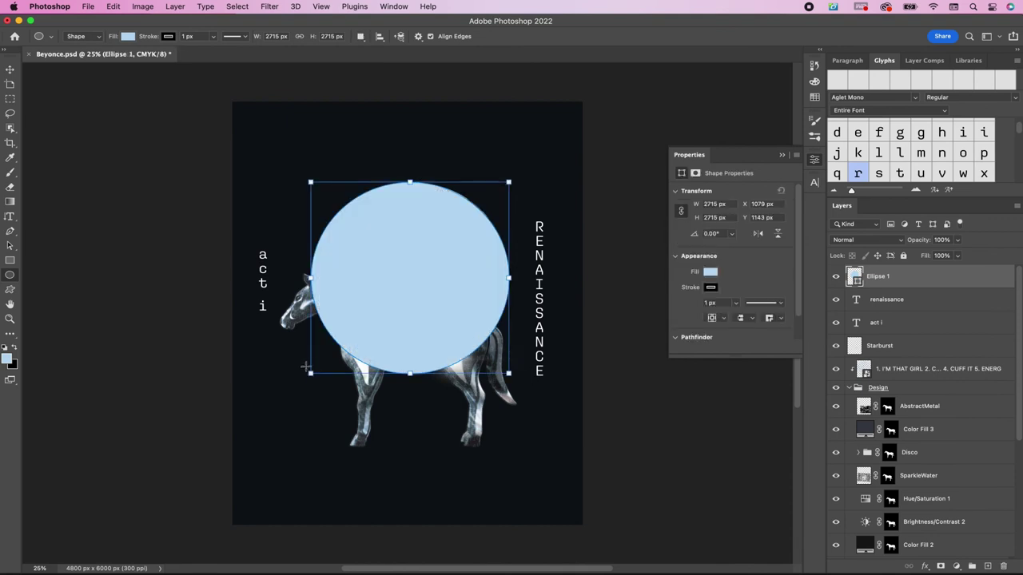
drag(310, 373, 313, 370)
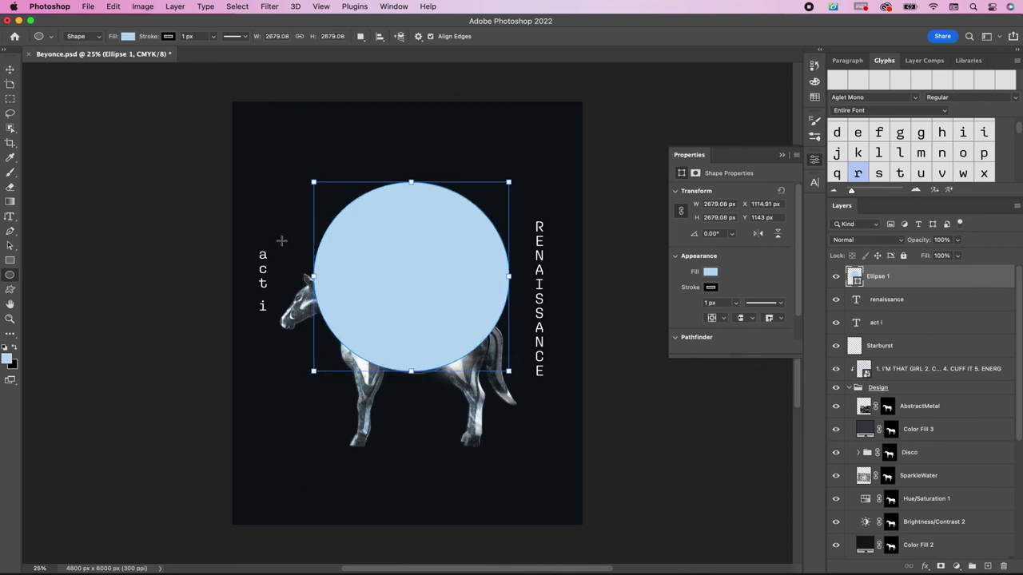
click(10, 72)
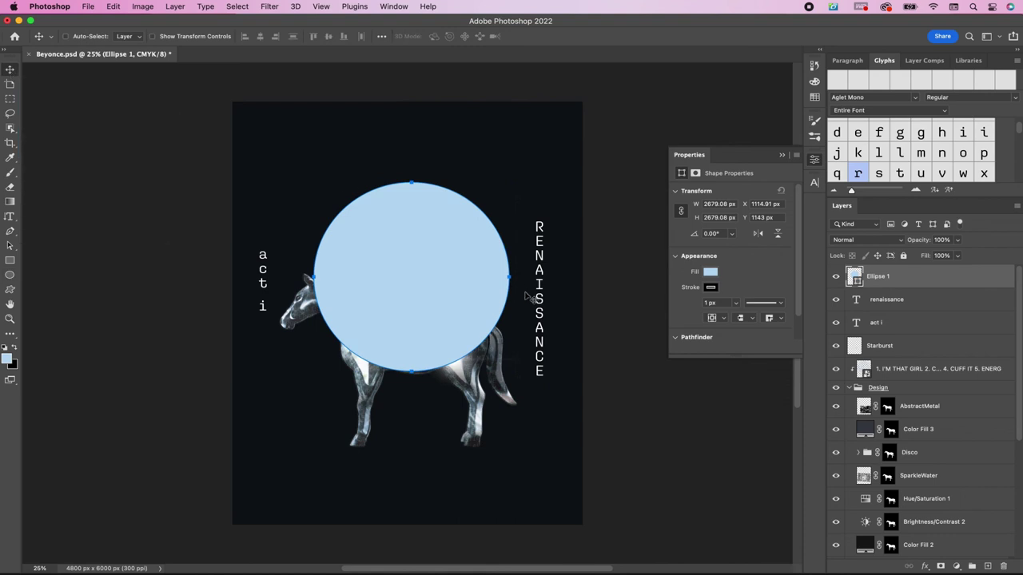
click(849, 388)
Step: Type left-aligned BEYONCE along the circle path at 3000 tracking, then delete Ellipse 1
key(t)
scroll(329, 235, up, 2)
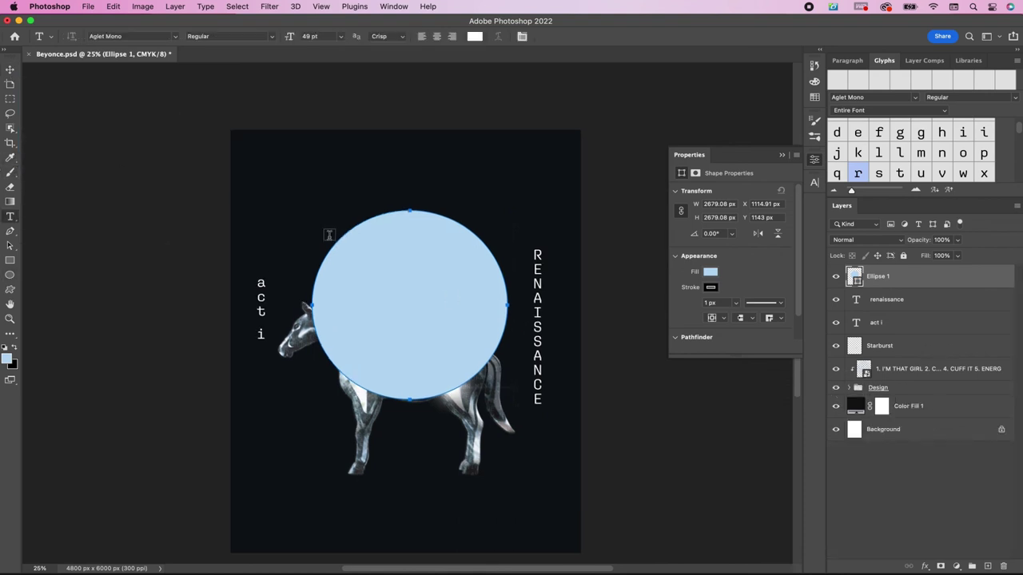
click(338, 240)
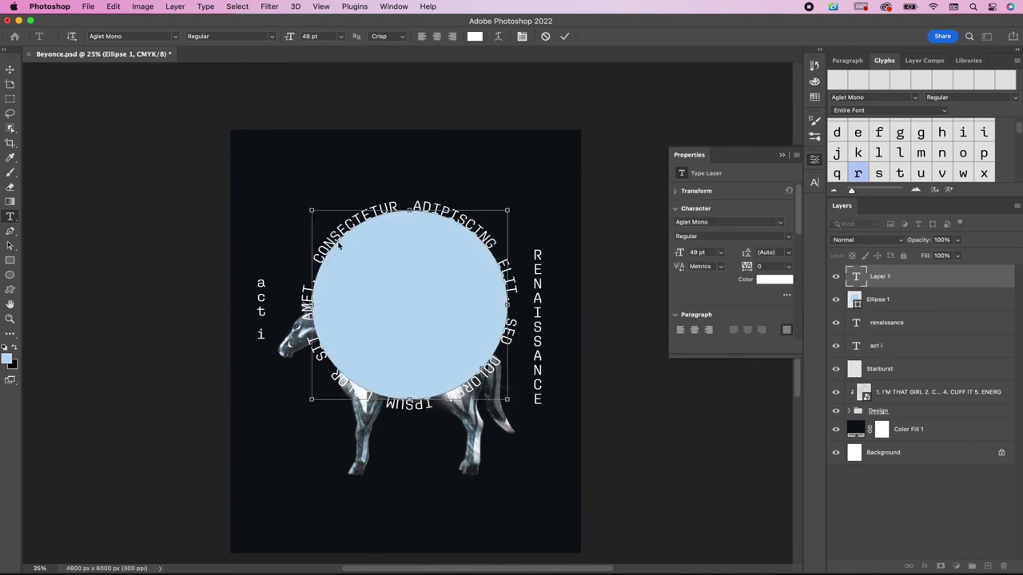
text(BEYONCE)
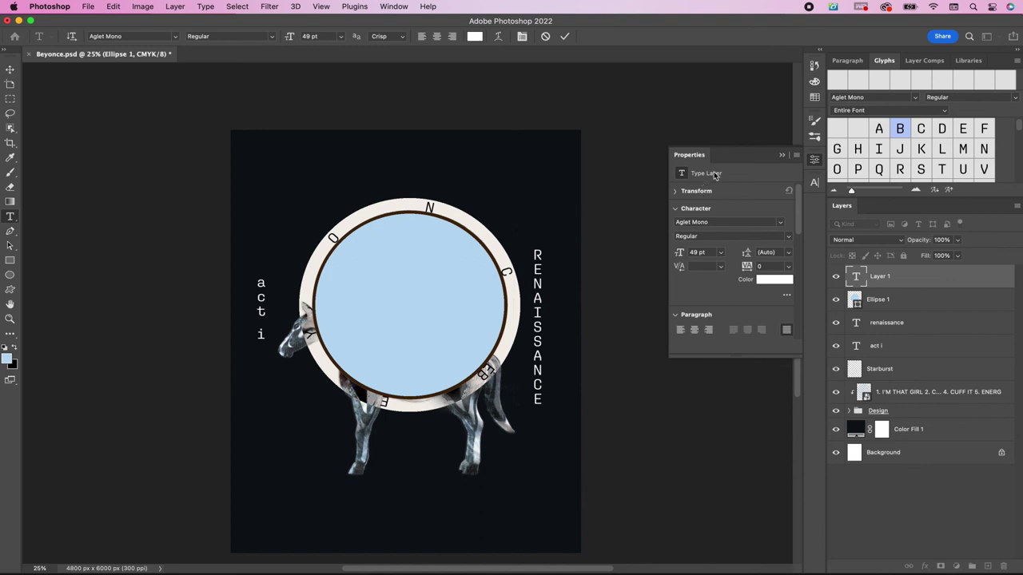
click(814, 182)
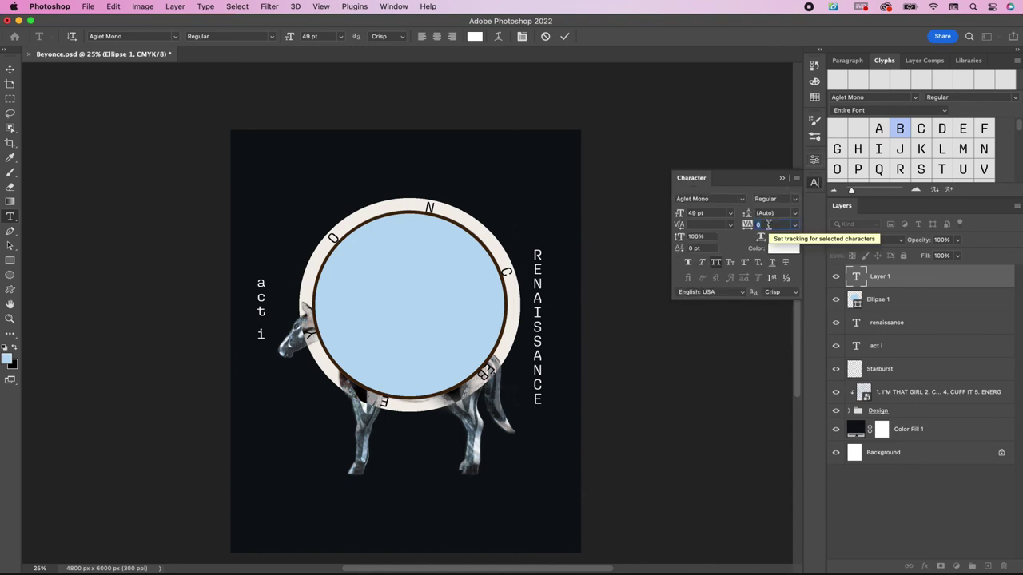
text(3000)
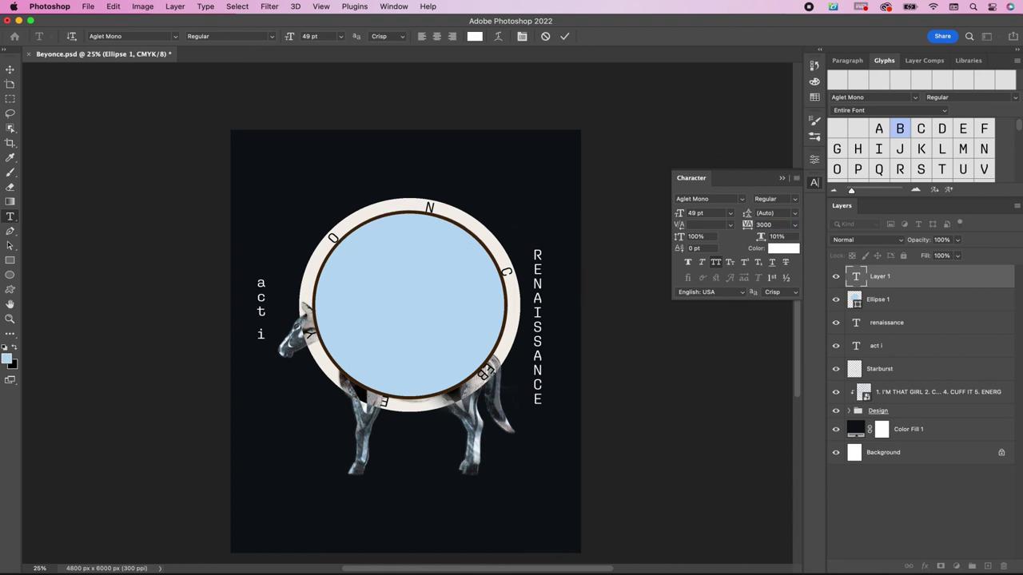
click(423, 39)
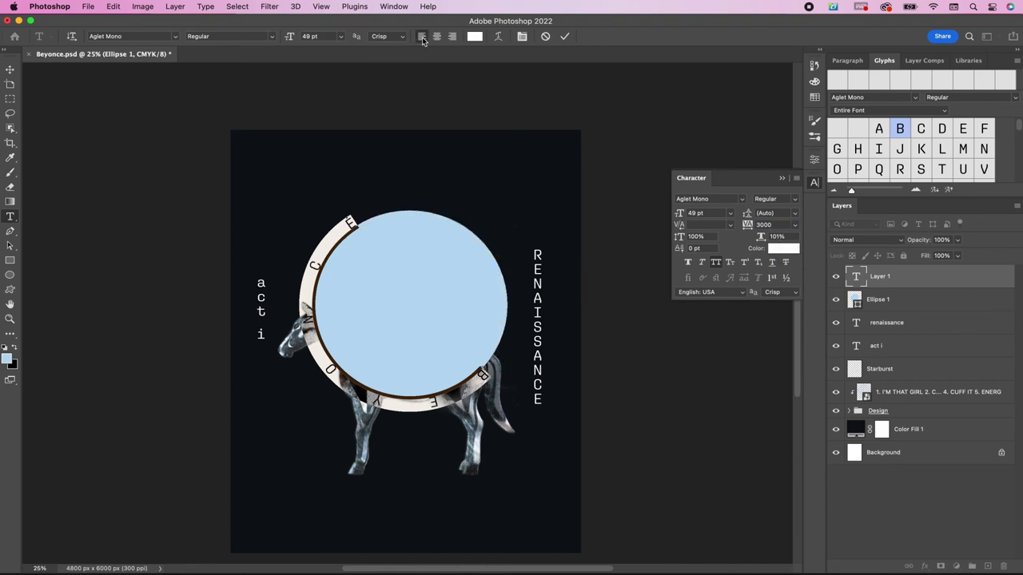
click(564, 36)
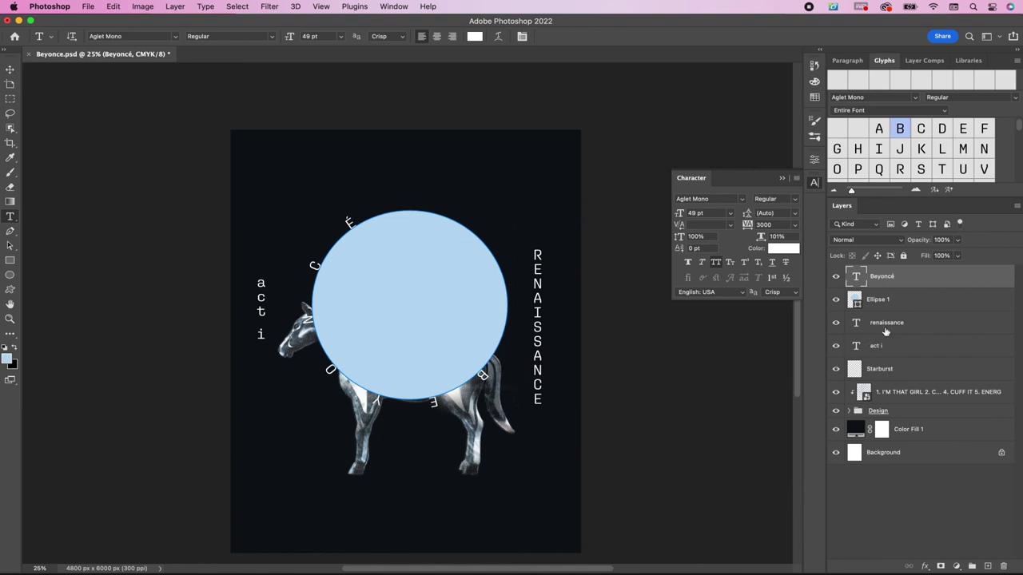
click(892, 301)
key(Delete)
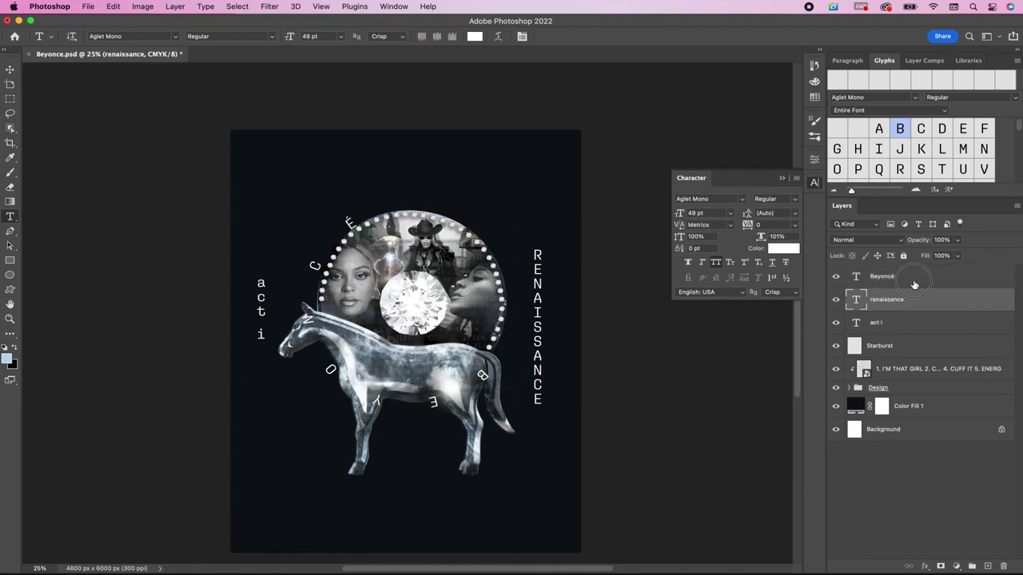
Step: Rotate the curved BEYONCÉ text around the circle with Free Transform
click(909, 278)
key(ctrl+t)
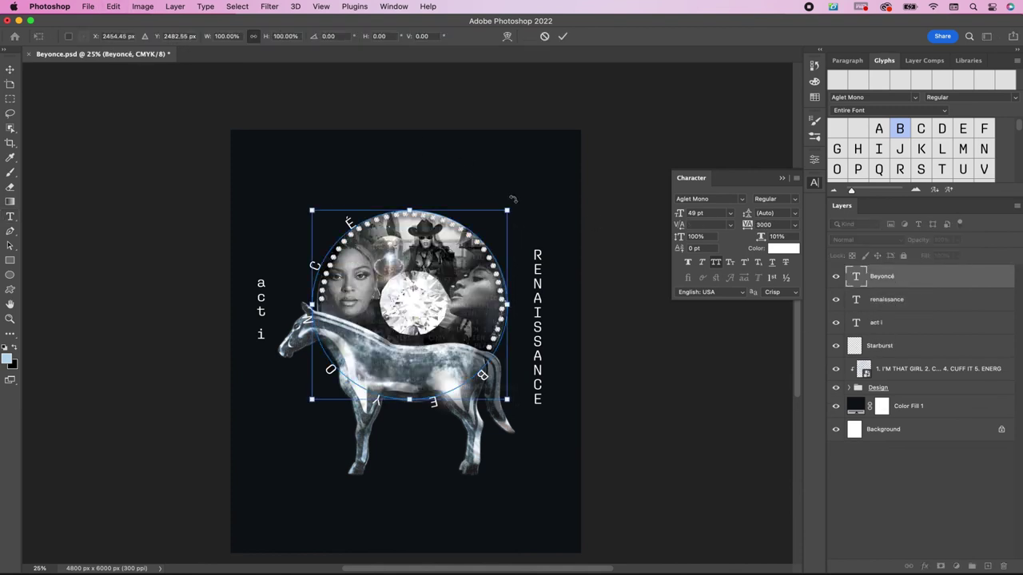
mouse_move(511, 203)
mouse_down()
mouse_move(513, 386)
mouse_move(534, 385)
mouse_up()
key(Return)
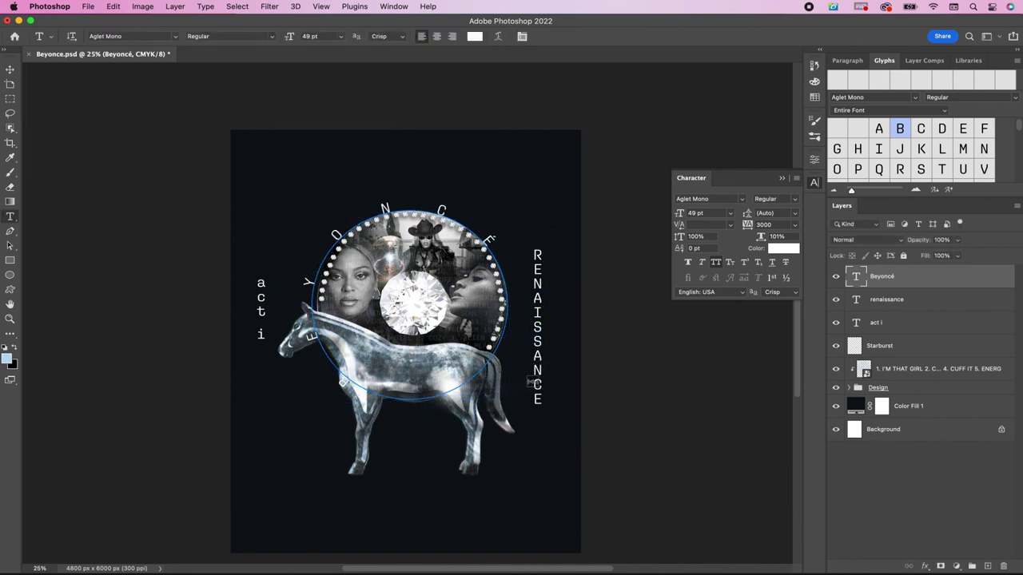
key(ctrl+t)
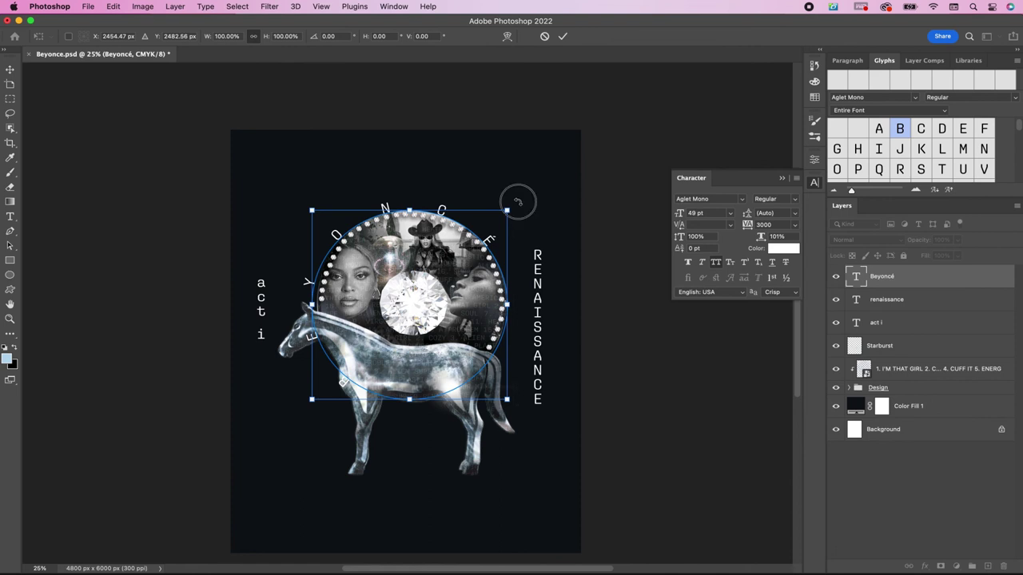
drag(520, 201, 546, 308)
key(Return)
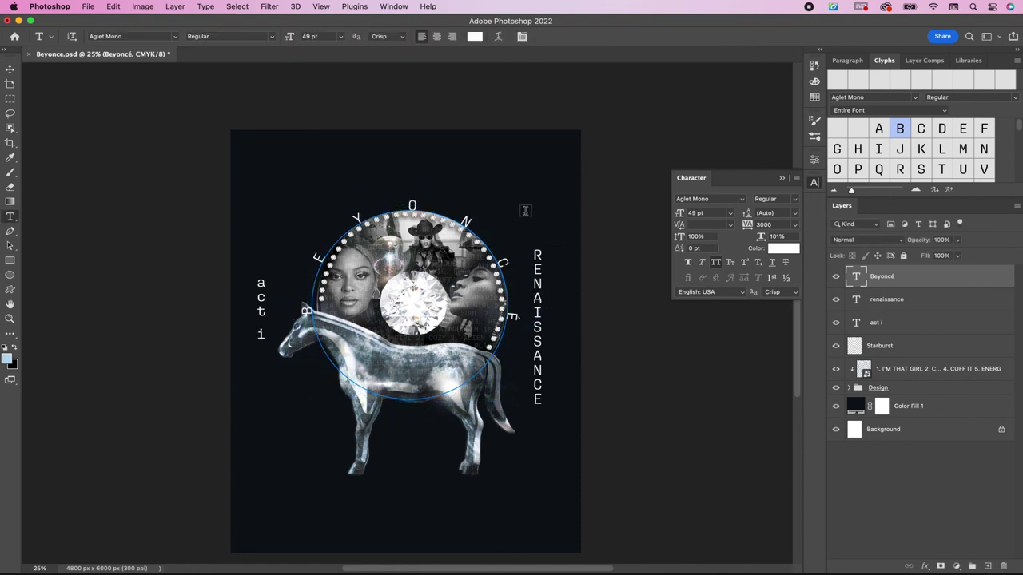
Step: Shrink BEYONCÉ to 29 pt and rotate it until centred over the circle top
click(707, 213)
text(29)
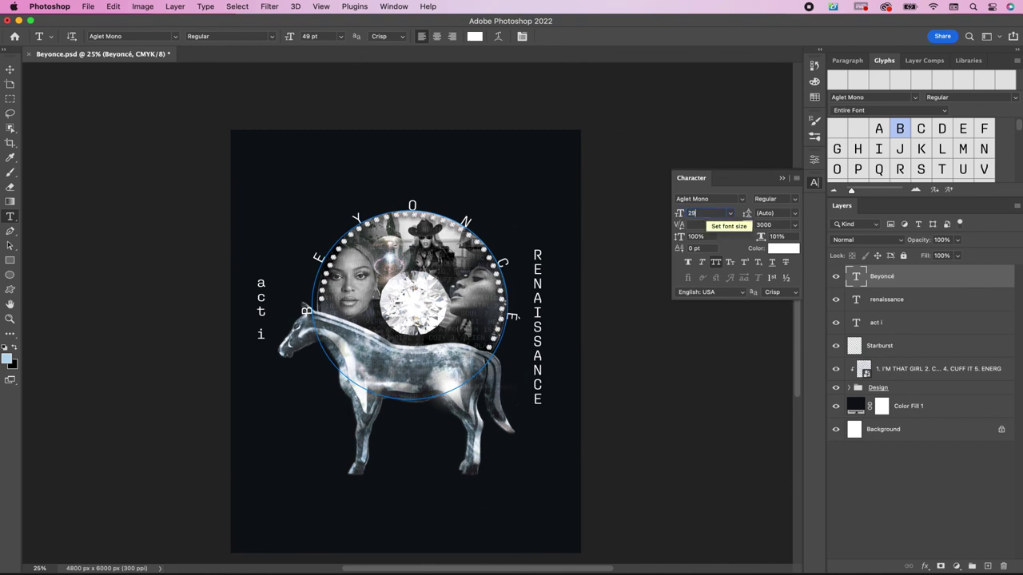
key(Return)
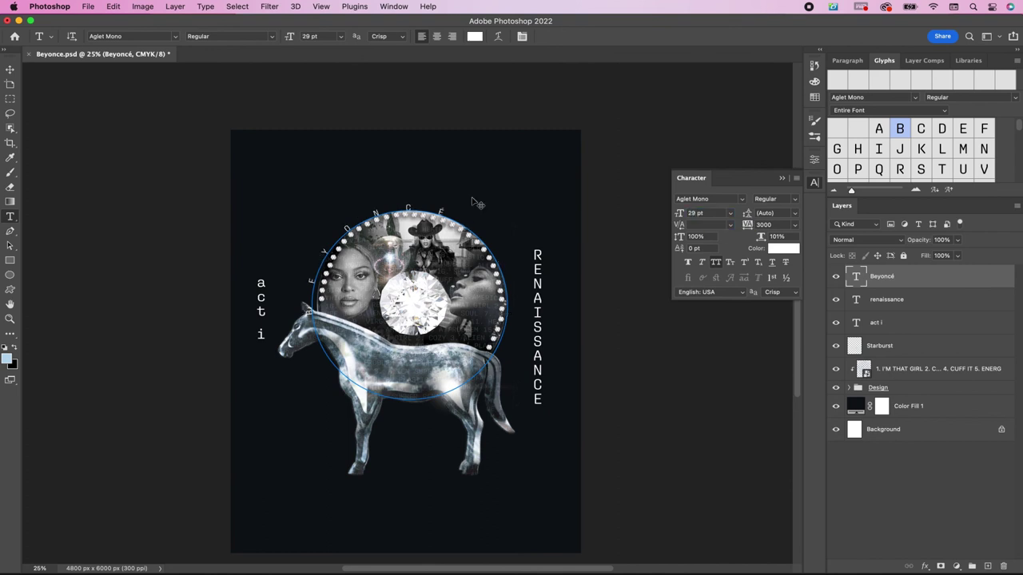
key(ctrl+t)
drag(480, 197, 546, 293)
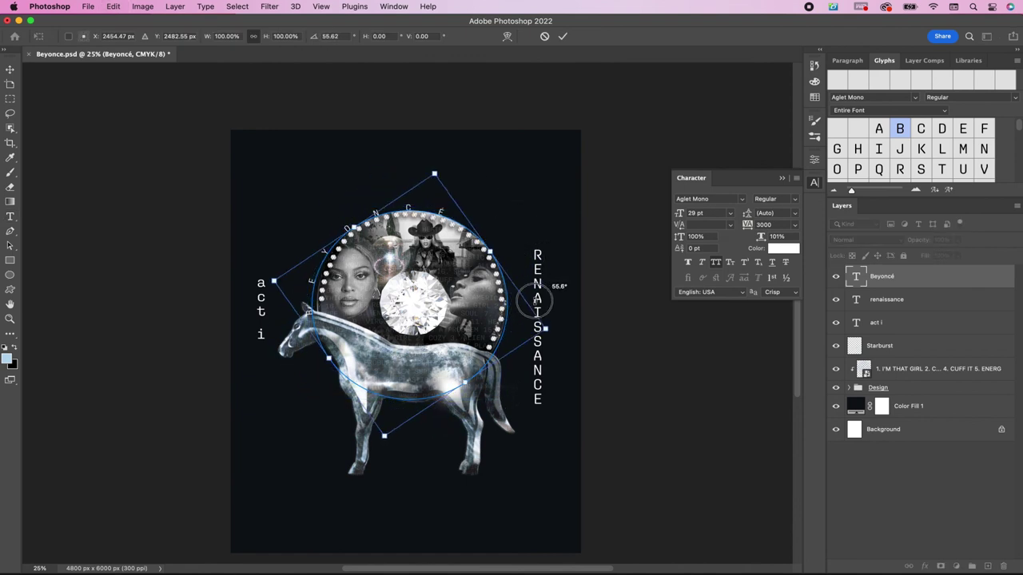
key(Return)
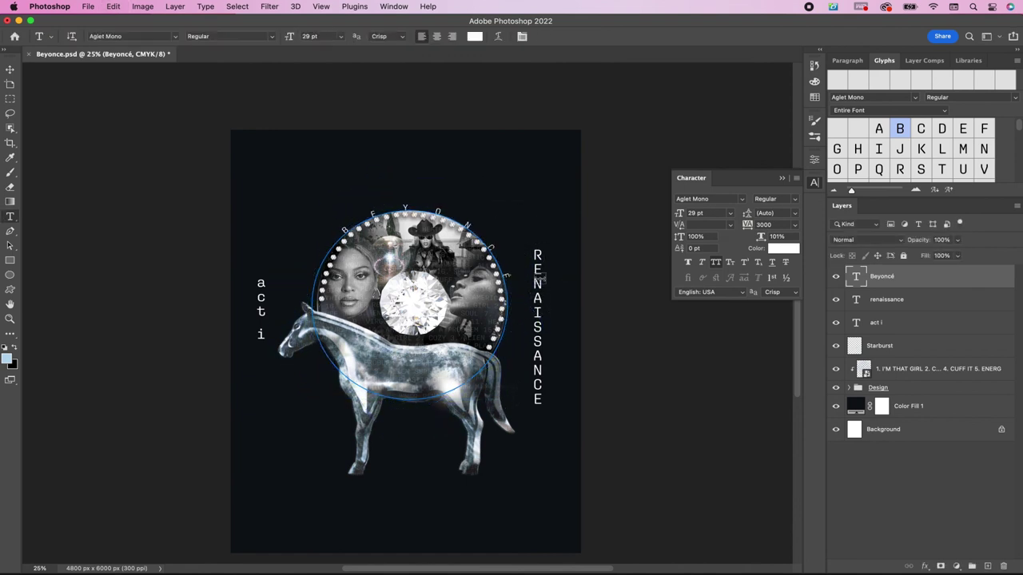
key(ctrl+t)
drag(524, 249, 511, 240)
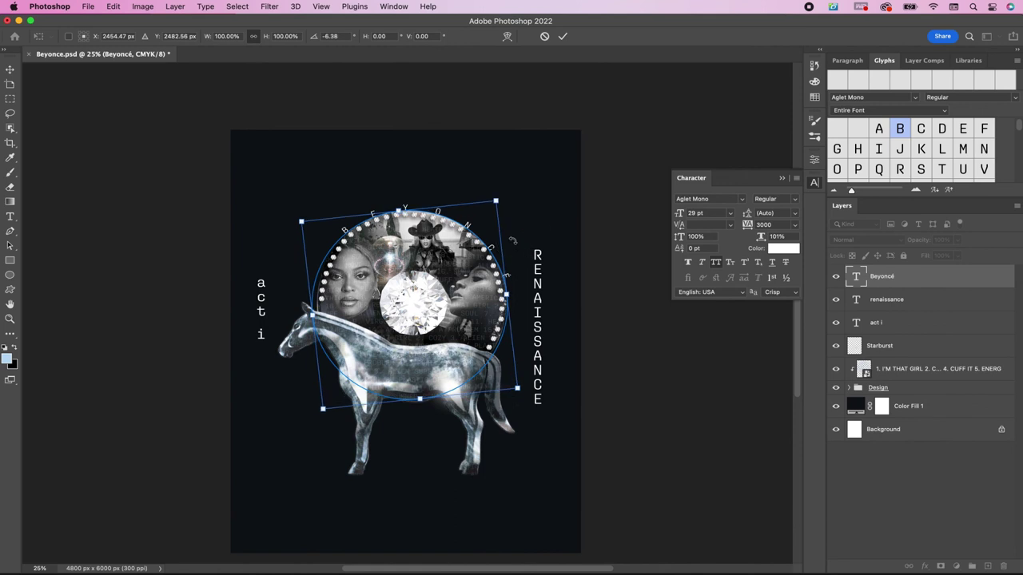
key(Return)
key(ctrl+t)
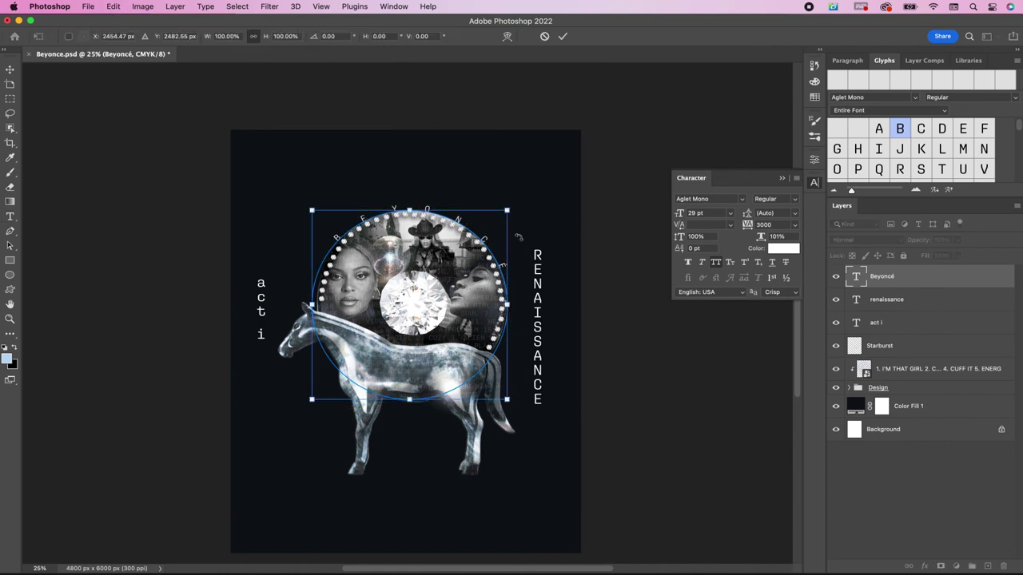
drag(520, 235, 507, 230)
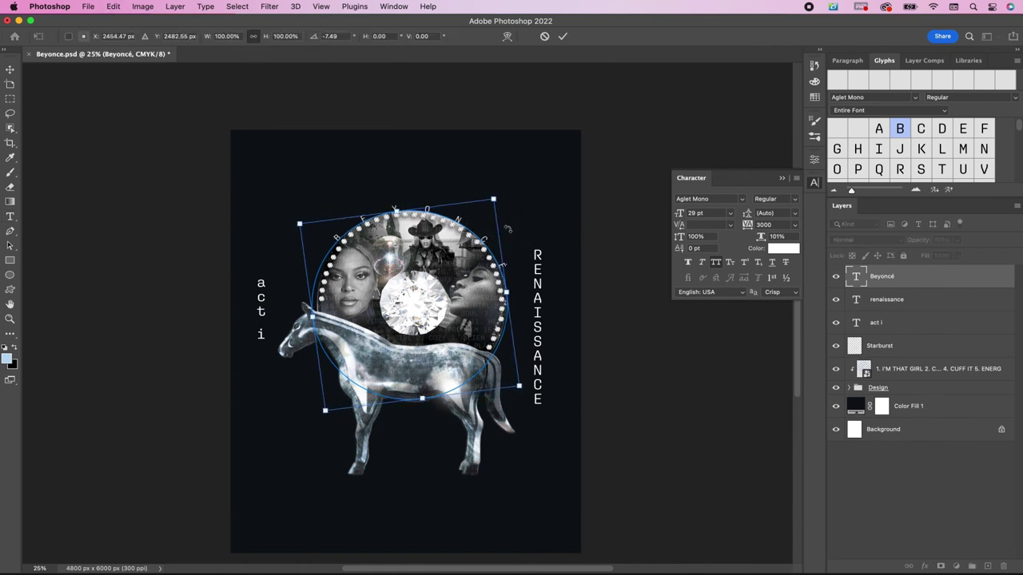
key(Return)
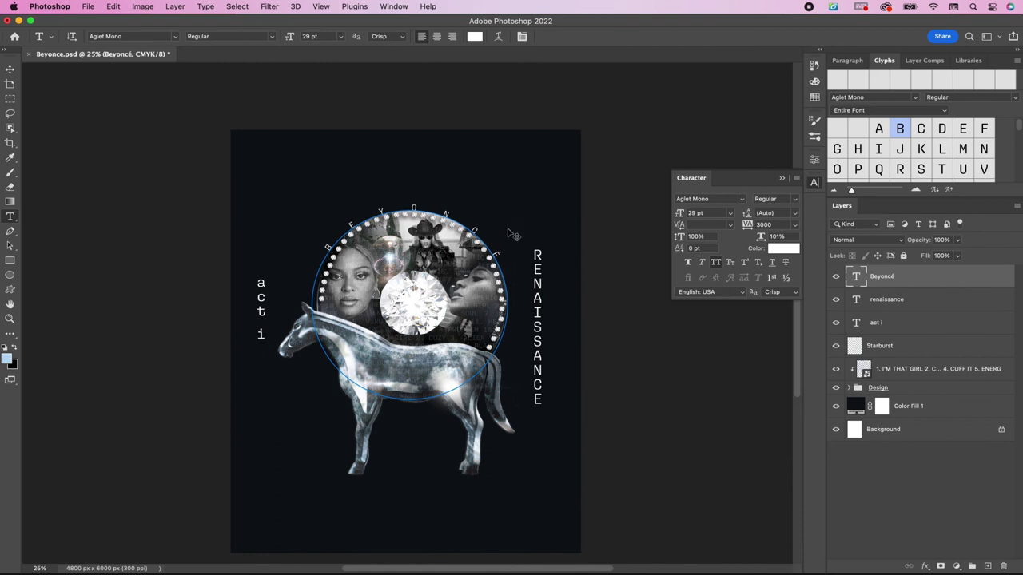
Step: Select the act i layer, zoom in, and collapse the Character panel to inspect the poster
key(v)
click(917, 321)
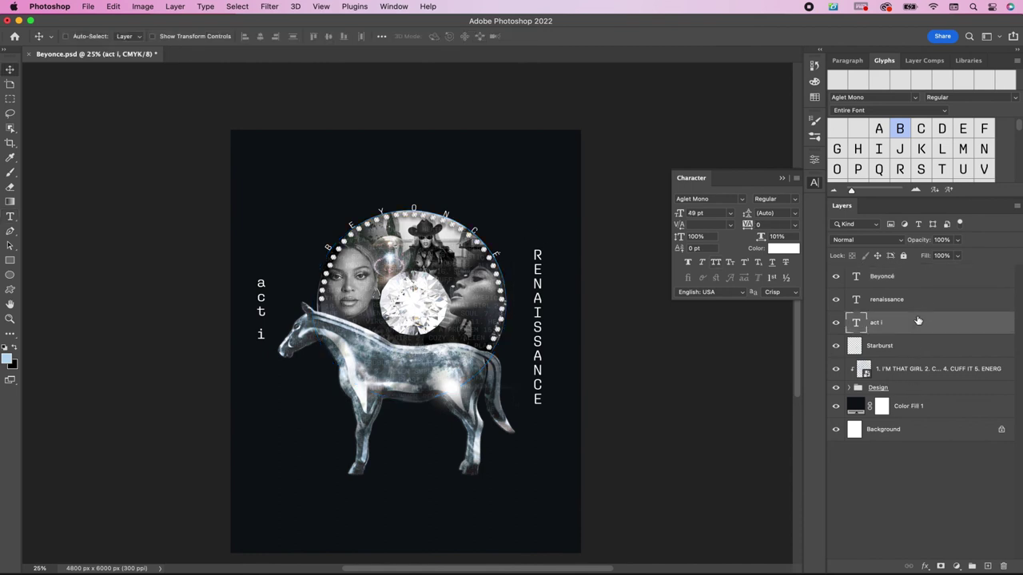
key(ctrl+plus)
key(ctrl+plus)
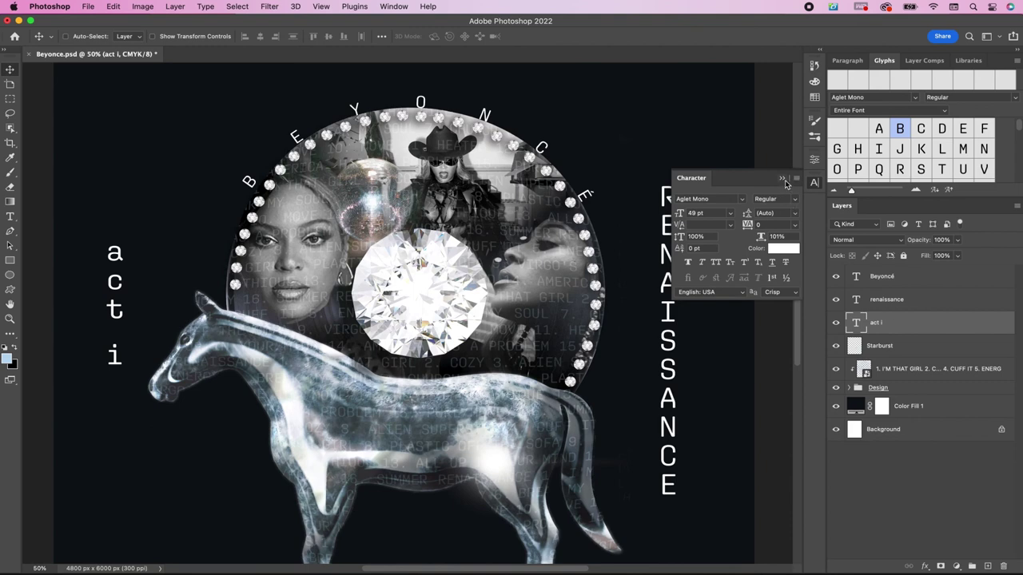
click(783, 179)
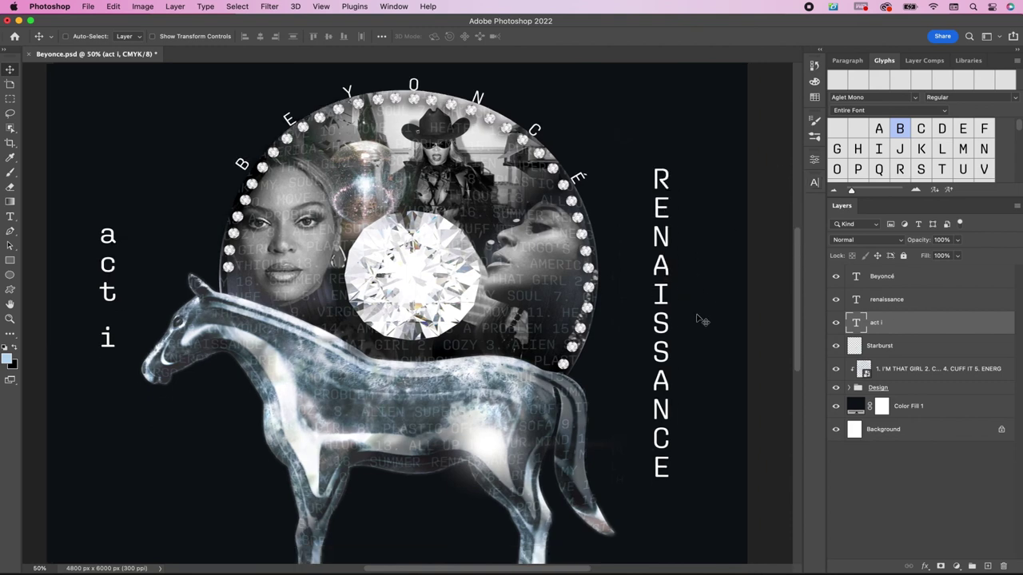
scroll(700, 320, down, 2)
scroll(700, 319, right, 1)
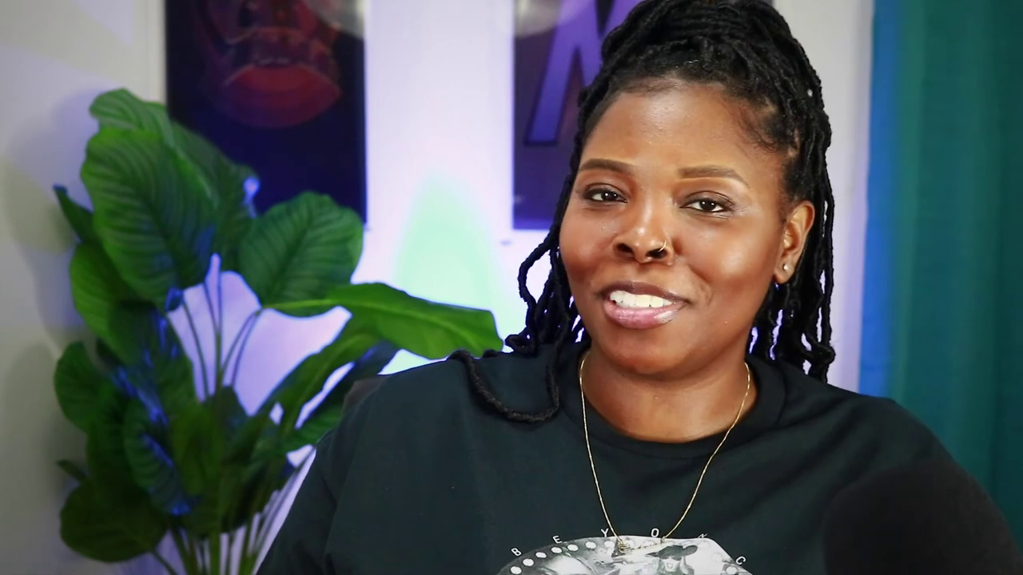